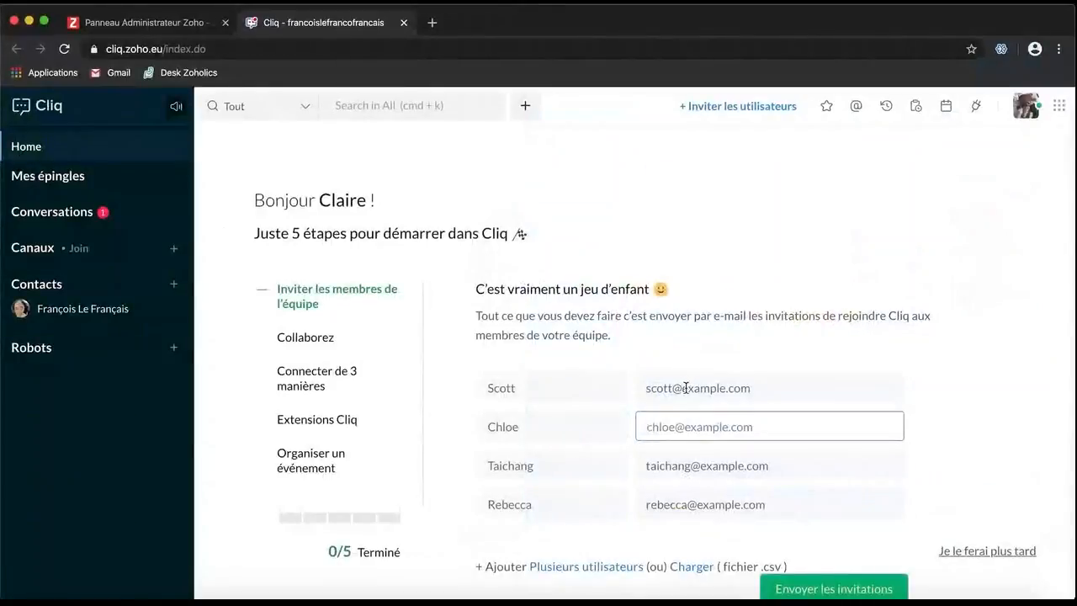
Focus the first invitee's e-mail field on the team-invite step of the getting-started guide
click(685, 389)
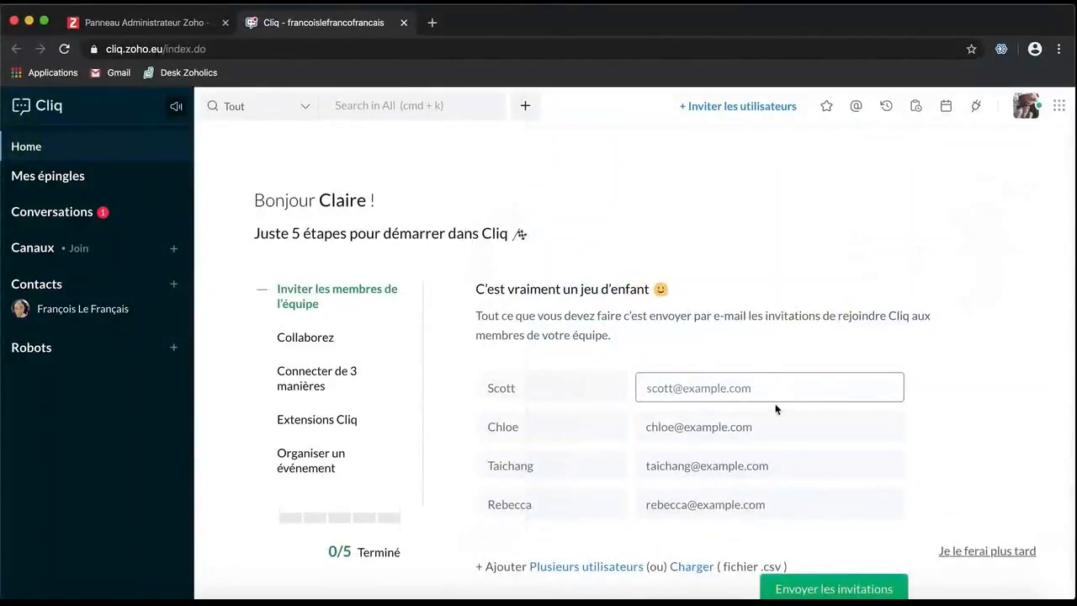
Edit the first invitee's name field, then scroll down the invitation page
click(508, 389)
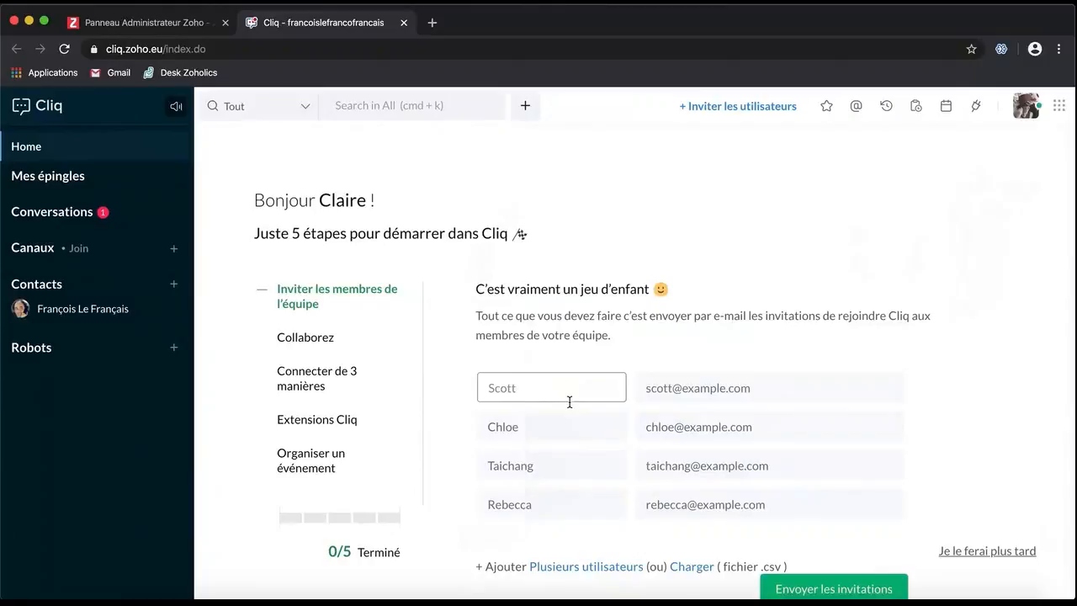
click(569, 402)
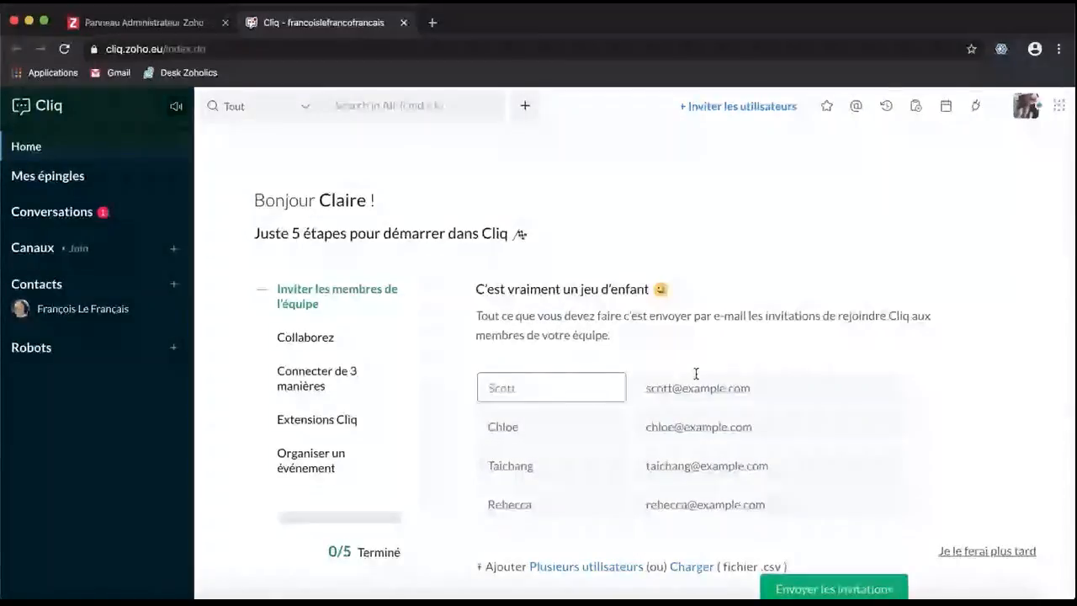
scroll(870, 397, down, 1)
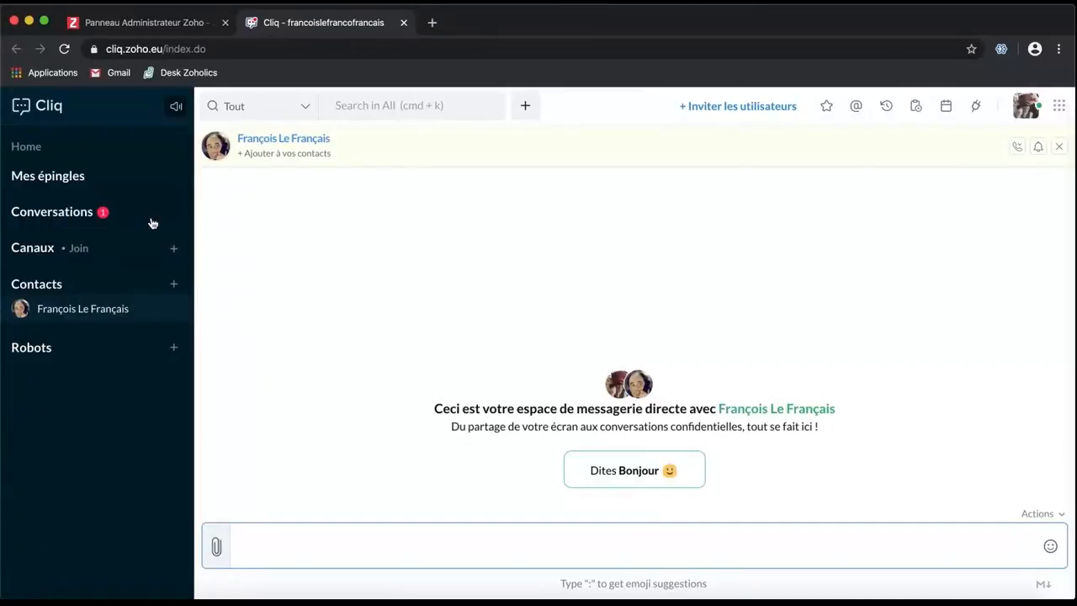
Send the contact a ready-made hello and 'Bien installé ?', then invite them as a contact
click(614, 483)
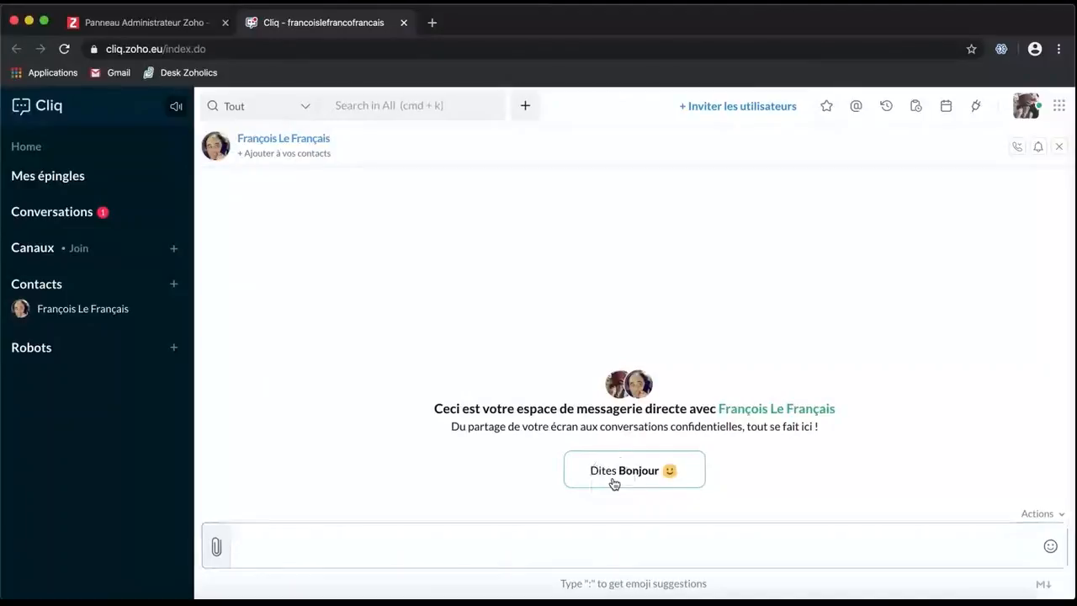
click(408, 553)
text(B)
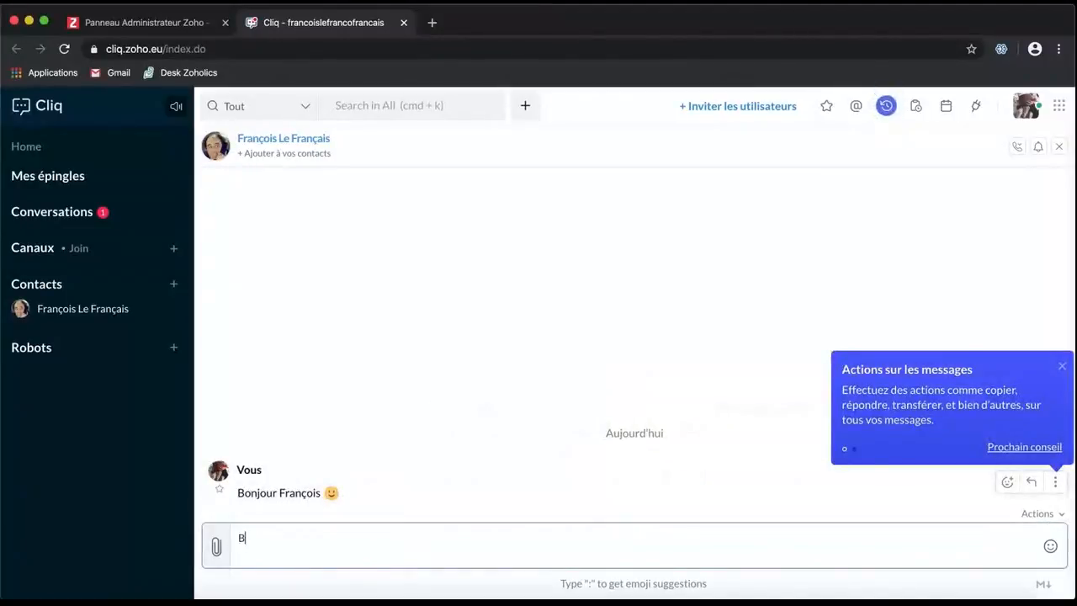
text(ien installé ?)
key(Return)
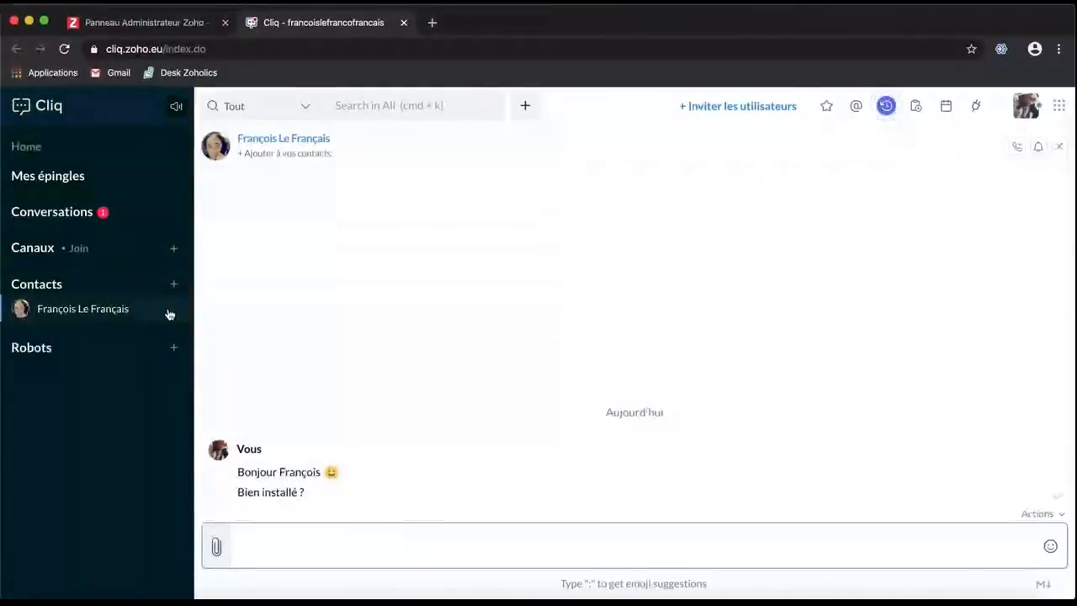
mouse_move(168, 313)
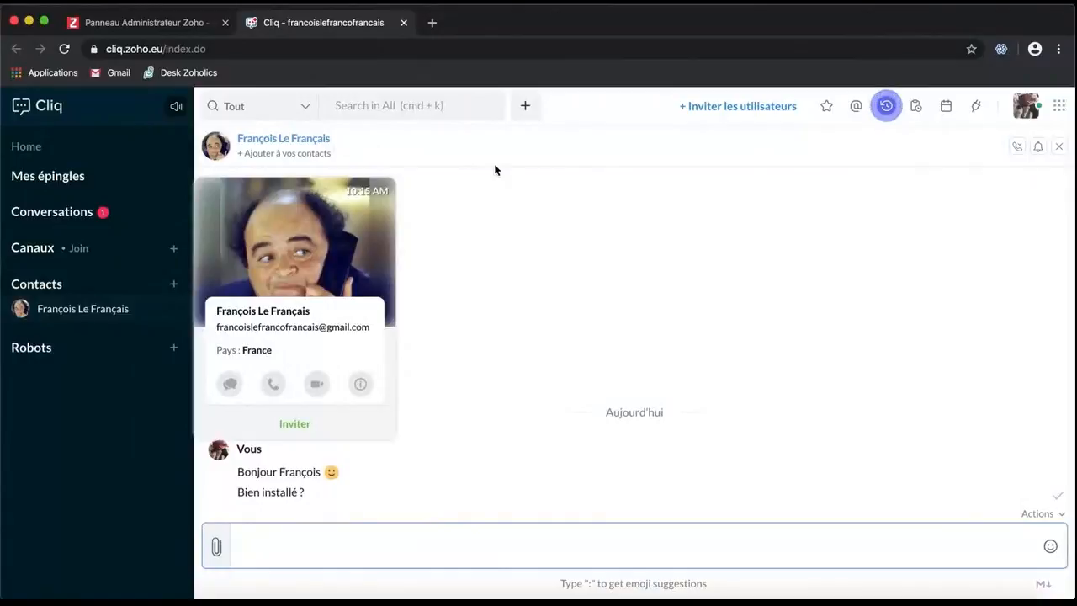
click(295, 460)
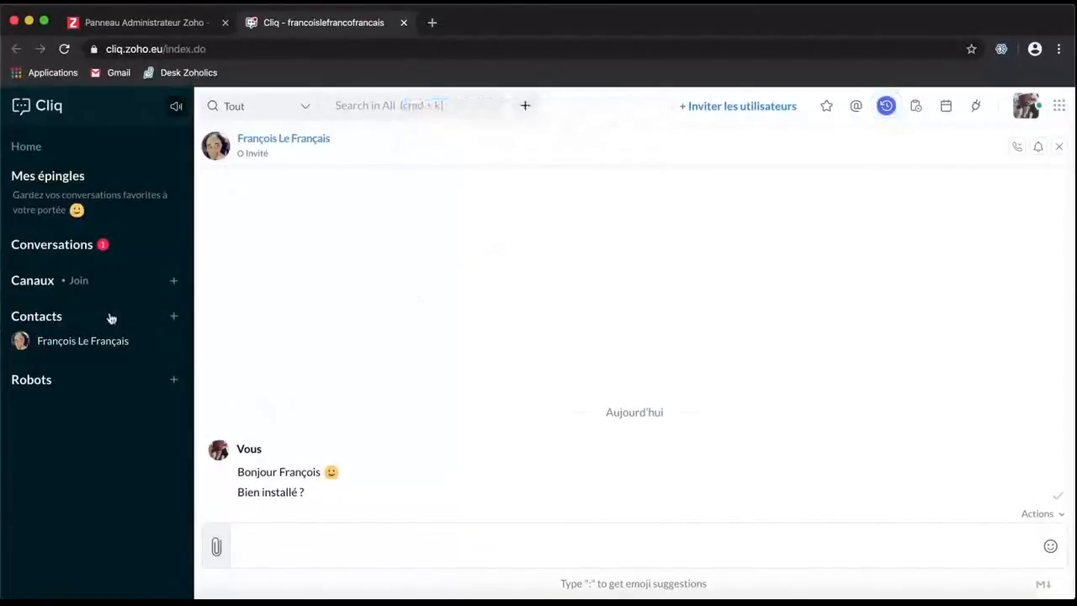
Open the Taz bot's chat in a split pane and mark the contact's new reply as read
click(106, 386)
click(25, 404)
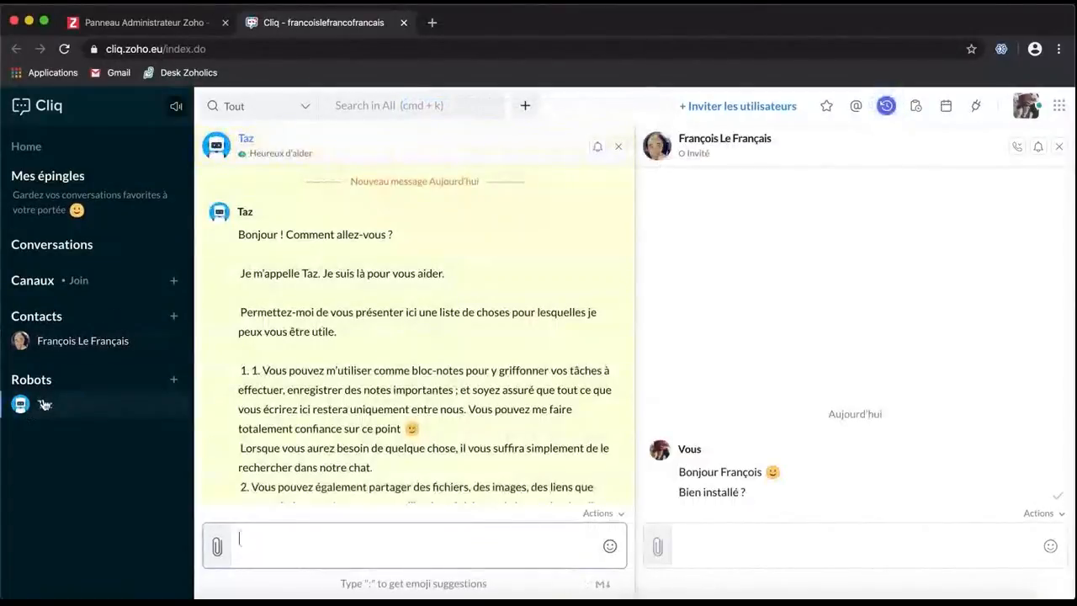
scroll(470, 383, down, 2)
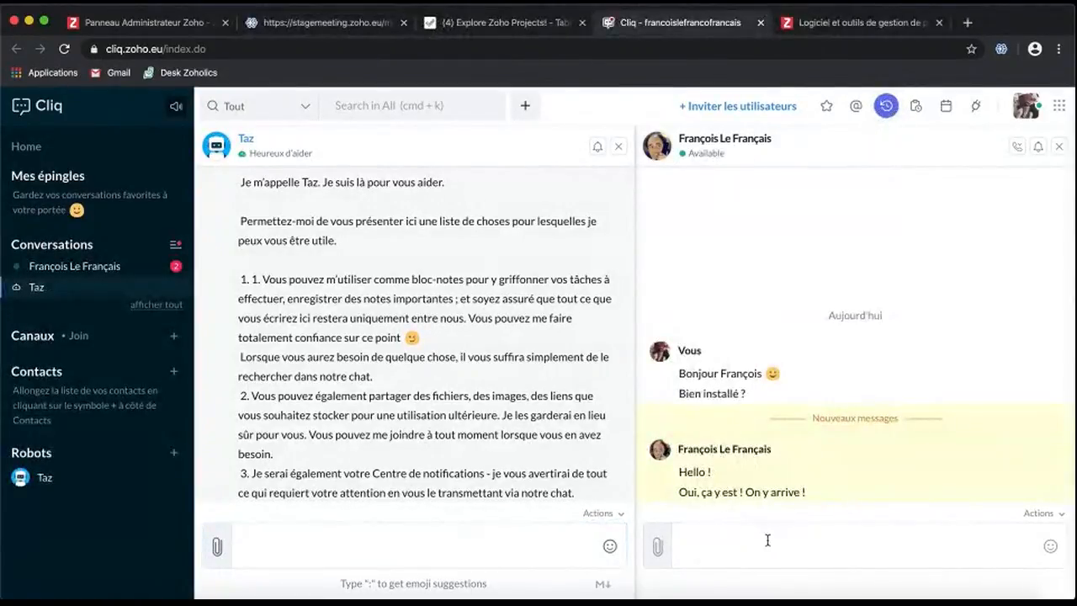
click(767, 548)
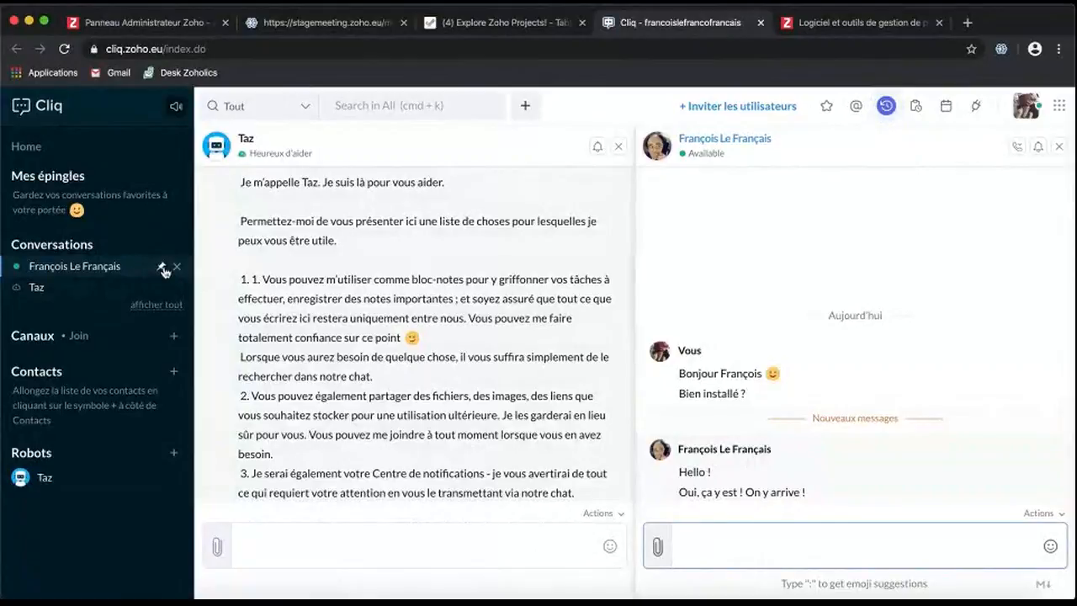
Pin the contact's conversation among pinned chats and bring up the new-channel form
click(163, 268)
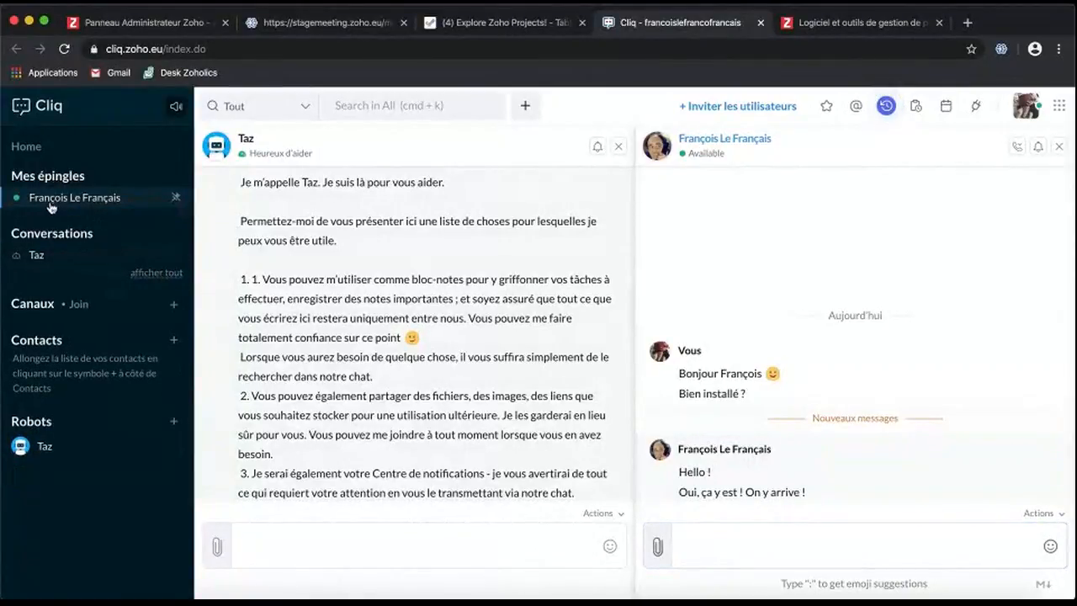
mouse_move(98, 204)
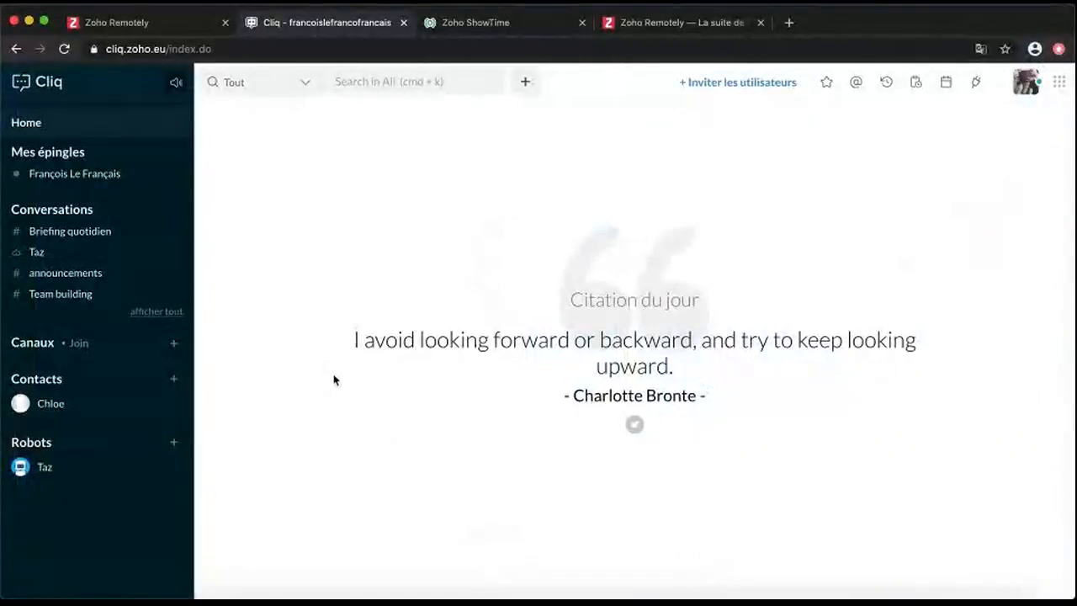
click(173, 344)
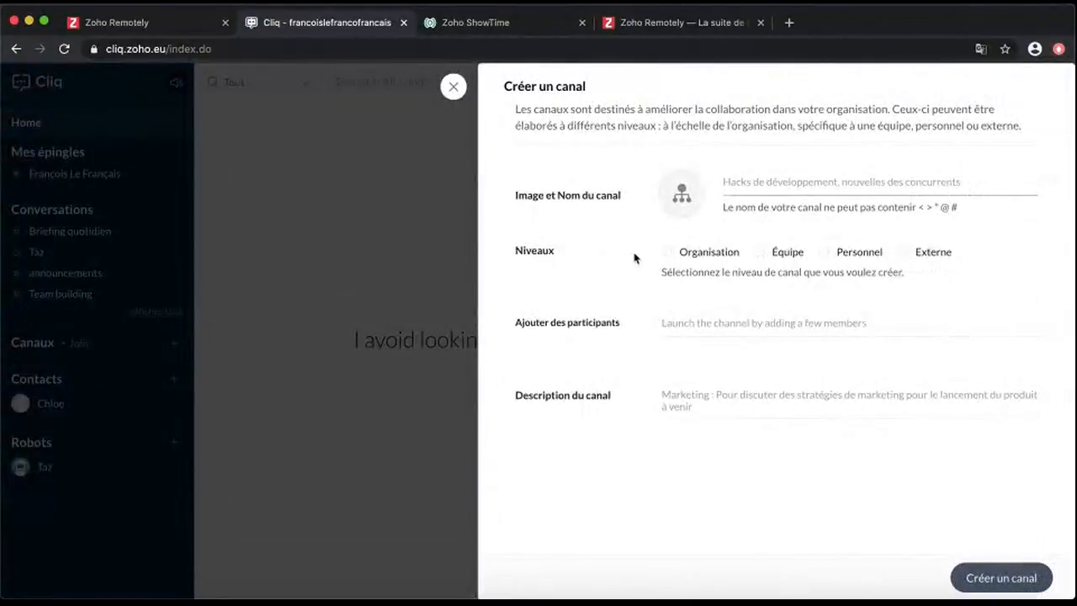
Make the new channel external, name it 'Partenaires Lyon', and describe it for local Lyon partners
click(904, 256)
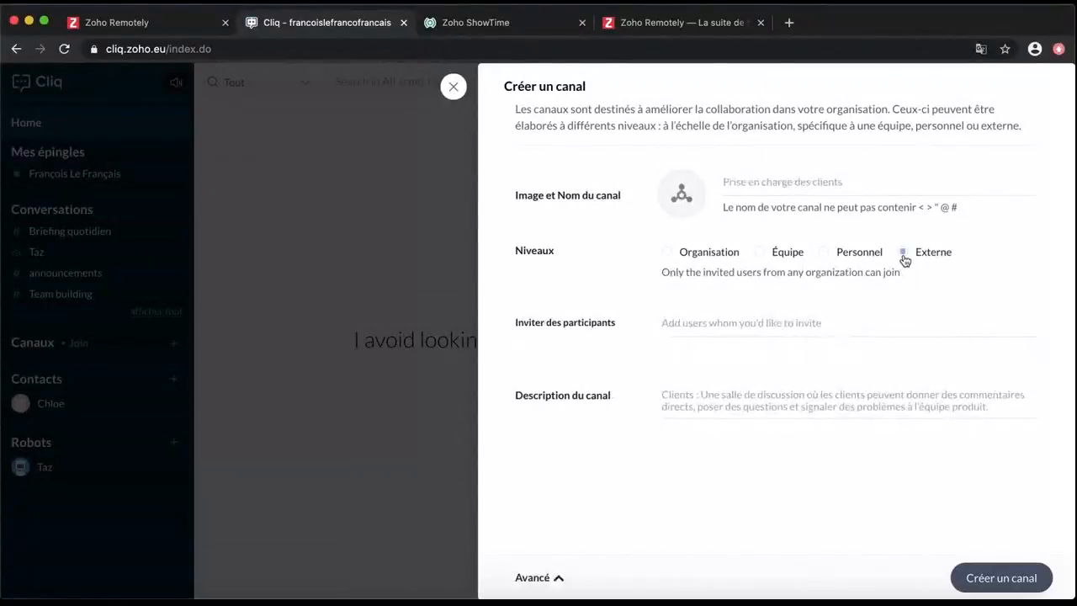
click(744, 184)
text(Partenai)
text(re)
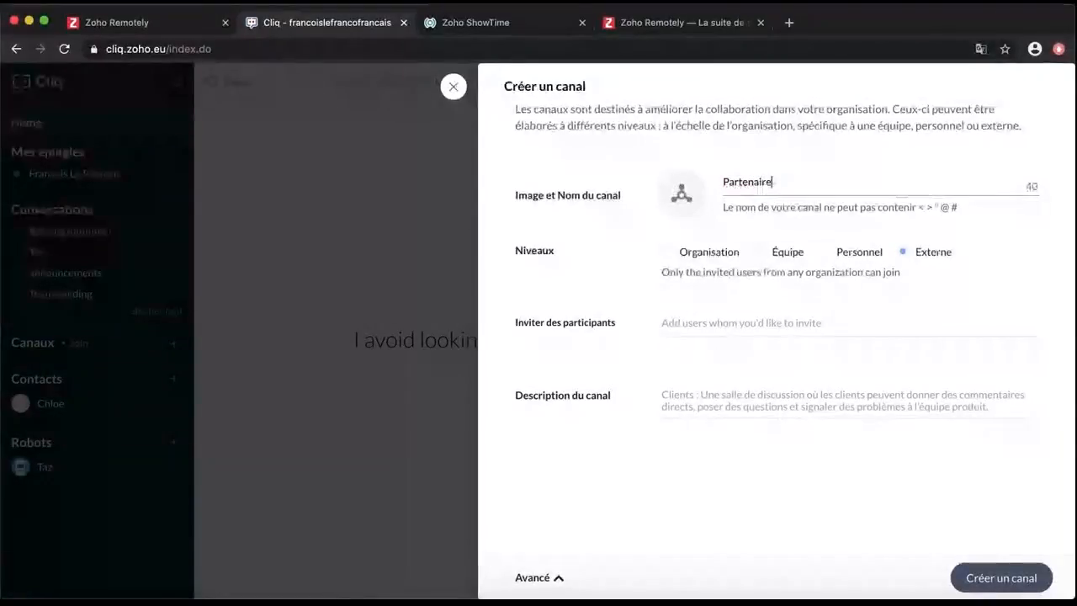
text(s Lyon)
click(739, 324)
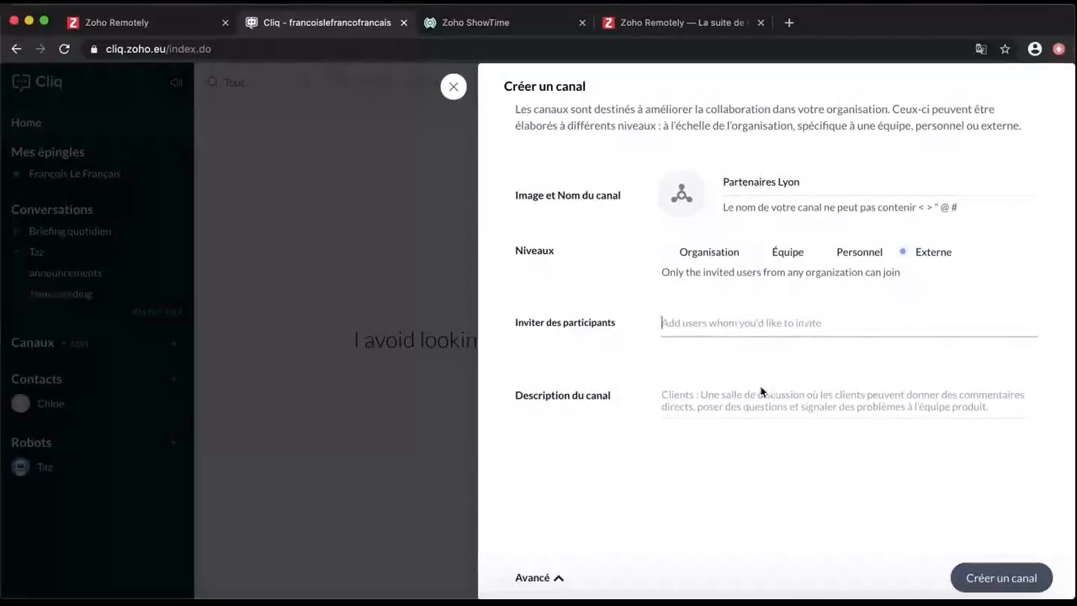
click(750, 406)
text(Canal pour notre communauté lyonnaise : l'oeil de nos partenaires)
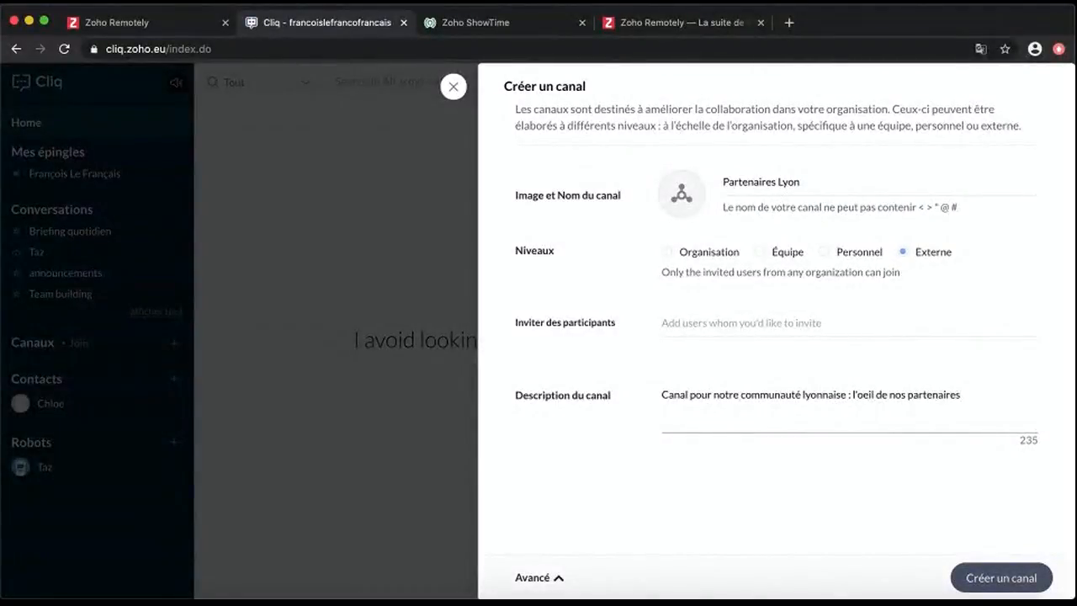
text( locaux est précieux ! Donnez-nous vos avis.)
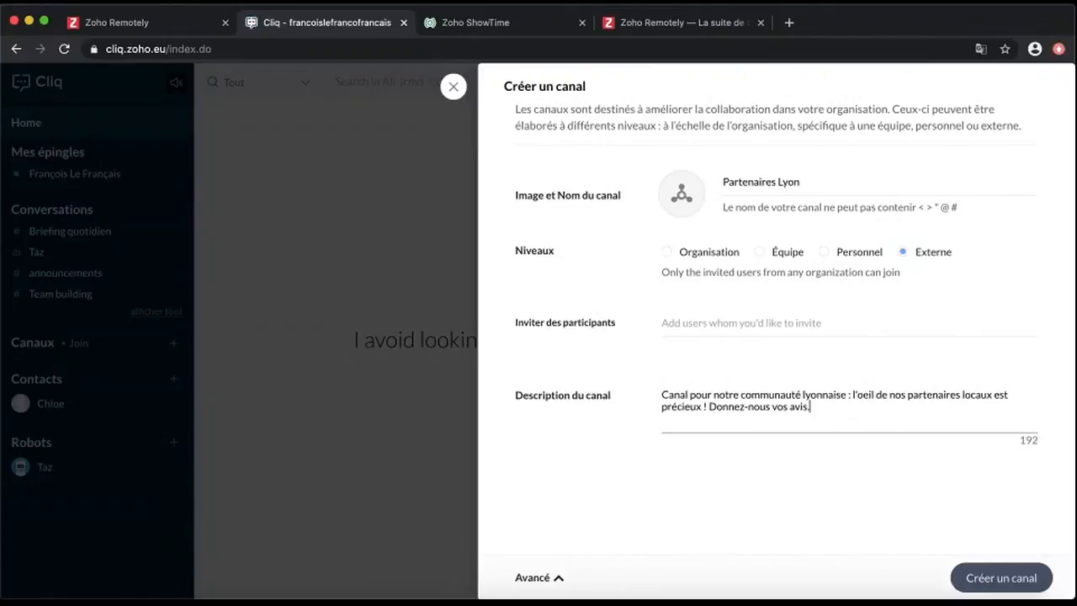
Review the advanced permissions, then create the Partenaires Lyon channel
click(555, 577)
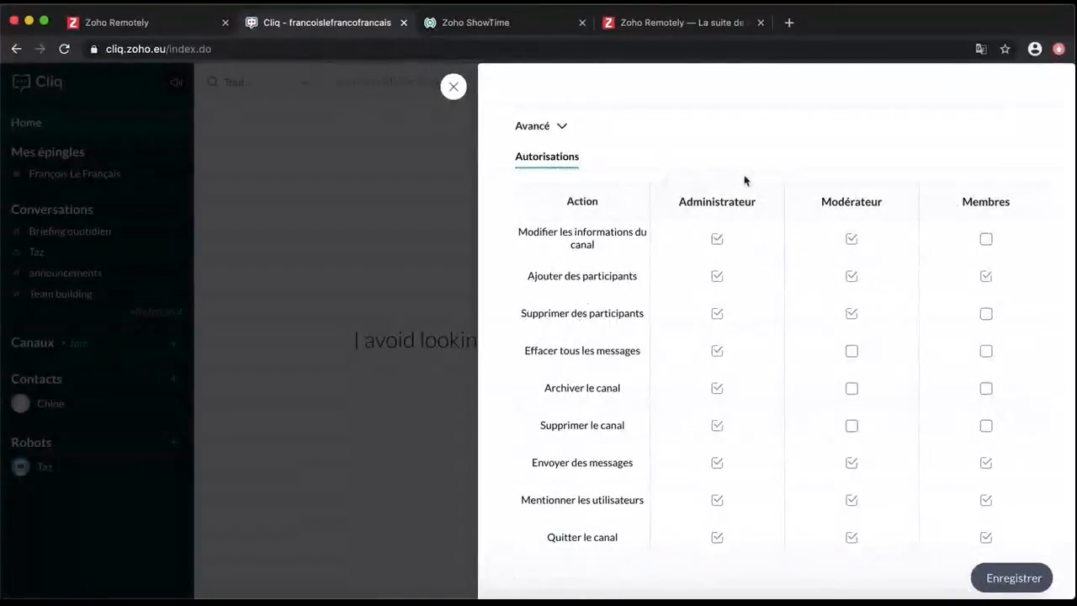
scroll(781, 257, down, 4)
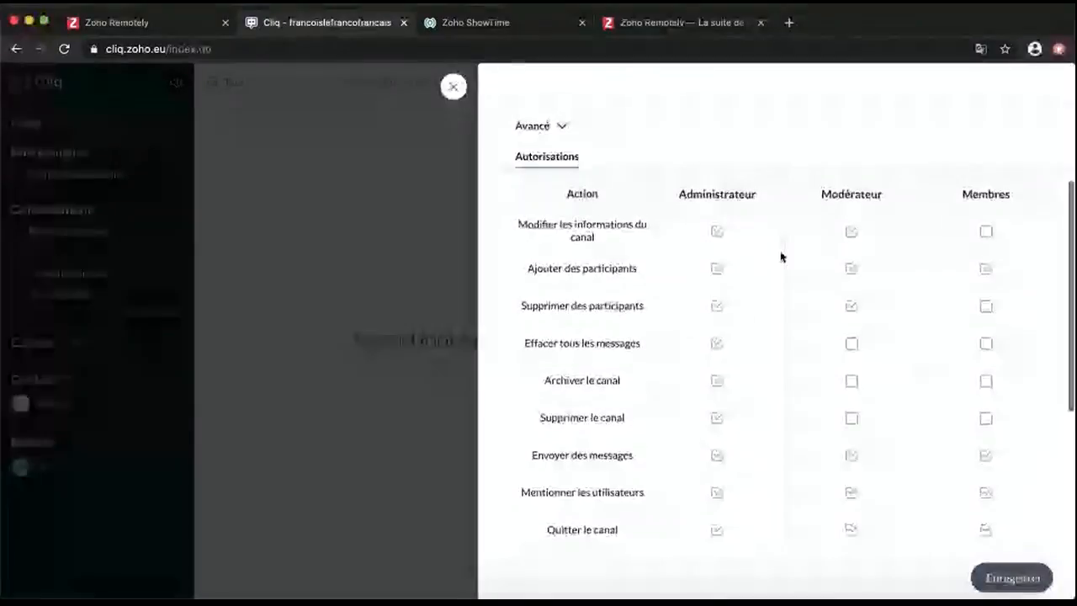
scroll(781, 257, down, 2)
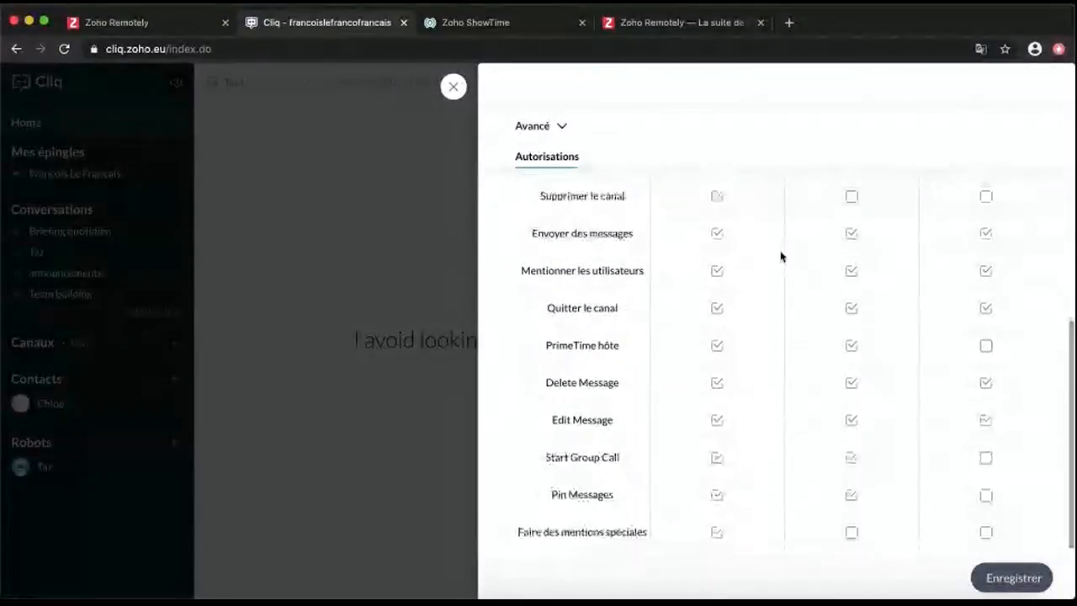
scroll(780, 256, up, 6)
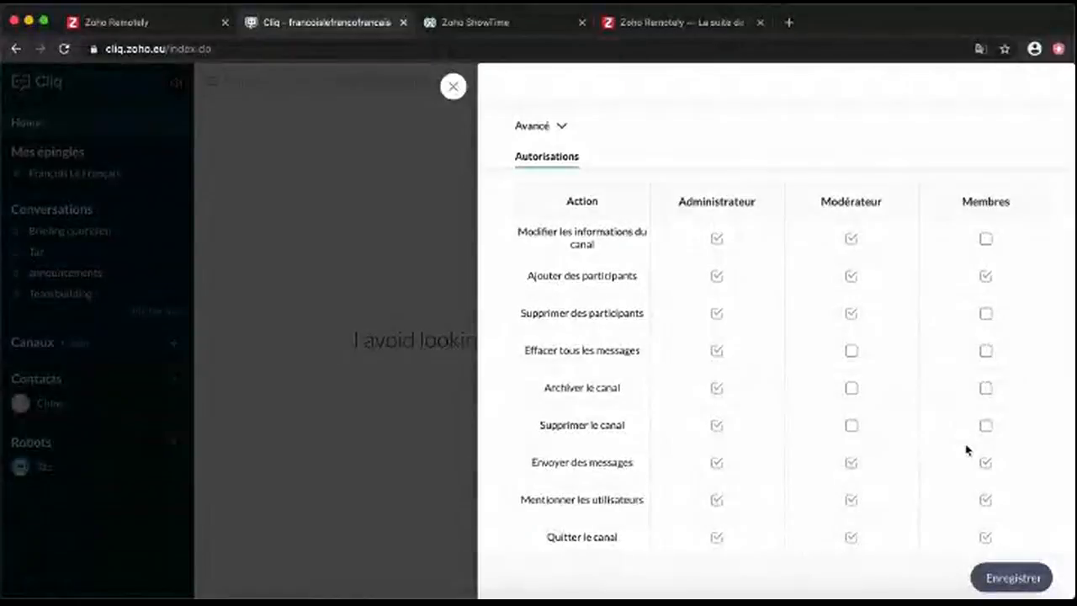
click(560, 127)
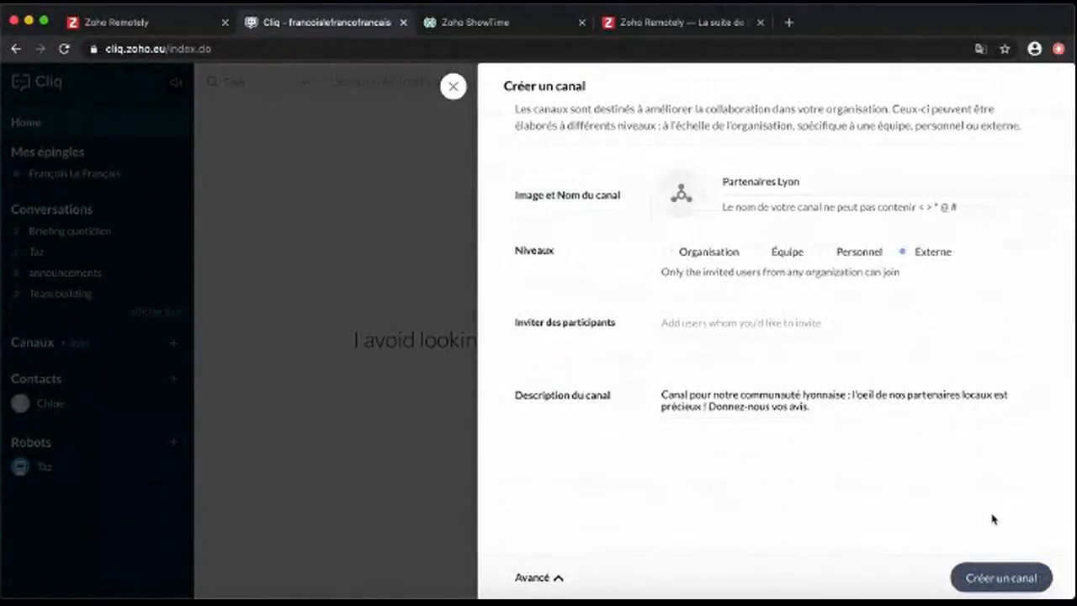
click(1002, 577)
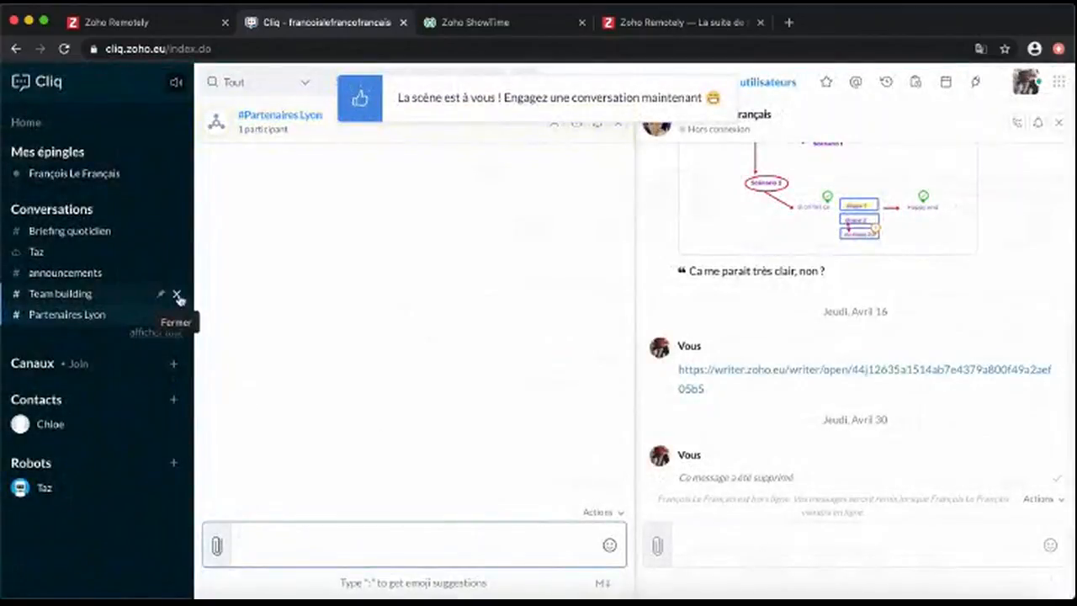
click(171, 366)
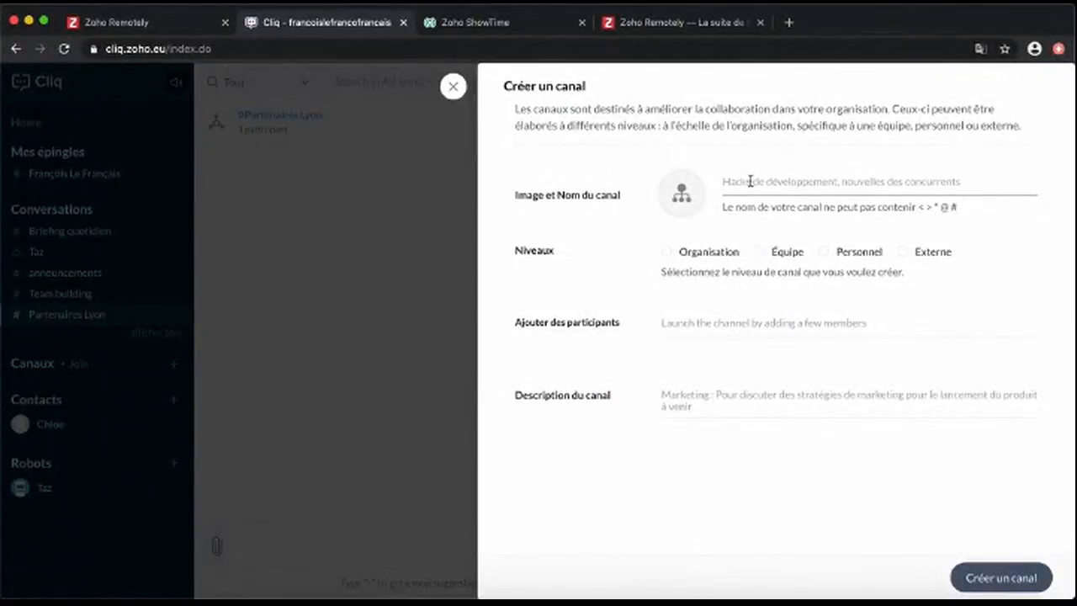
Create the organisation-wide, open-to-all 'Briefing quotidien' channel described 'Dites-nous ce qui se passe :)'
text(Briefing quotidien)
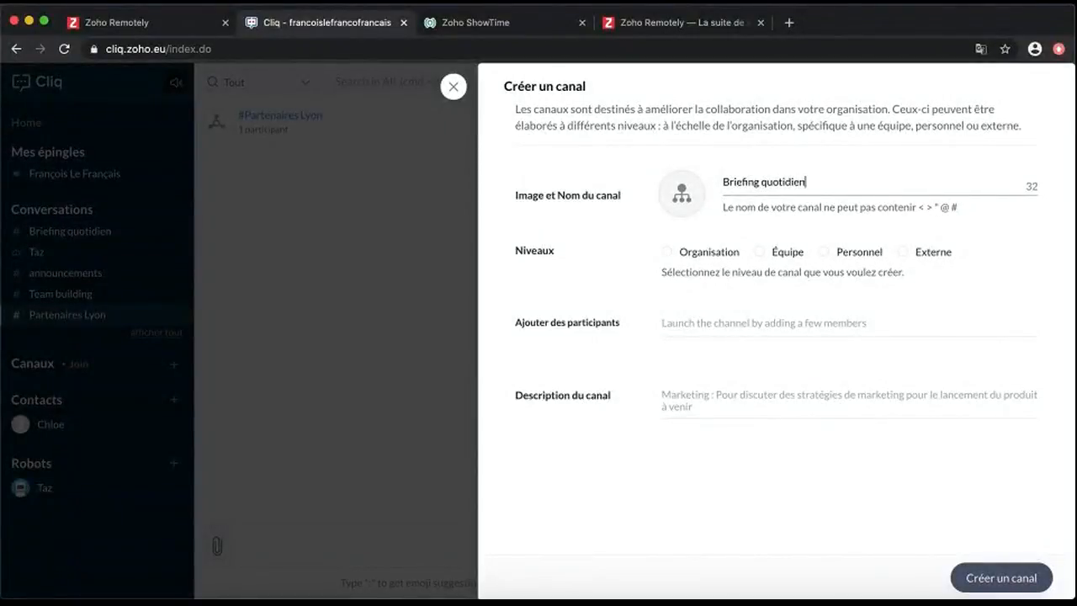
click(684, 252)
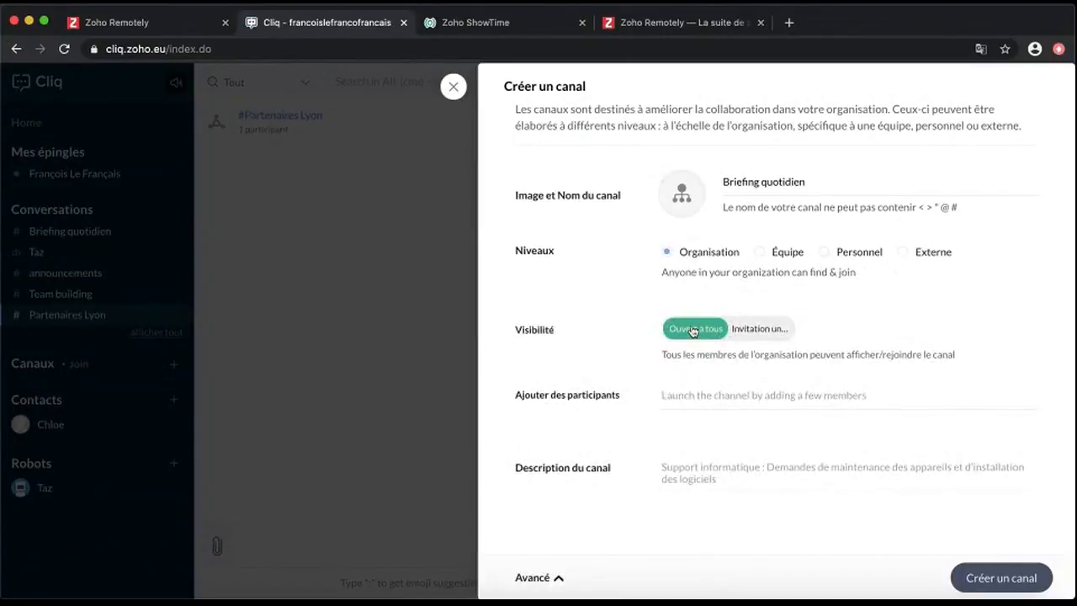
click(753, 329)
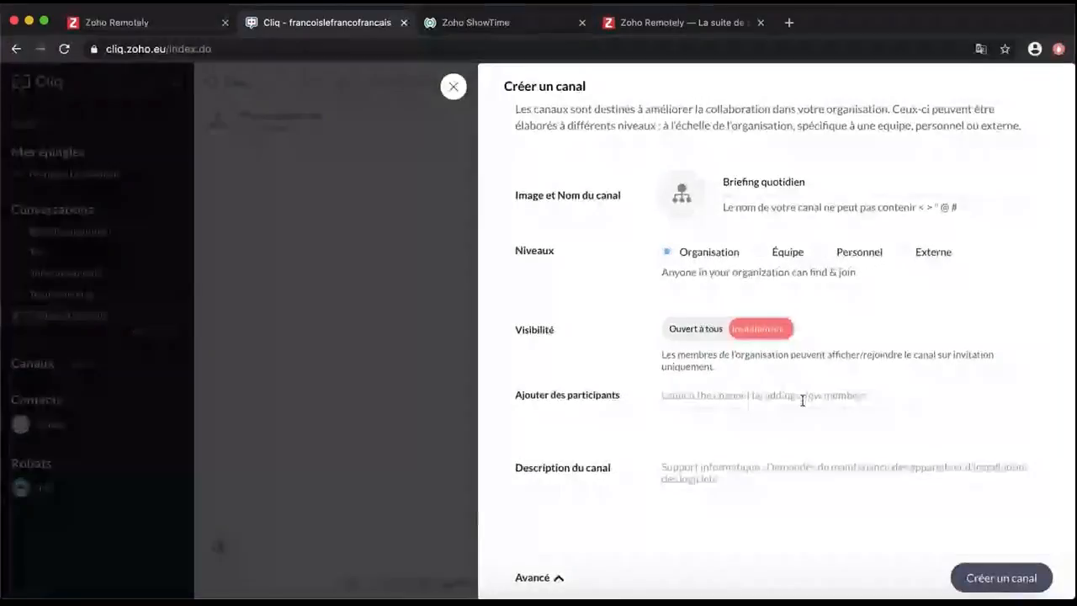
click(690, 327)
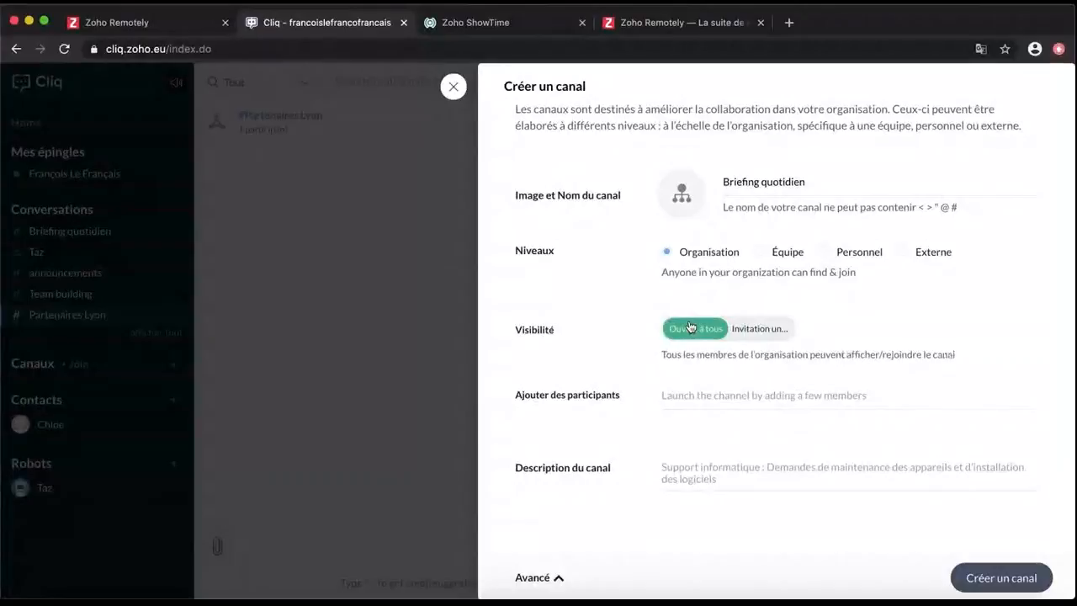
click(772, 469)
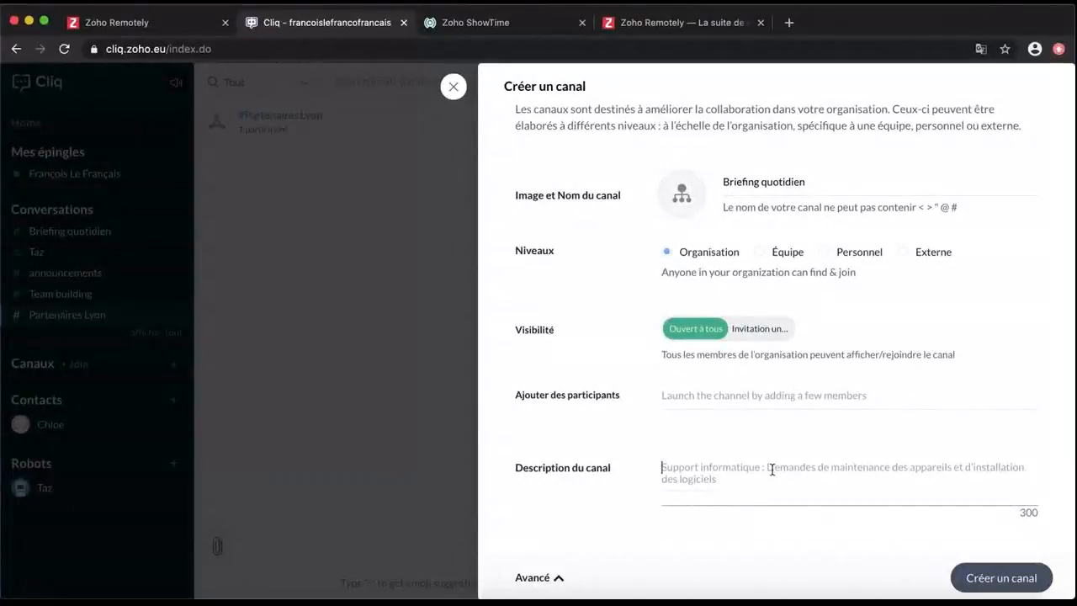
text(Dites-nous ce qui se passe :))
click(976, 577)
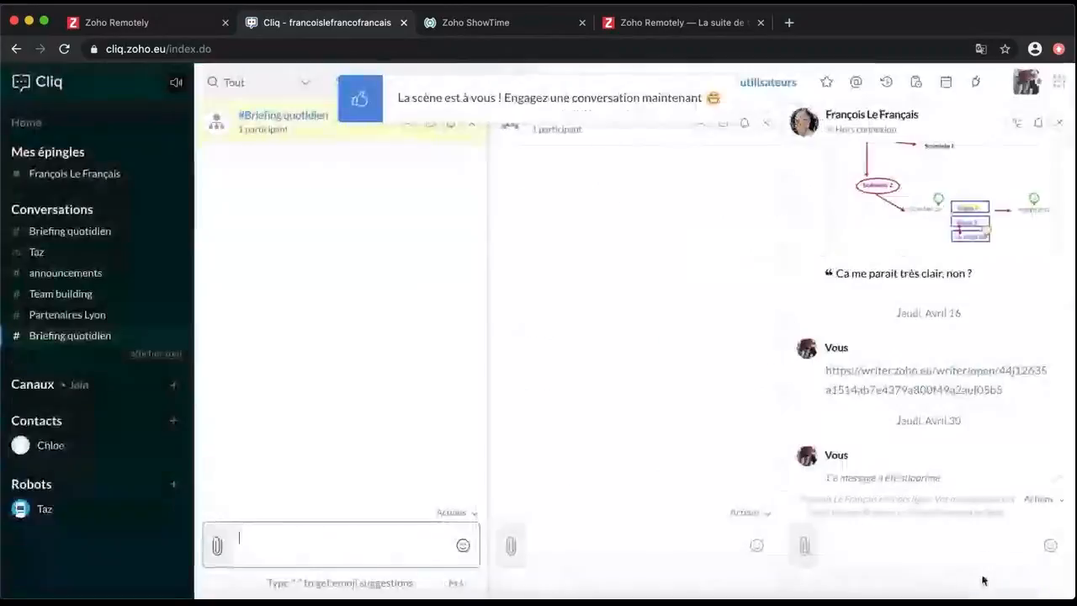
Create the personal TeamBuilding channel with one invited colleague, then list channels by level
click(174, 387)
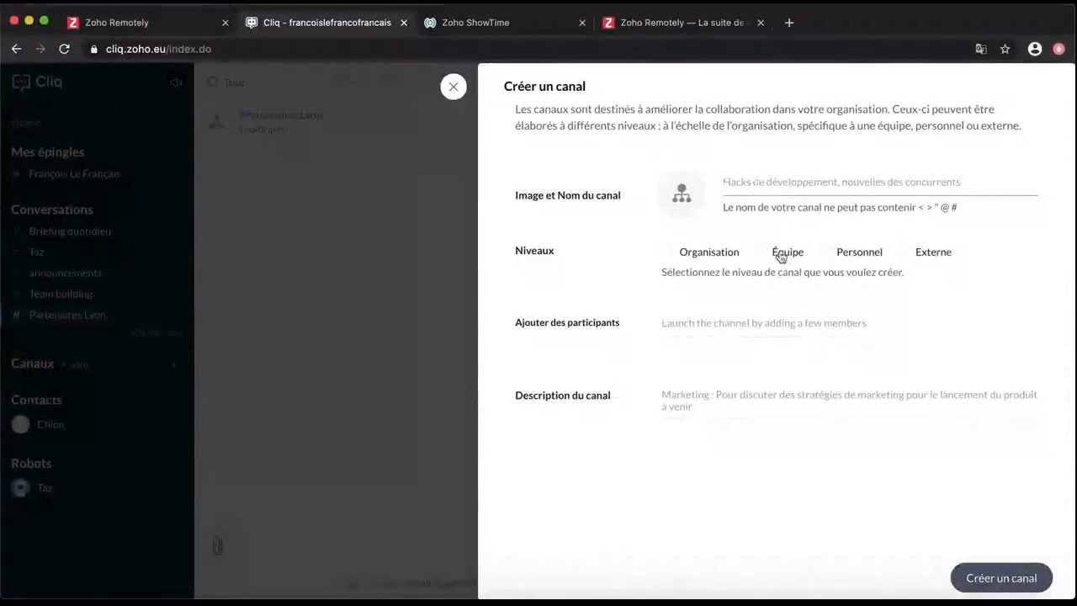
click(827, 252)
click(781, 182)
text(TeamBuil)
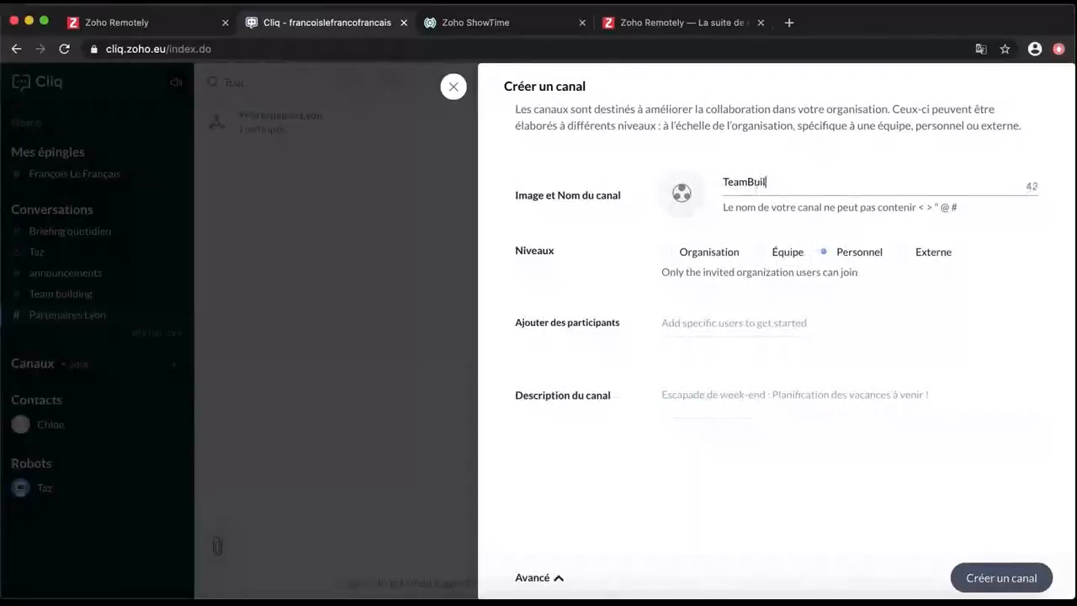
click(778, 329)
text(Fra)
click(741, 356)
click(1028, 576)
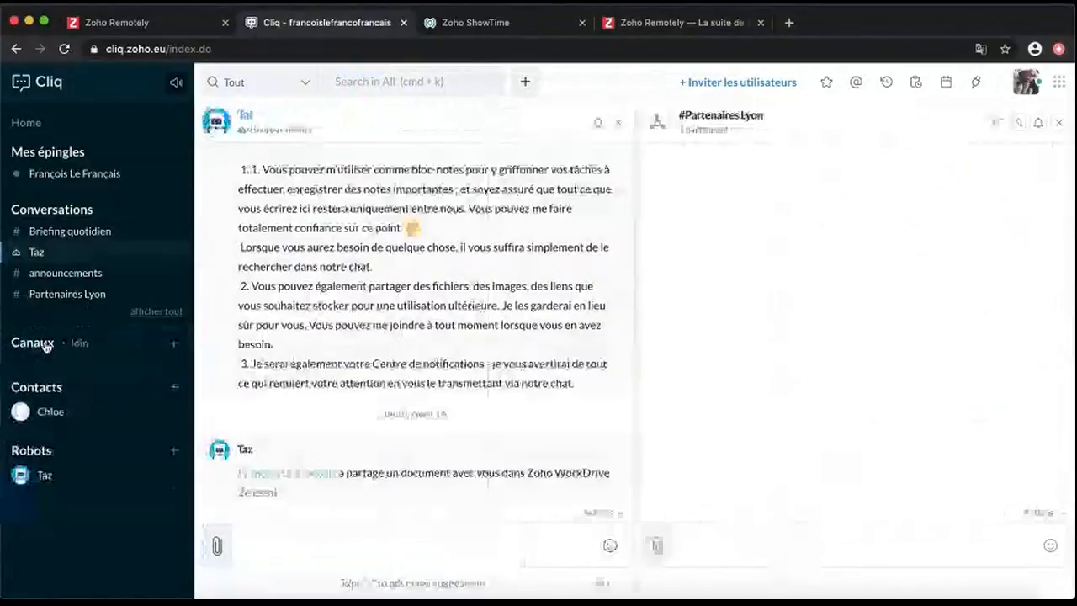
click(32, 343)
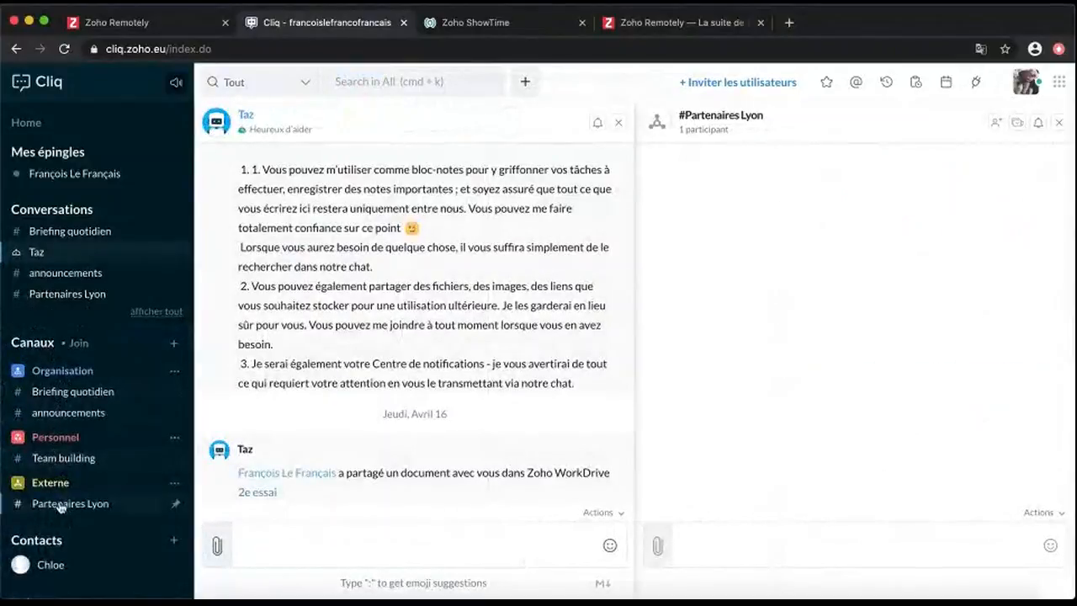
Open the Team building channel and browse the emoji picker's sections
click(81, 460)
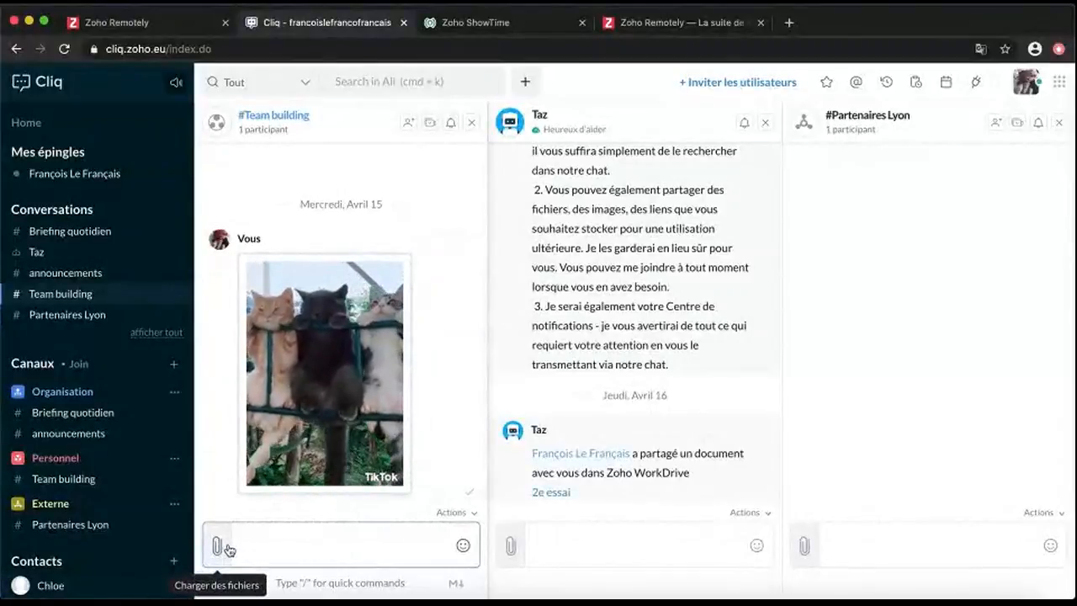
click(462, 545)
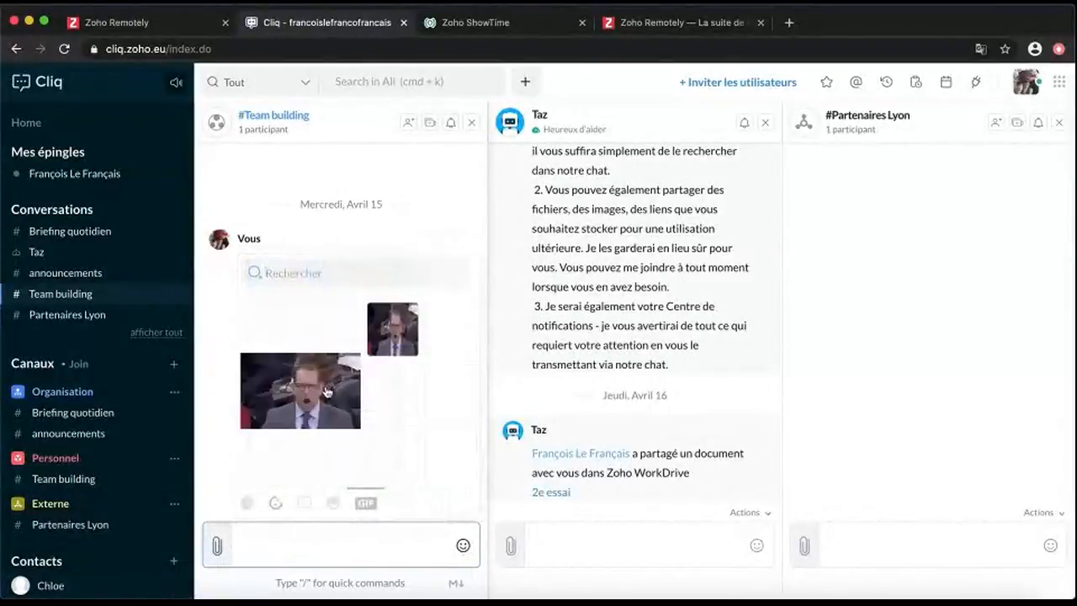
click(337, 504)
click(278, 506)
click(274, 505)
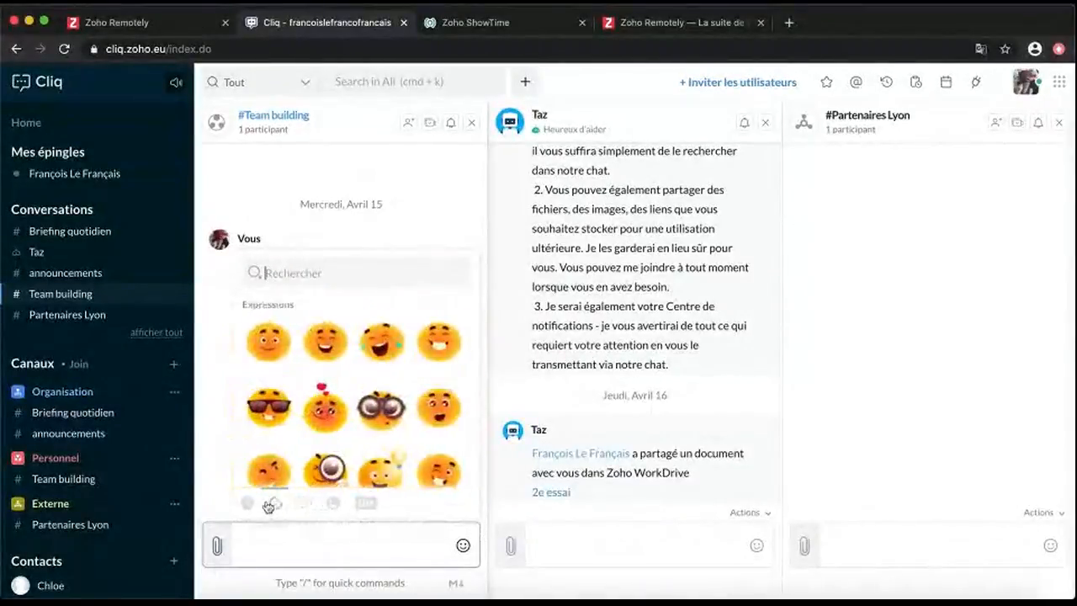
click(253, 505)
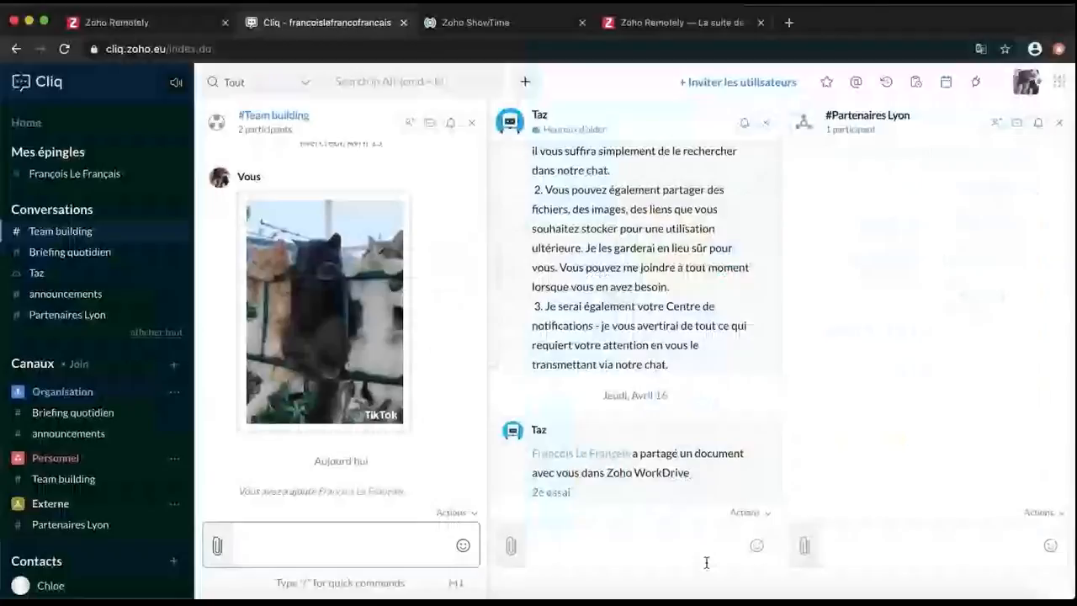
Add the suggested contact to Team building with '+', bringing it to three participants
text(+)
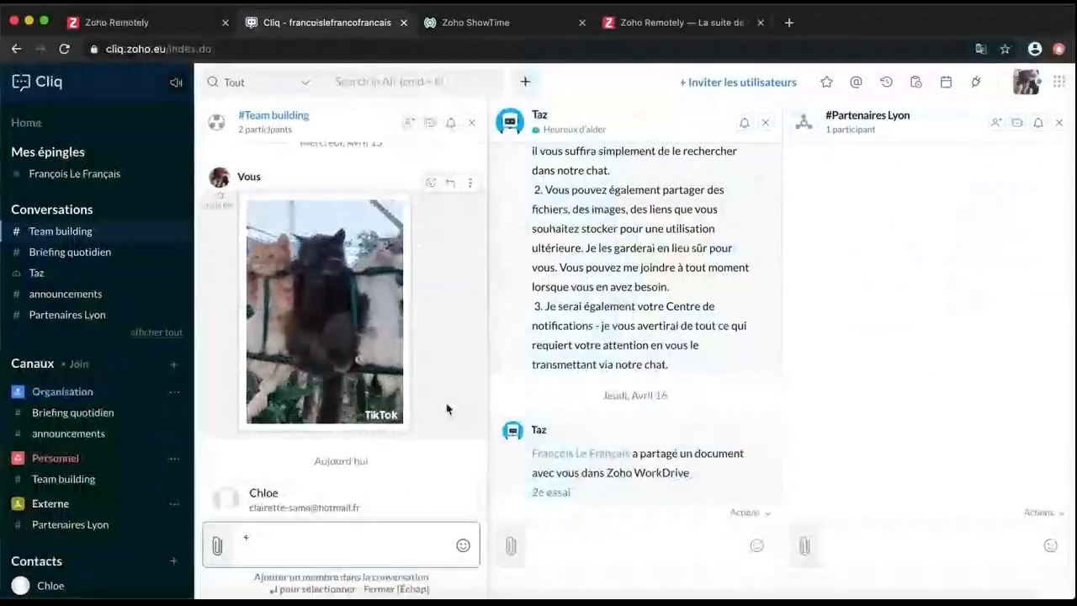
click(327, 497)
key(Return)
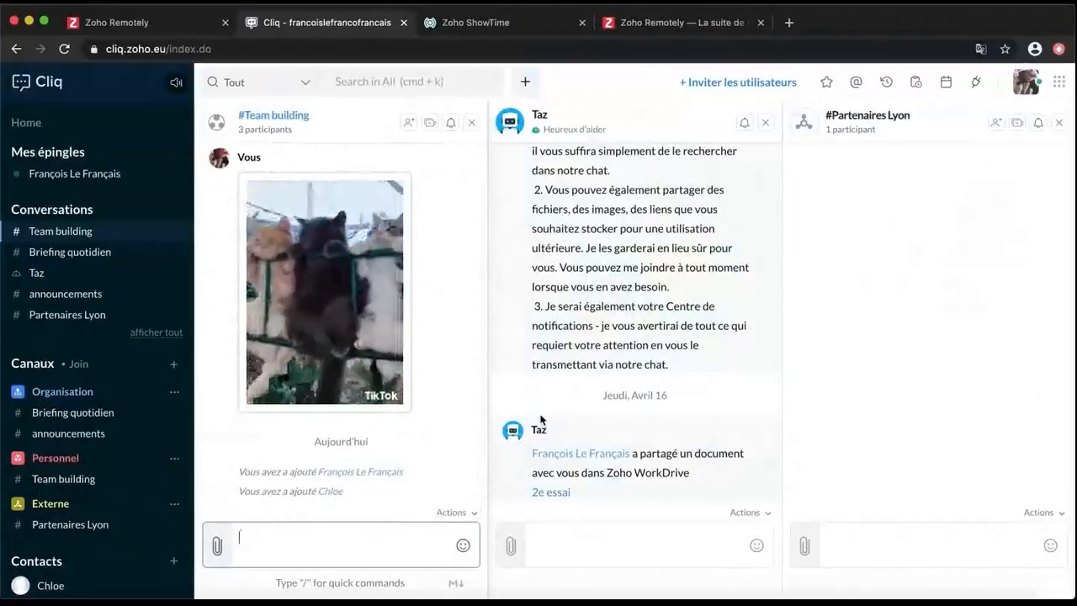
click(218, 546)
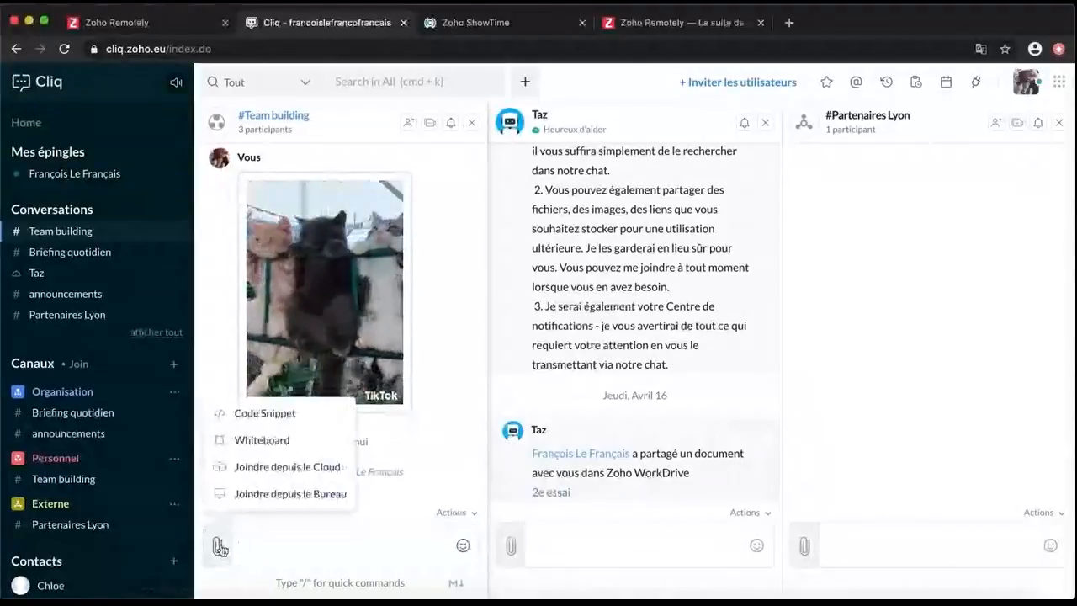
Share a desktop screenshot circled in red with the comment 'Pourquoi un tel temps de chargement ?'
click(259, 494)
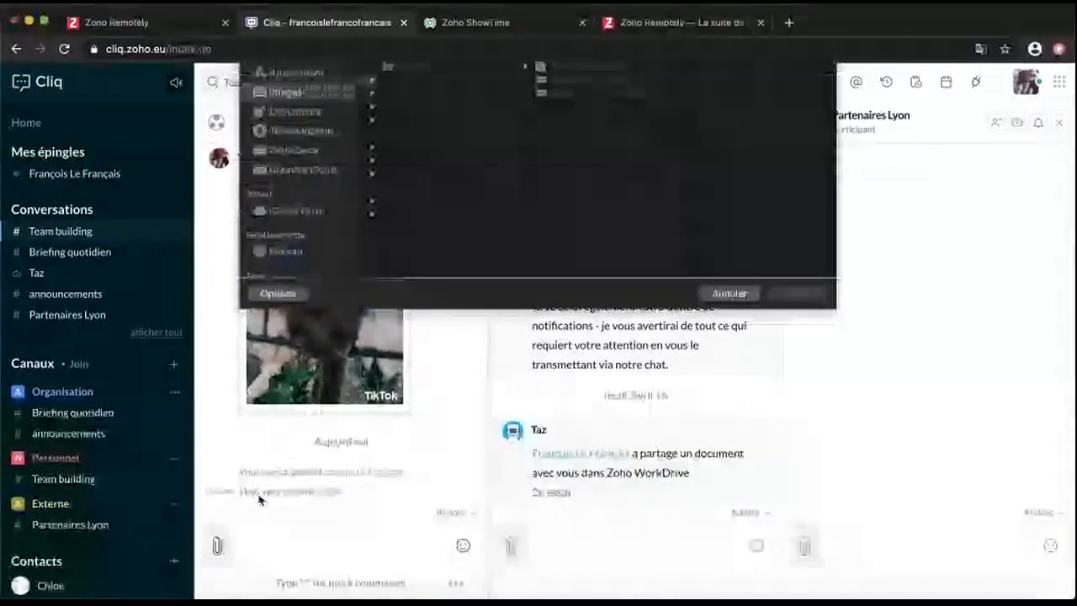
click(294, 140)
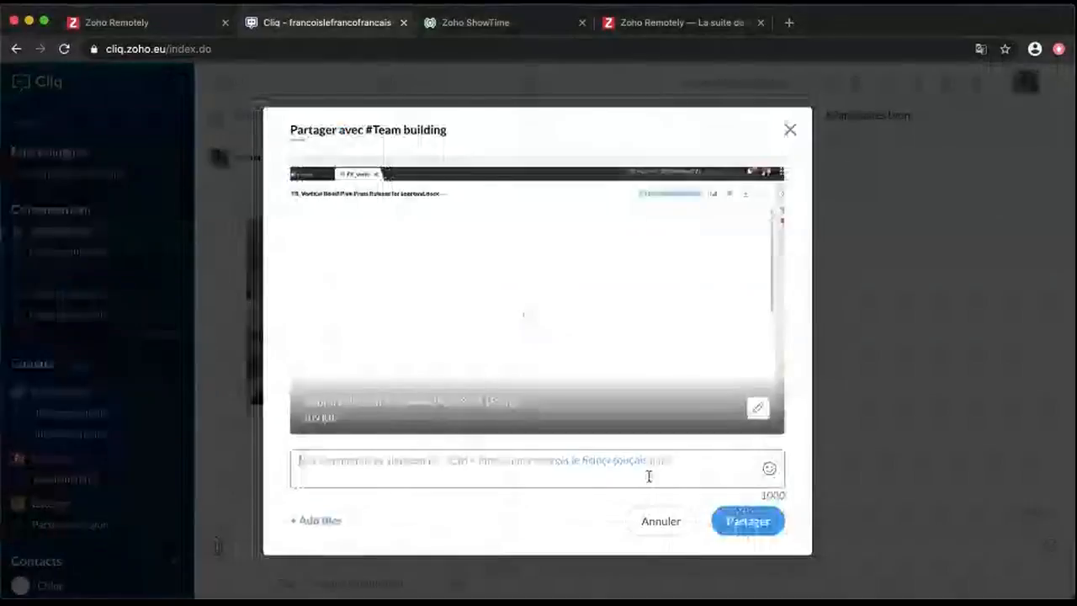
text(Pourquoi u)
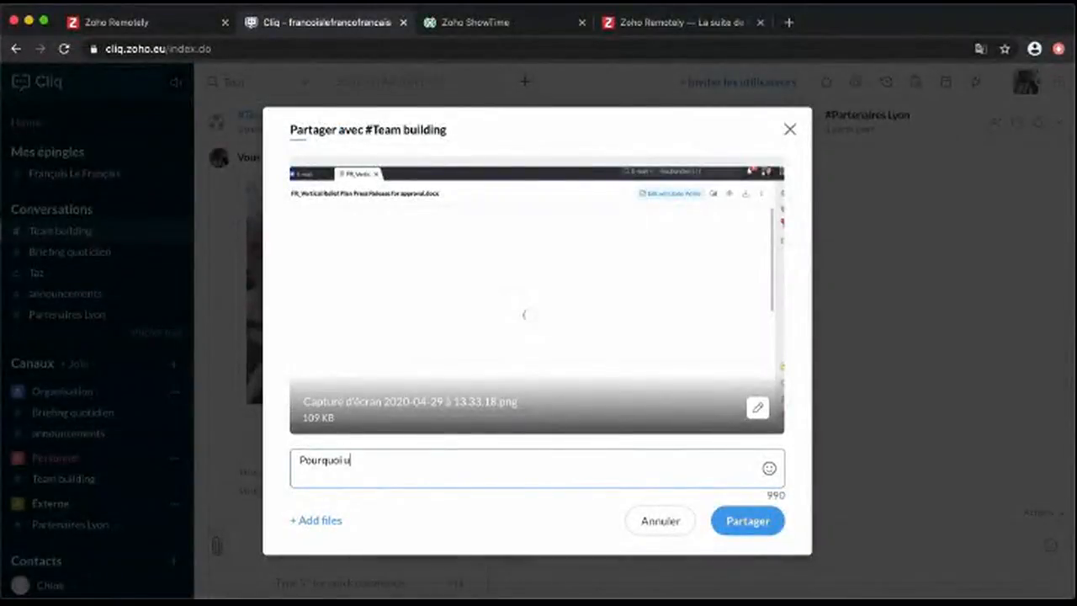
text(n tel temps de chargement ?)
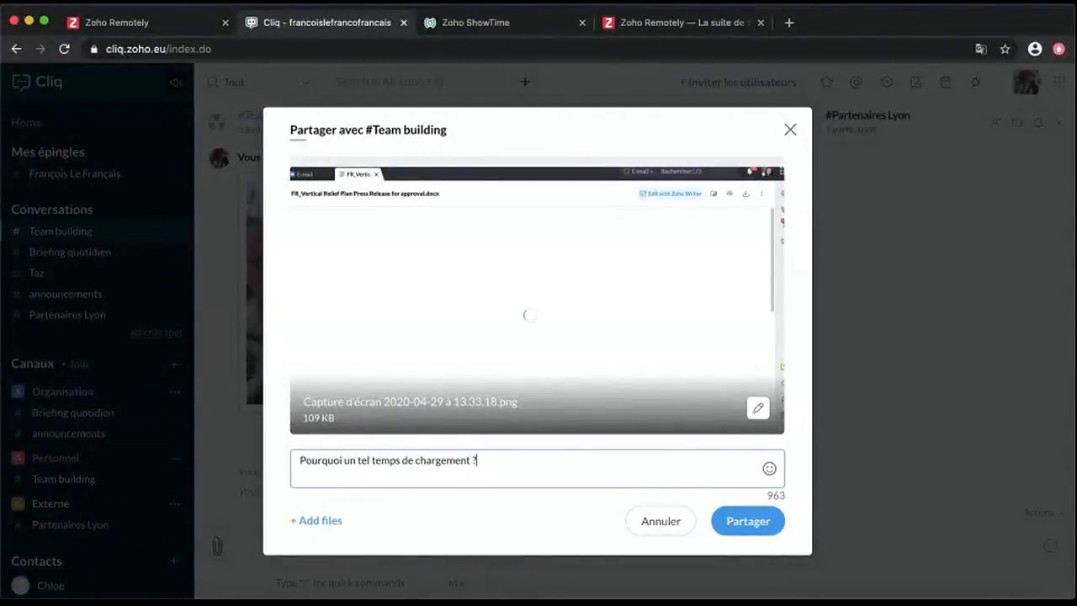
click(759, 408)
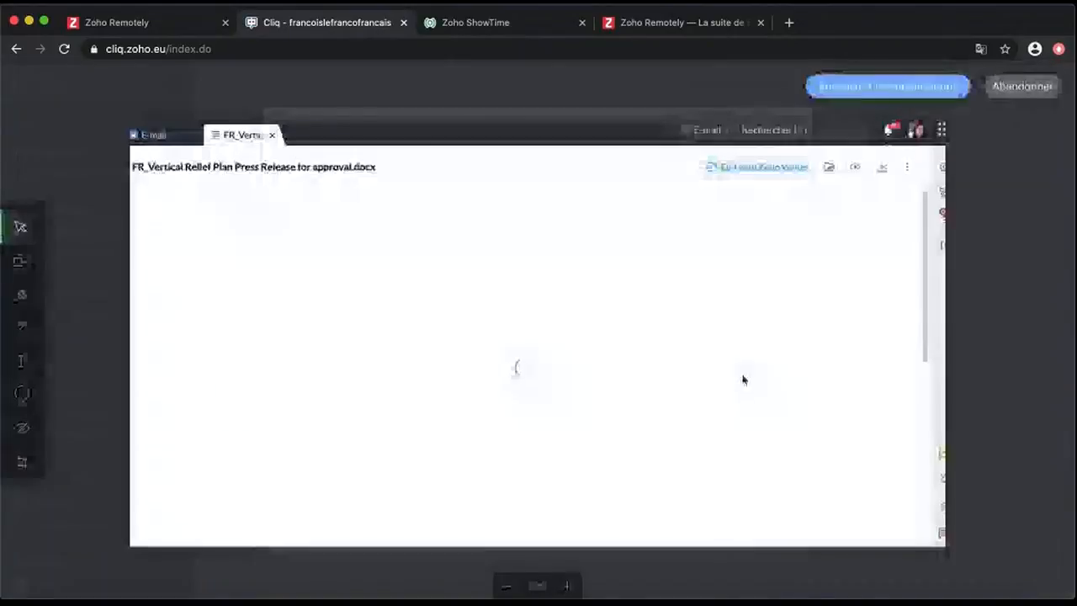
click(21, 260)
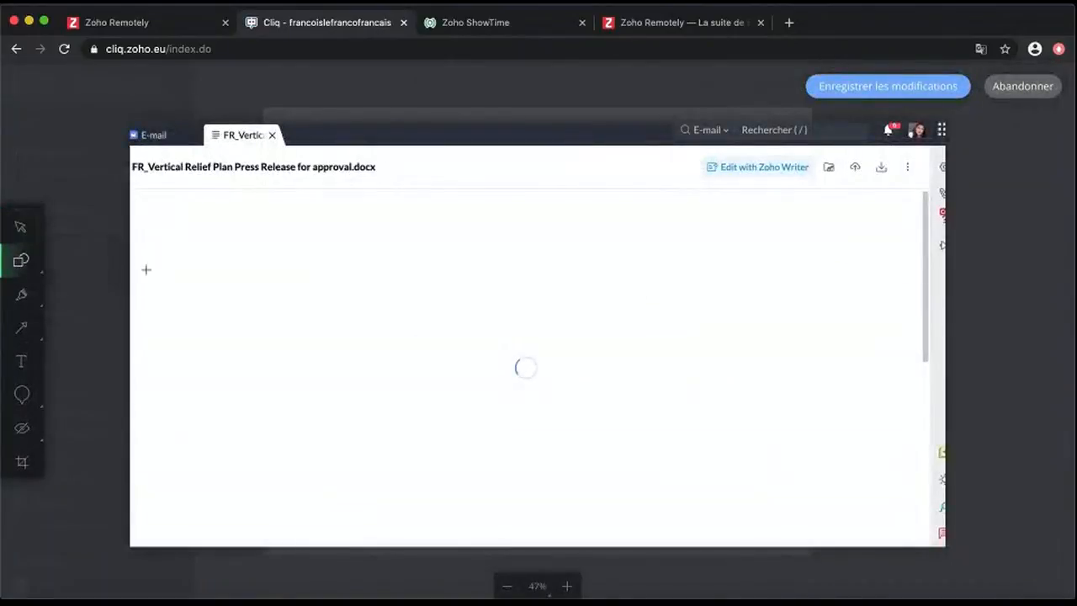
drag(503, 344, 578, 400)
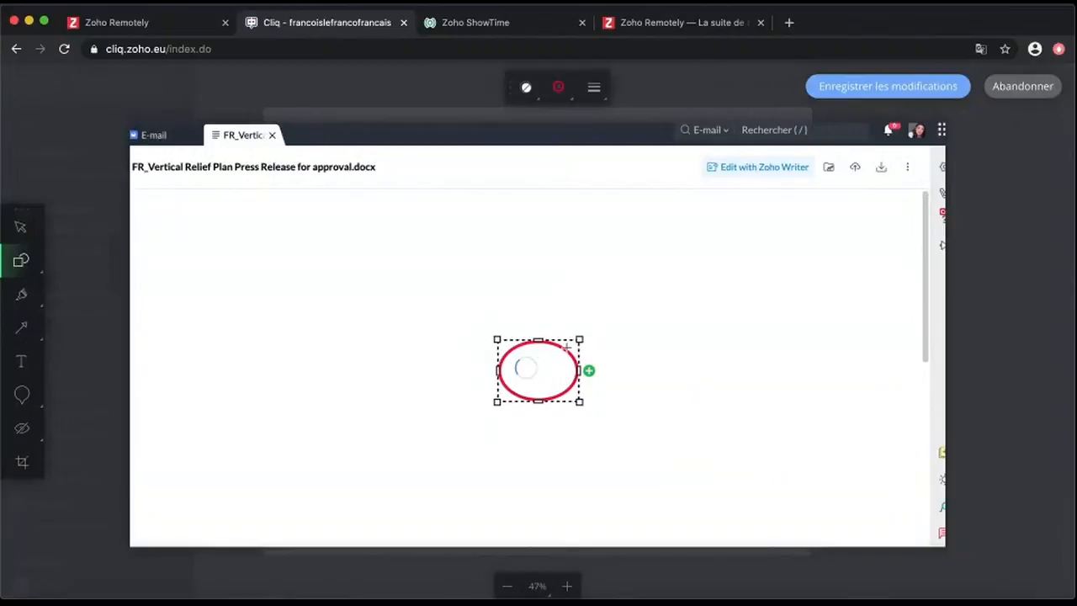
click(882, 85)
click(764, 517)
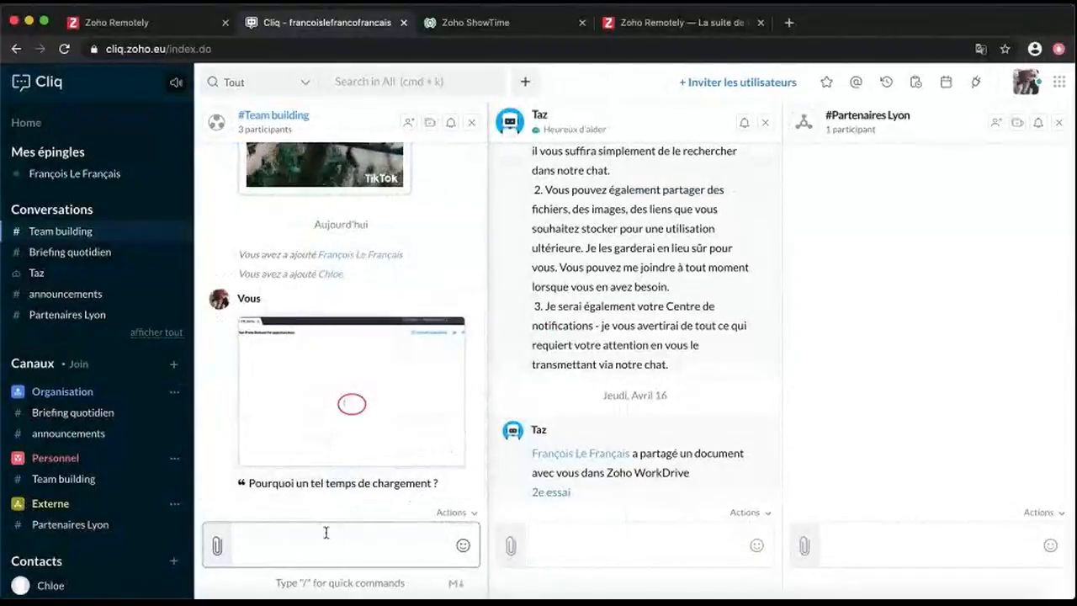
click(217, 545)
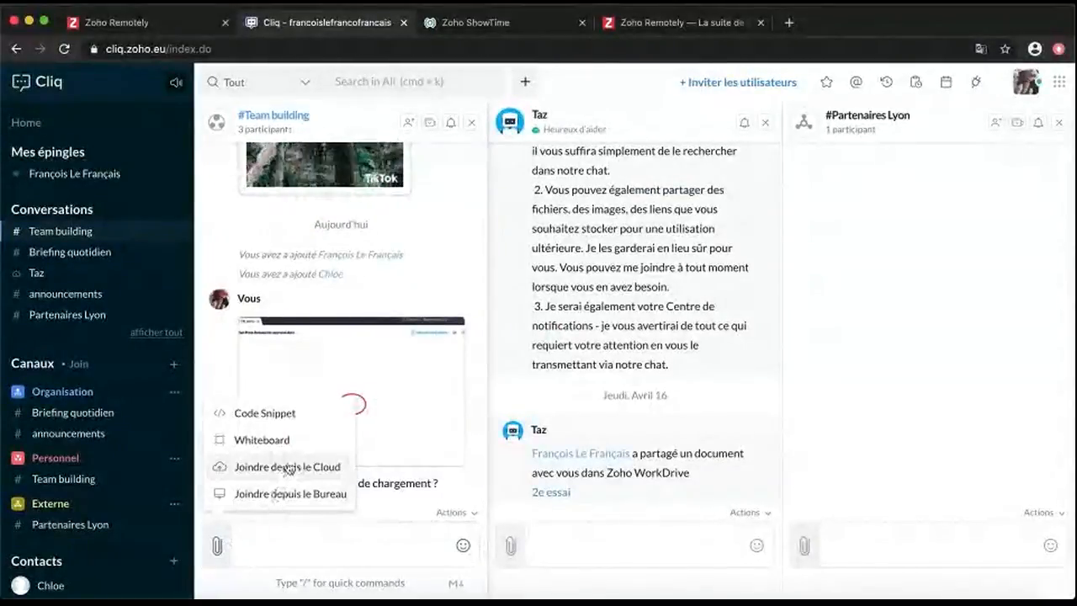
Post the WorkDrive file '2e essai Chart' to Team building with a comment inviting everyone's ideas
click(287, 467)
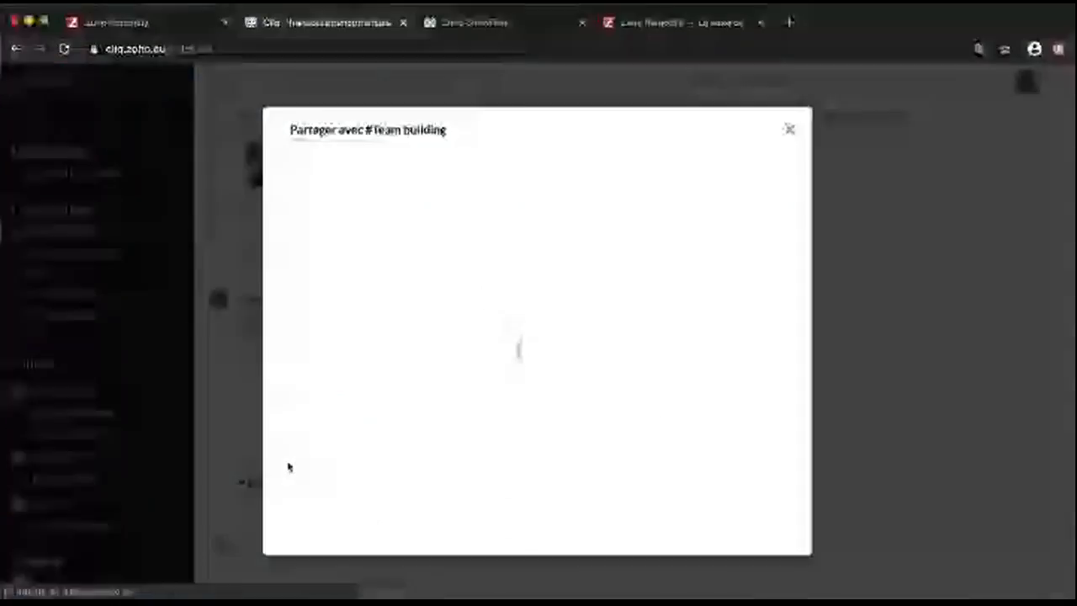
scroll(348, 345, down, 4)
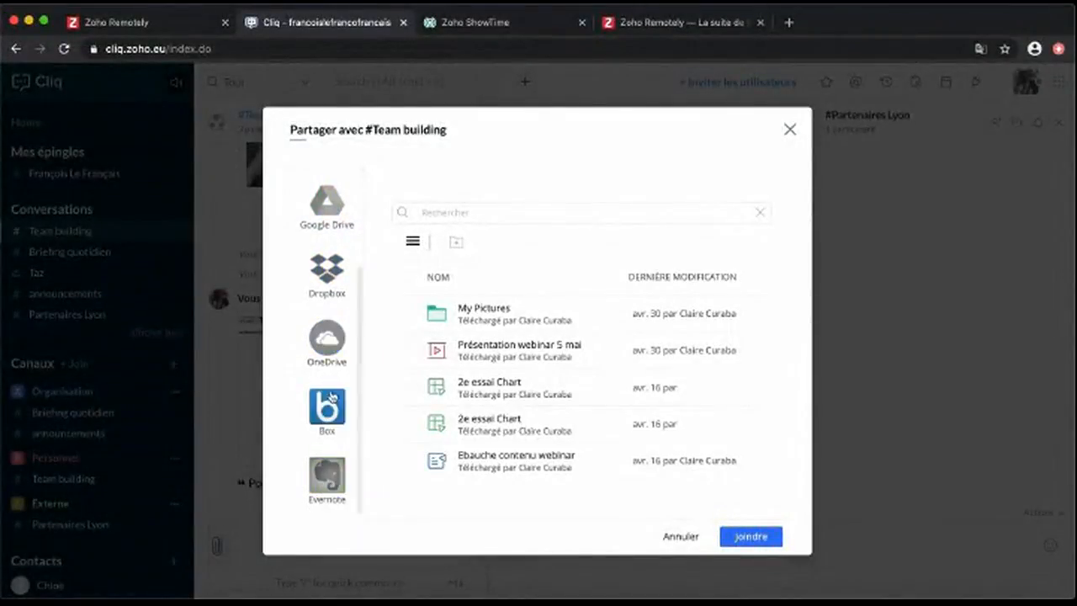
scroll(335, 379, up, 4)
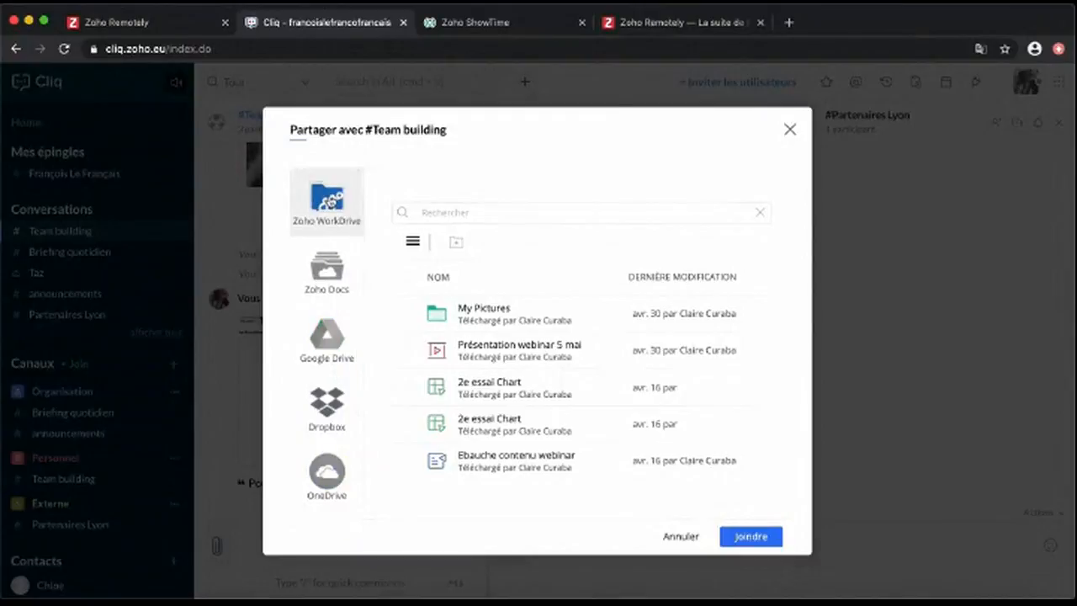
click(412, 390)
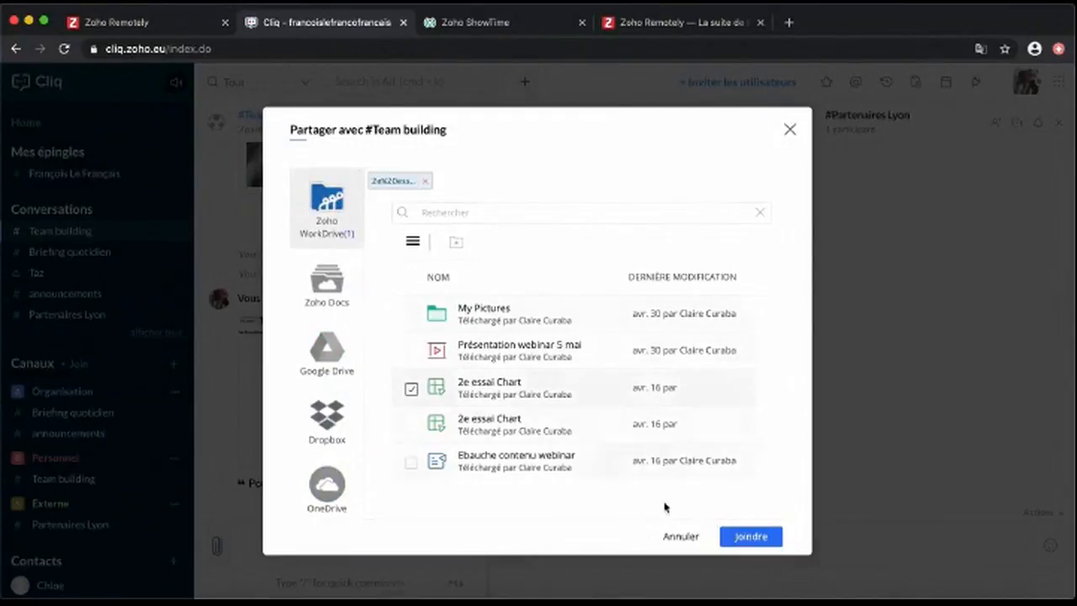
click(754, 538)
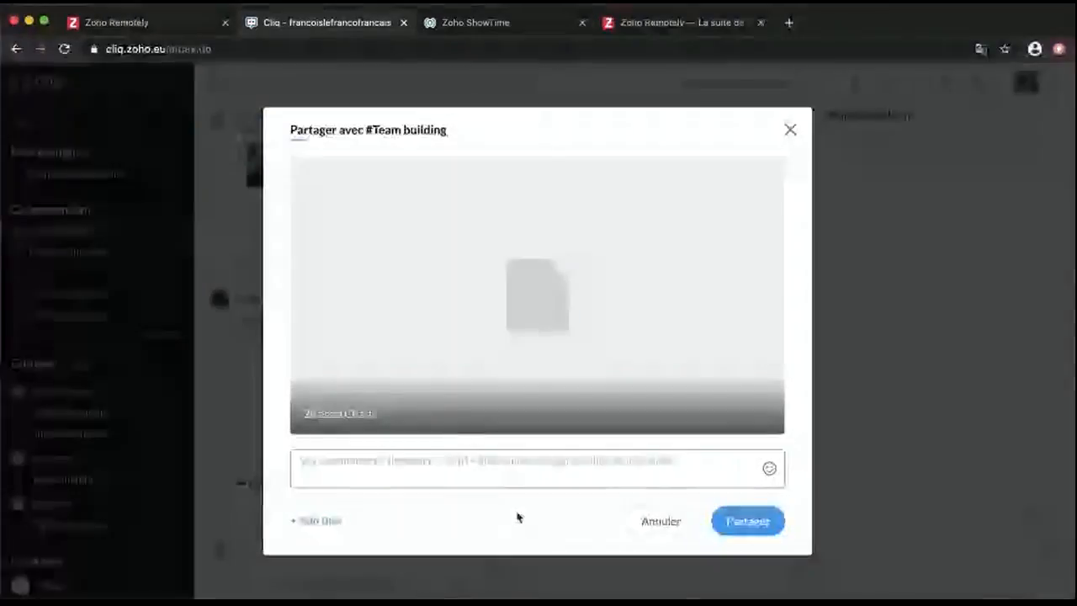
text(Voilà mes idées, n)
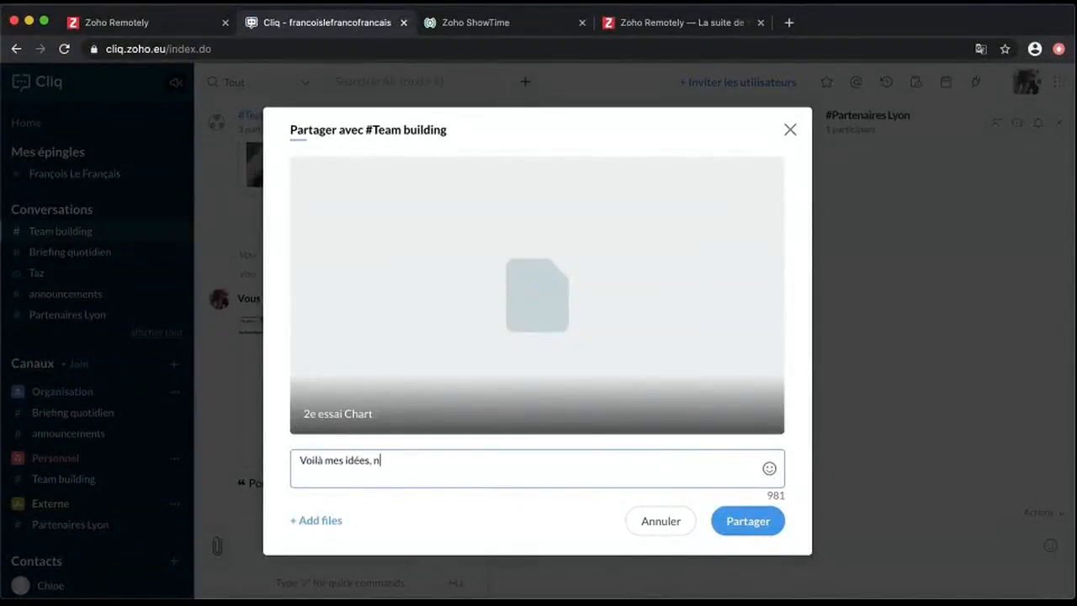
text(ôtres !)
click(768, 527)
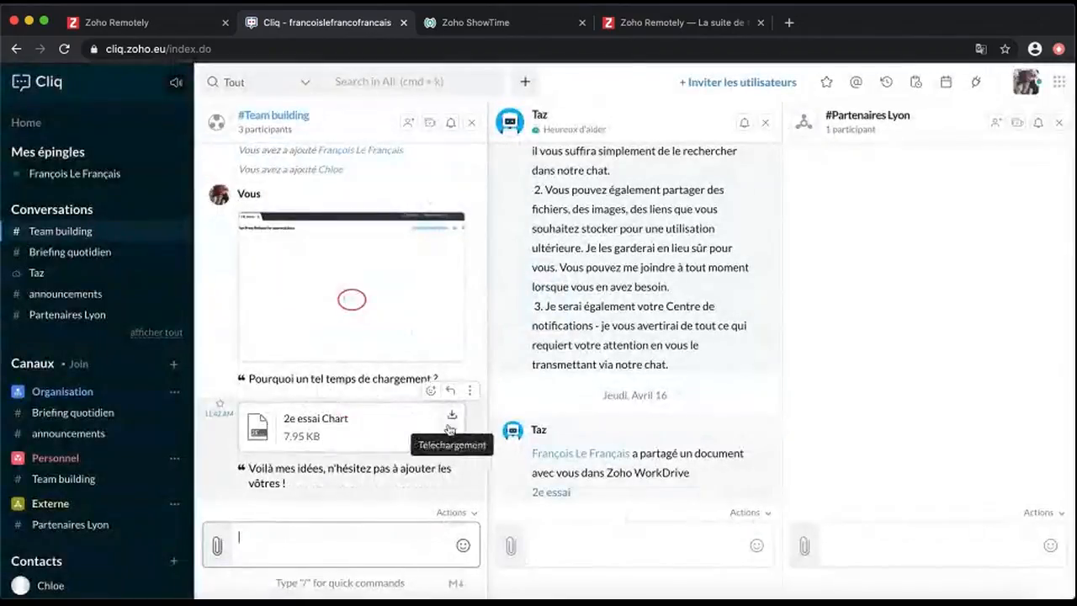
click(221, 547)
Start a new whiteboard titled 'Les idées du teambuilding' in blue text
click(271, 441)
click(21, 361)
click(233, 155)
text(Les idées du teambuilding)
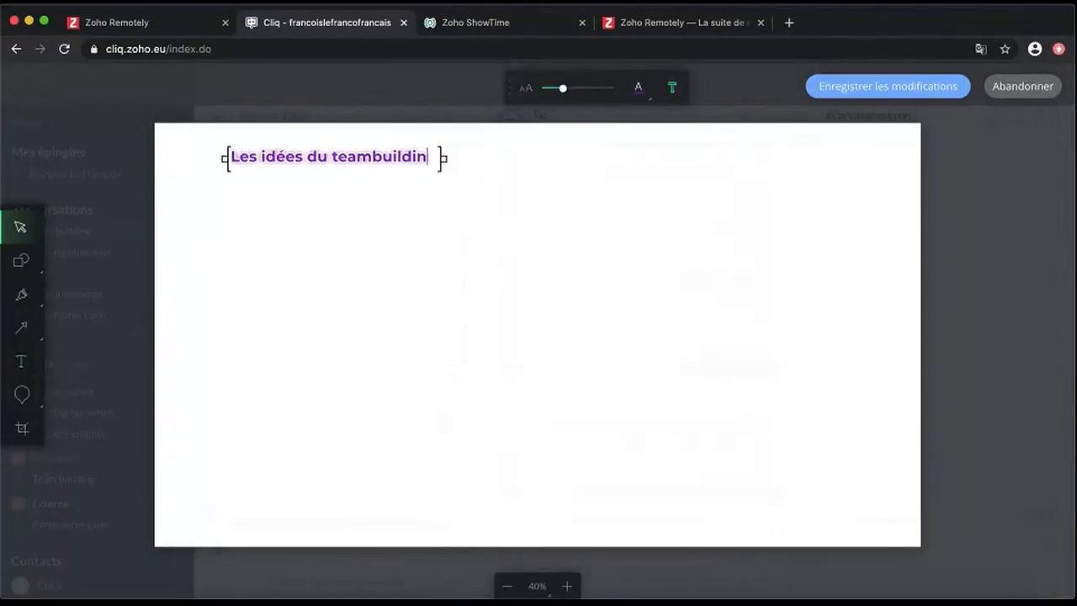
click(638, 87)
click(633, 133)
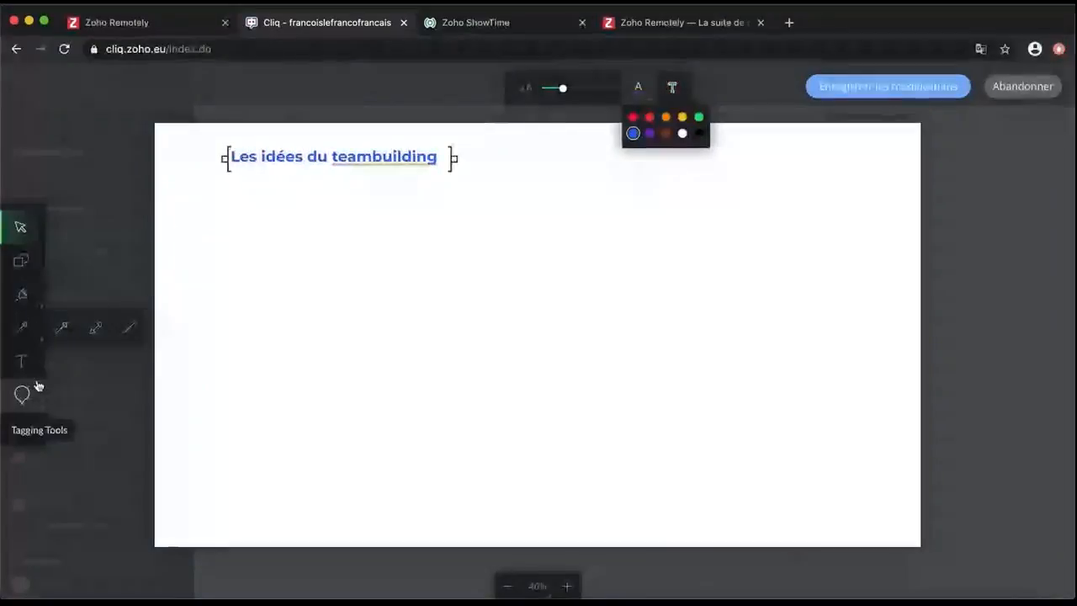
Add idea labels '#1 : chat perché', '#2 galerie d'art' and 'acrobranche paintball'
click(24, 363)
click(301, 201)
text(#1 :)
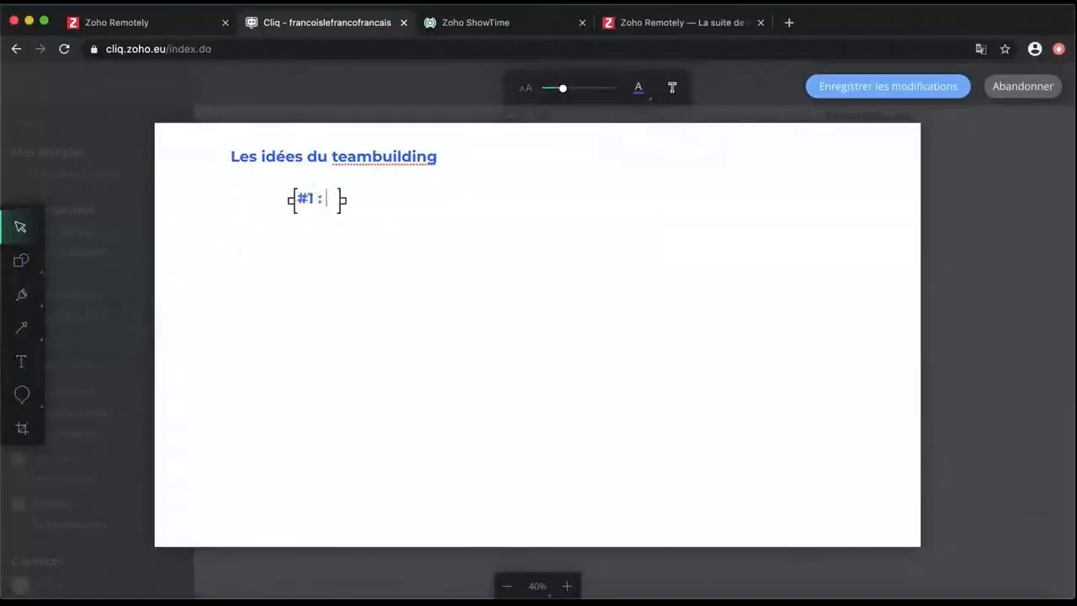
text( chat perché)
click(305, 238)
click(503, 199)
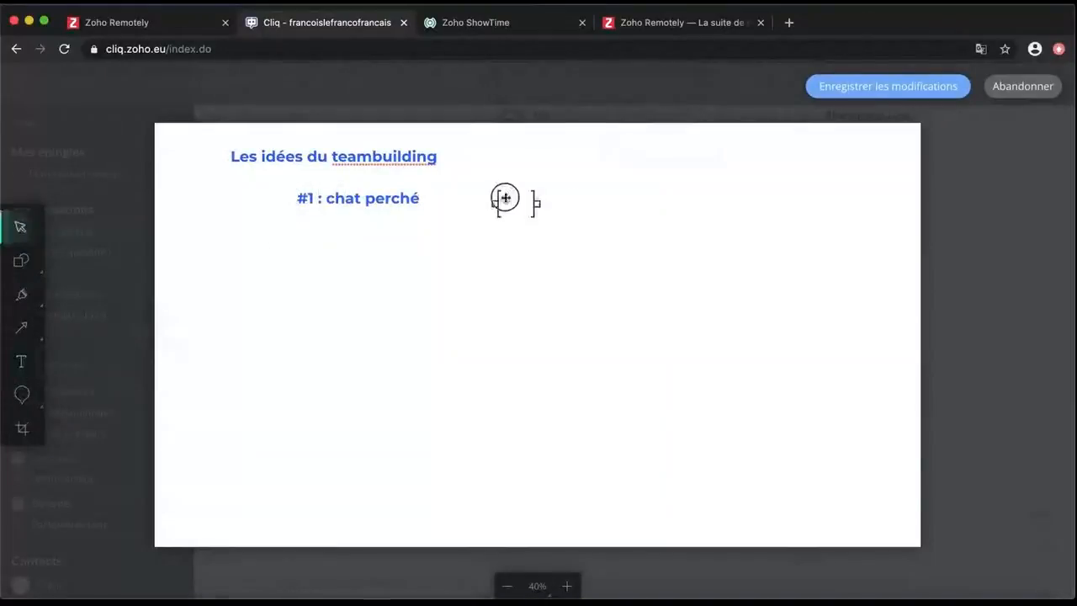
text(#2 galerie d'art)
click(22, 361)
click(704, 206)
text(acrobranche paintball)
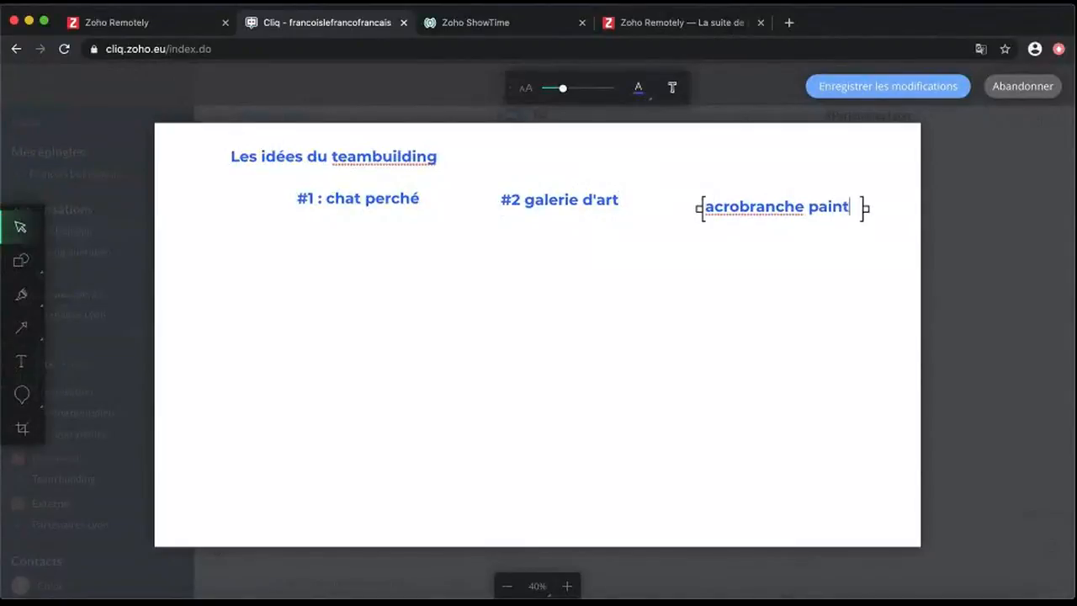
Mark acrobranche paintball with a red X pin and an arrow to '(trop dangereux)'
click(22, 393)
click(128, 394)
click(793, 192)
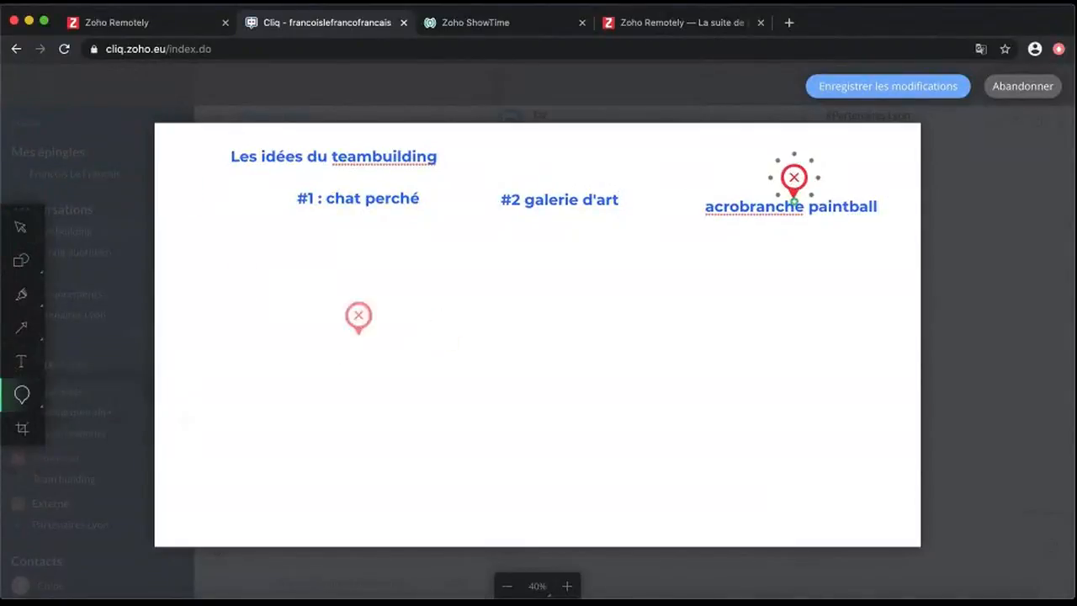
click(21, 327)
drag(792, 223, 792, 288)
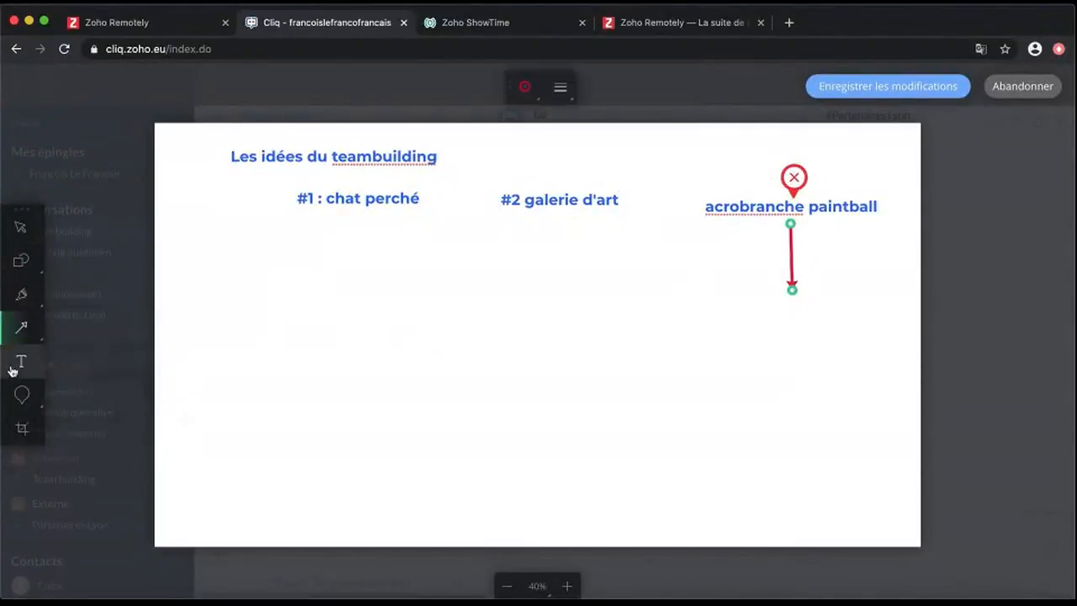
click(21, 361)
click(712, 311)
text((trop dangereux))
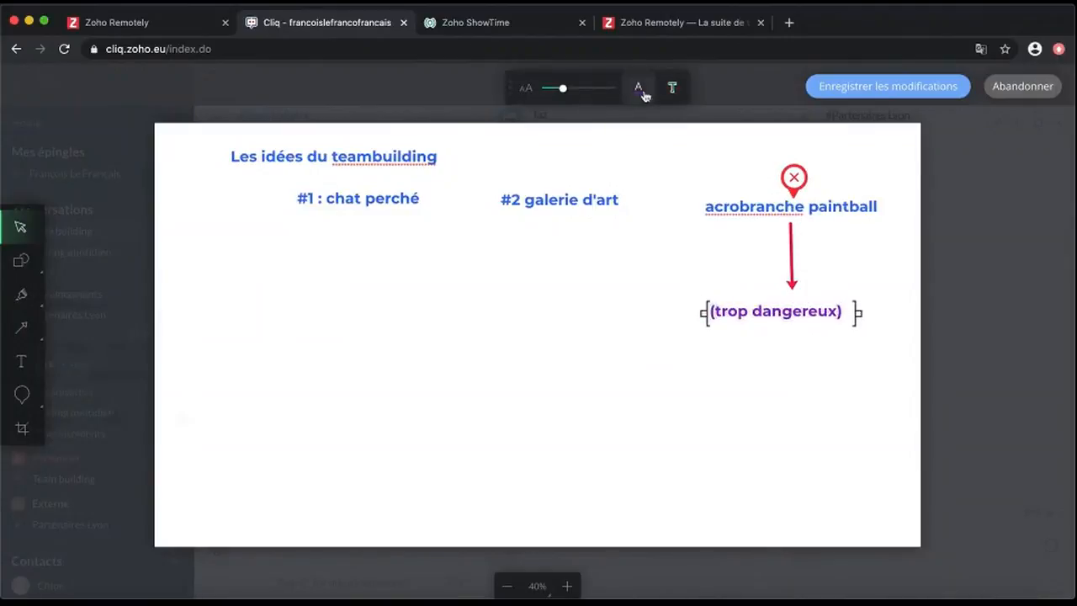
Link #1 and #2 with a dashed arrow and highlight '#1 : chat perché' in yellow
click(22, 331)
drag(427, 207, 492, 208)
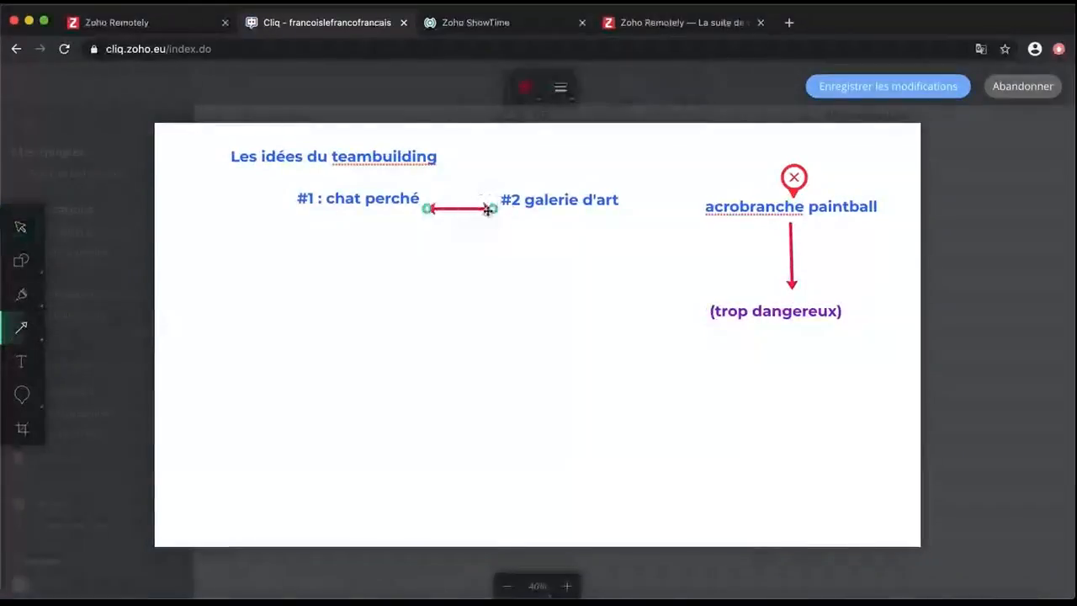
click(560, 86)
click(574, 137)
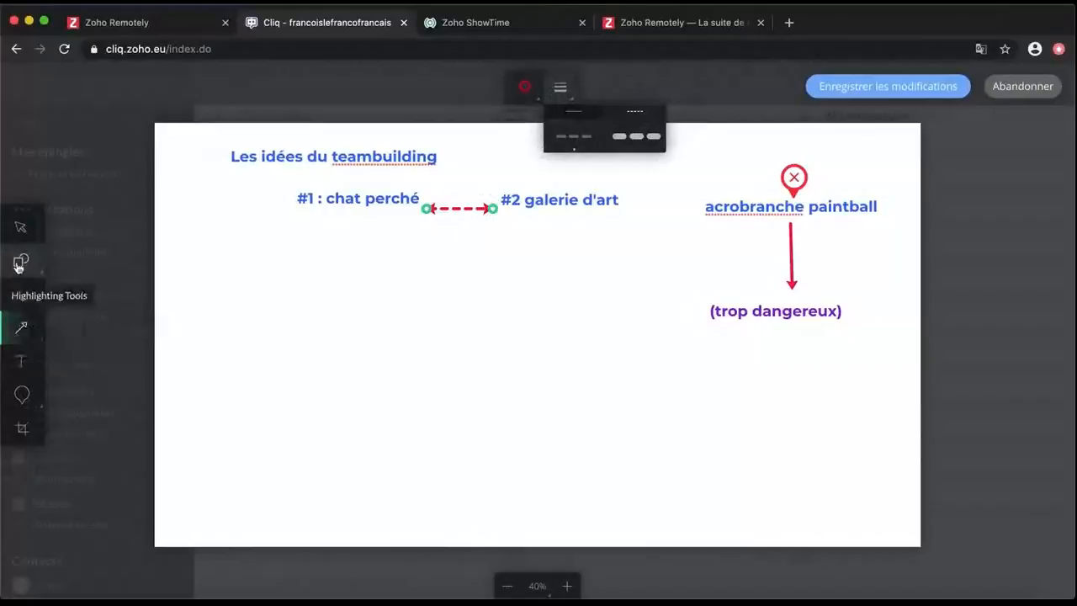
click(22, 294)
drag(290, 199, 415, 199)
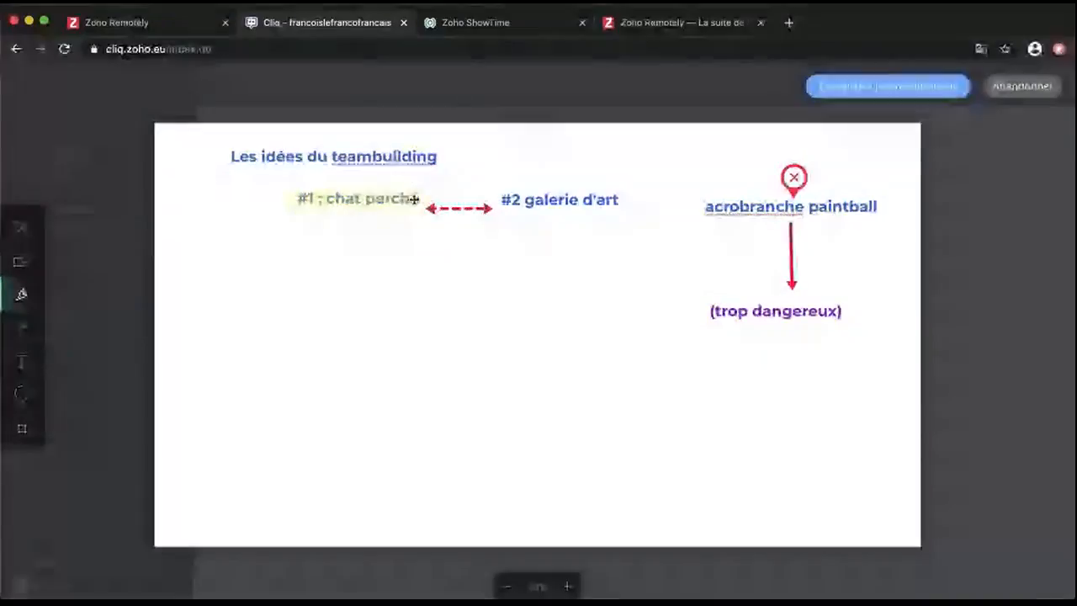
Add arrows to comments 'C'est plus dynamique' and 'Attention les goûts !', plus a green check pin
click(21, 331)
drag(355, 220, 356, 309)
drag(553, 221, 555, 306)
key(t)
click(268, 335)
text(C'est plus dynamique)
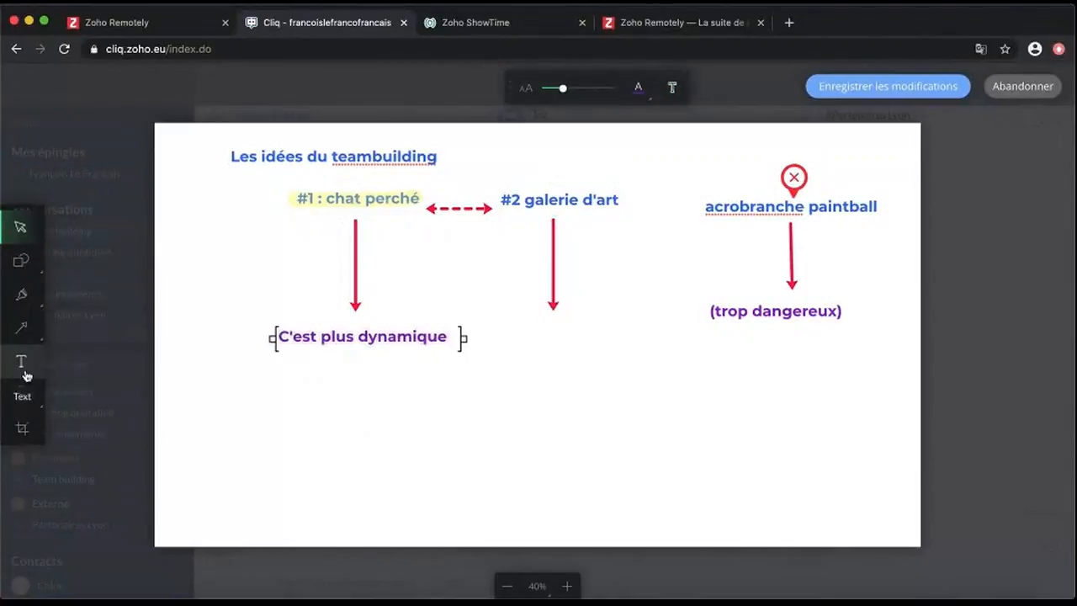
click(496, 337)
click(496, 338)
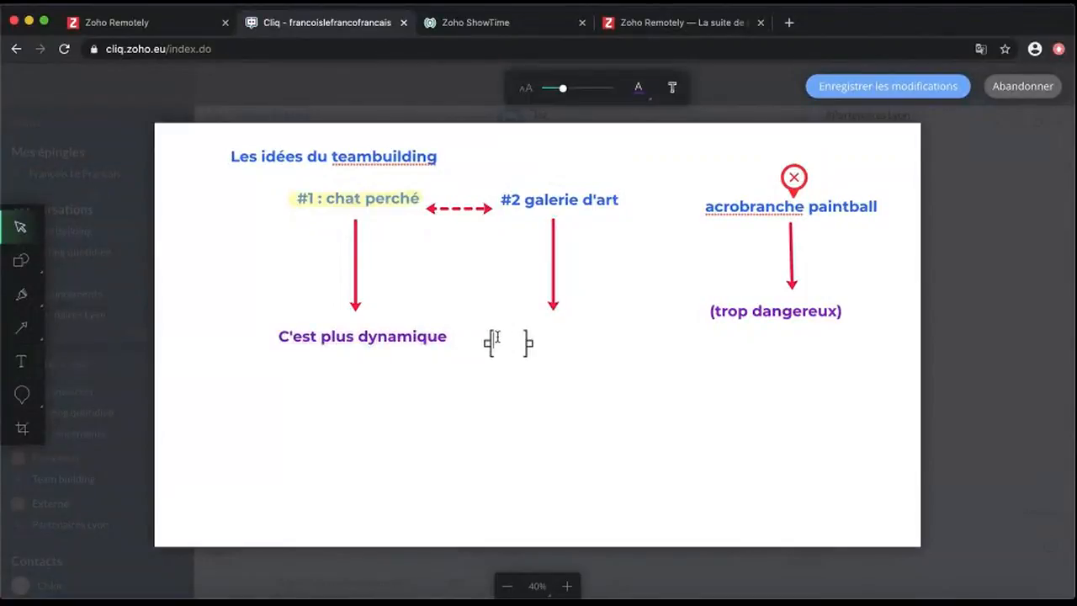
text(Attention les goûts !)
click(22, 394)
click(311, 324)
Save the whiteboard and share it to Team building with the caption 'Mon avis.'
click(888, 86)
text(M)
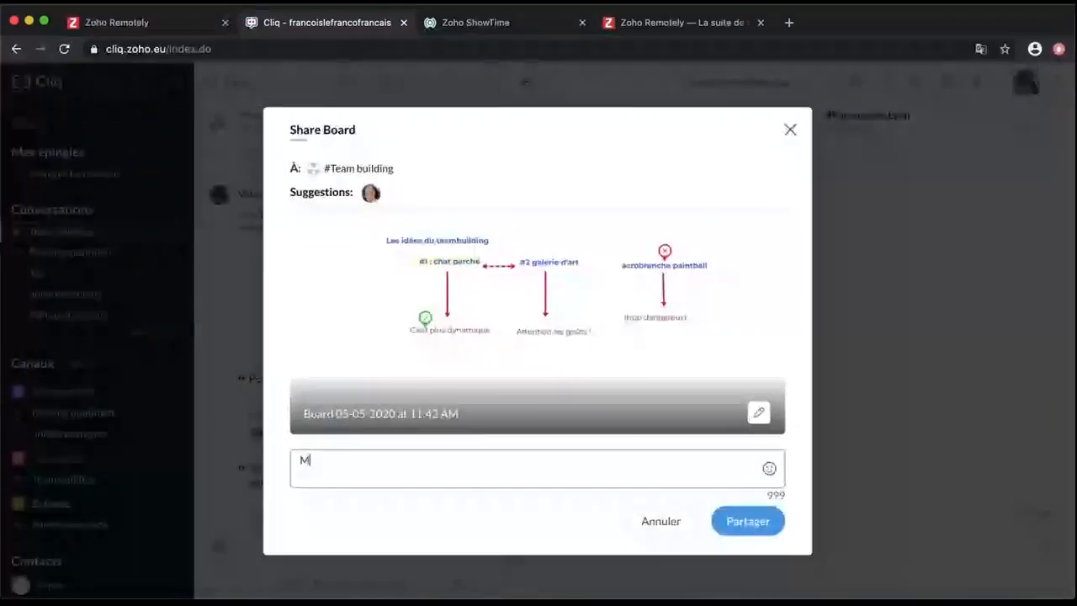
text(on avis.)
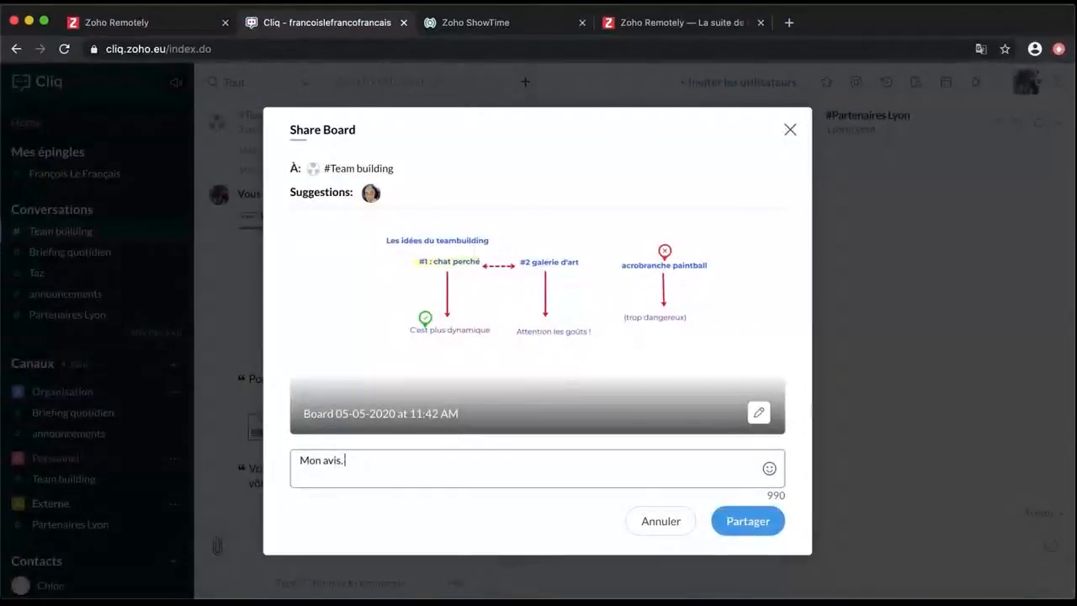
click(751, 519)
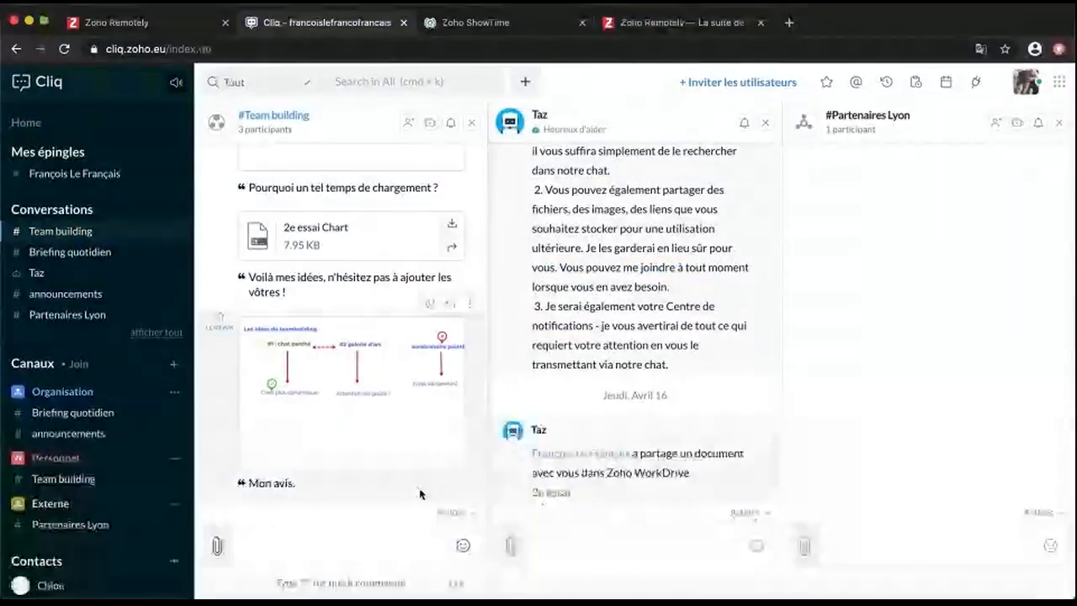
click(217, 546)
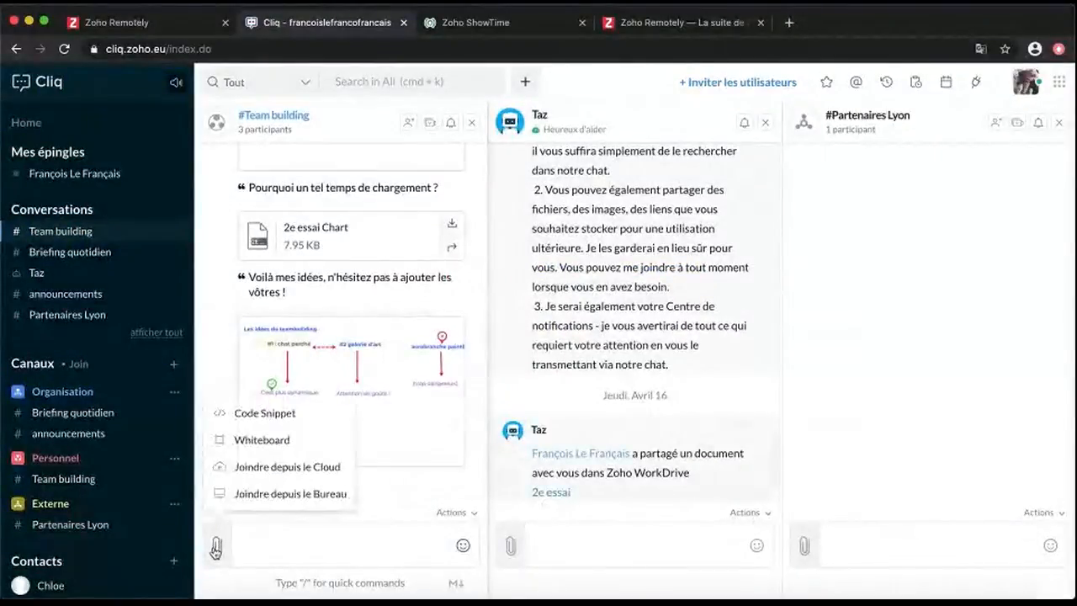
click(281, 416)
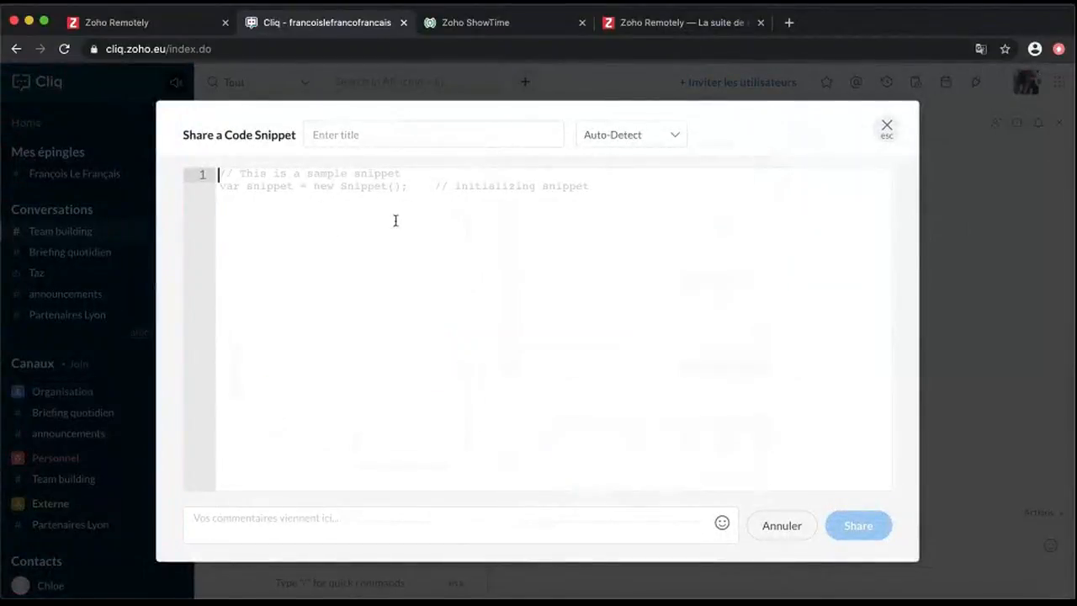
click(676, 134)
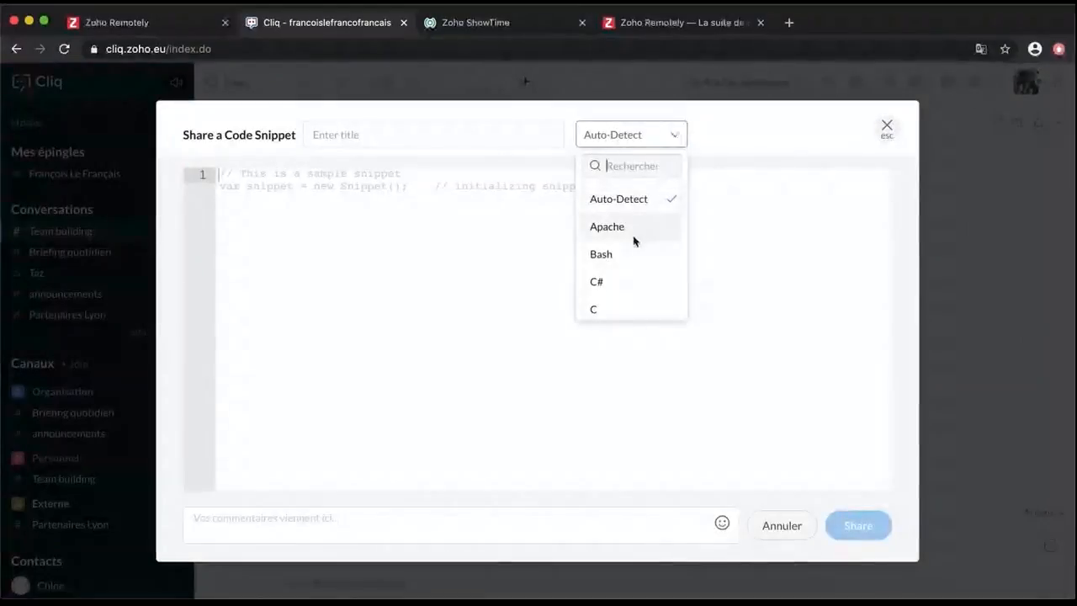
scroll(639, 278, down, 4)
scroll(639, 278, down, 5)
scroll(642, 273, down, 5)
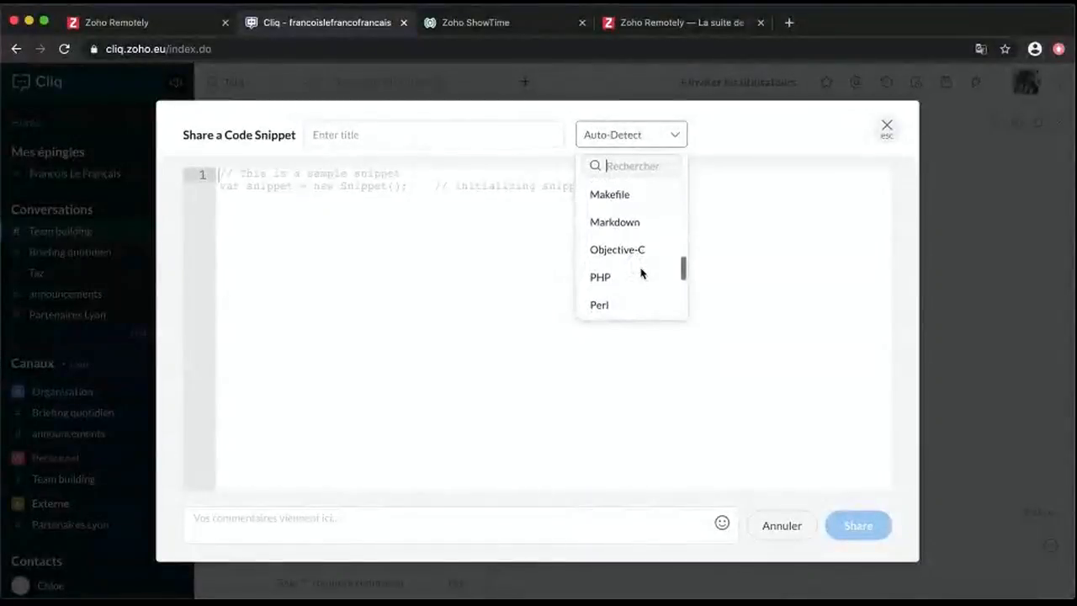
scroll(641, 272, down, 5)
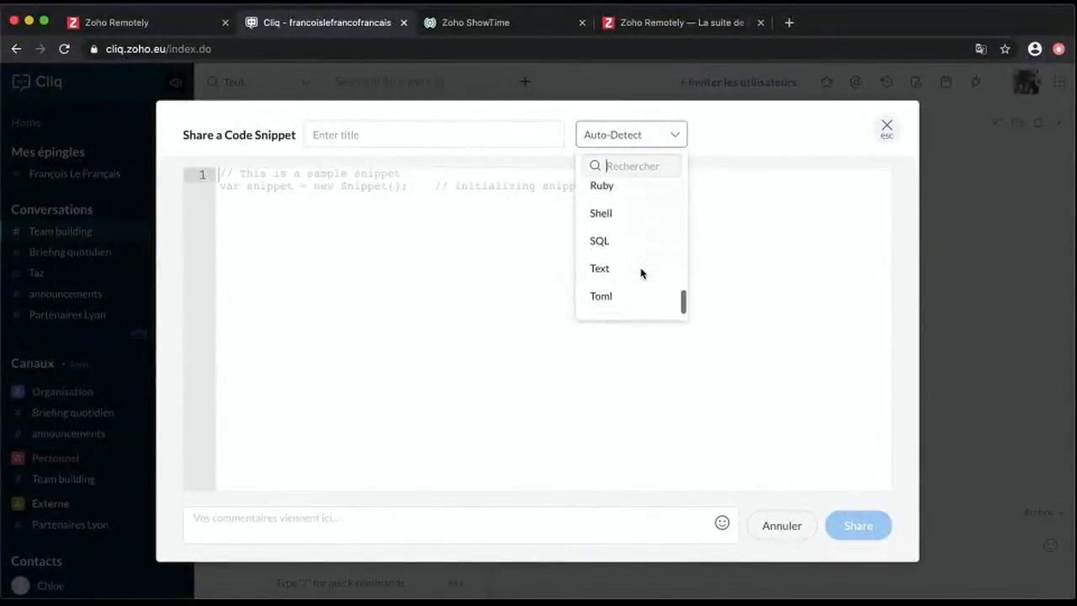
scroll(642, 273, down, 1)
click(834, 125)
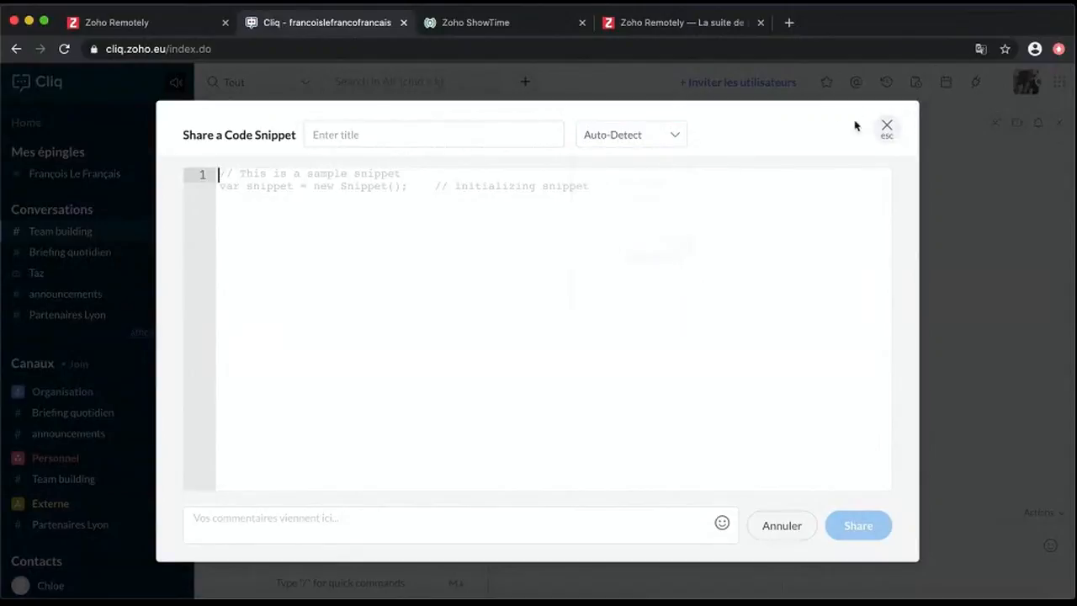
click(237, 535)
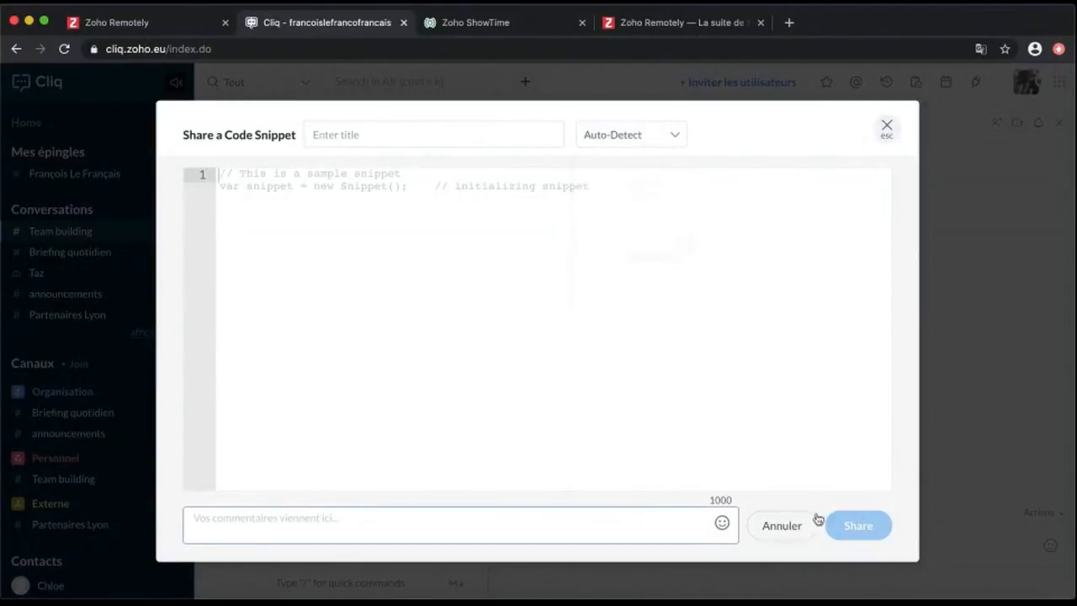
click(900, 136)
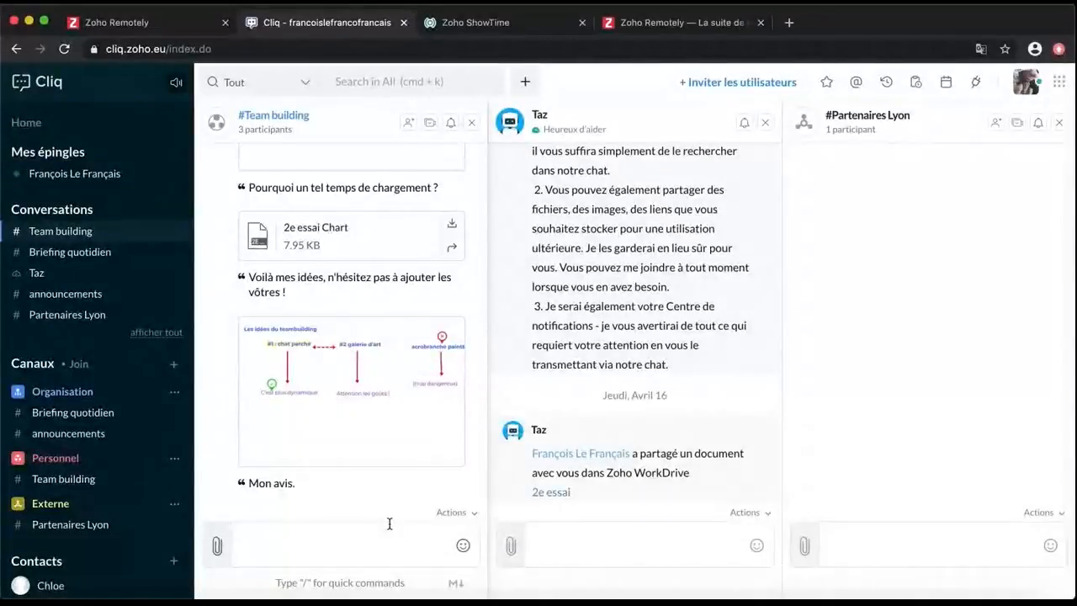
mouse_move(435, 317)
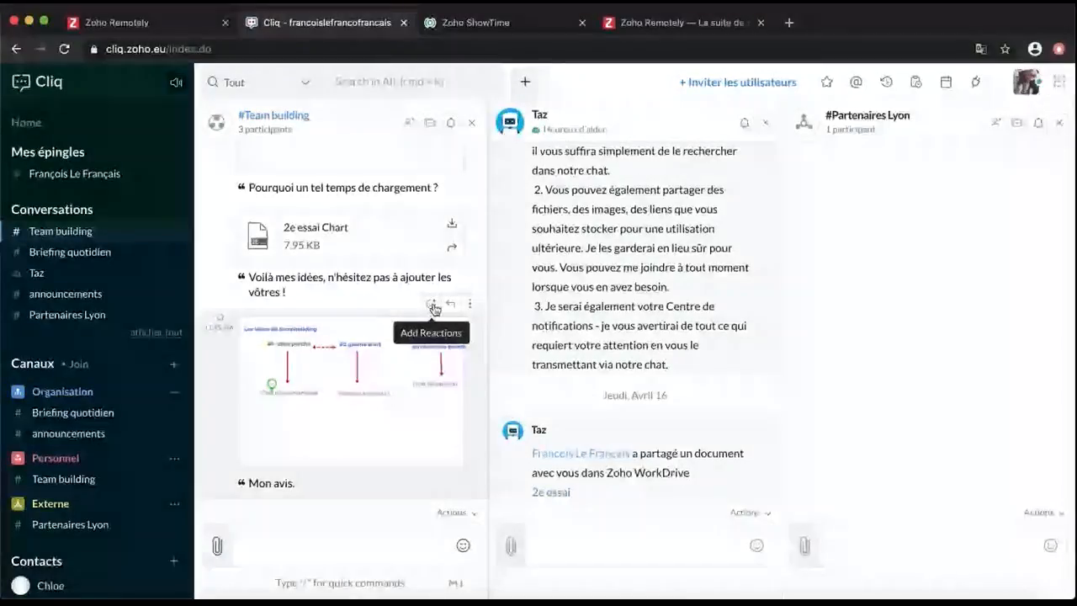
React 👍 to the Mon avis image and reply quoting it: 'C'est ce qui me parait le plus logique'
click(432, 306)
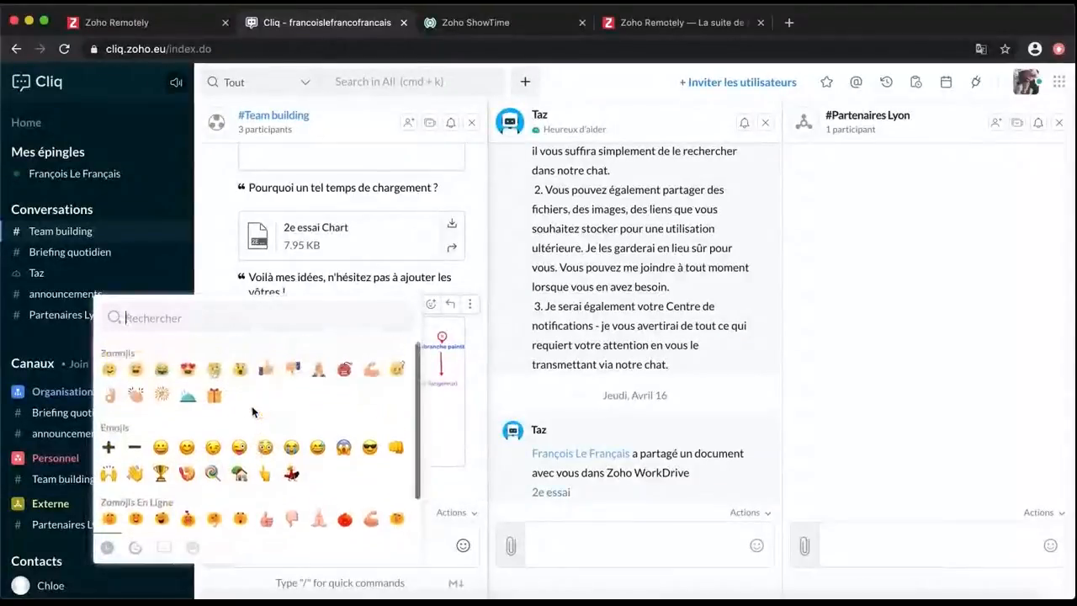
click(265, 369)
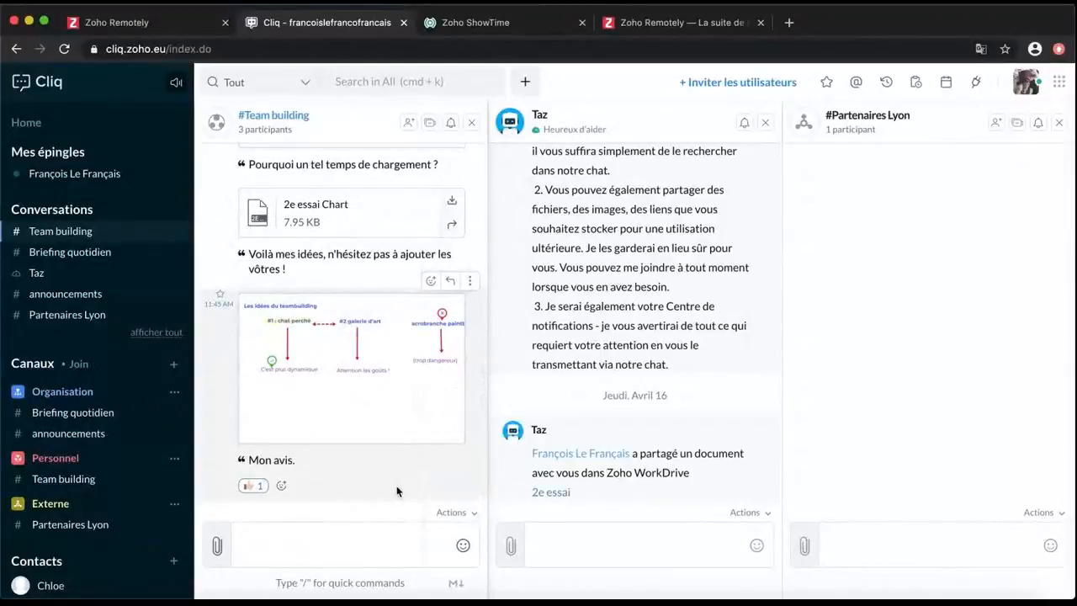
click(448, 283)
text(C)
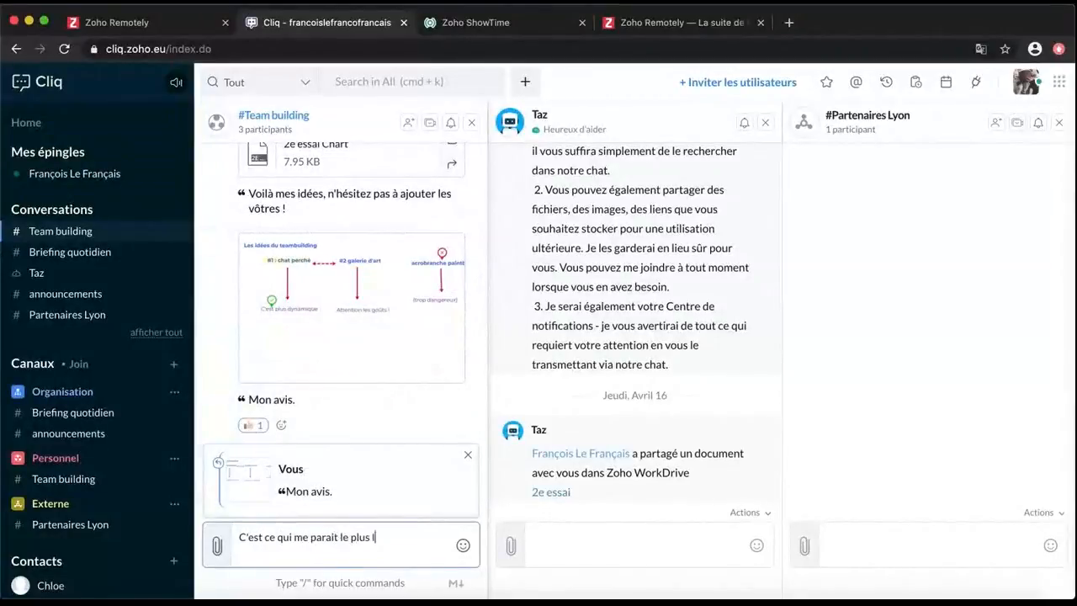
text(ique, en tout cas)
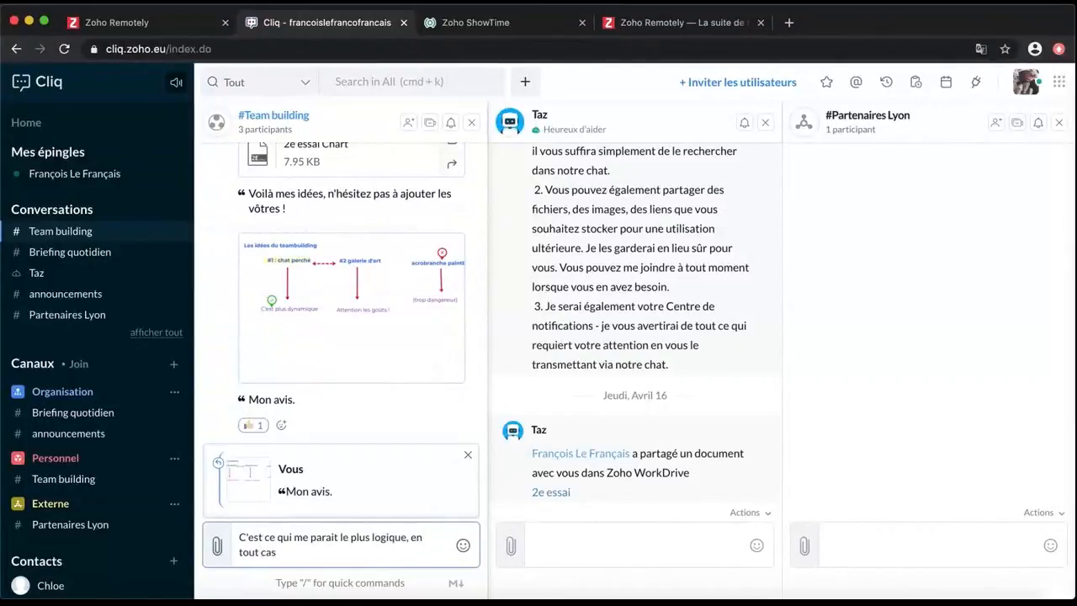
key(Return)
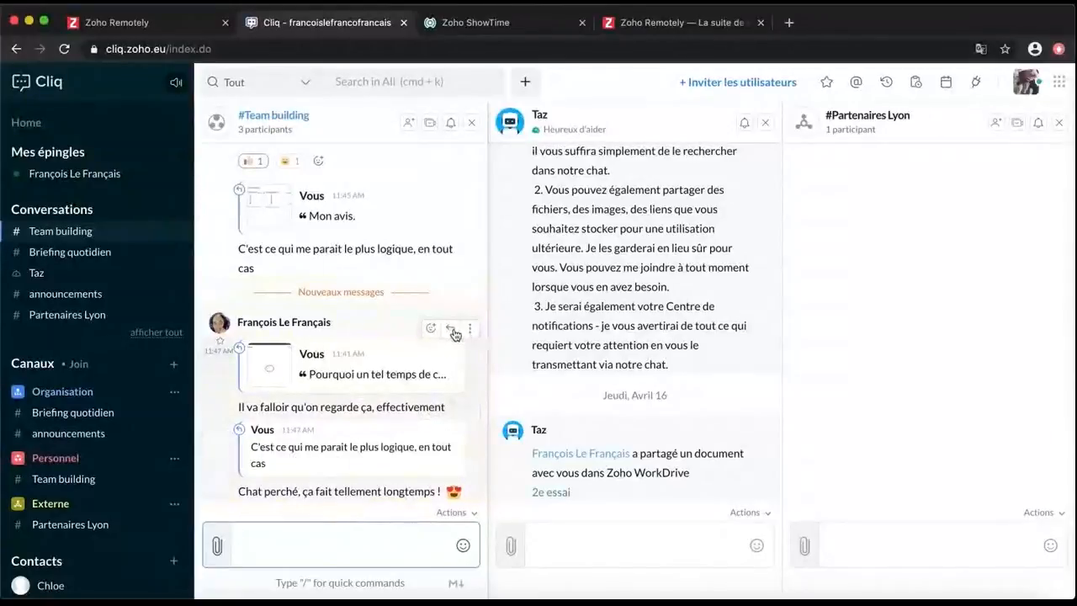
Add a 😆 reaction to the Chat perché message and show its options
click(431, 410)
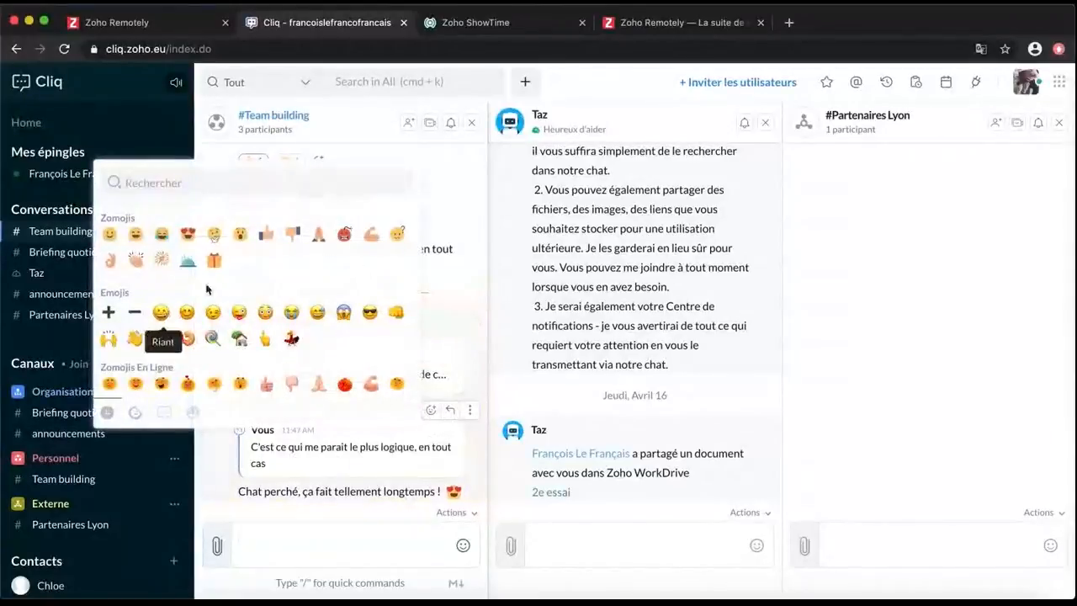
click(169, 312)
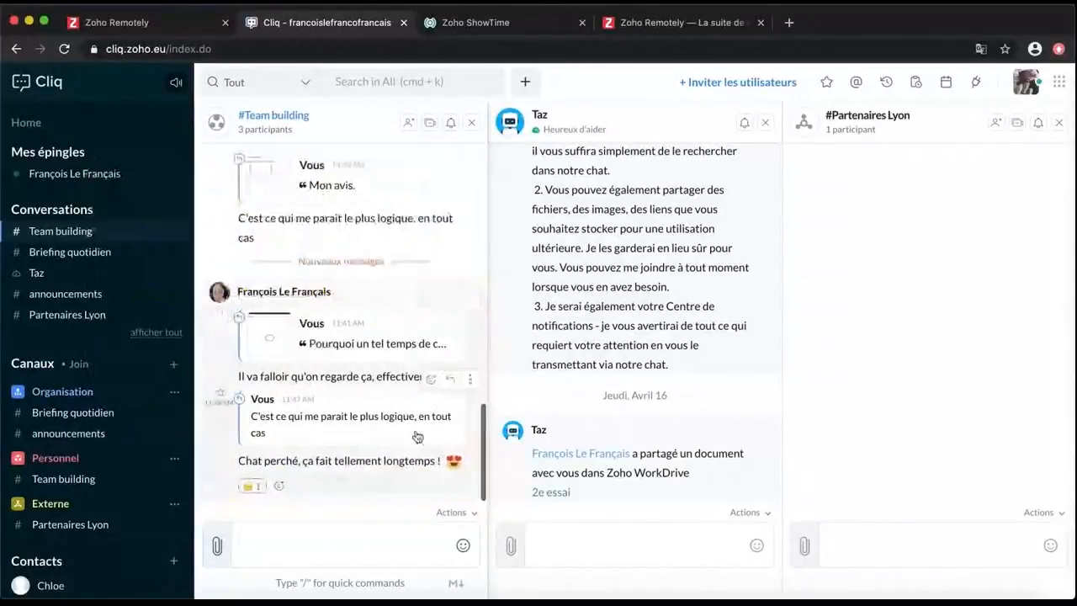
click(472, 378)
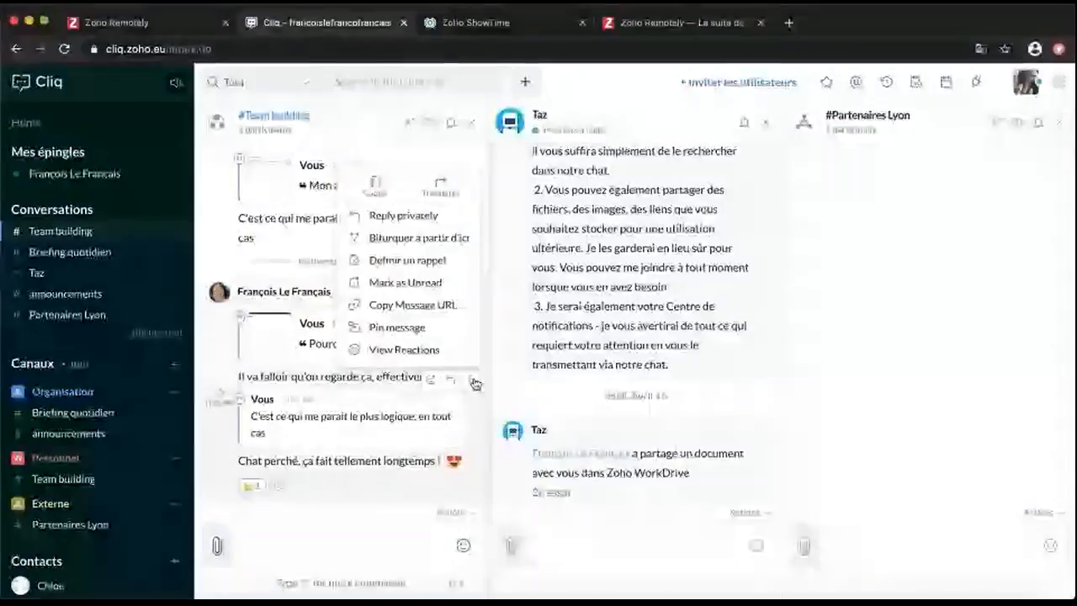
Try Bifurquer à partir d'ici on the Chat perché message, cancel it, and reopen its options
click(446, 243)
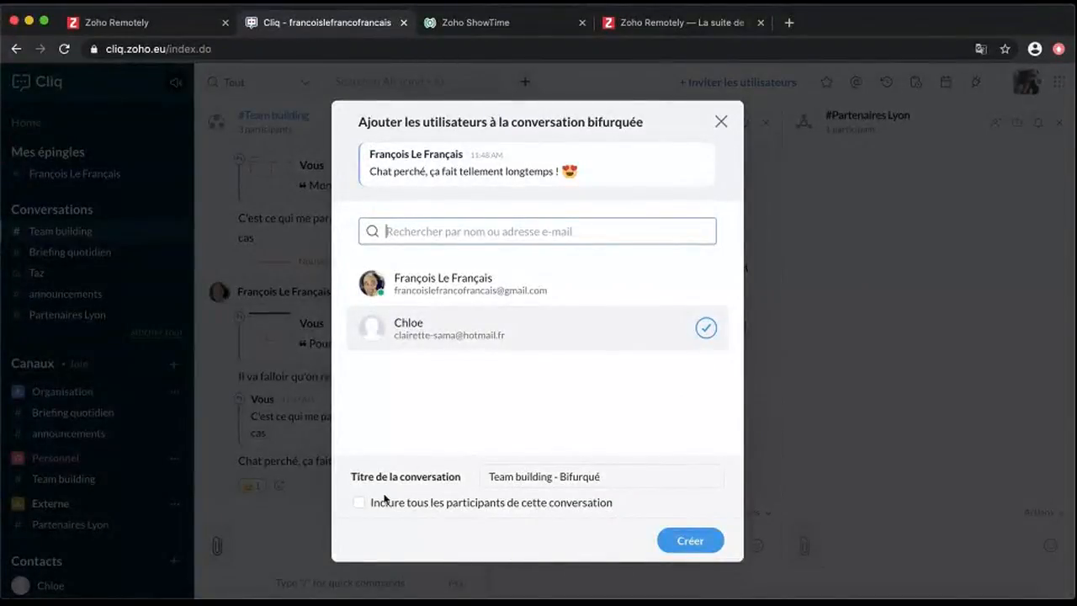
click(721, 121)
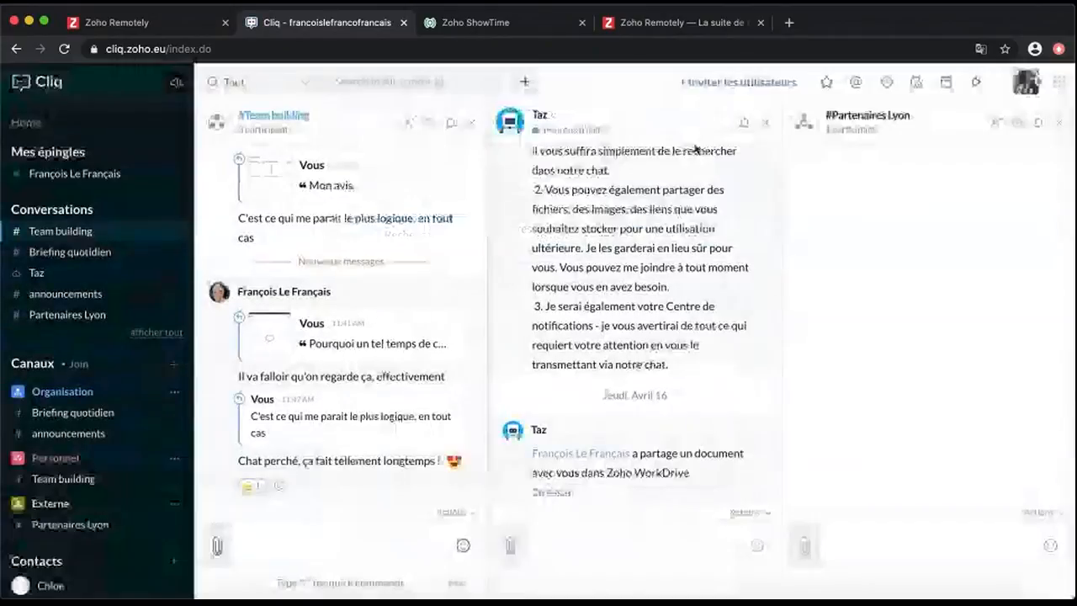
click(468, 380)
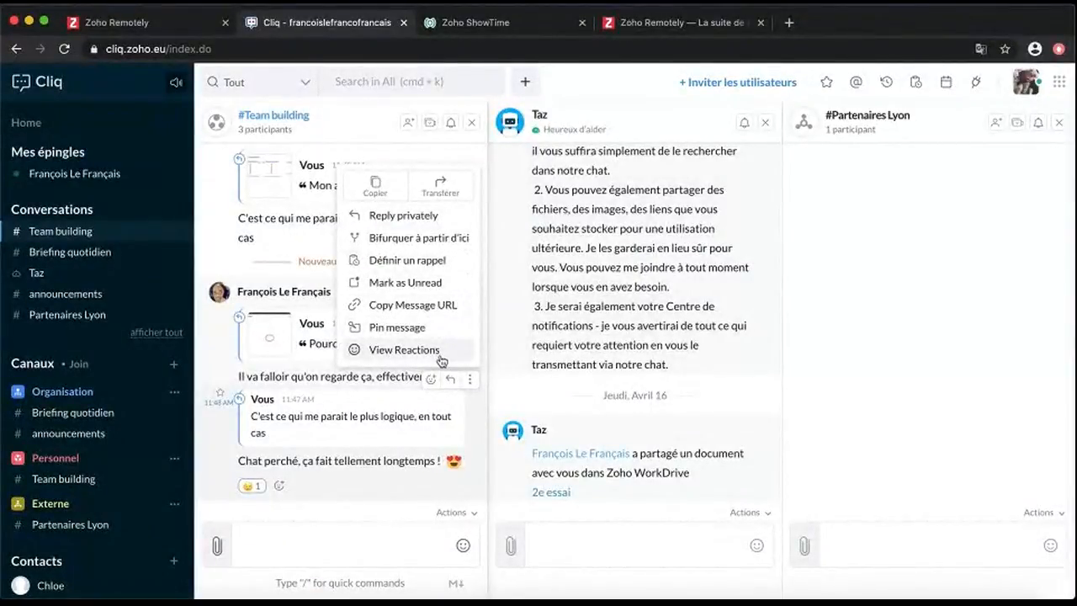
Forward the Chat perché message to #Briefing quotidien with 'Forwarded from' info shown
click(434, 197)
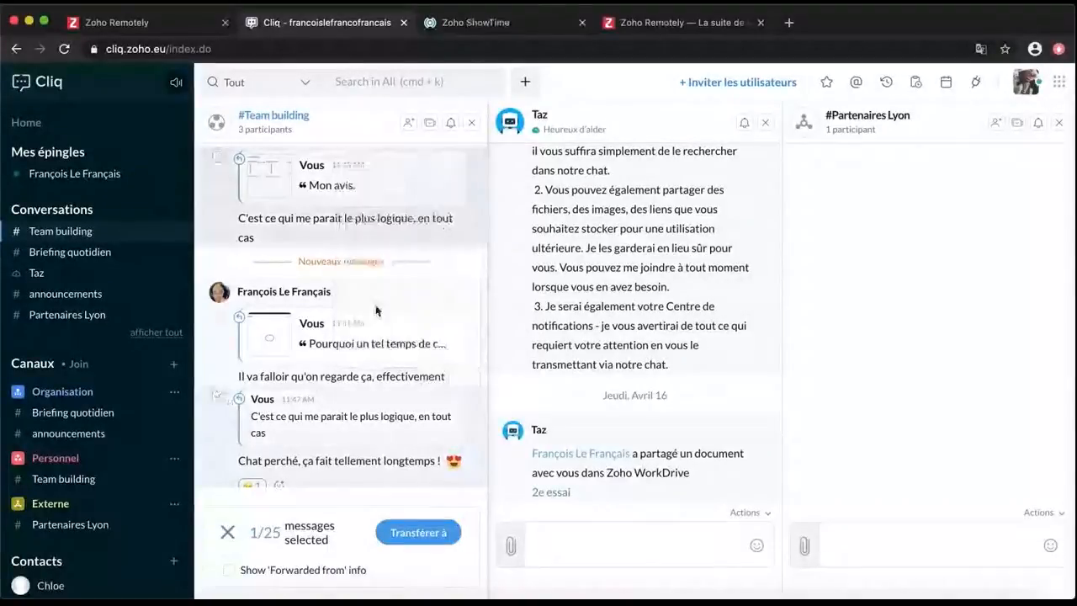
click(230, 571)
click(413, 533)
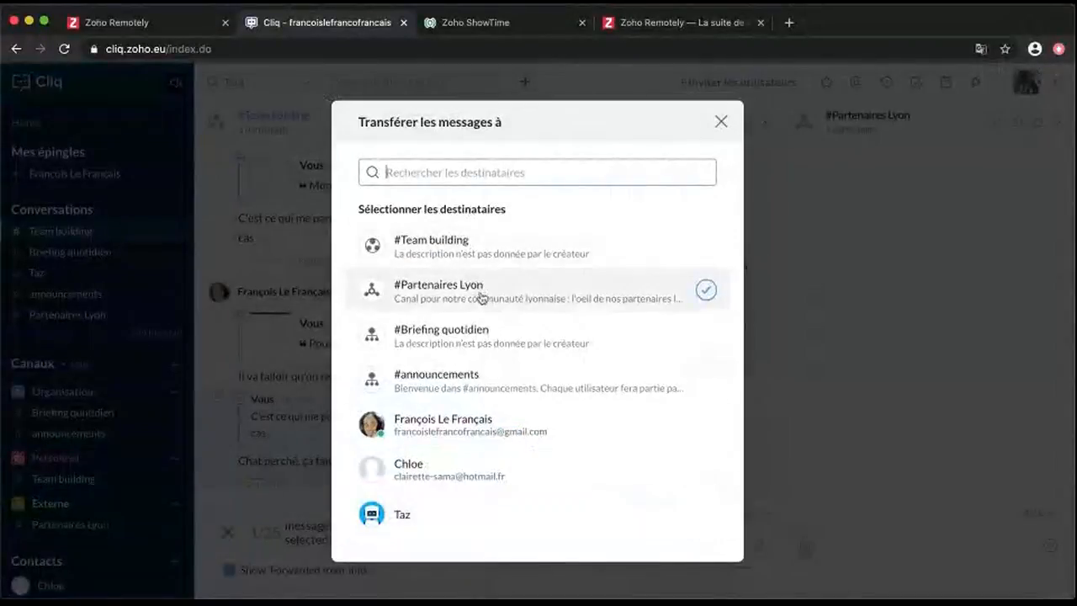
click(575, 340)
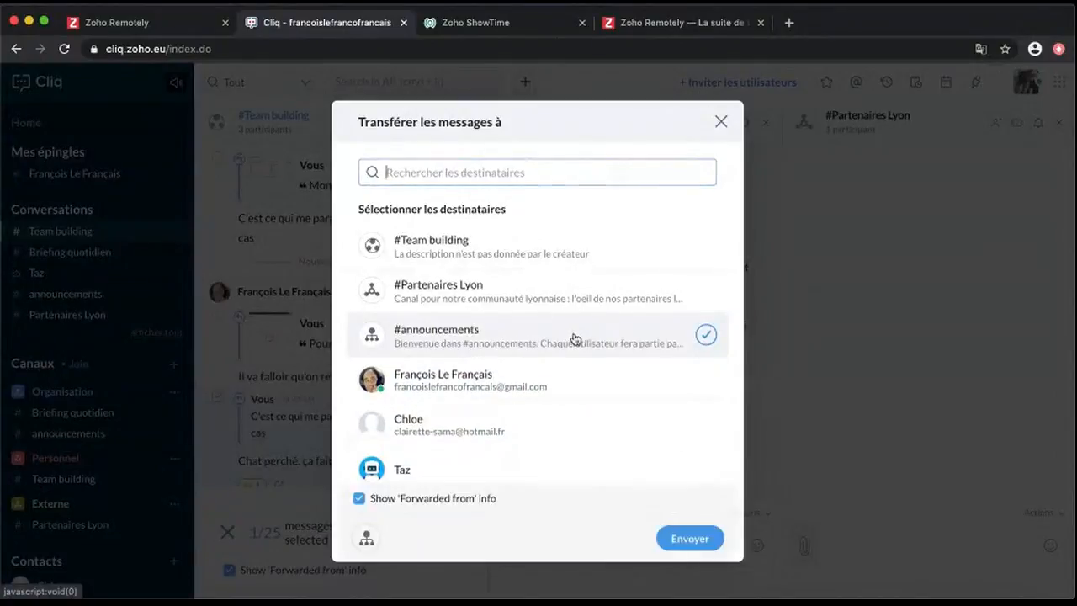
click(698, 539)
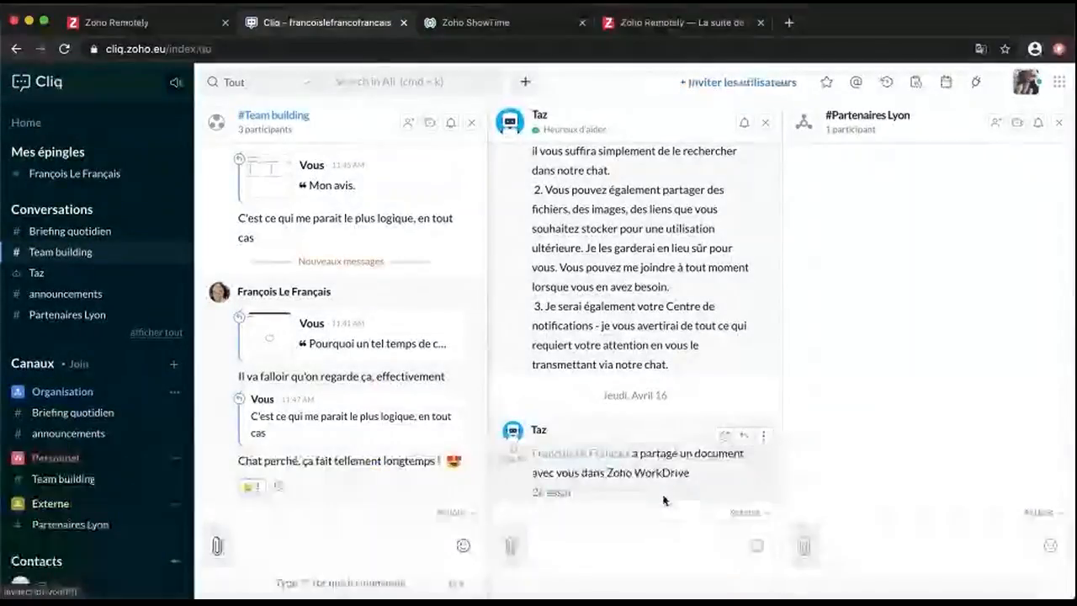
click(880, 537)
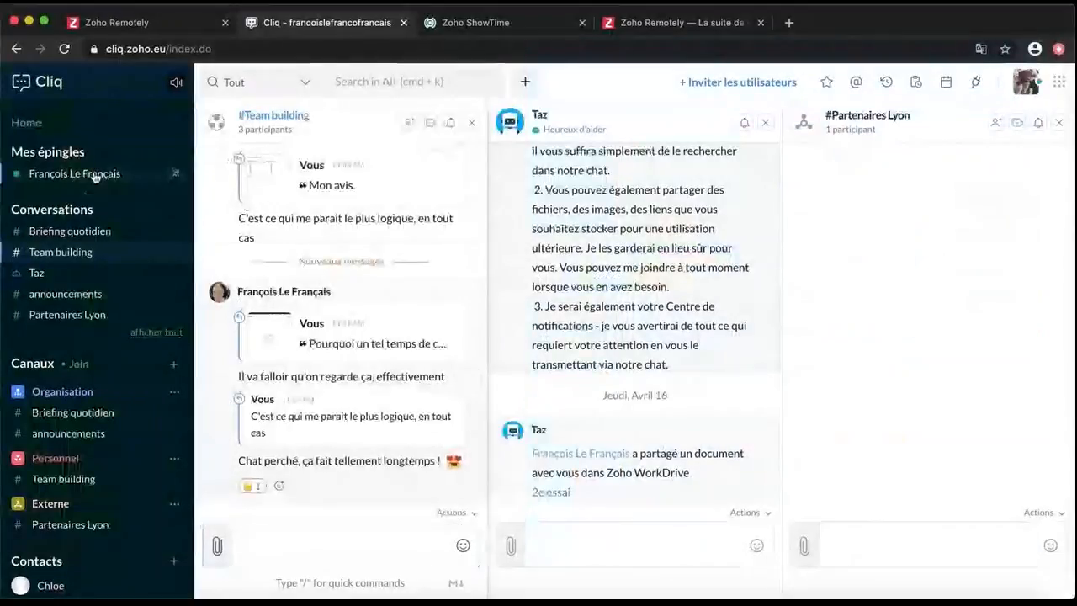
Open the pinned direct chat and hold a 10-second audio call with the contact
click(95, 175)
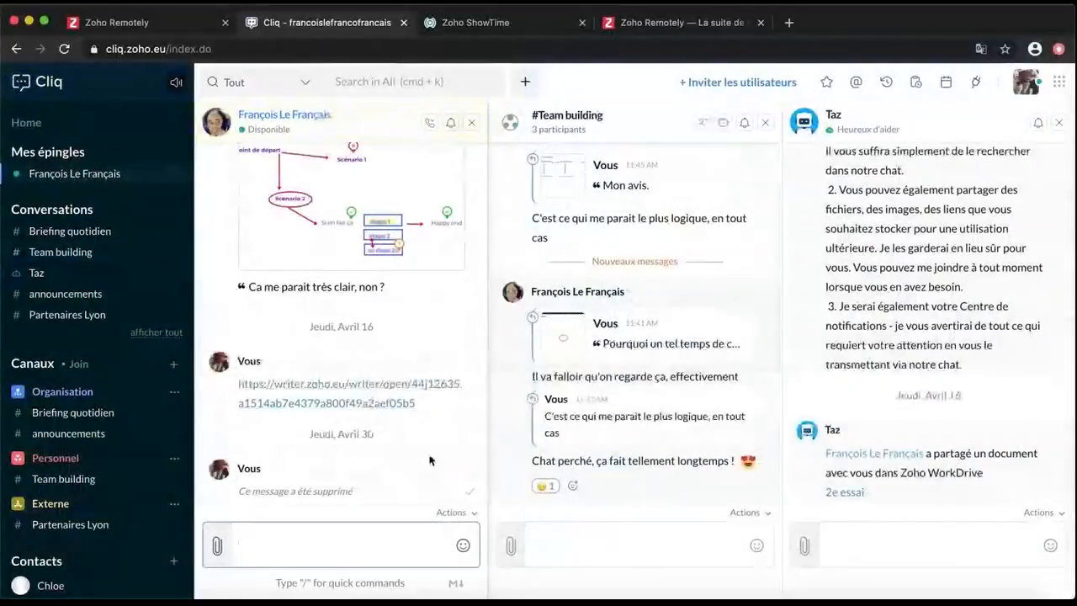
click(430, 123)
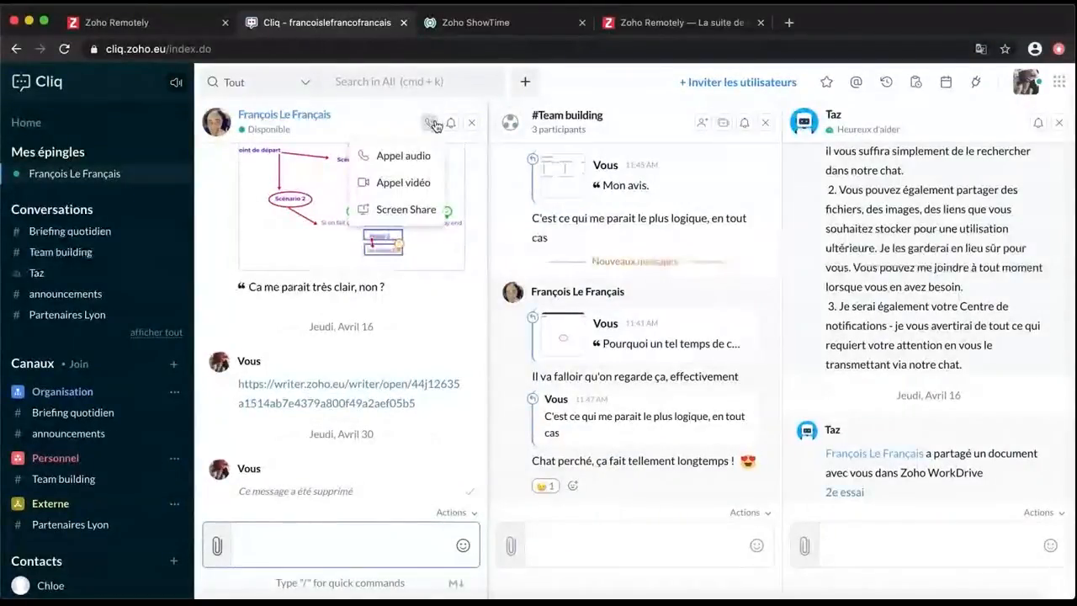
click(403, 155)
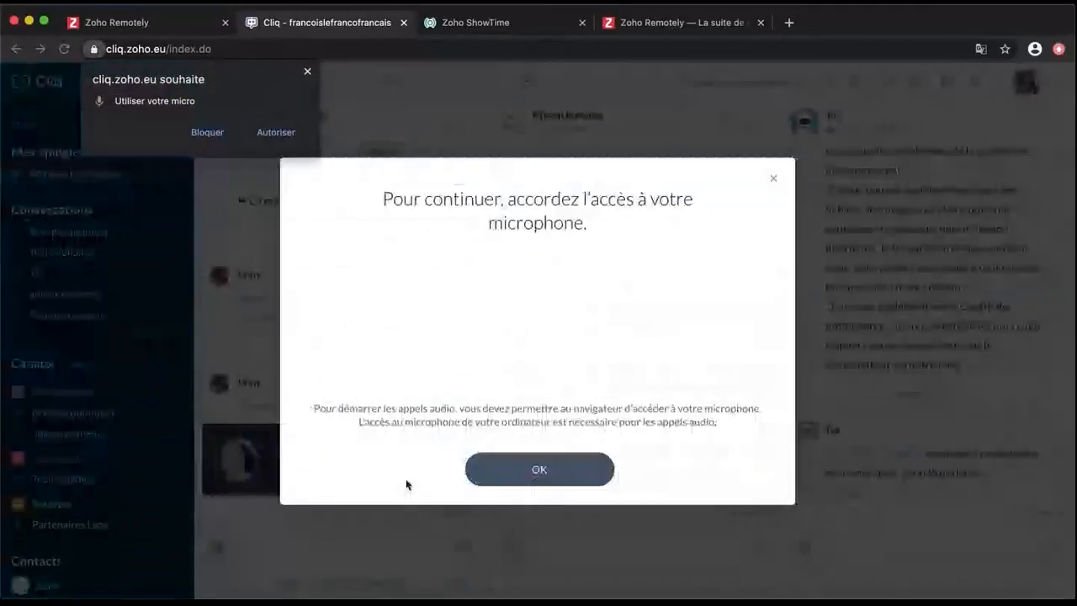
click(272, 133)
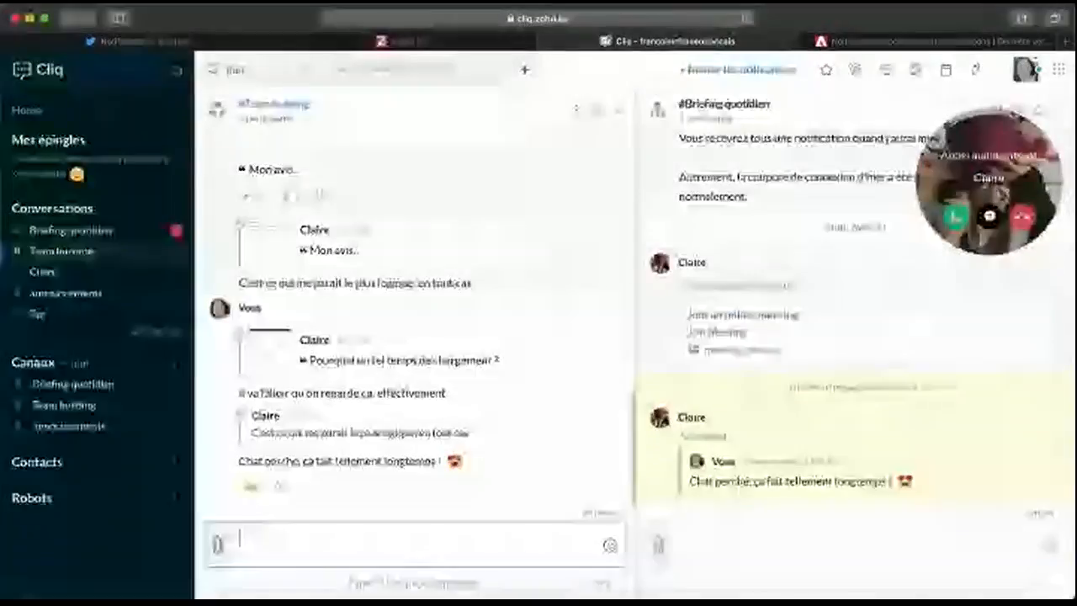
click(957, 221)
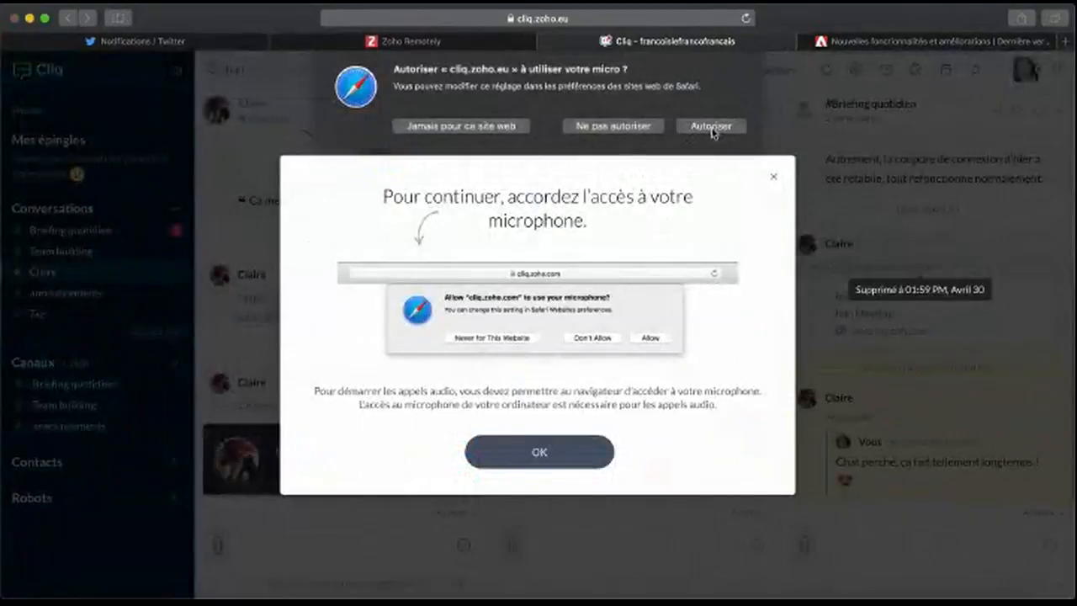
click(712, 126)
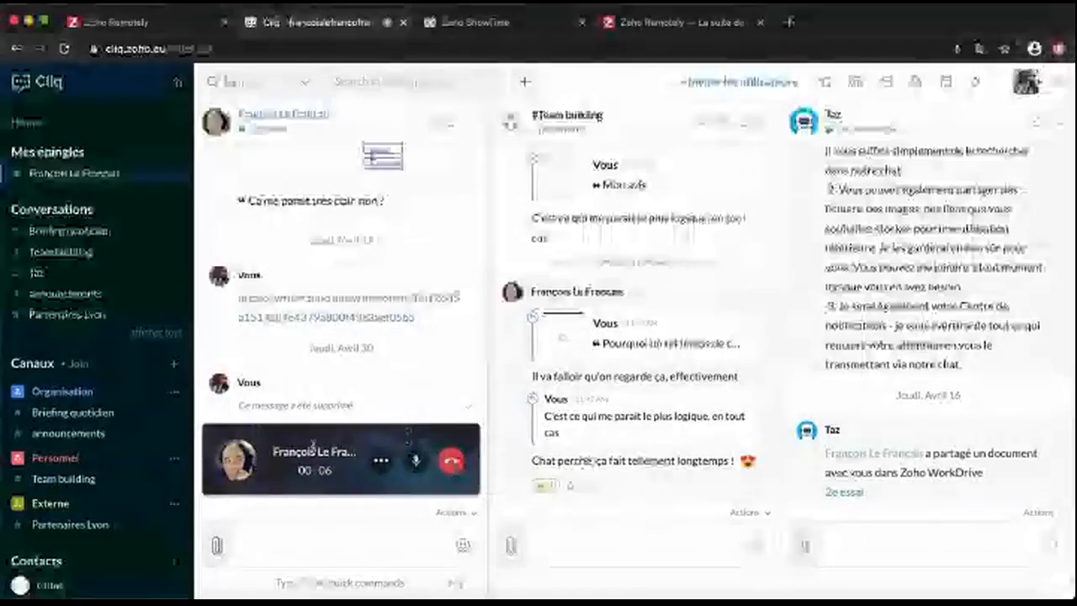
click(454, 469)
Make a 24-second video call with the contact, allowing camera access
click(430, 125)
click(413, 156)
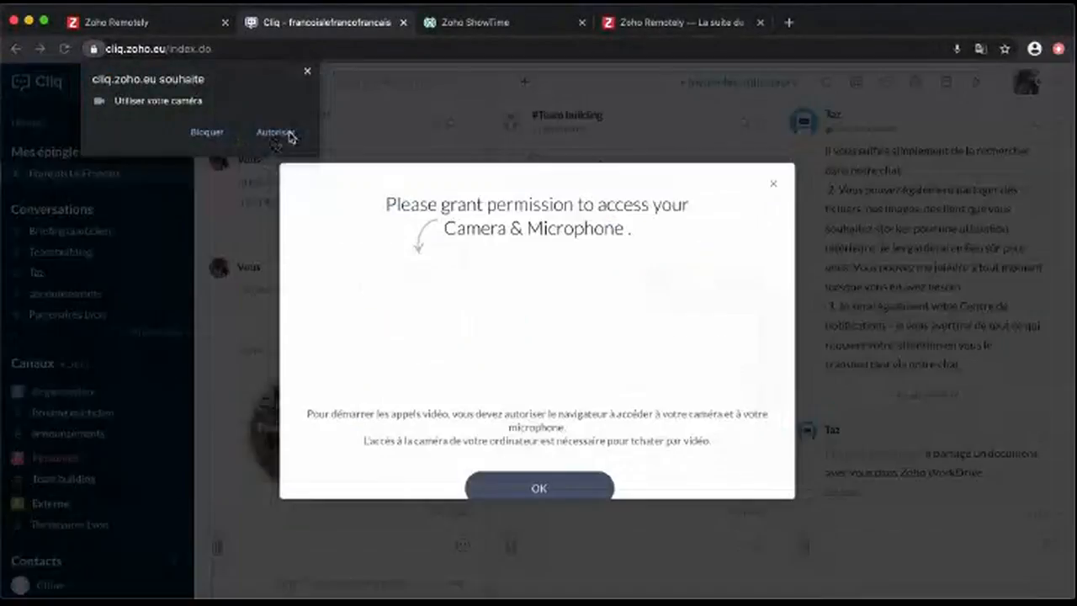
click(289, 133)
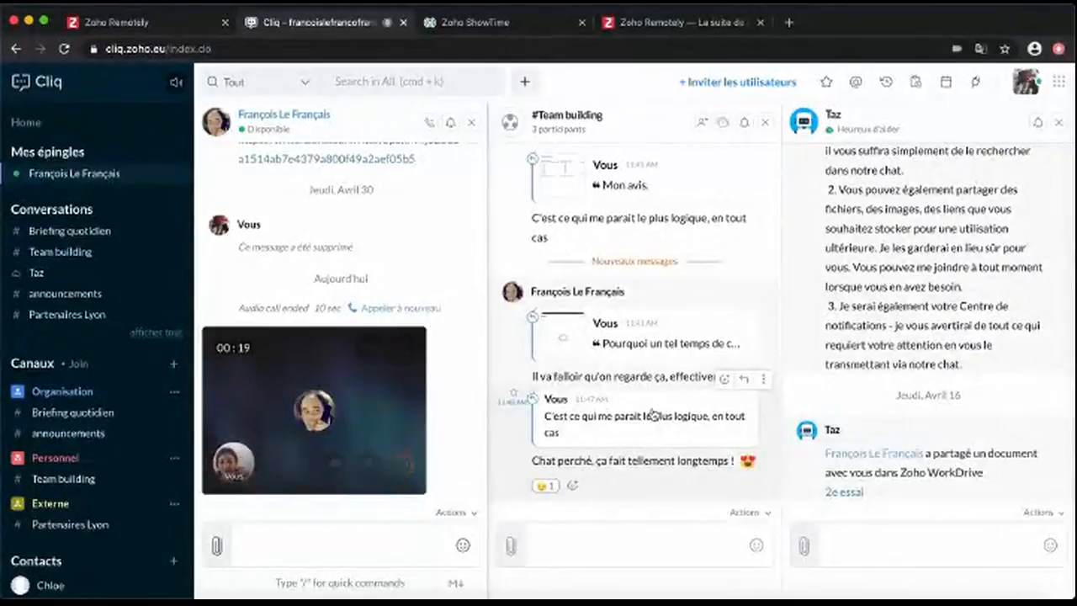
click(402, 464)
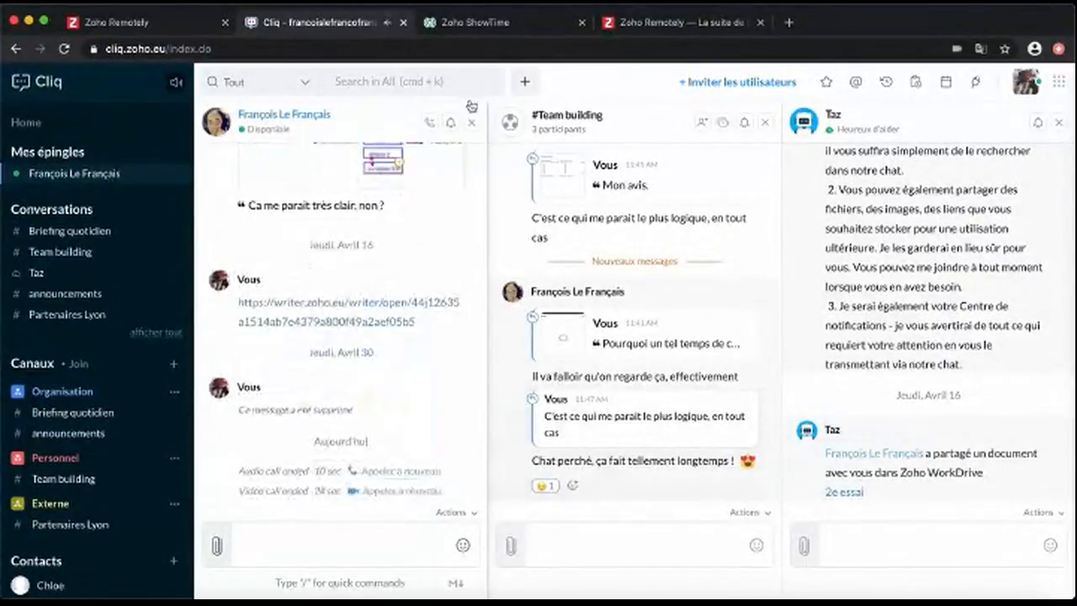
Start sharing the entire screen, then cancel the screen-share call
click(429, 125)
click(406, 209)
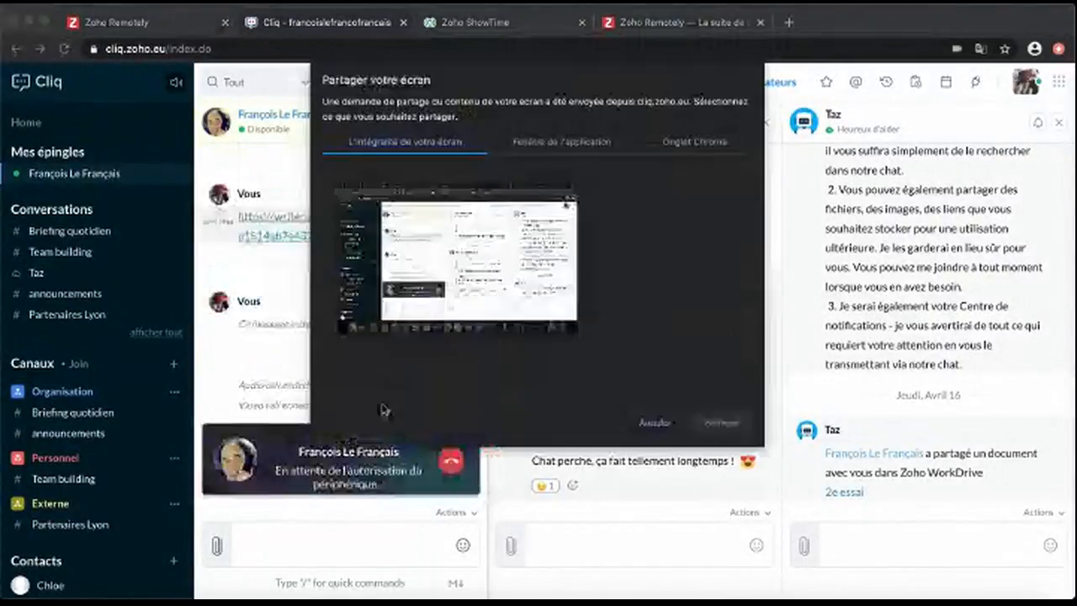
click(738, 429)
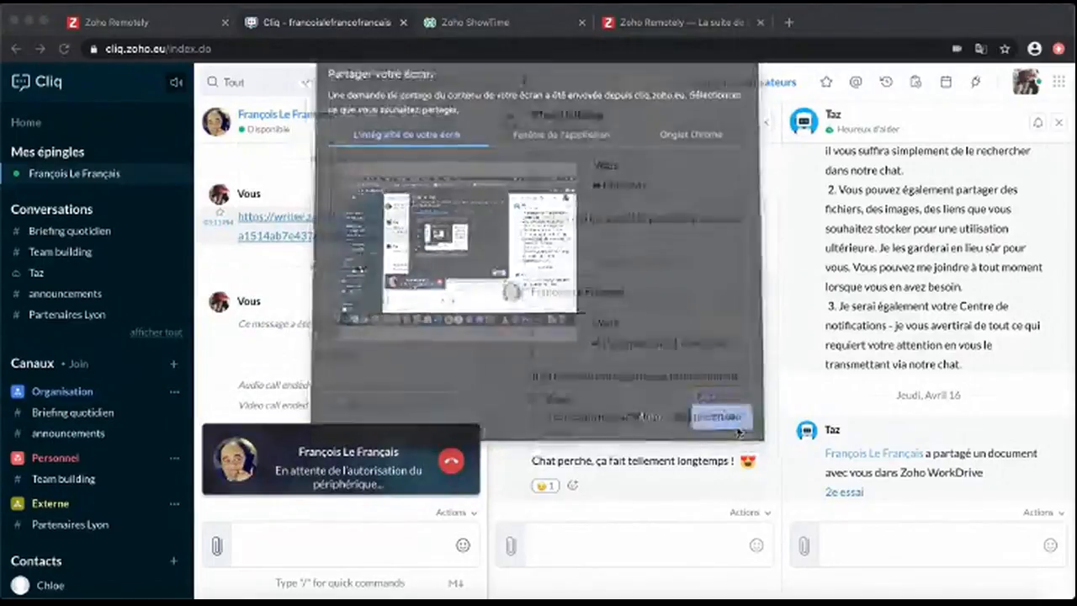
click(450, 470)
mouse_move(725, 124)
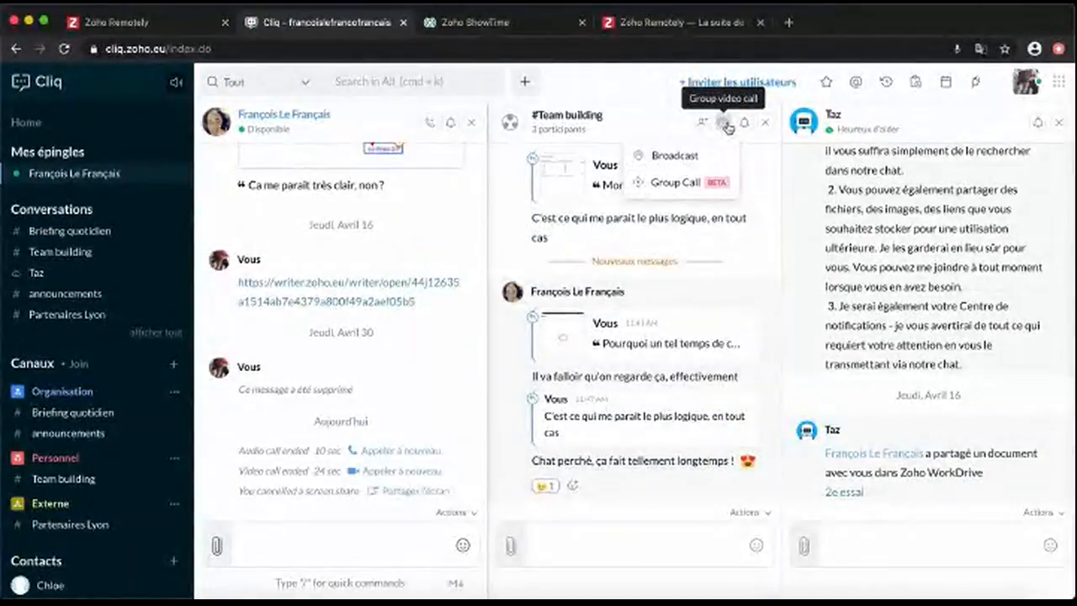
Start a live broadcast titled Aperiteam for Team building with co-hosting turned off
click(695, 157)
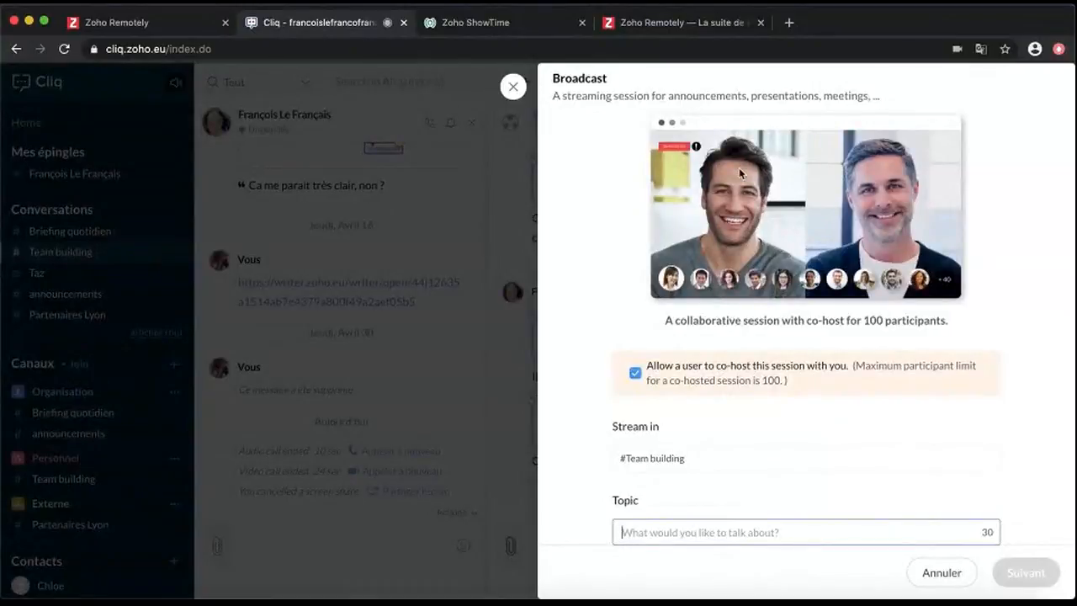
click(633, 373)
scroll(596, 406, down, 1)
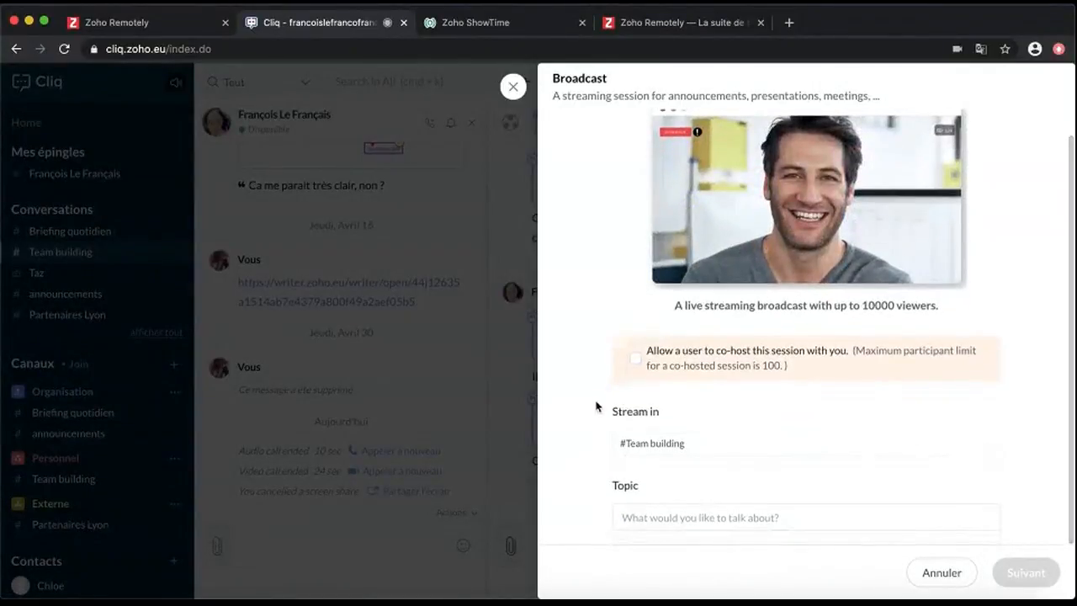
click(636, 520)
text(Aperiteam)
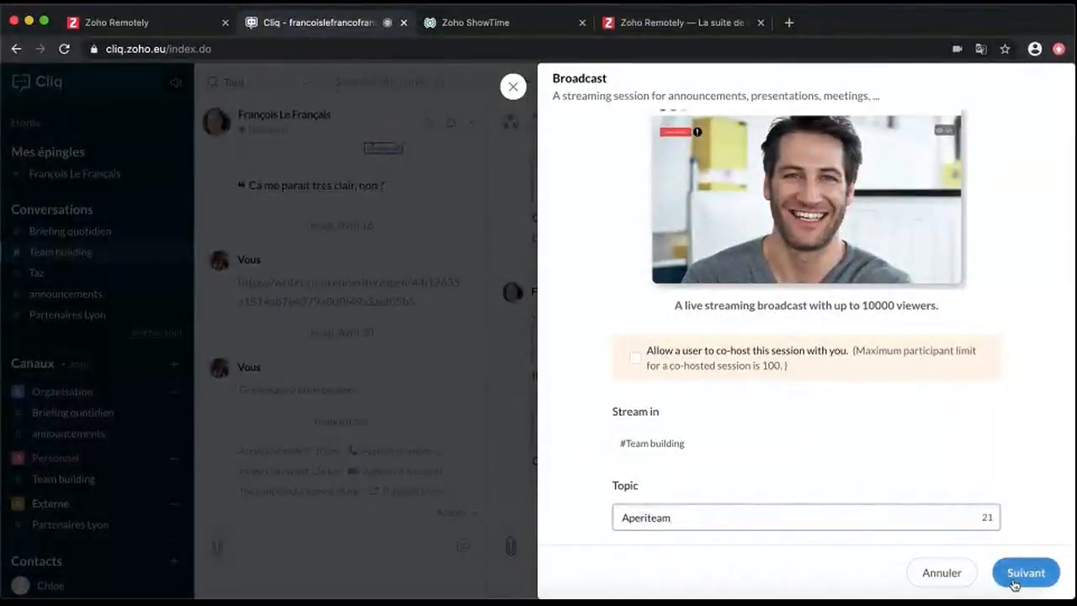
click(1014, 581)
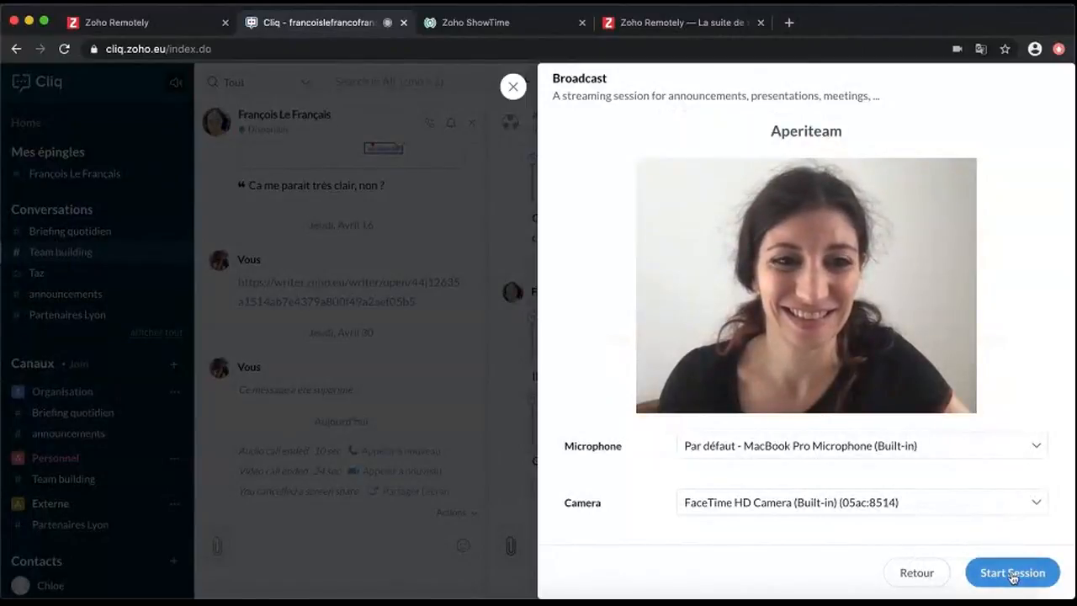
click(1013, 576)
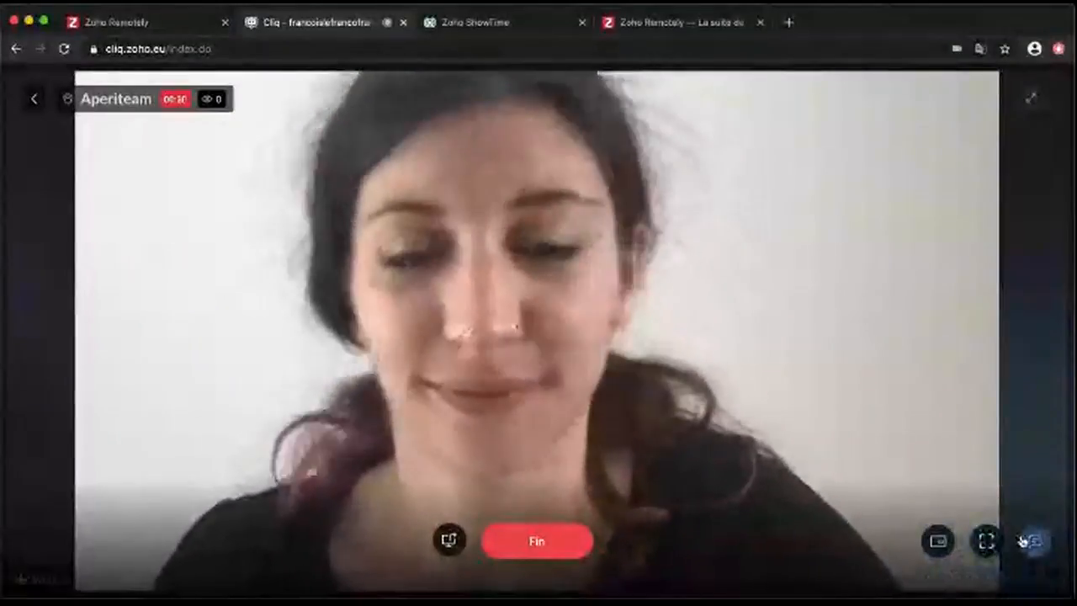
Post 'Préparez votre Badoit !' in the broadcast chat, then end the broadcast
click(1025, 541)
text(Préparez votre Badoit !)
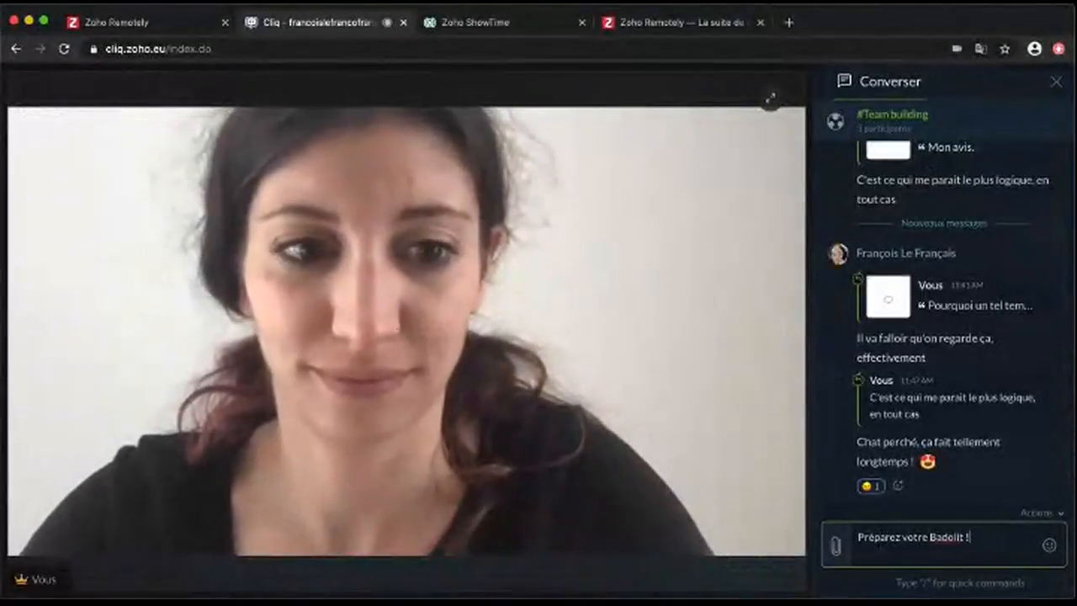
key(Return)
click(1056, 81)
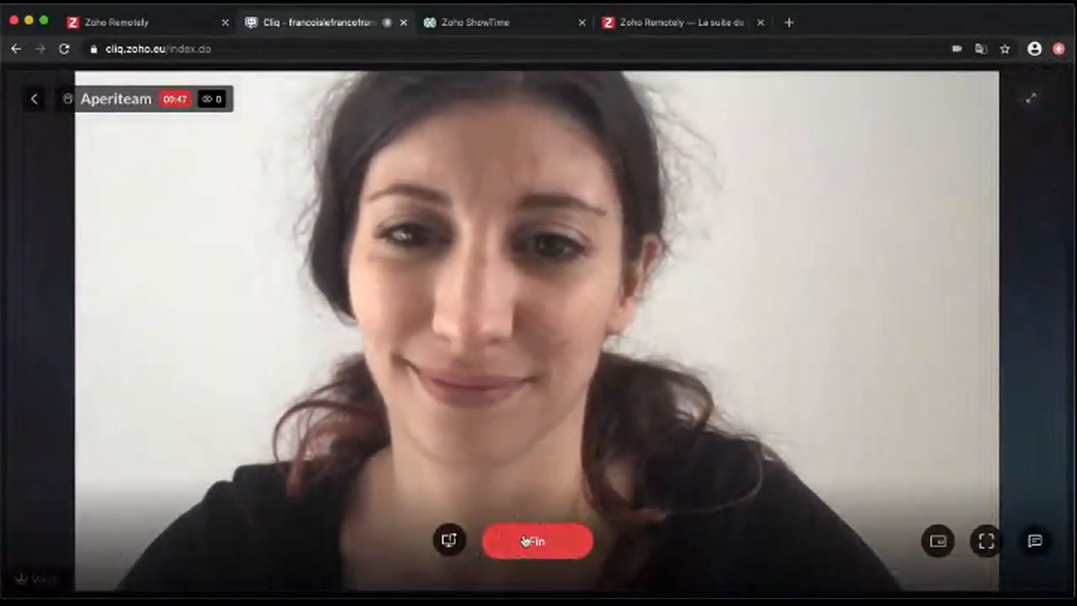
click(531, 542)
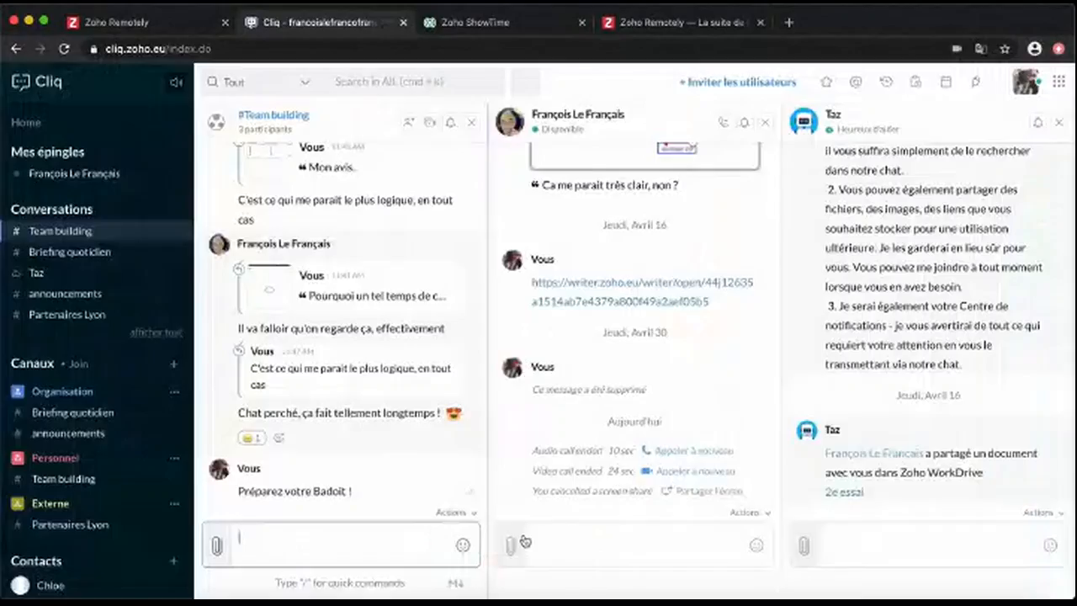
Start an audio-only group call for Team building, then end it
click(431, 124)
click(382, 182)
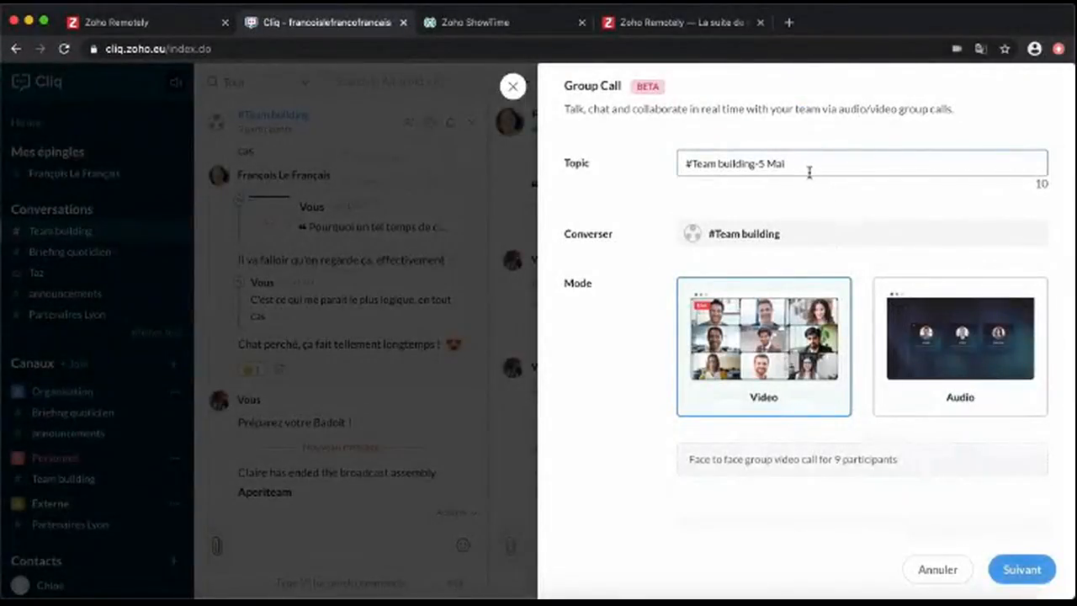
click(934, 315)
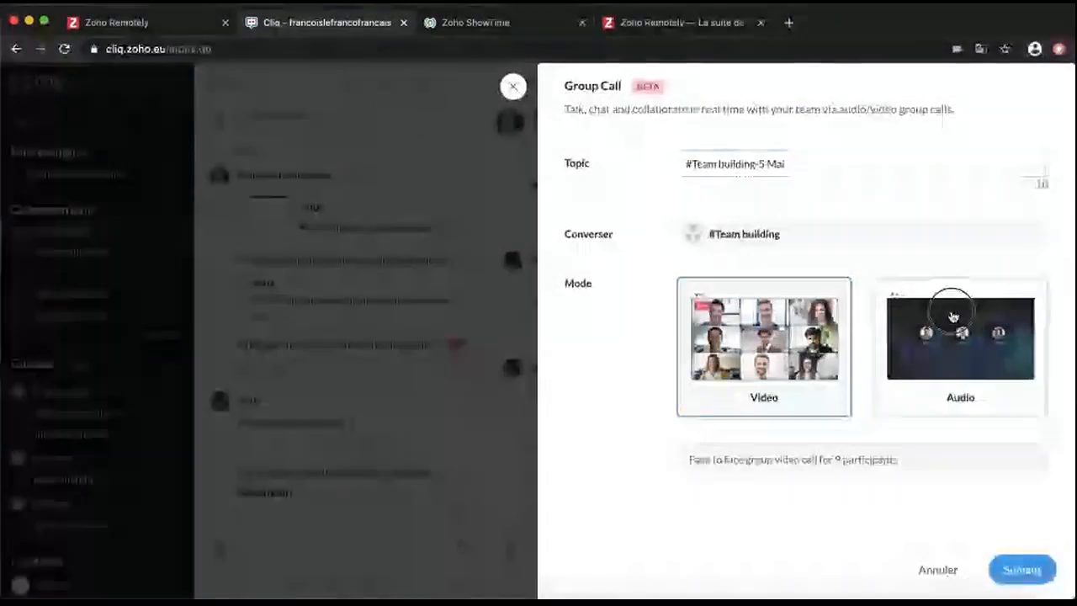
click(1010, 571)
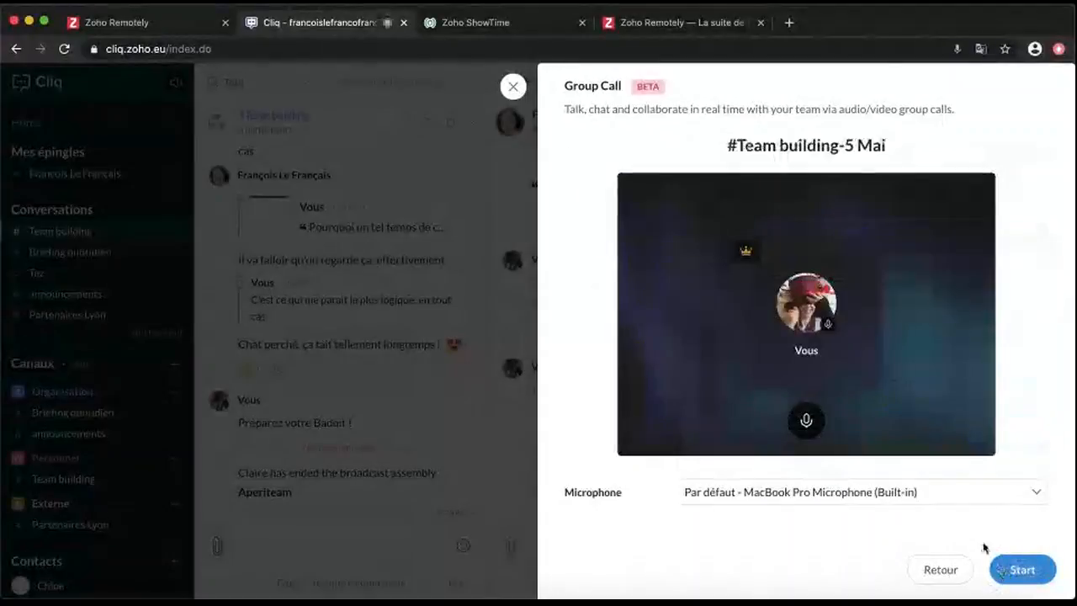
click(1019, 571)
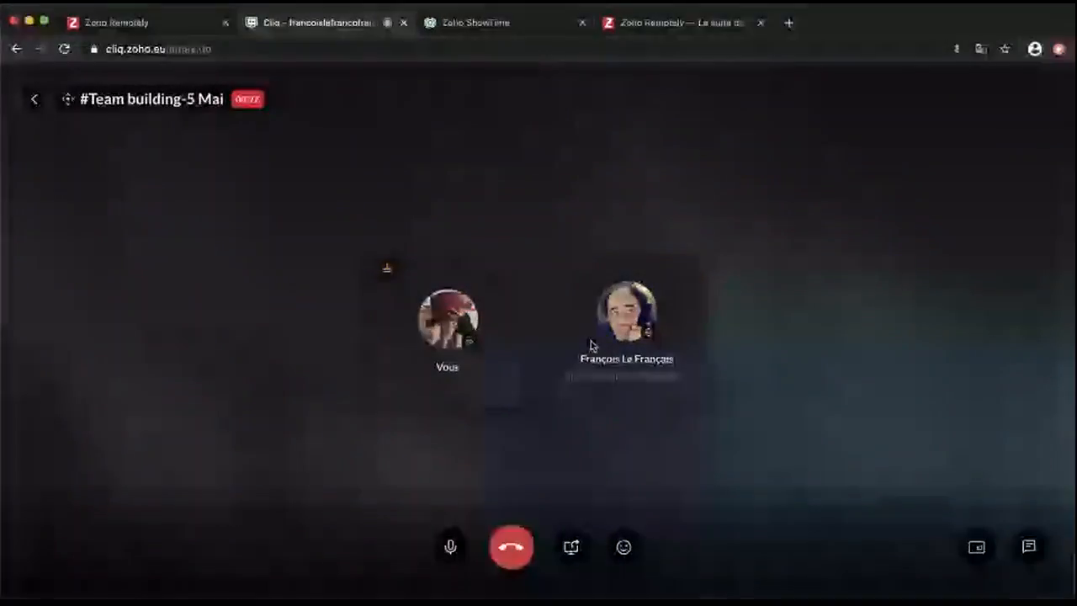
click(509, 555)
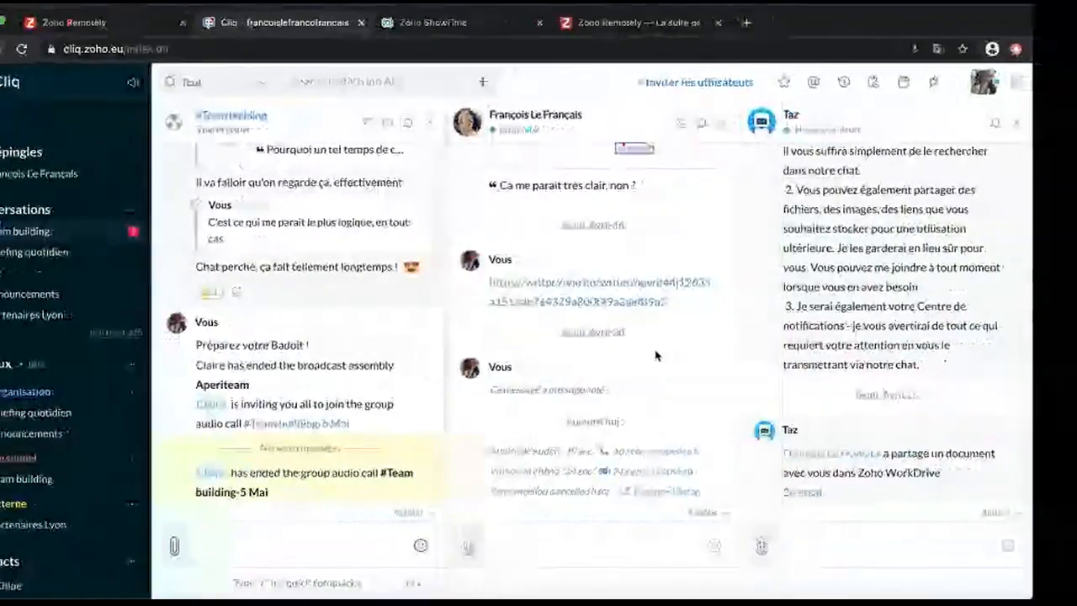
Write 'Sacré @' in Team building, mentioning the other call participant
click(336, 545)
text(Sacré @)
click(269, 425)
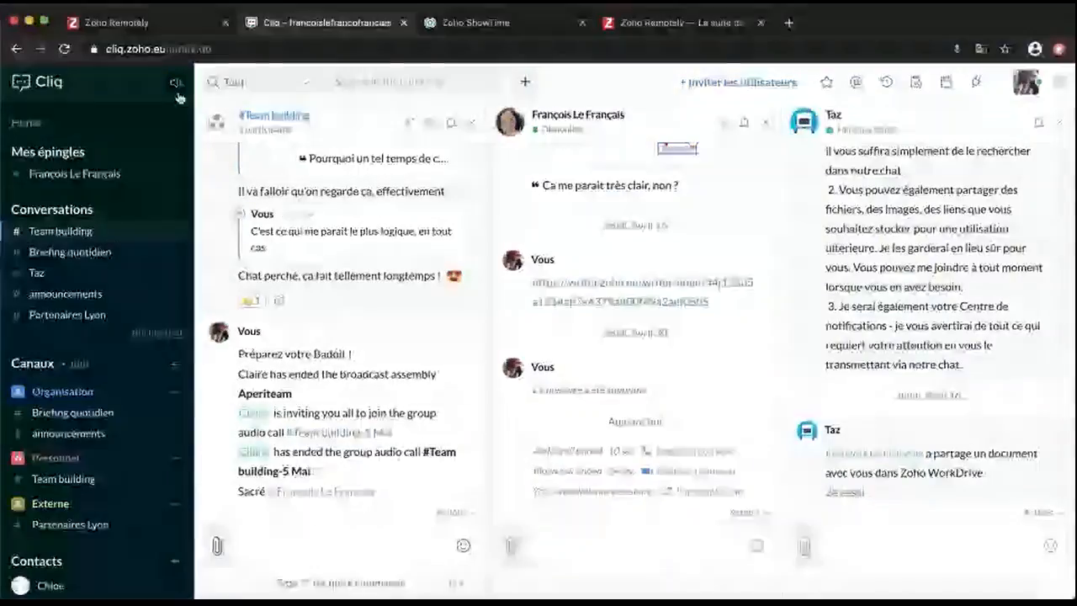
click(413, 82)
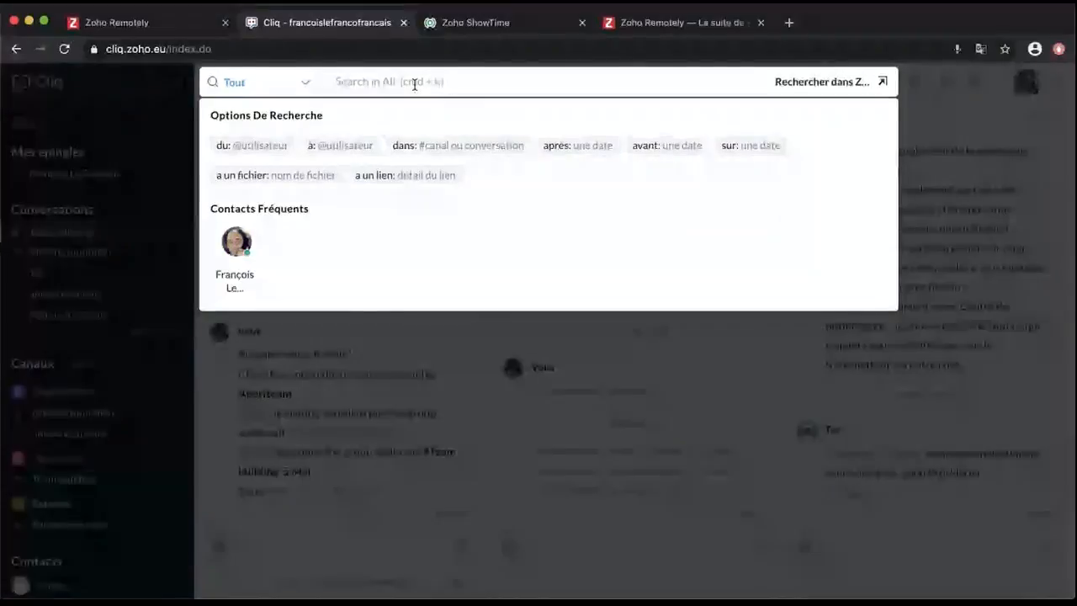
Search the workspace for 'team', then 'chat', then 'meeting', and close the preview pane
text(team)
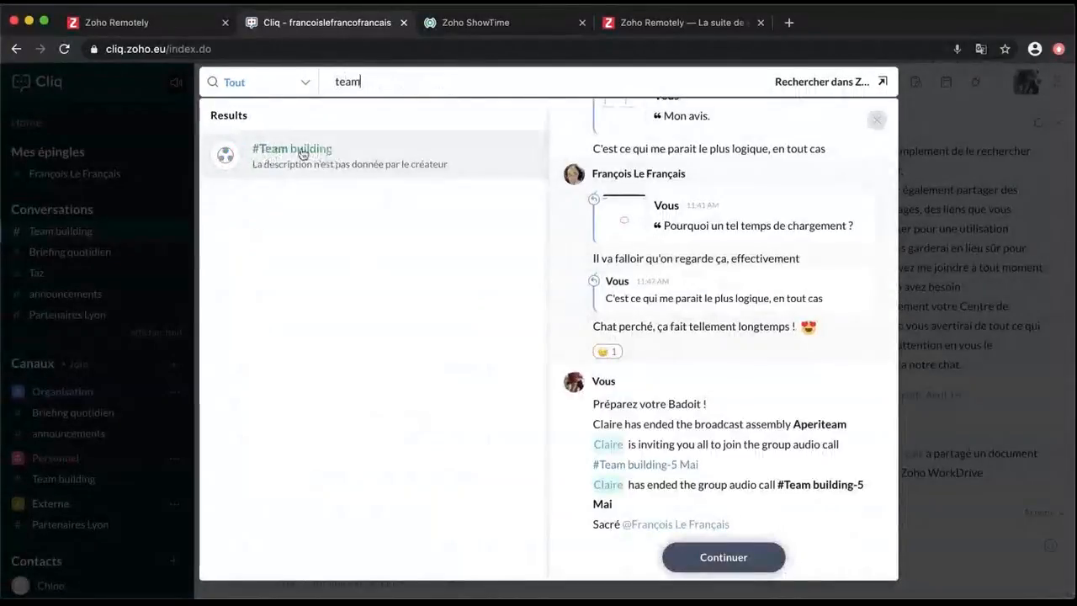
double_click(366, 83)
key(BackSpace)
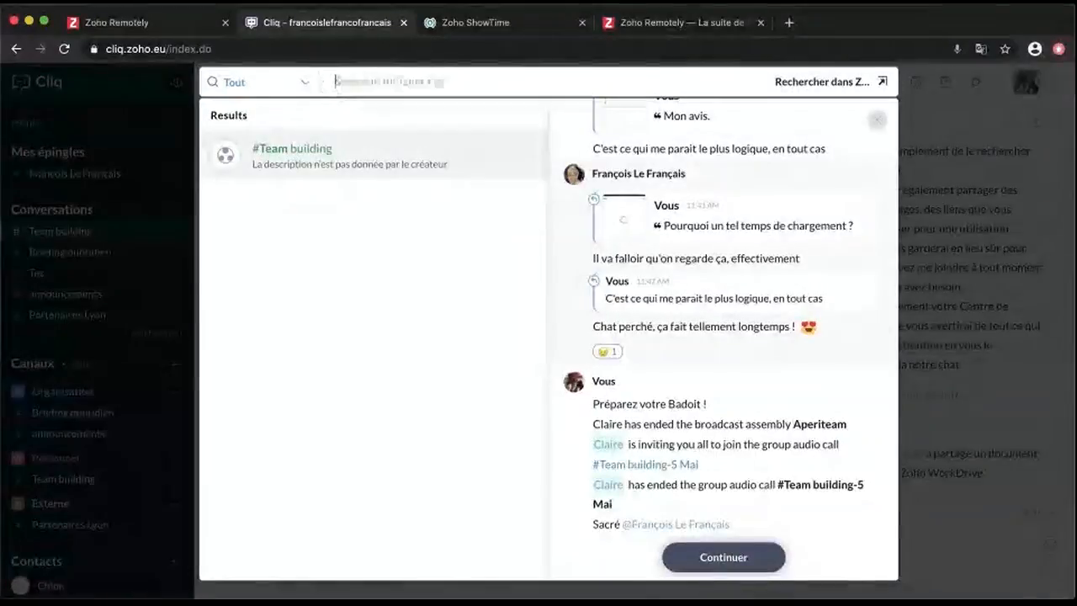
text(chat)
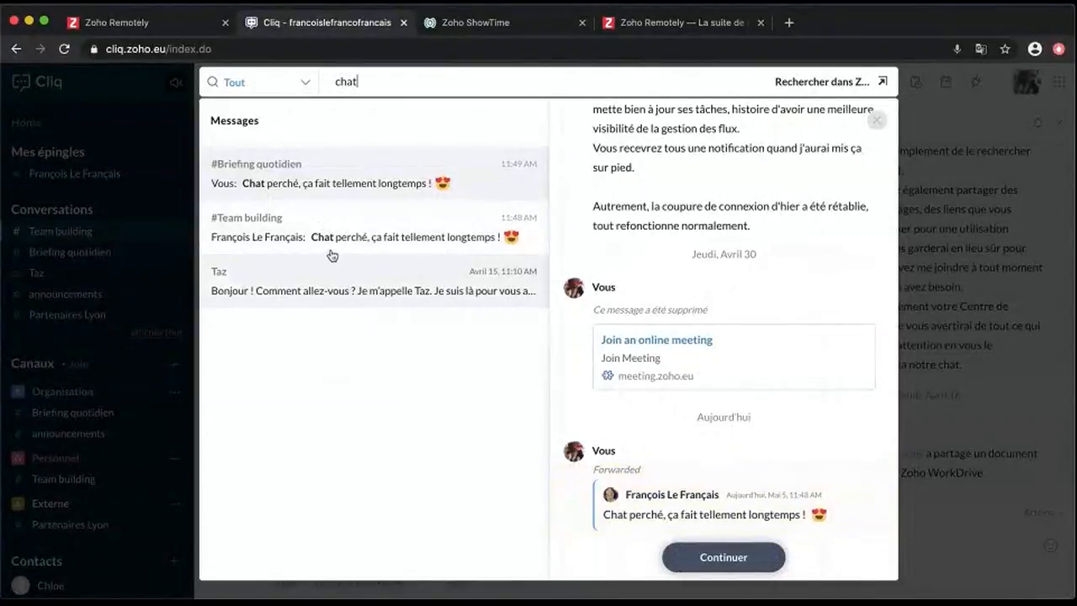
click(387, 81)
key(BackSpace)
key(BackSpace)
key(BackSpace)
key(BackSpace)
text(meeting)
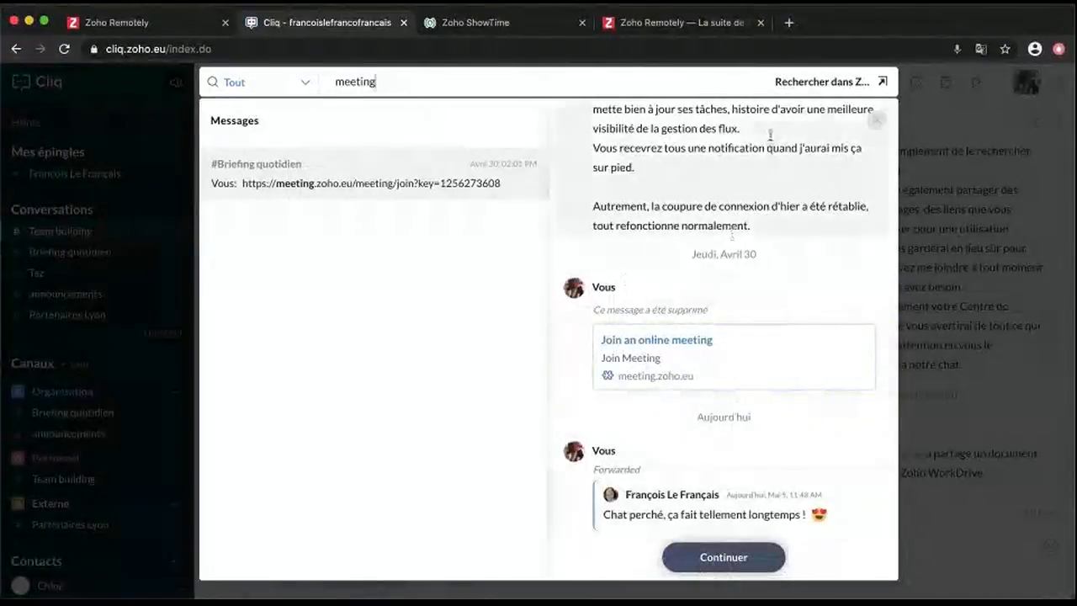
click(876, 121)
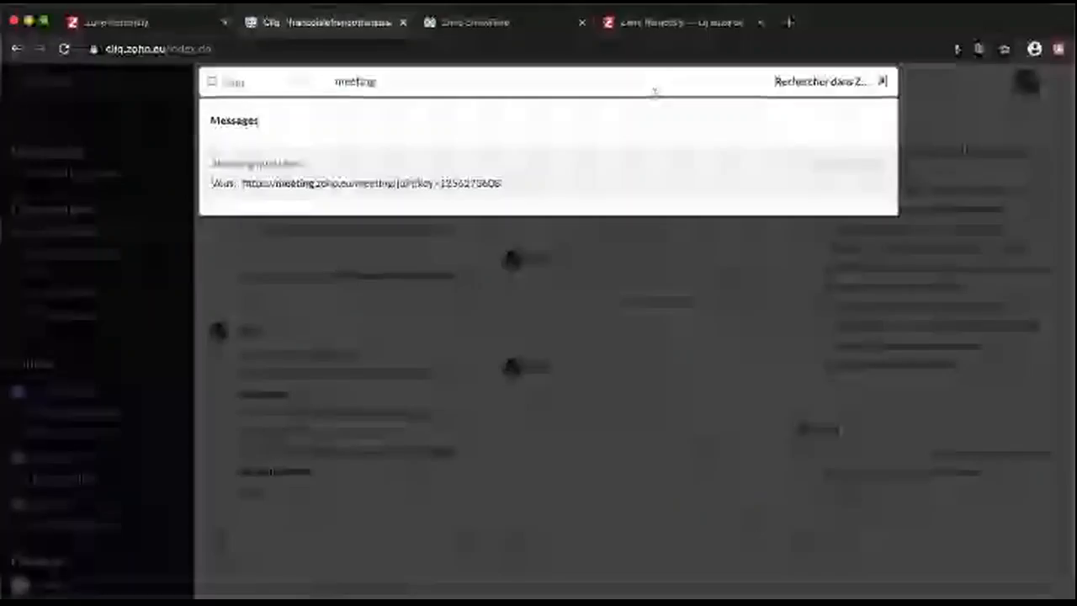
Close search, keep the status as Disponible in the profile panel, and open Paramètres
click(525, 84)
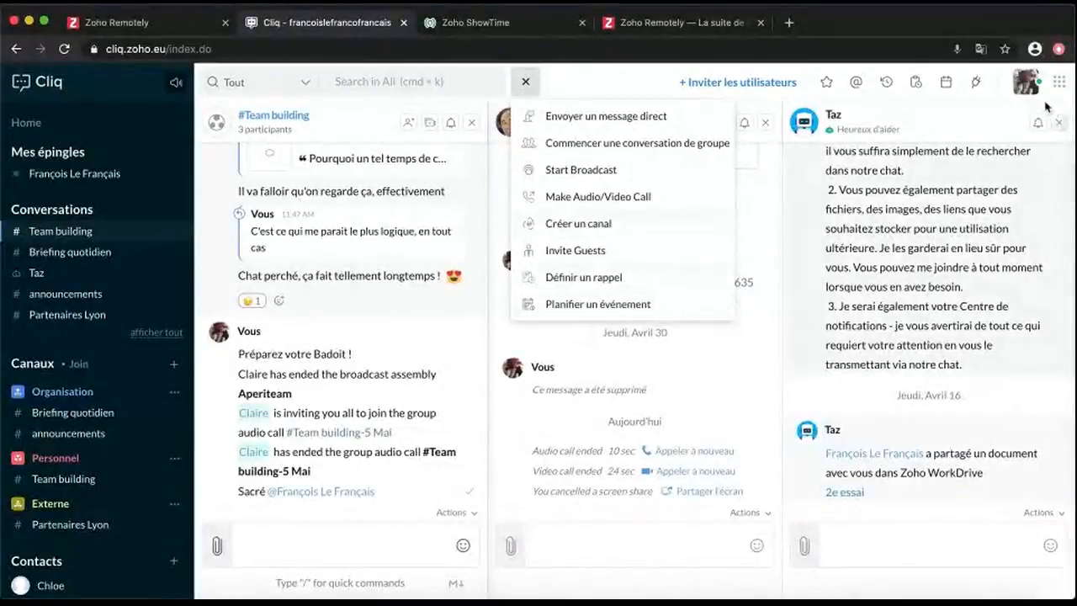
click(1024, 84)
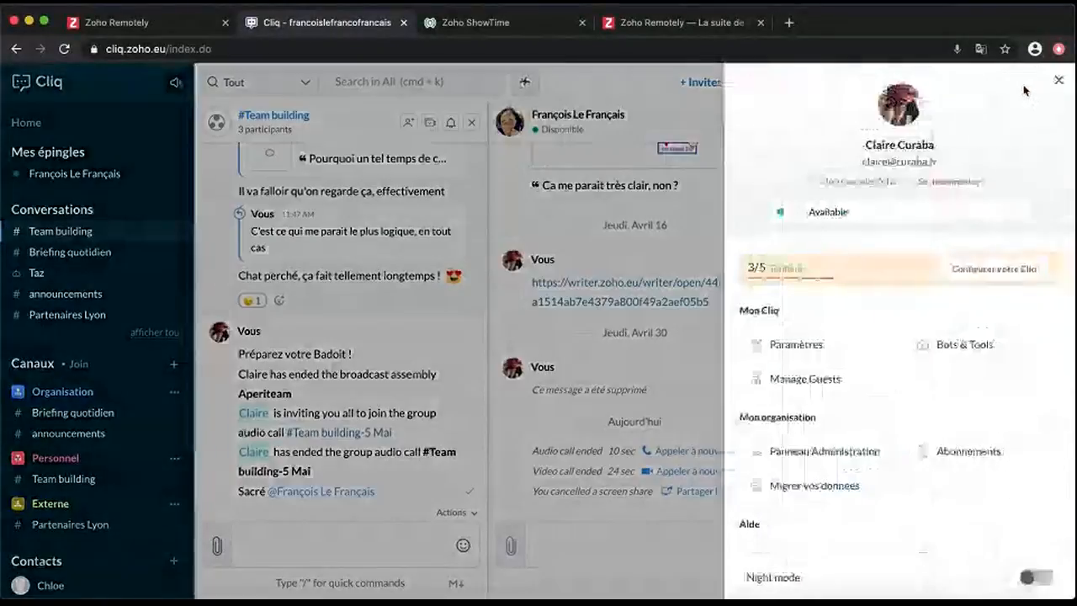
click(782, 212)
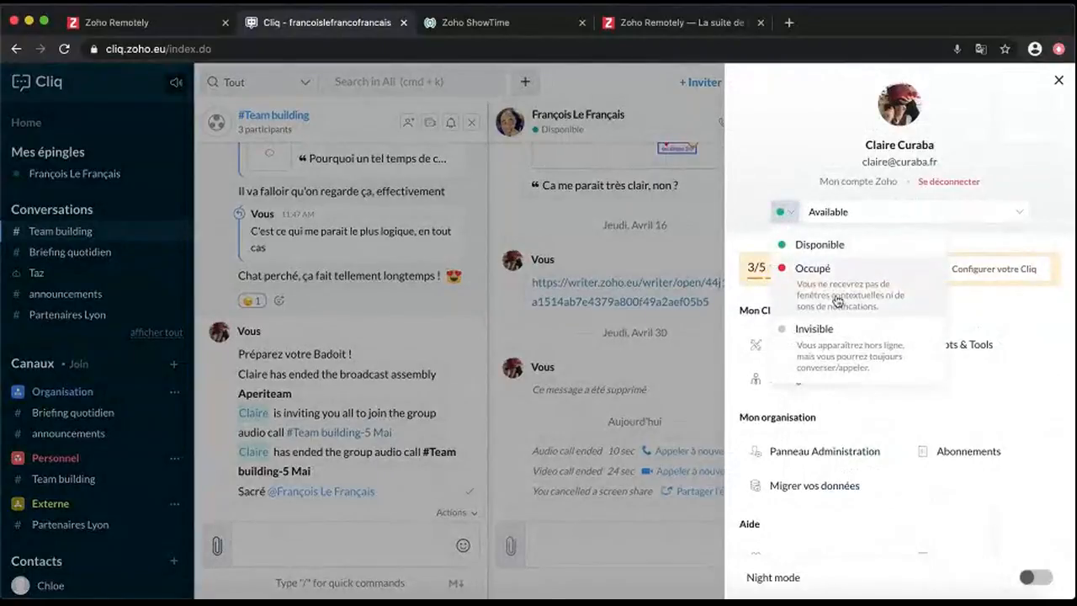
click(872, 244)
click(1020, 212)
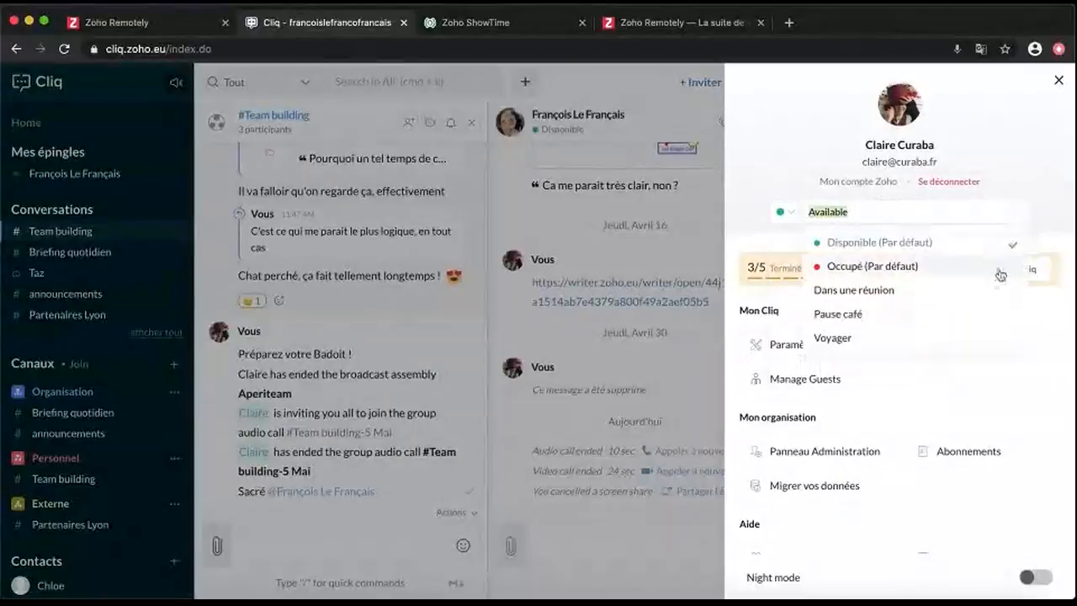
click(1029, 145)
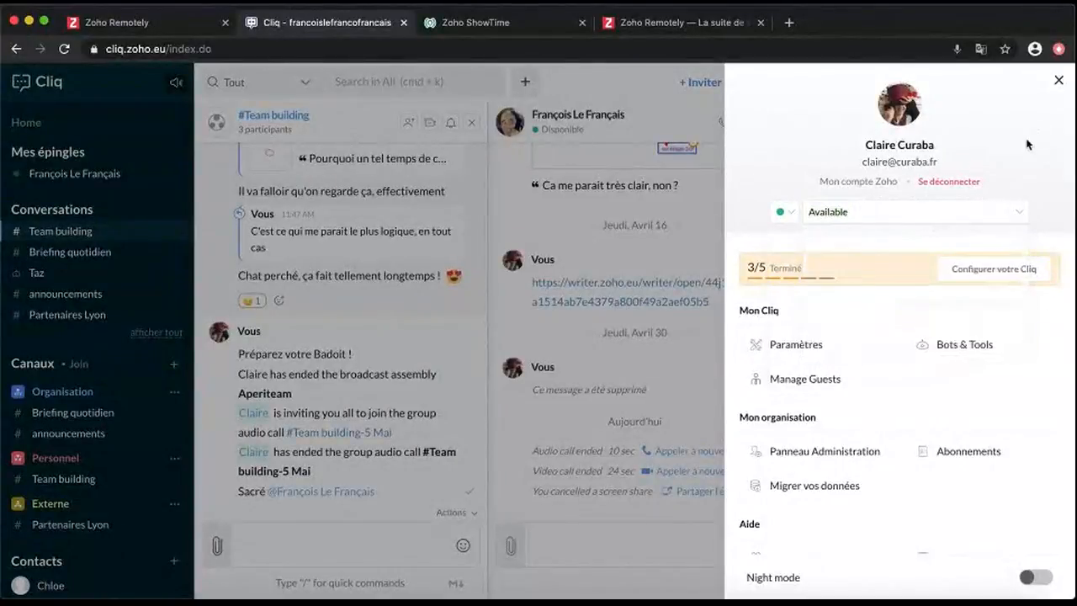
scroll(820, 355, down, 1)
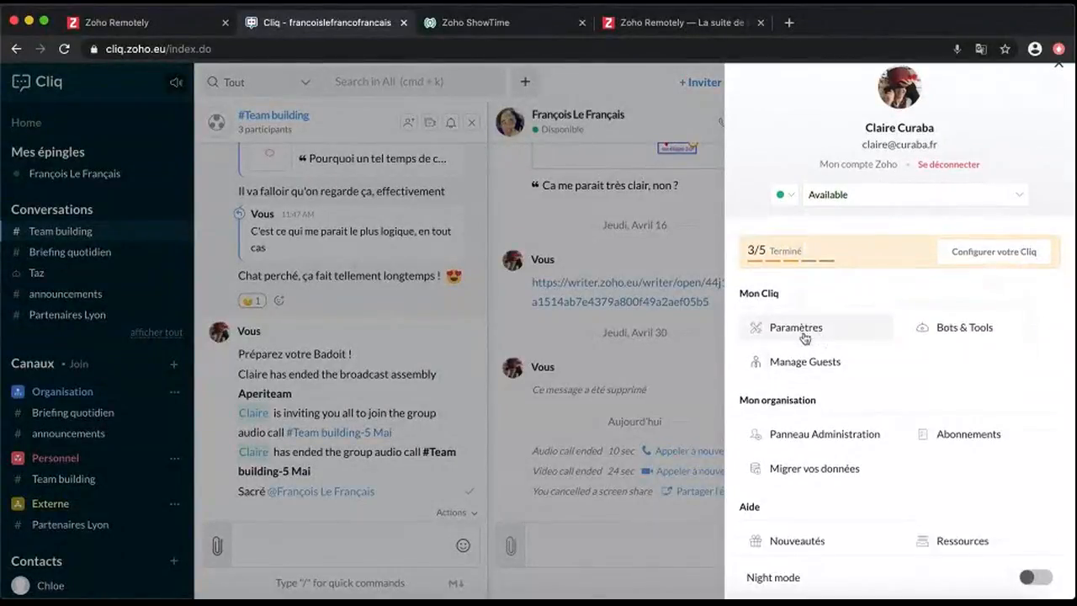
click(806, 338)
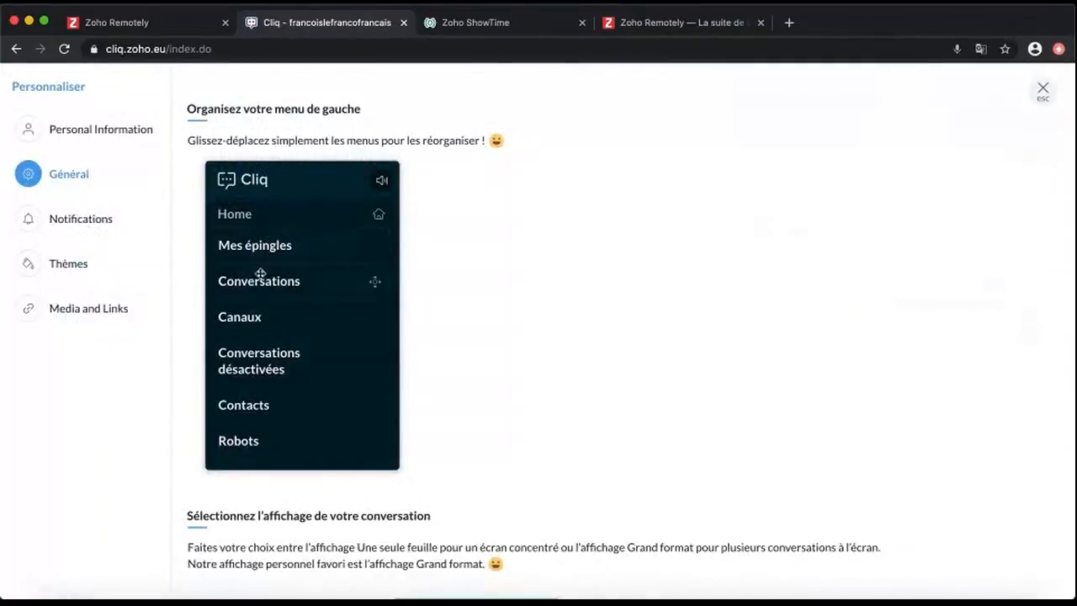
Move Mes épingles below Conversations, review the layout options, and go to Notifications
mouse_move(264, 247)
mouse_down()
mouse_move(264, 320)
mouse_move(278, 296)
mouse_move(279, 244)
mouse_move(266, 303)
mouse_move(275, 202)
mouse_move(268, 253)
mouse_up()
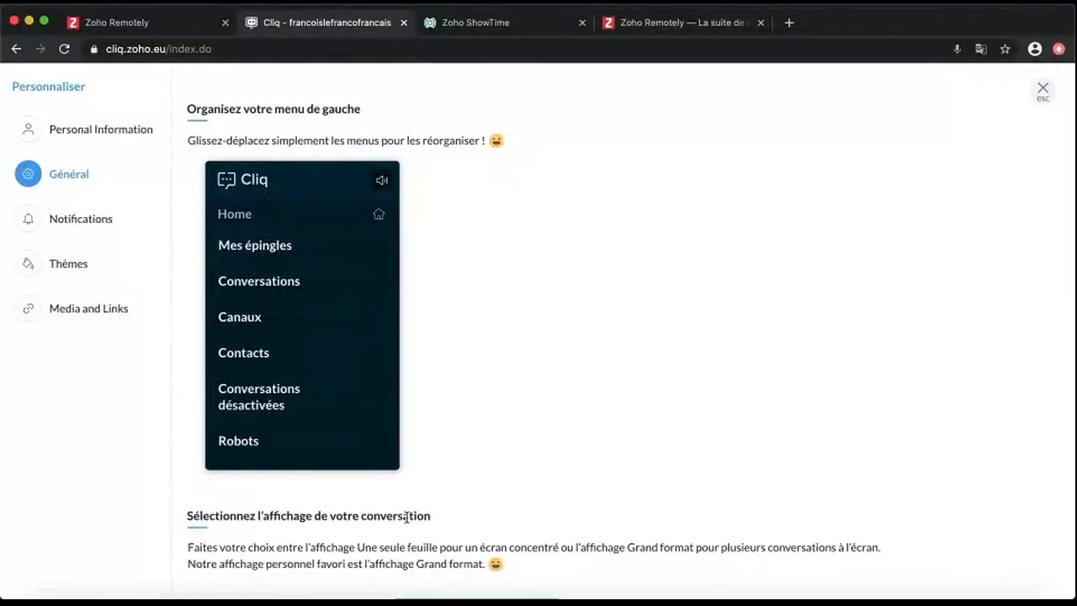
scroll(406, 517, down, 5)
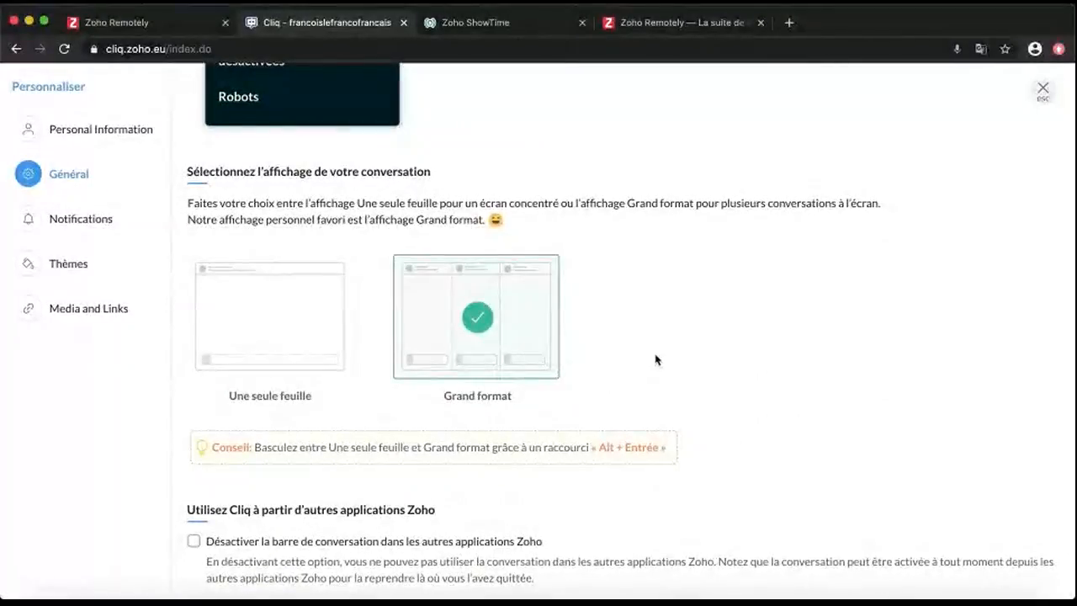
scroll(656, 359, down, 2)
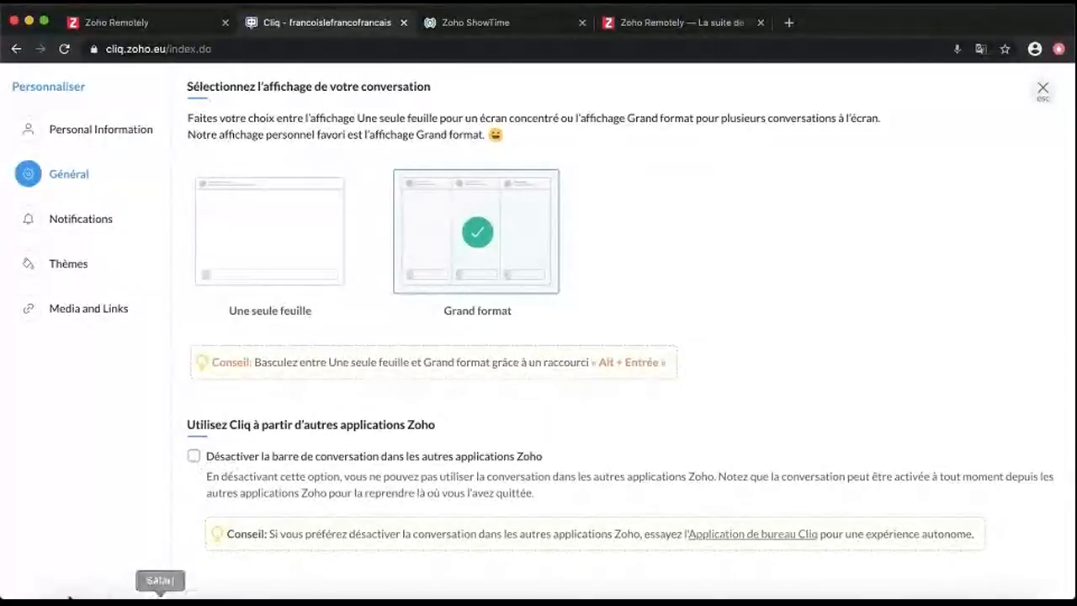
click(132, 224)
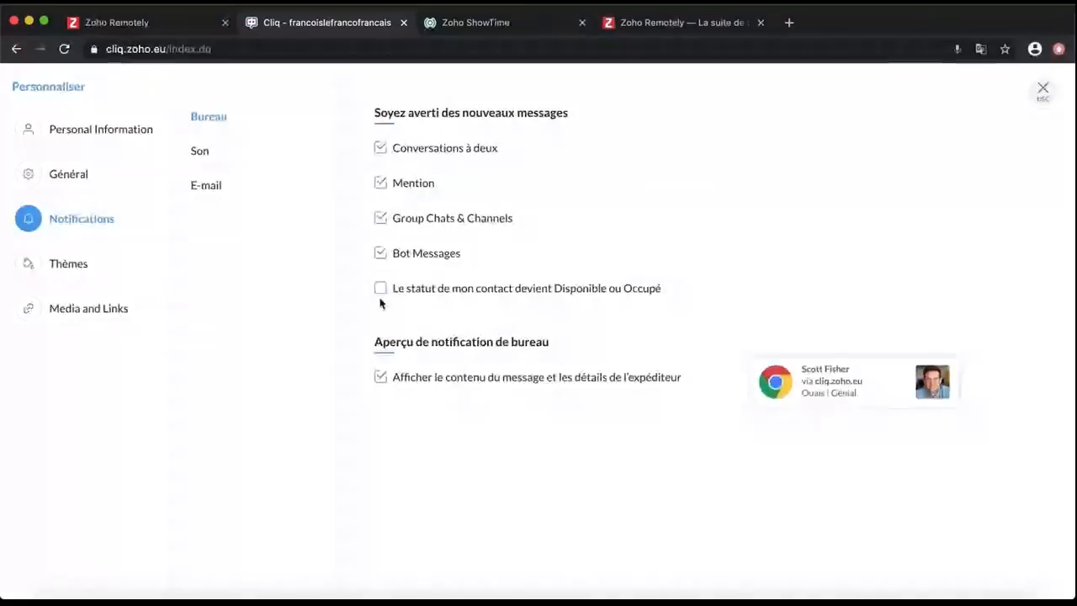
Toggle desktop message content off and on, review Son and E-mail unchanged, then show Thèmes
click(382, 380)
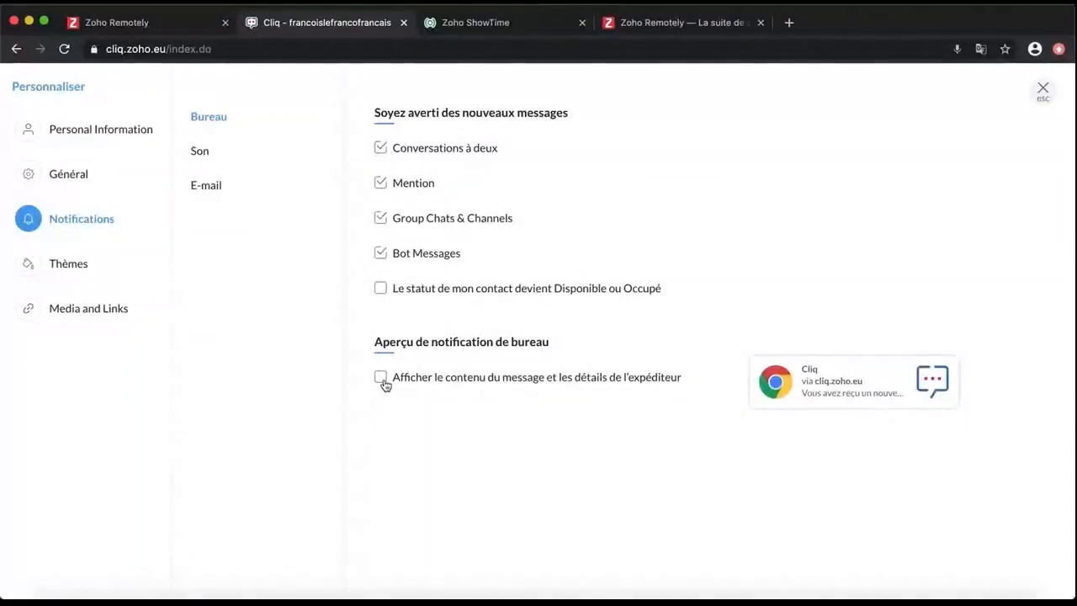
click(381, 379)
click(210, 156)
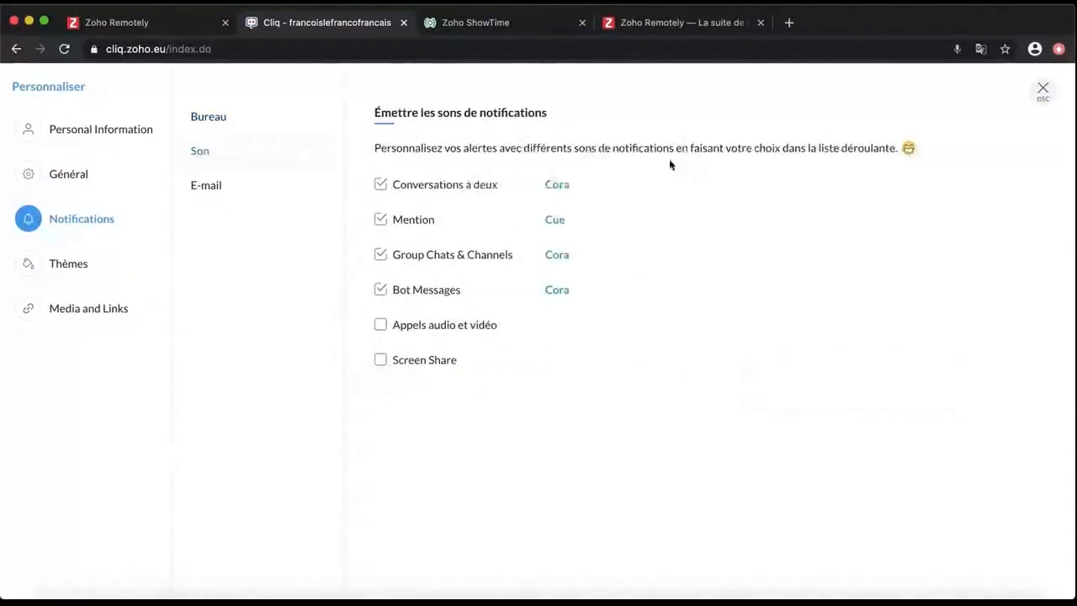
click(558, 185)
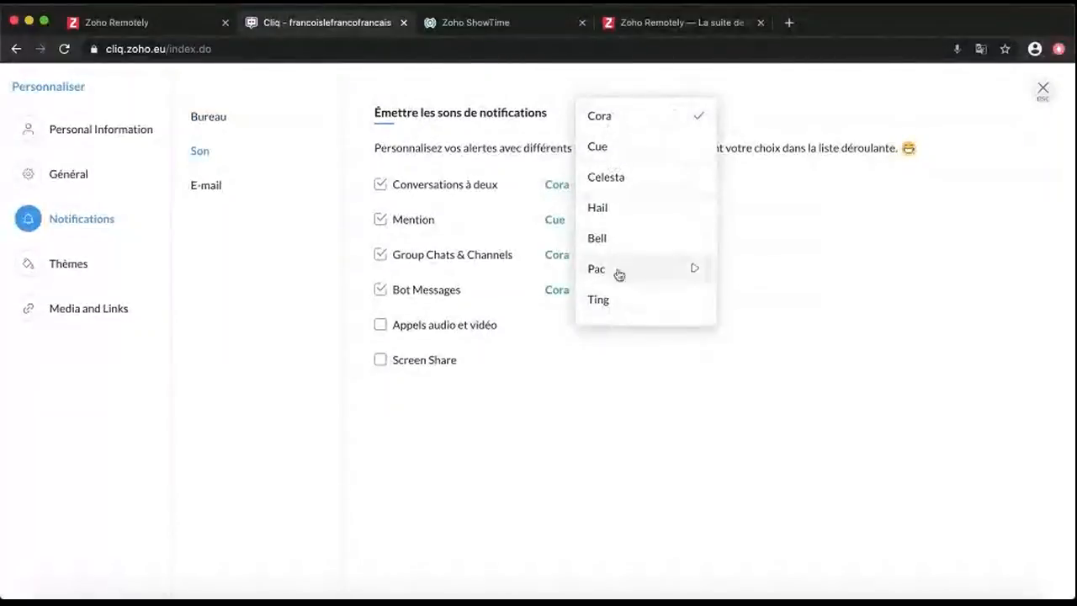
click(569, 287)
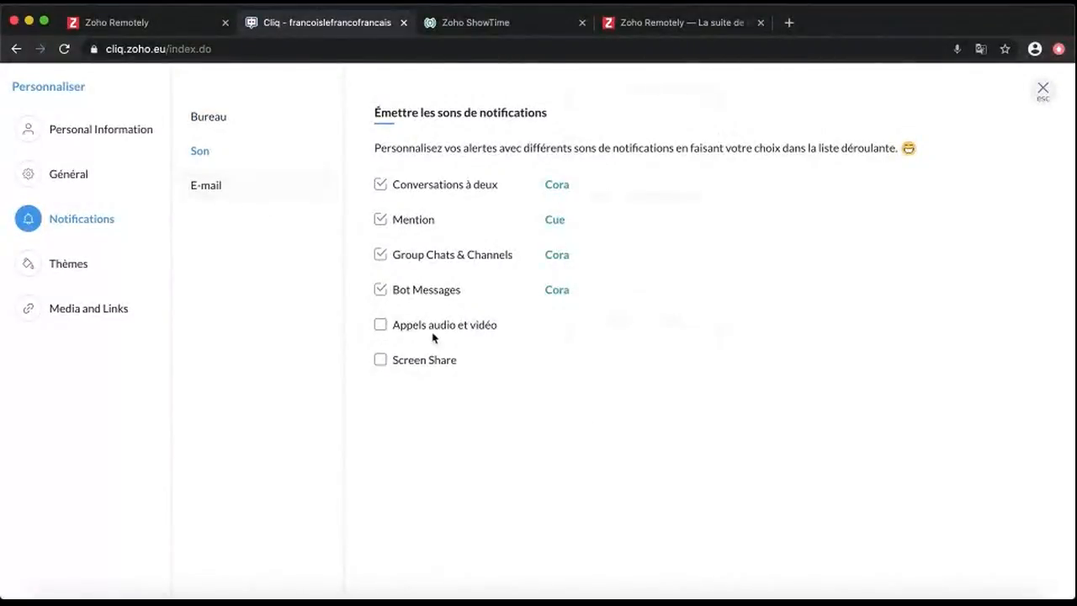
click(206, 186)
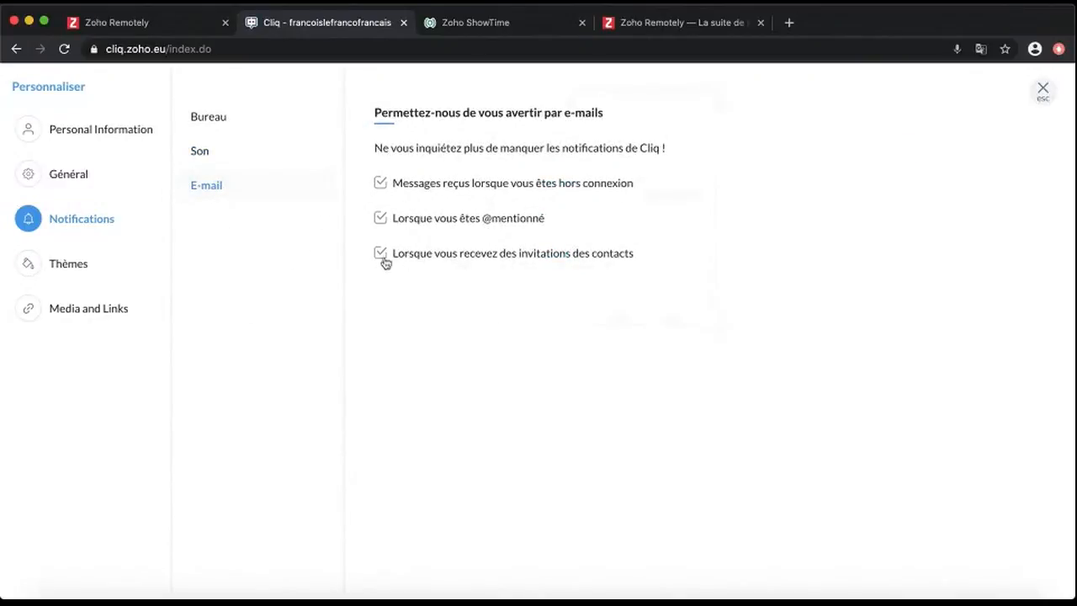
click(82, 275)
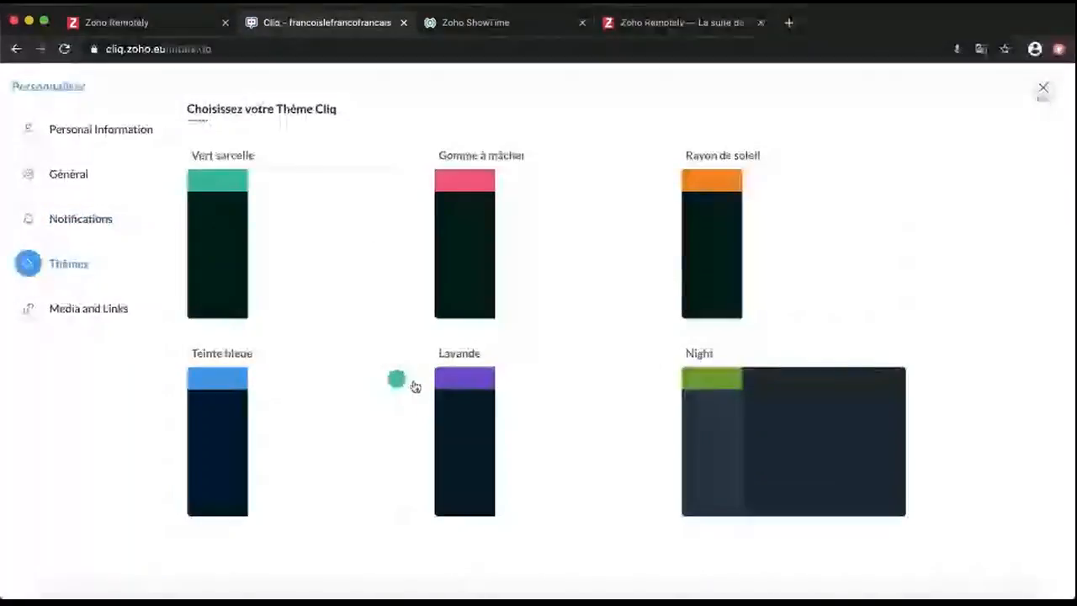
Try each Media and Links preview option, then restore View preview for all links
click(128, 320)
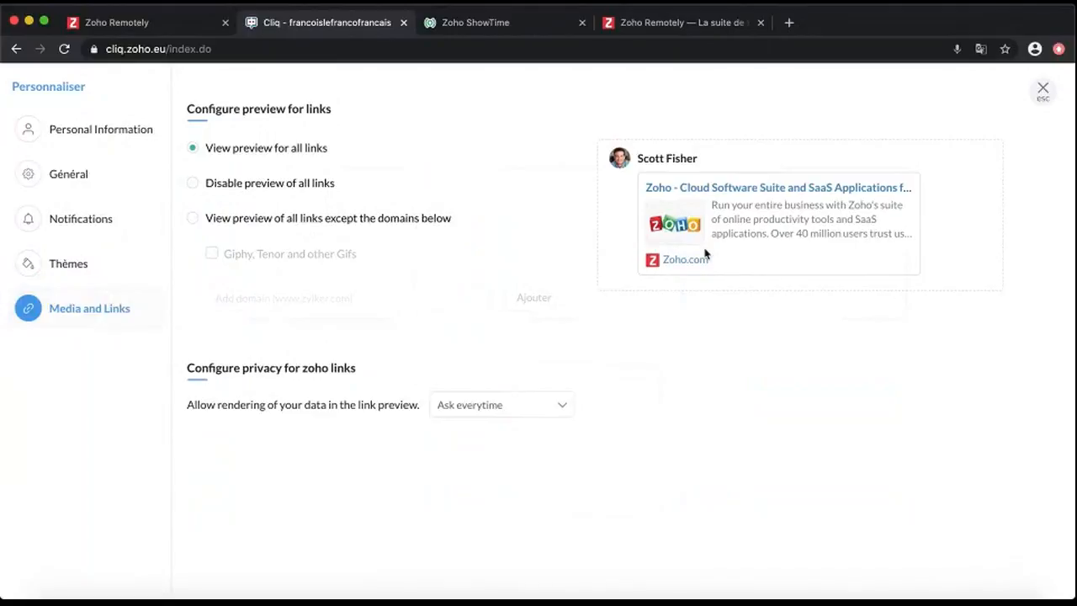
click(222, 186)
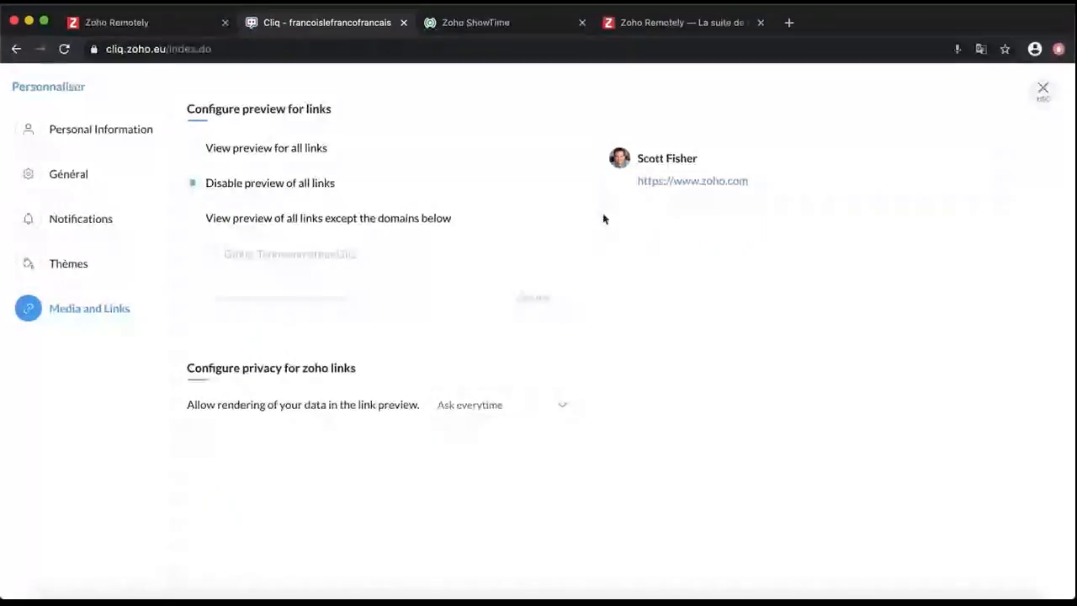
click(399, 221)
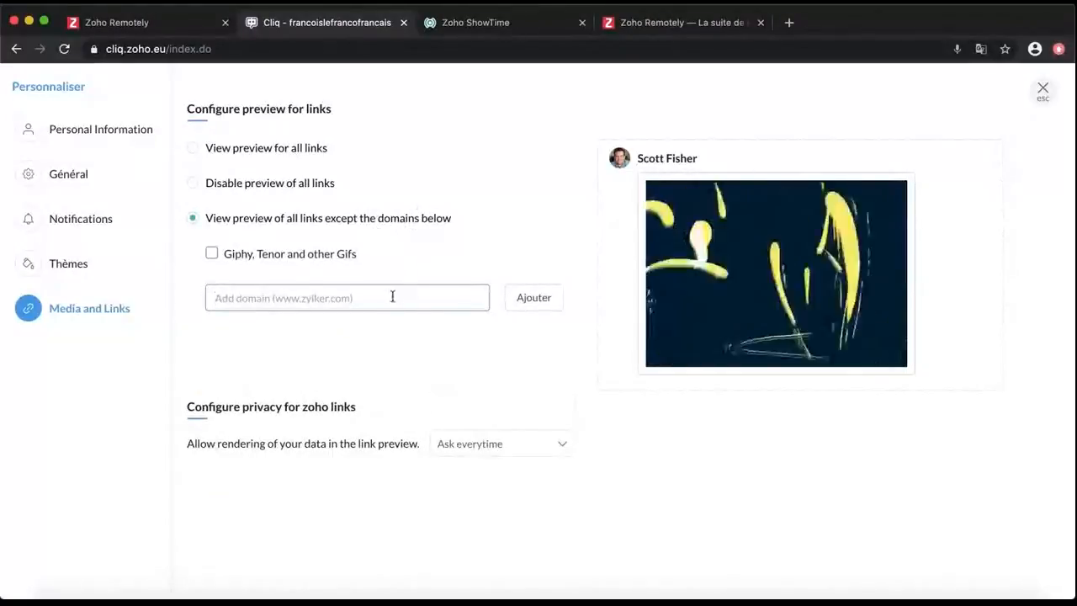
click(318, 257)
click(320, 259)
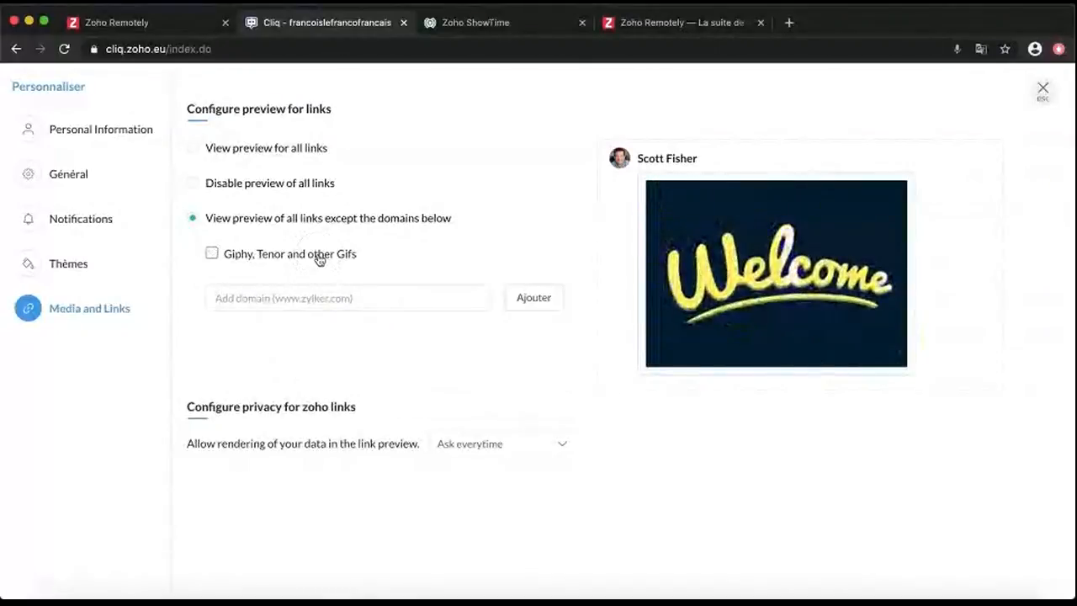
click(320, 256)
click(193, 150)
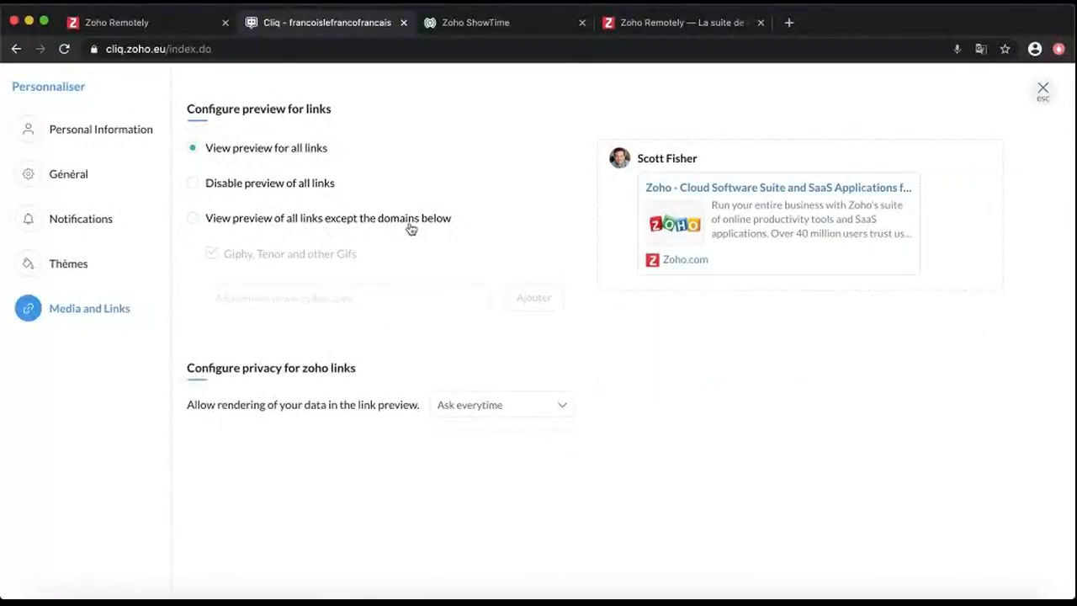
Check the Zoho link data rendering choices unchanged and bring up Personal Information
click(438, 410)
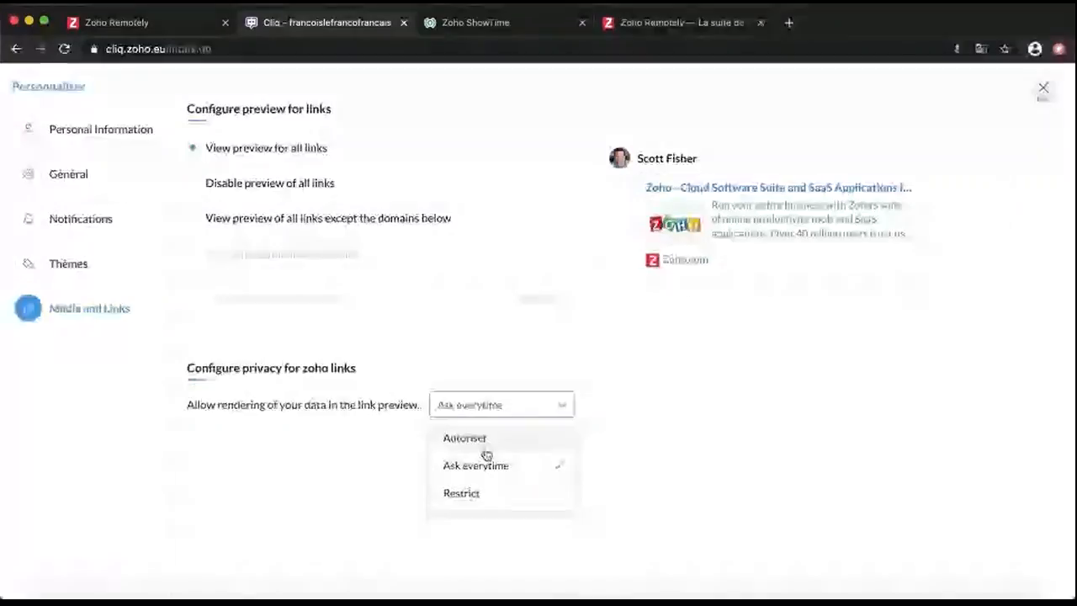
click(312, 454)
click(111, 130)
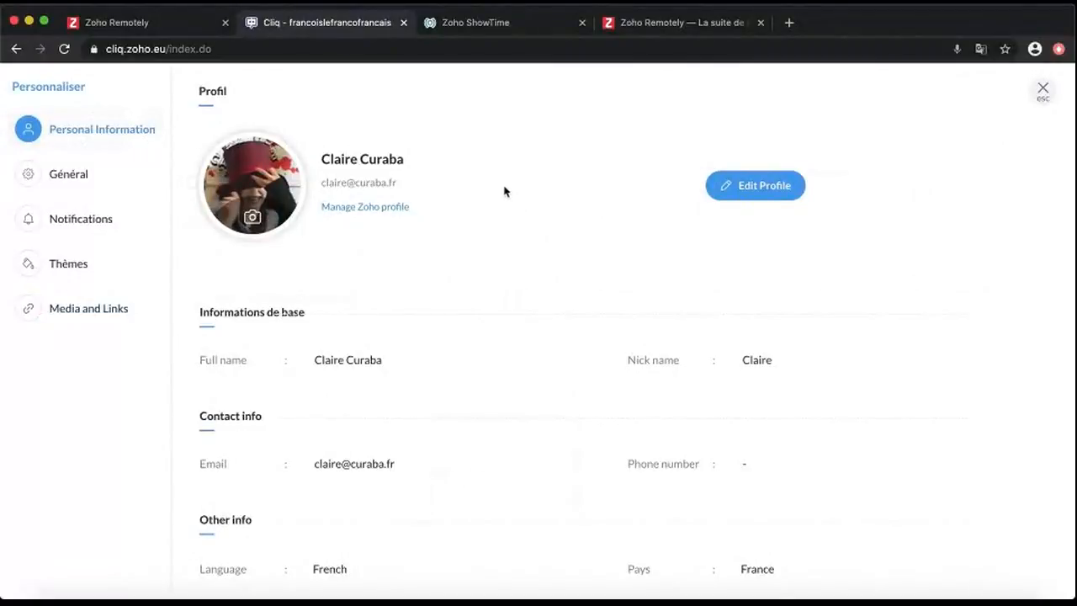
Put the personal profile into edit mode
scroll(505, 192, down, 1)
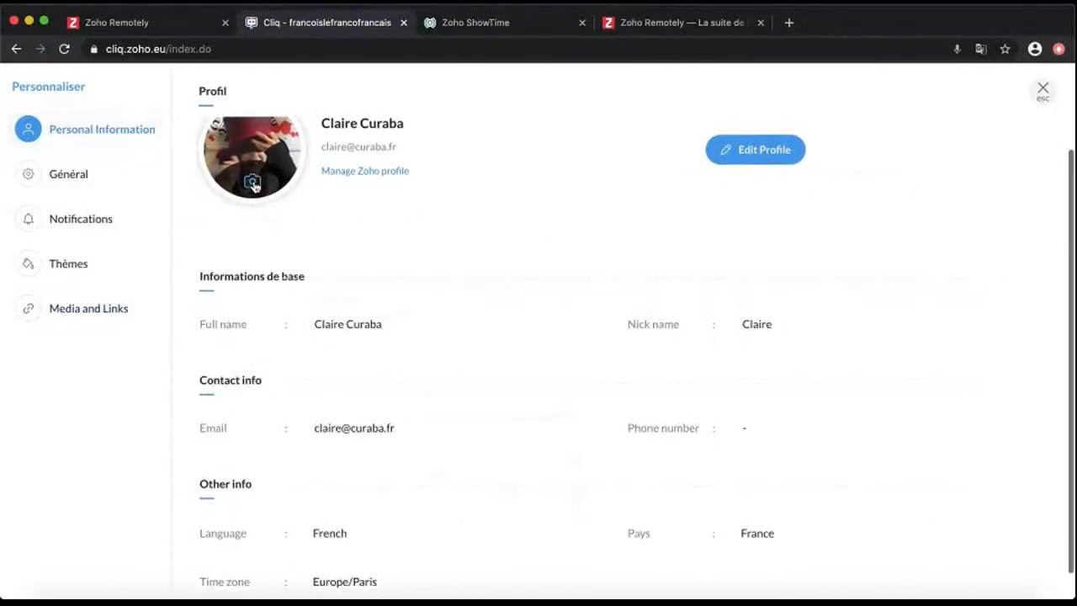
click(787, 156)
scroll(563, 348, up, 3)
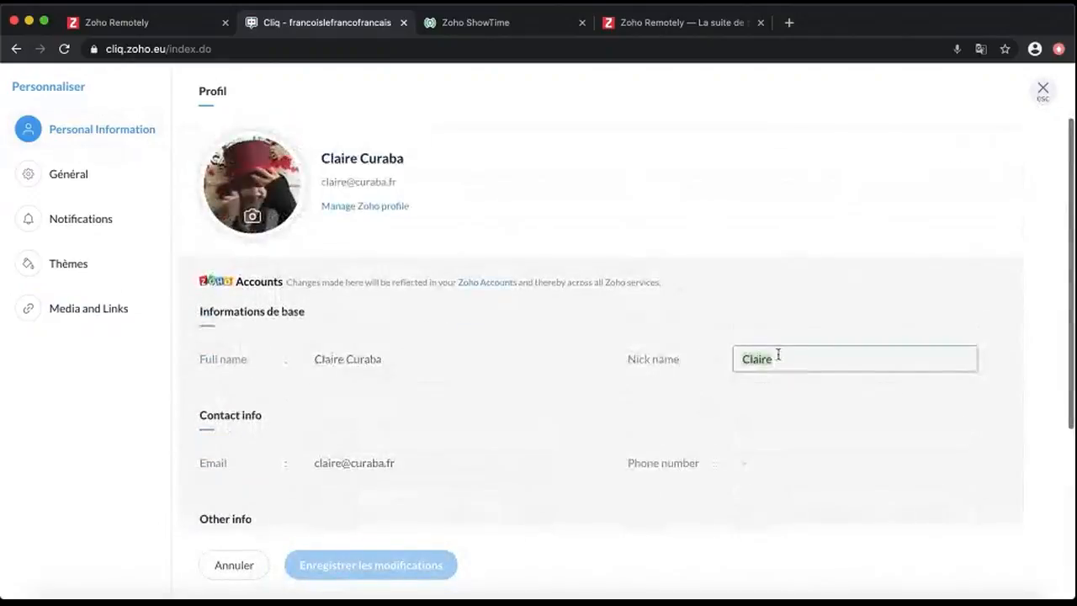
Close settings, then open and close the Bots & Tools integrations page
click(1043, 89)
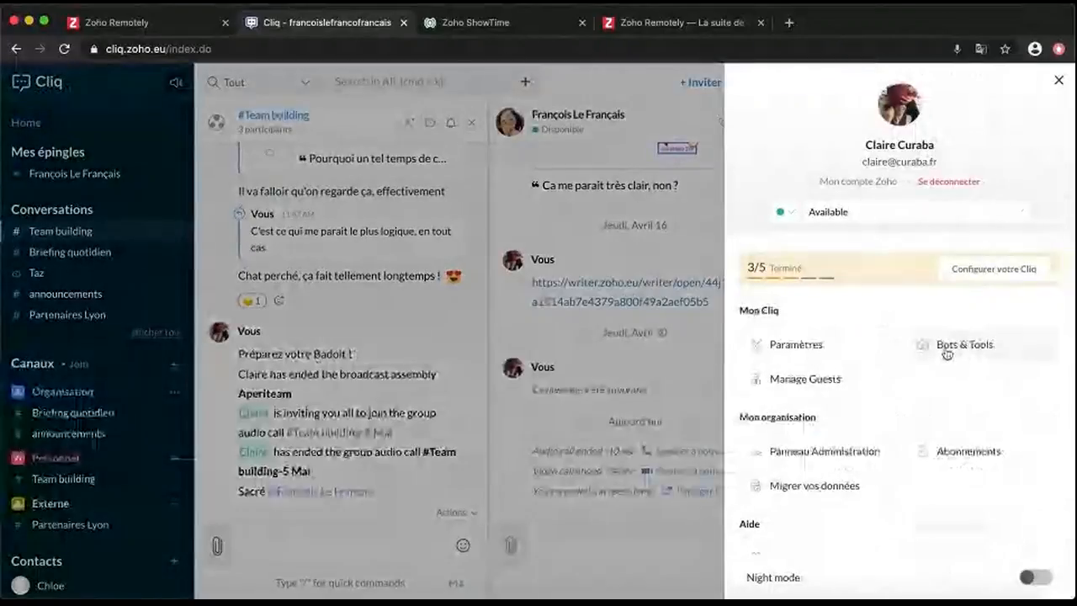
click(956, 344)
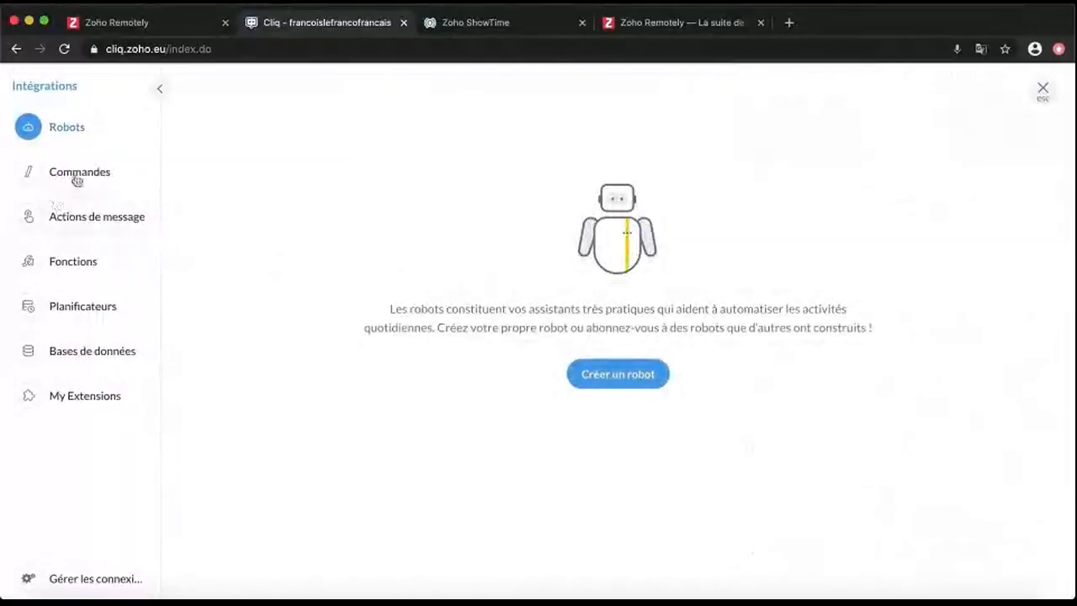
click(1043, 89)
Switch Night mode on and back to light from the profile panel, then close it
click(1028, 81)
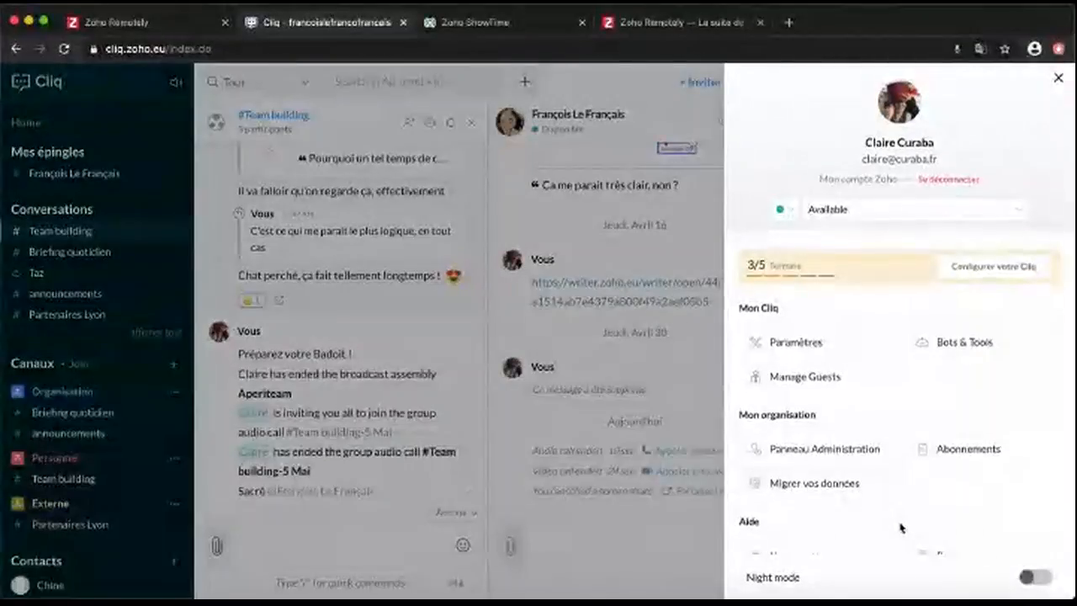
scroll(901, 524, down, 3)
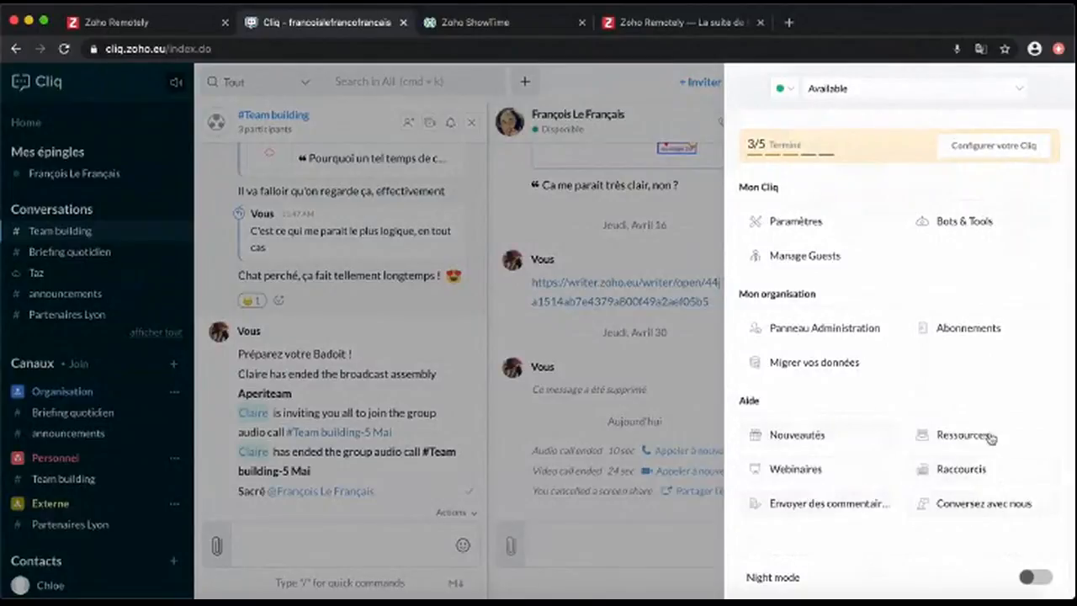
click(1035, 579)
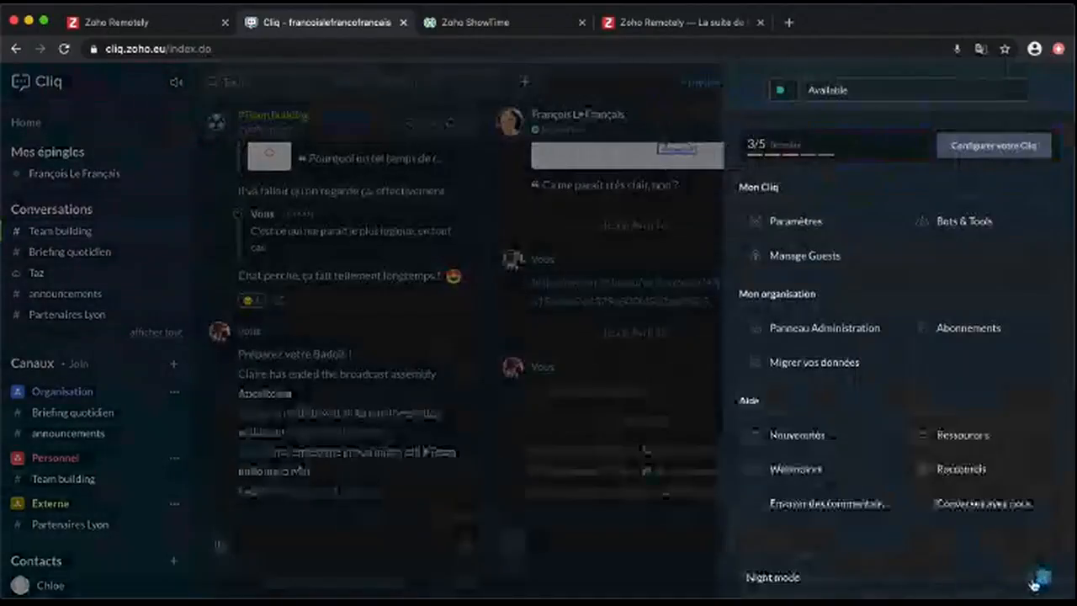
click(1031, 579)
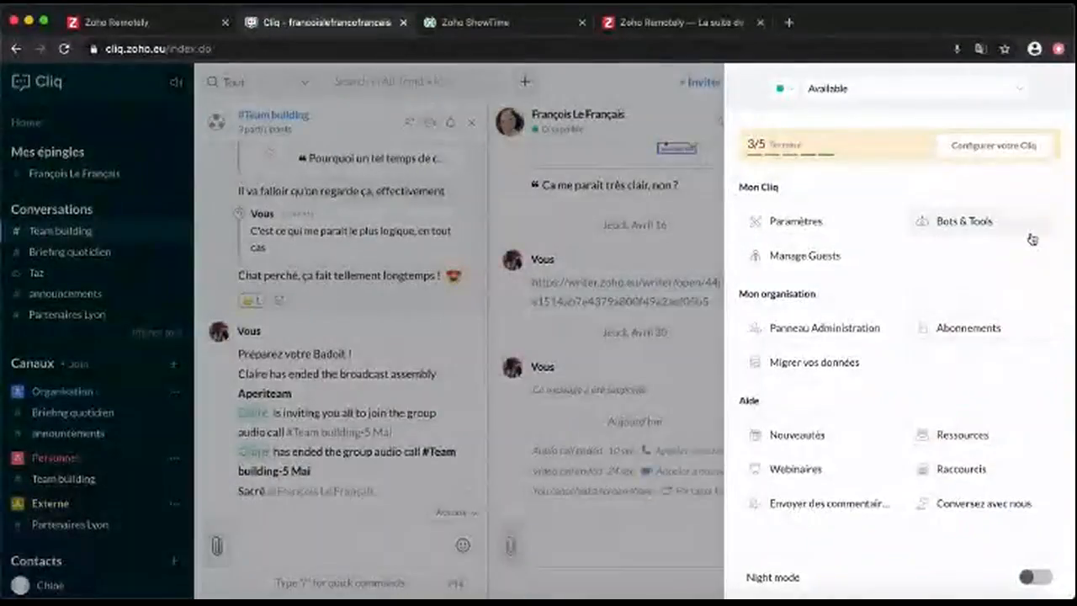
scroll(1029, 235, up, 3)
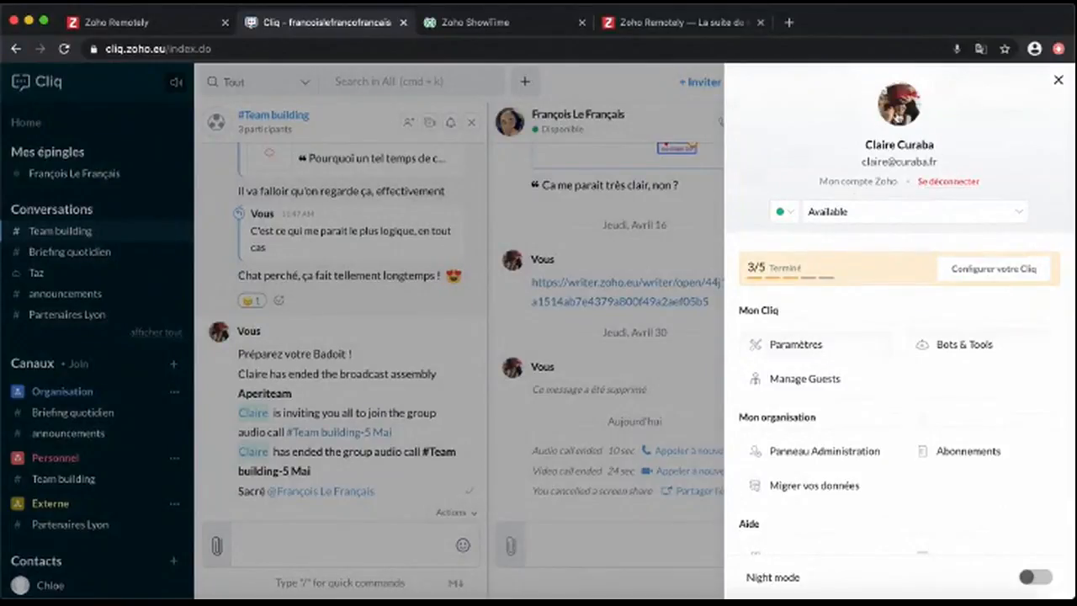
click(1060, 82)
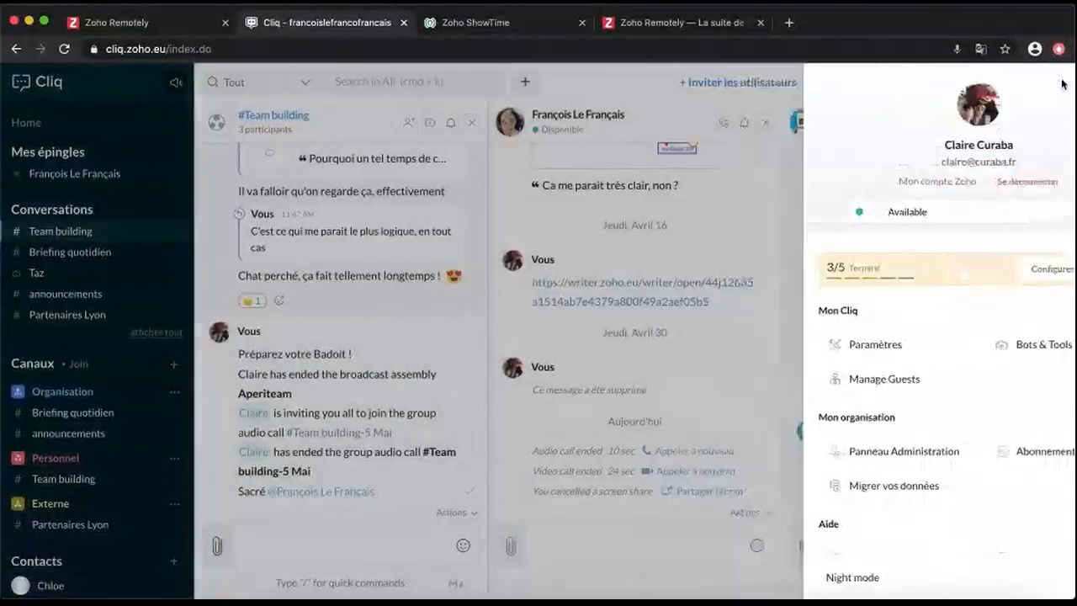
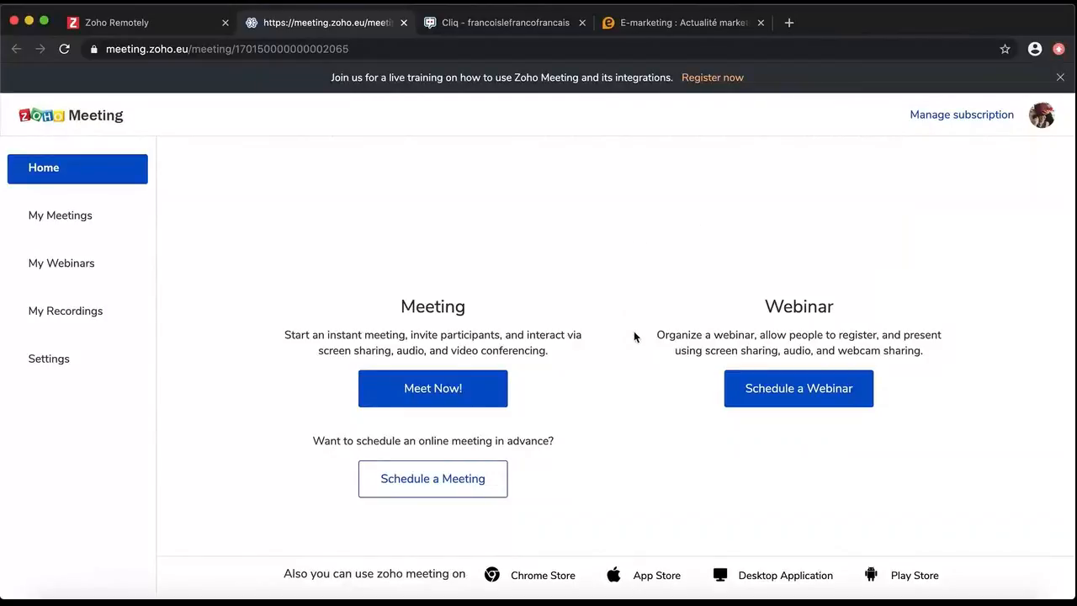
Launch an instant meeting in the browser with camera and microphone on
click(449, 390)
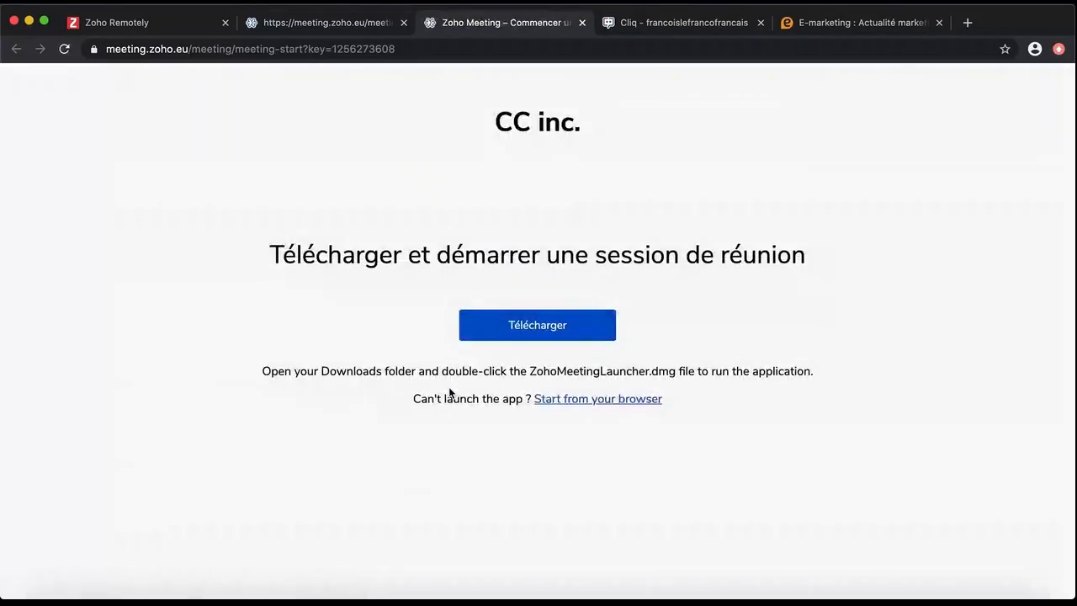
click(584, 400)
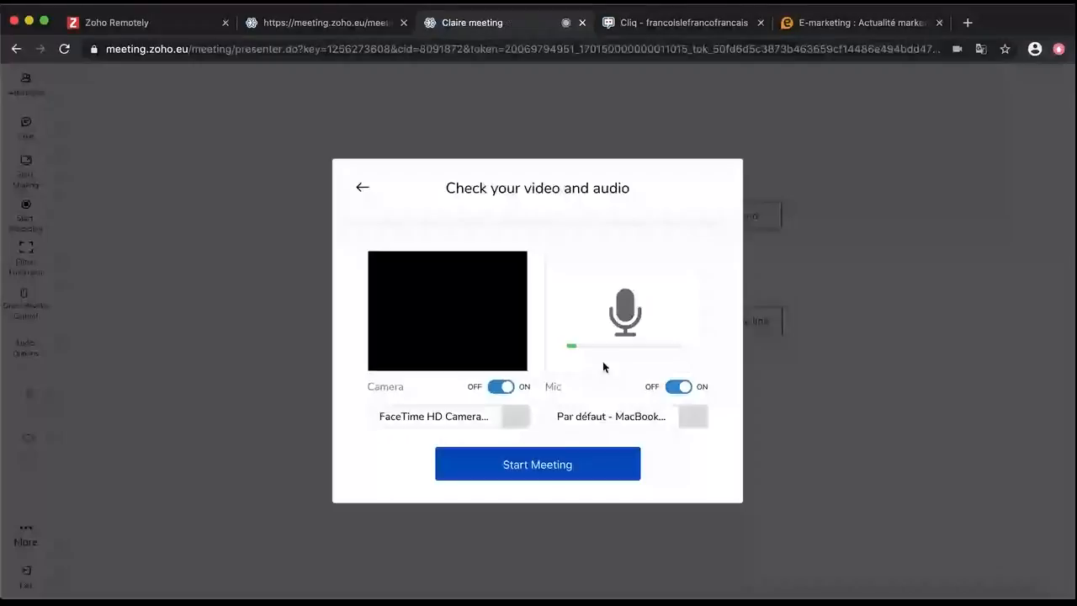
click(550, 461)
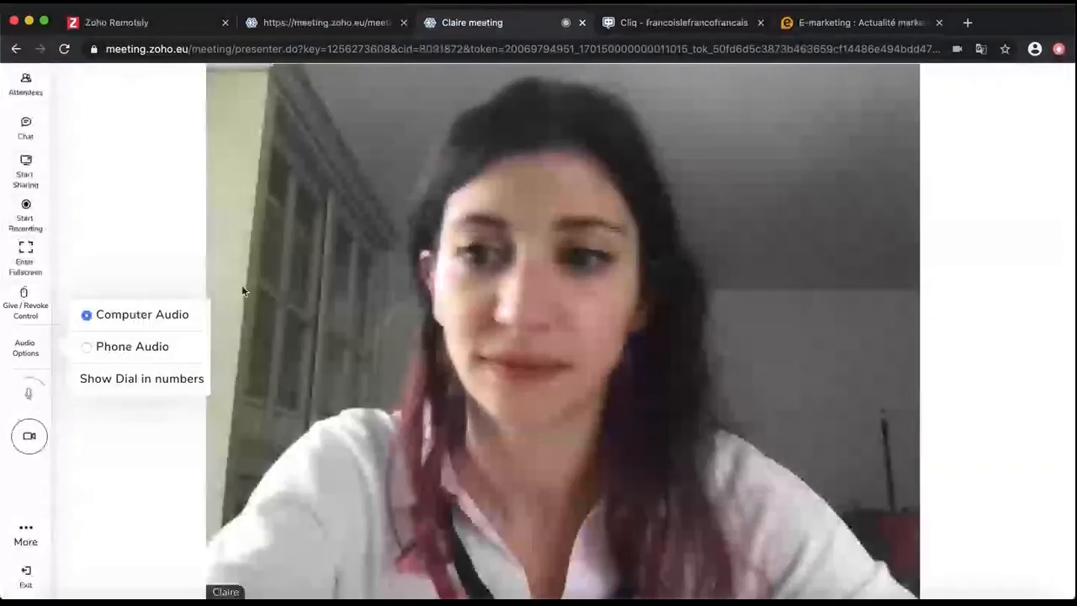
Invite an attendee by e-mail from the Attendees list and copy the meeting's join link
click(27, 99)
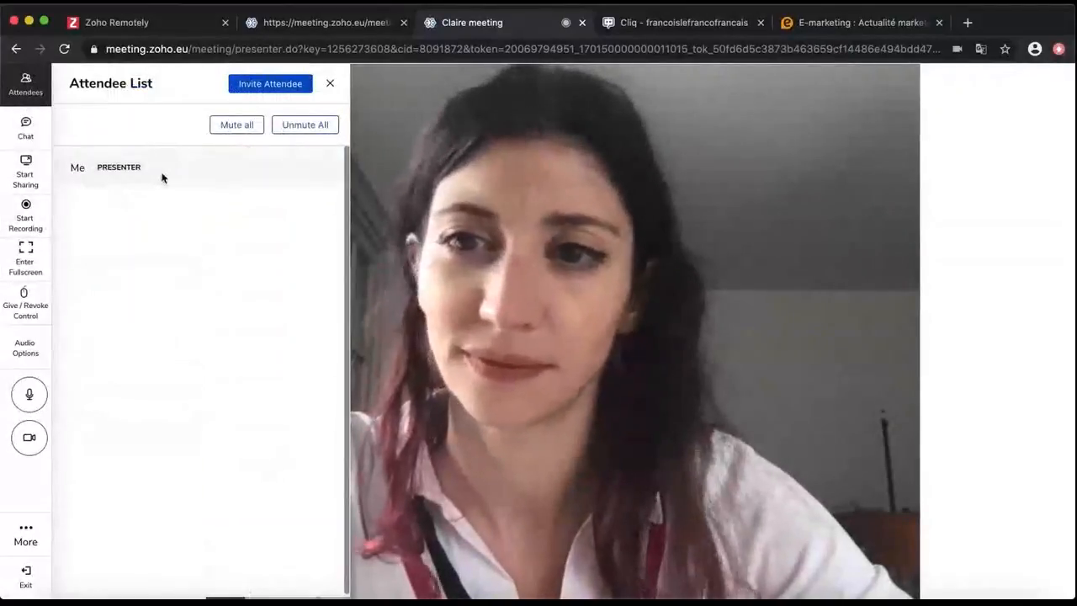
click(295, 89)
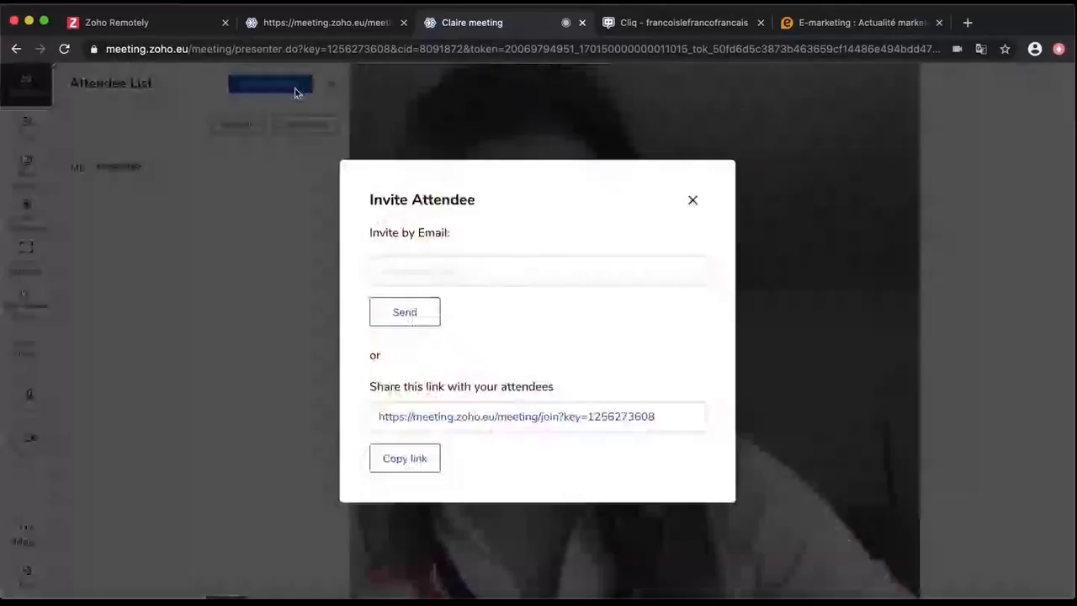
click(514, 274)
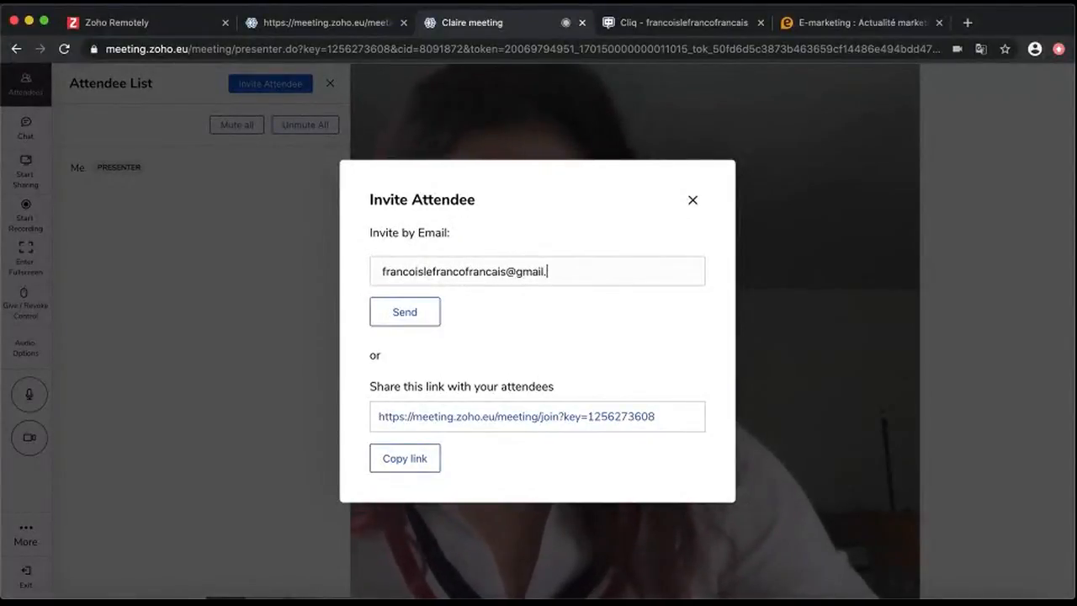
click(418, 317)
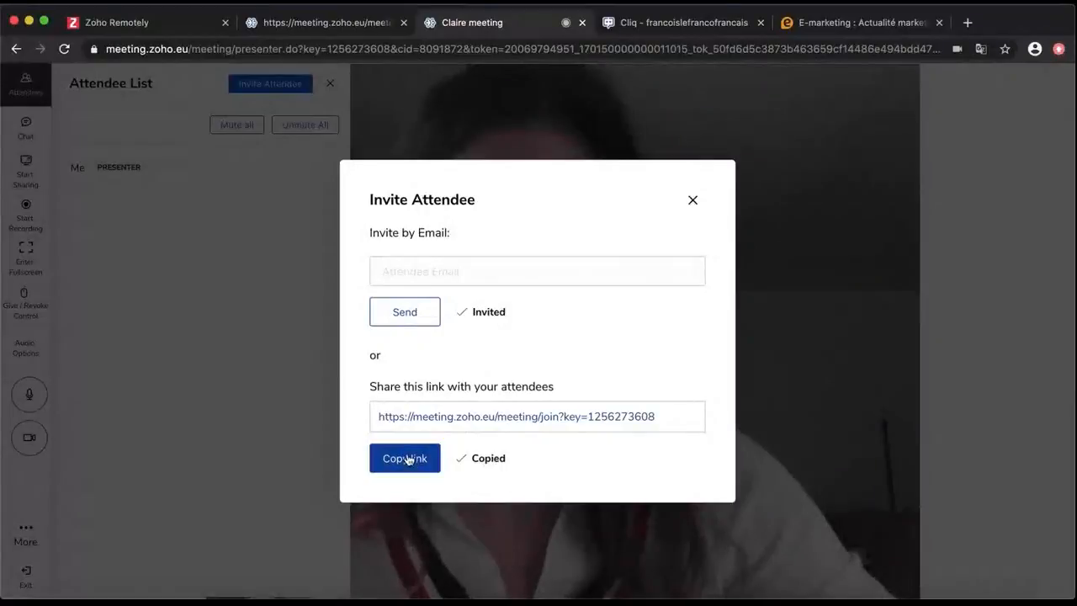
click(626, 27)
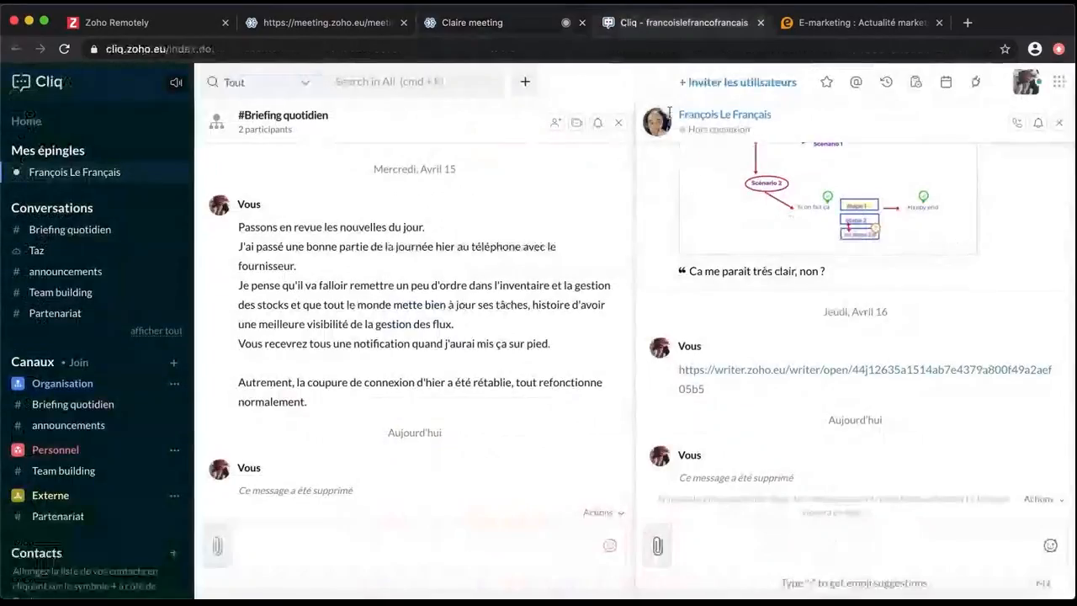
Paste and send the join link in the Briefing quotidien conversation, then return to the meeting
click(313, 551)
key(cmd+v)
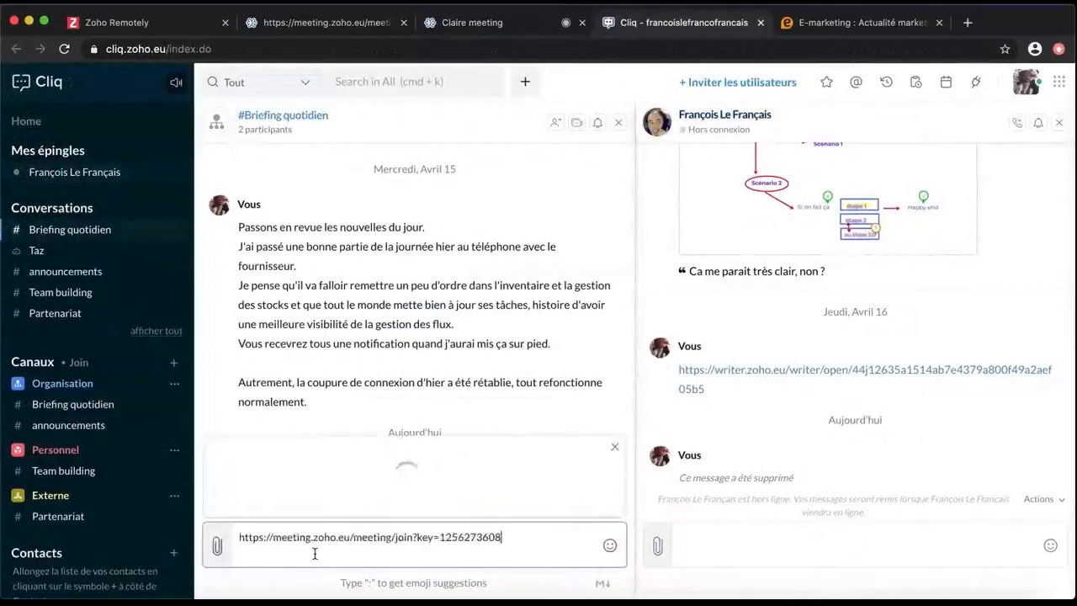
key(Return)
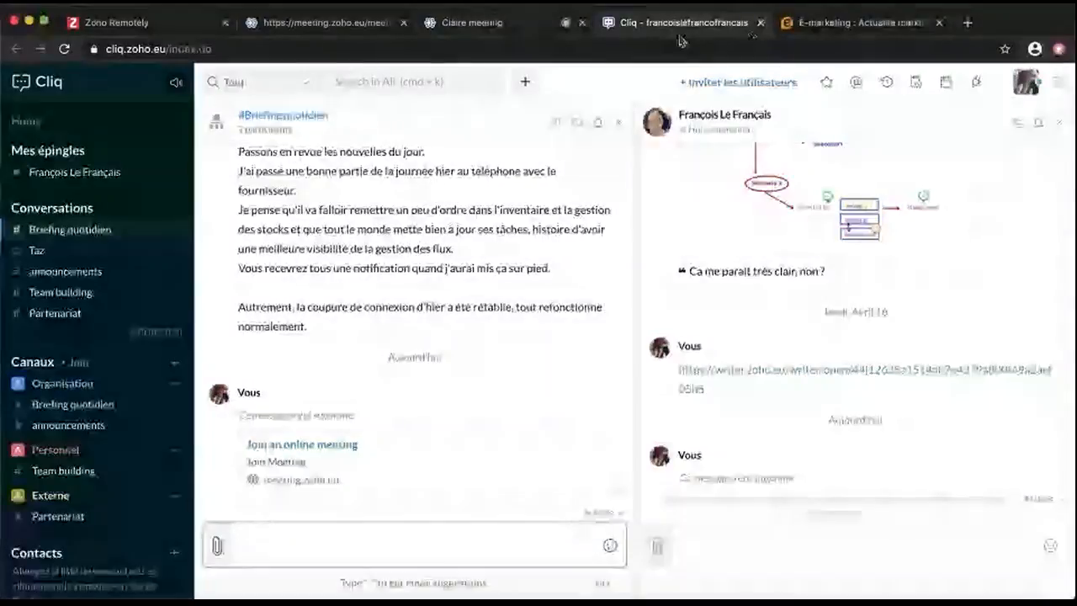
click(477, 23)
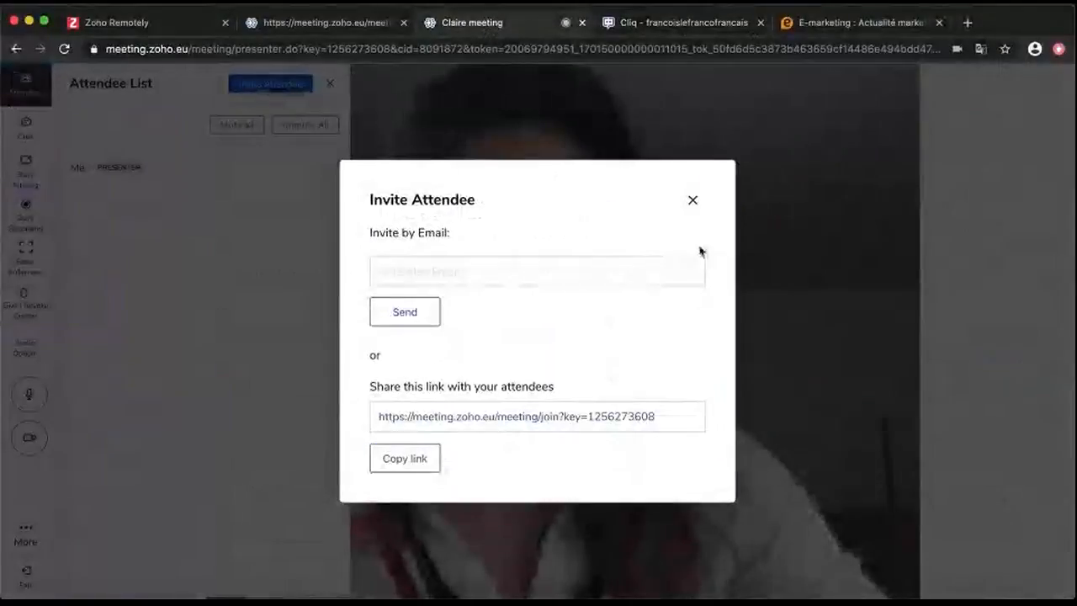
Close the invite form and attendee list, then send 'Tout le monde est là ?' in the meeting chat
click(693, 201)
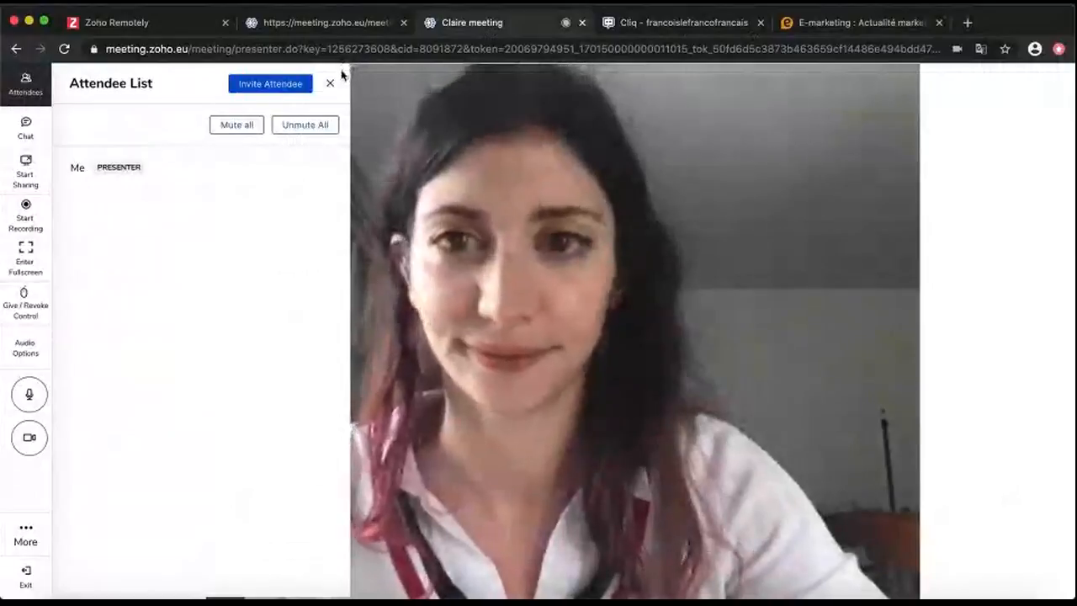
click(330, 83)
click(26, 128)
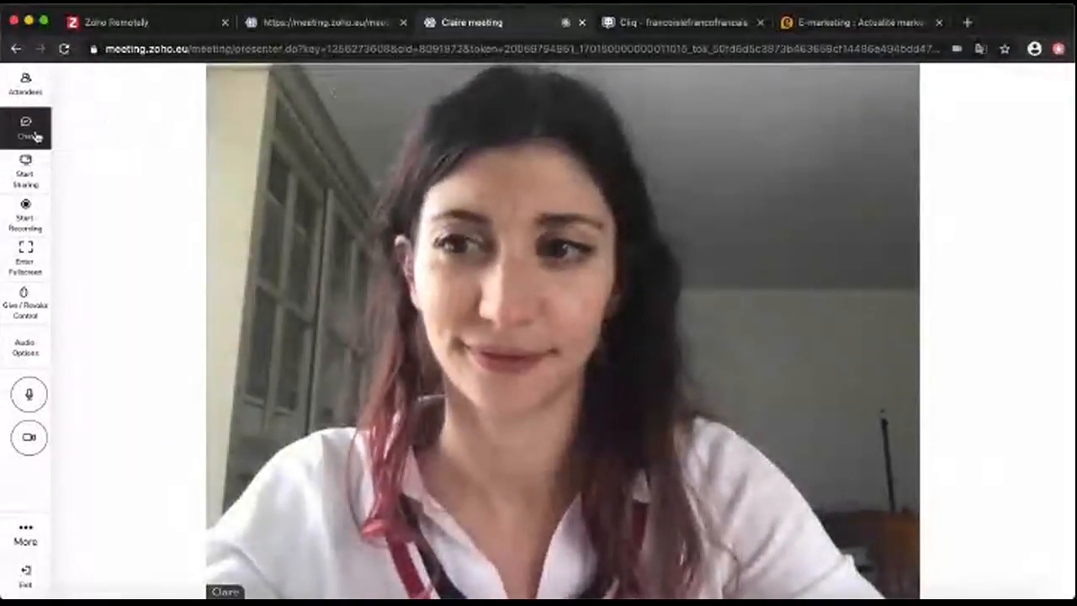
click(190, 542)
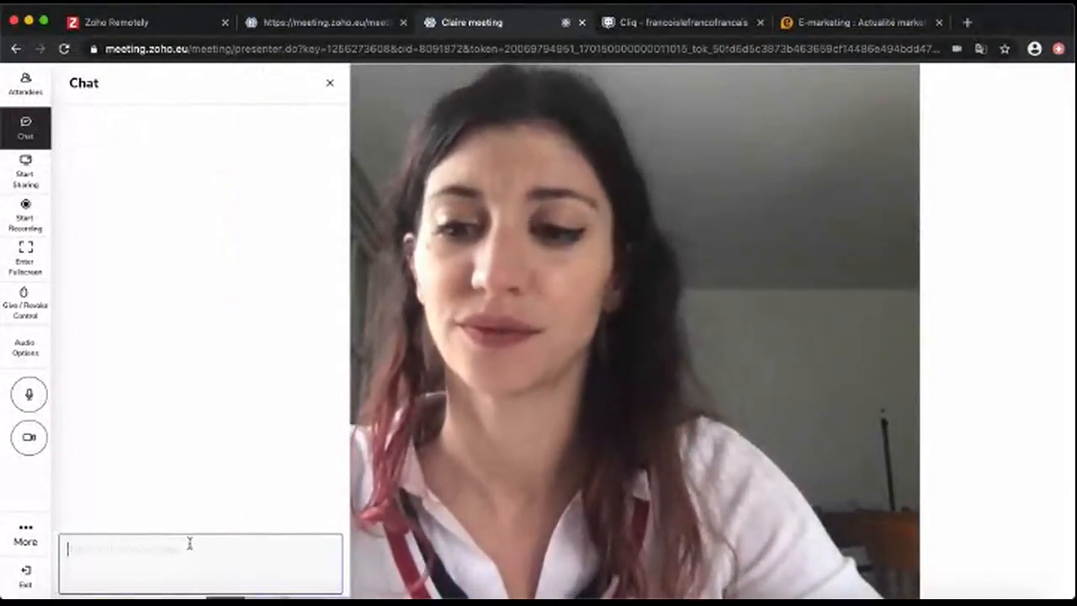
text(Tout le m)
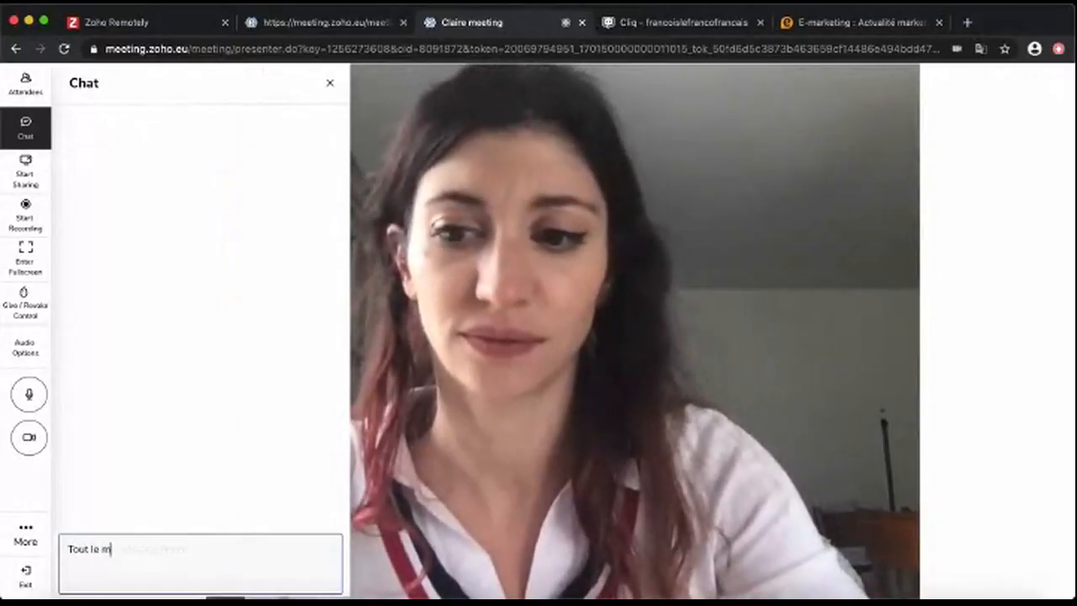
text(onde est là ?)
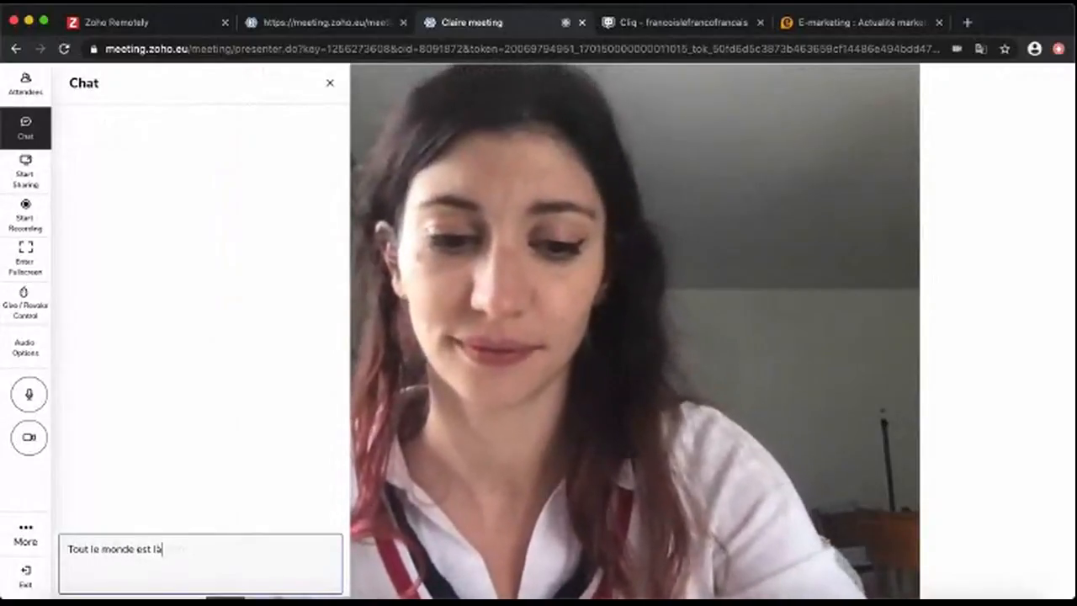
key(Return)
click(330, 86)
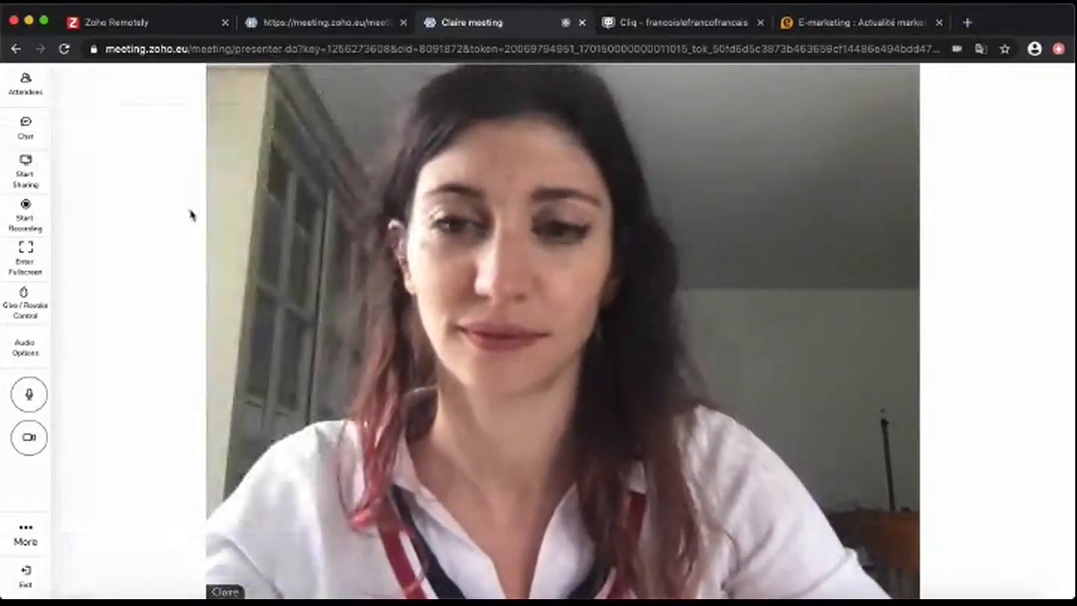
Share the entire screen with the meeting attendees
click(32, 177)
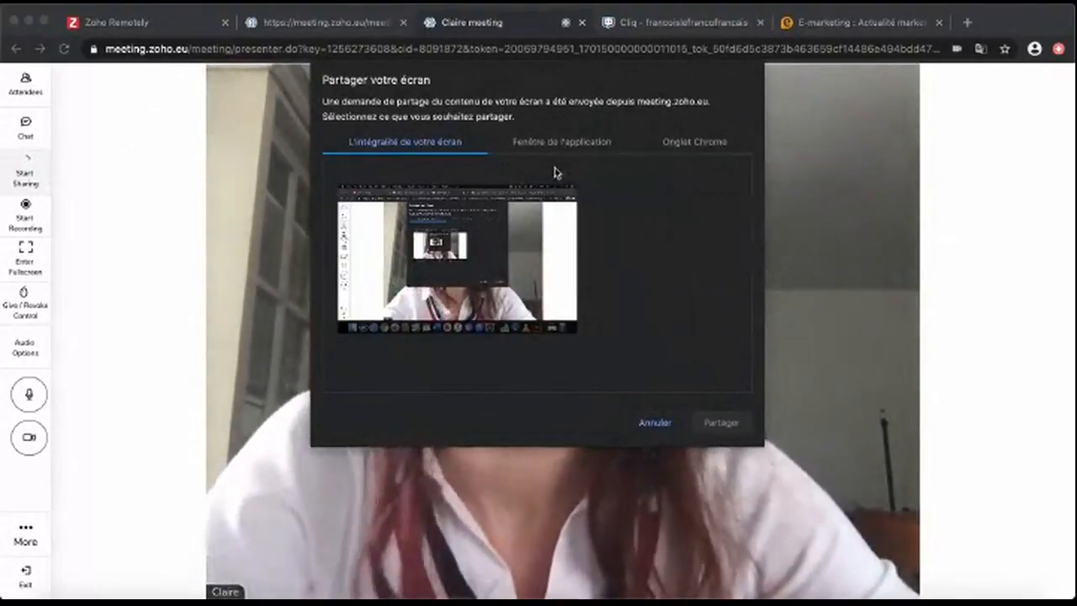
click(562, 239)
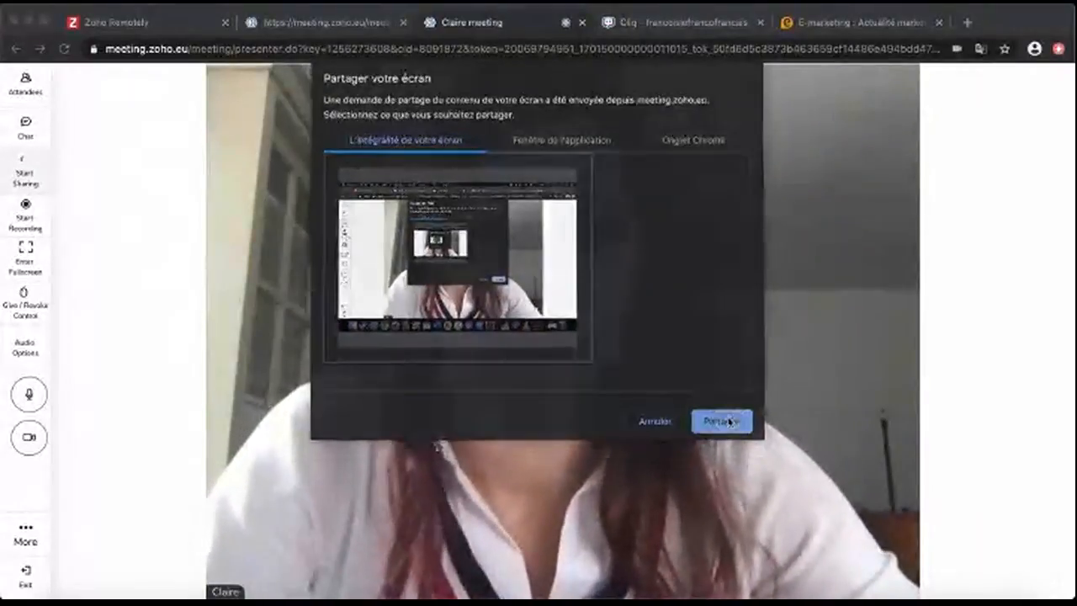
click(721, 423)
Show the e-marketing.fr site to attendees, then return to the meeting and start recording
click(845, 23)
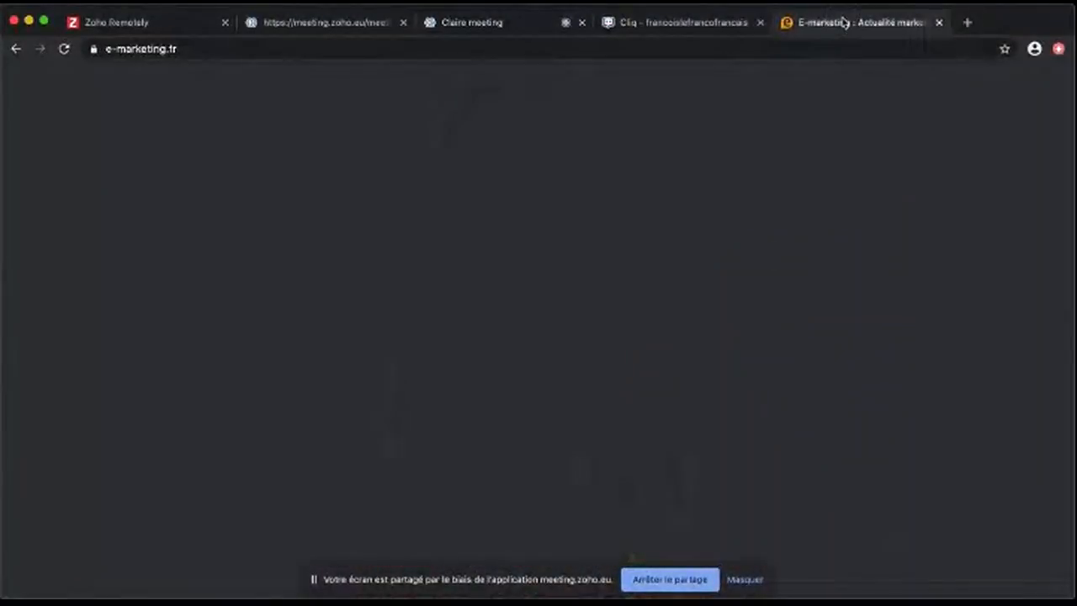
scroll(547, 390, down, 5)
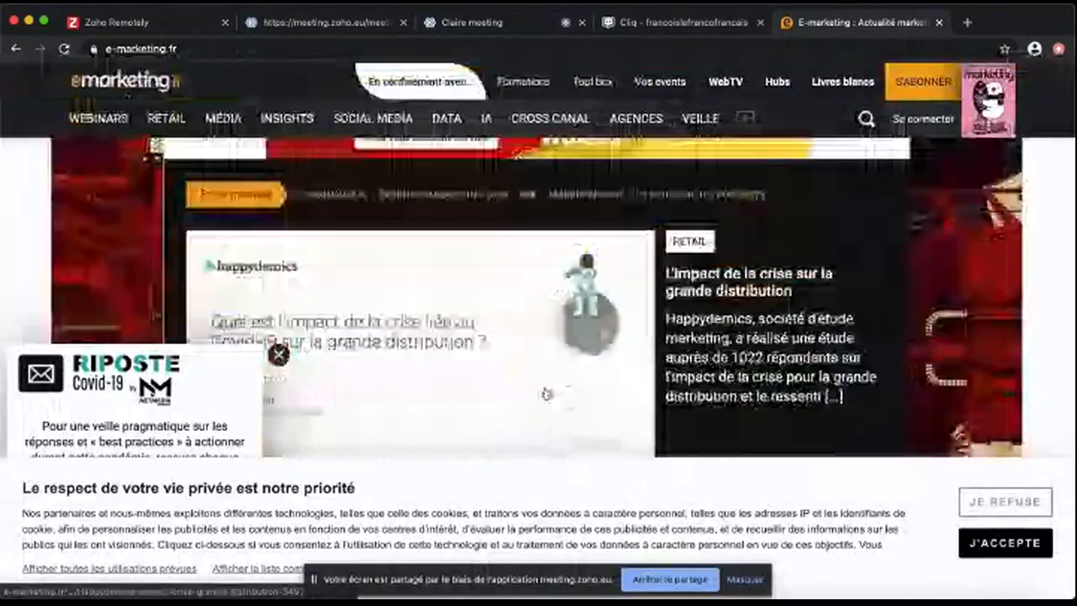
scroll(547, 391, down, 3)
scroll(547, 390, up, 5)
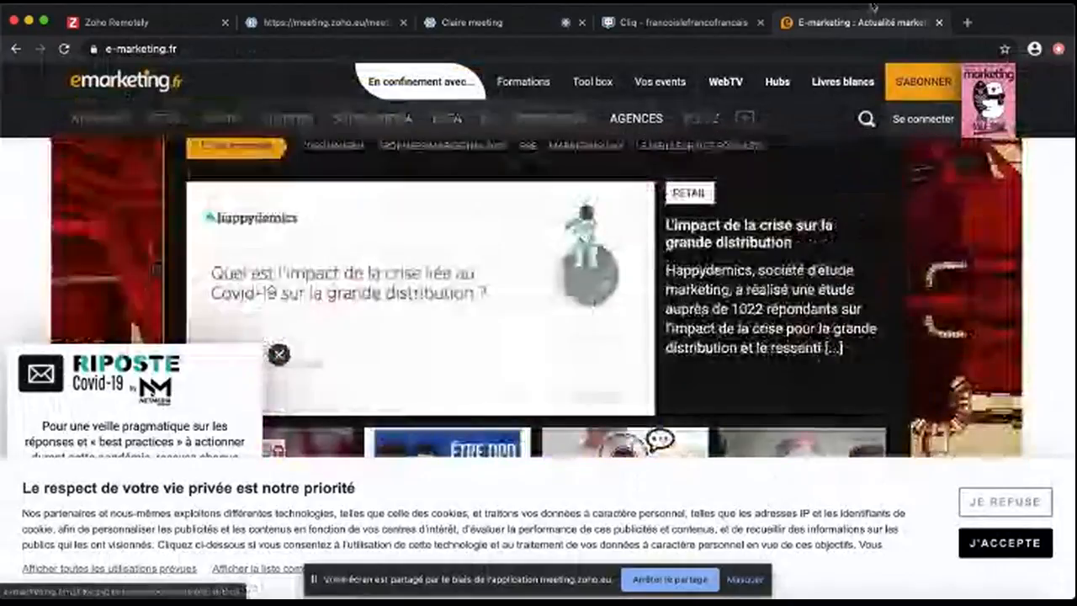
click(497, 23)
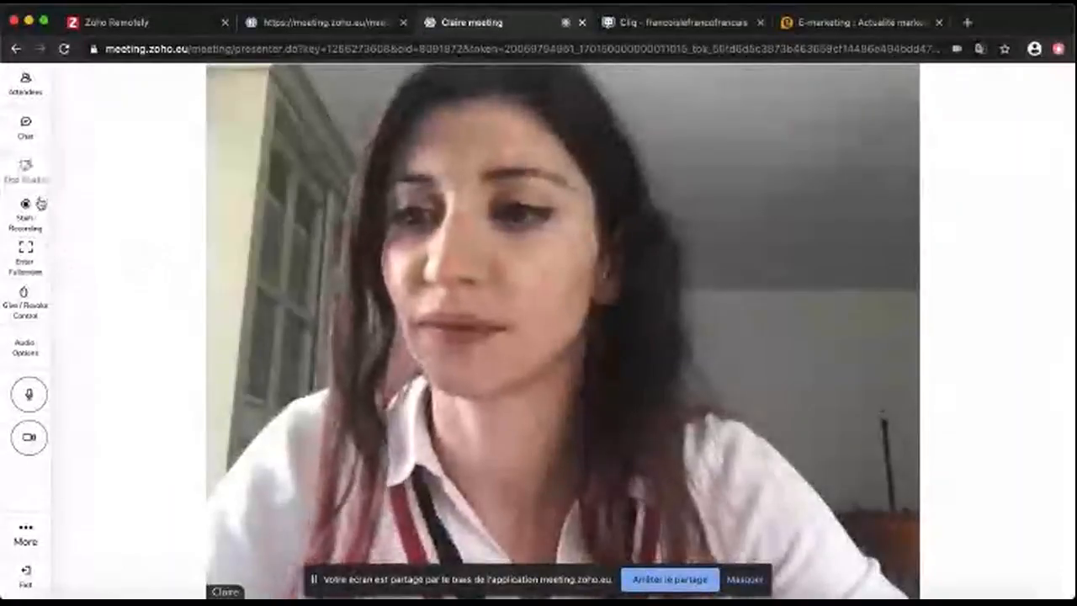
click(26, 206)
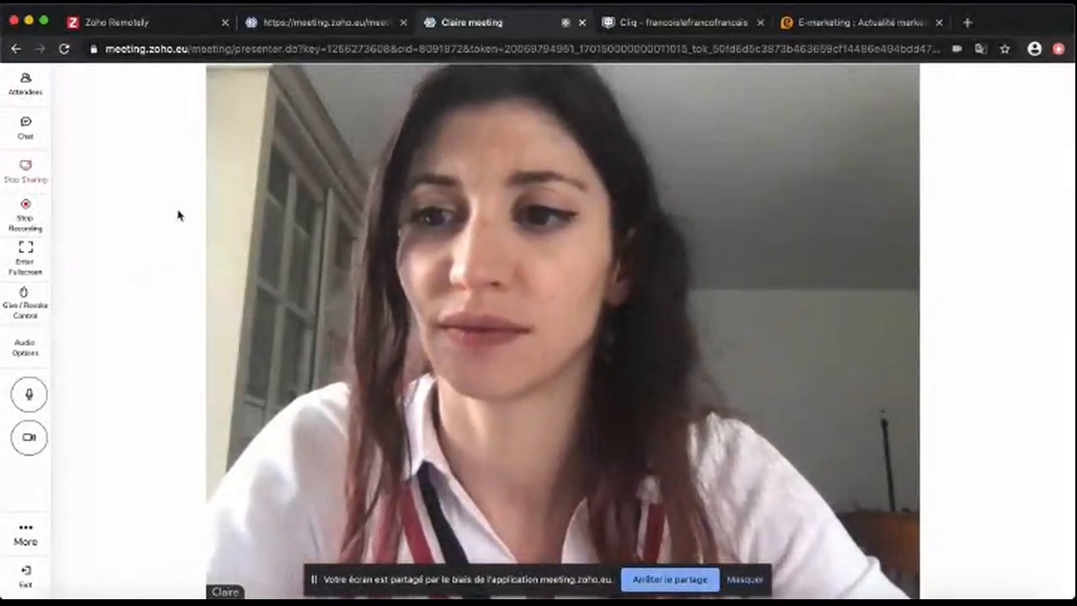
Open 'Ebauche contenu webinar' from writer.zoho.eu in a new tab, then return to the meeting
click(967, 25)
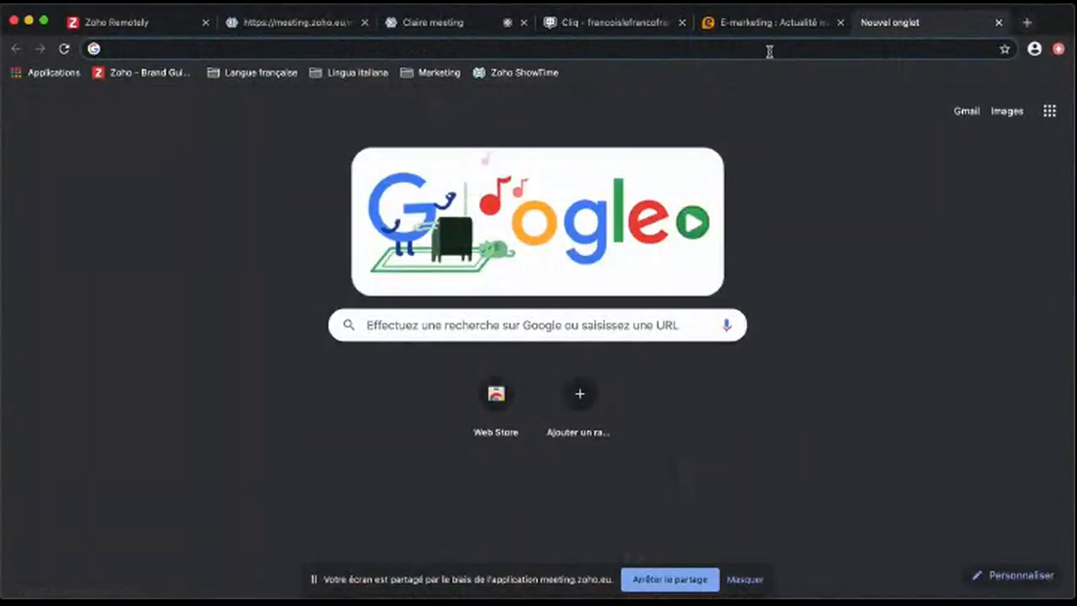
text(writer.zoho)
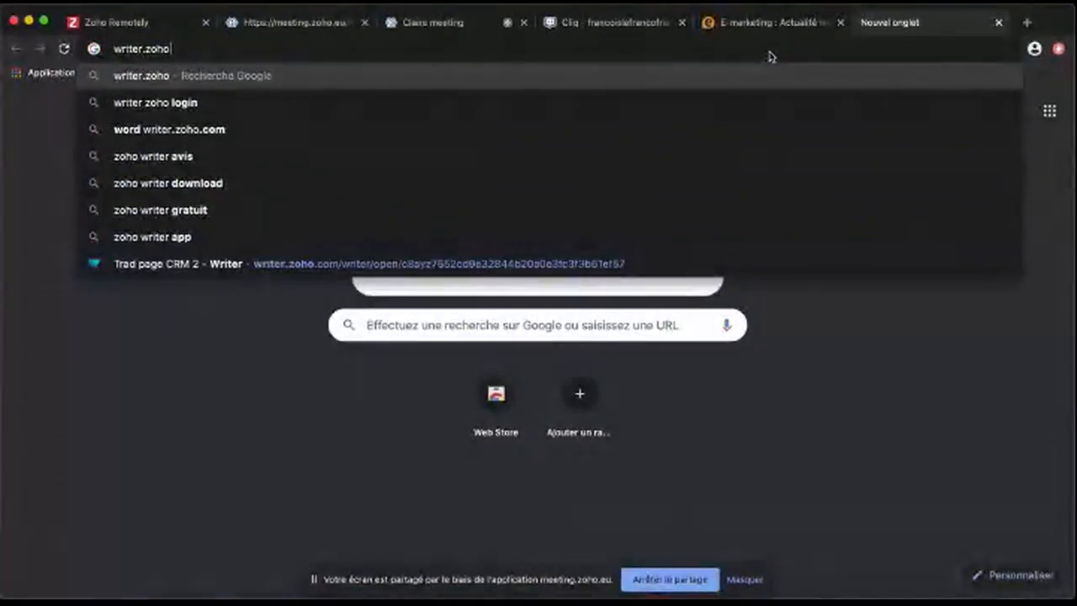
text(.eu)
key(Return)
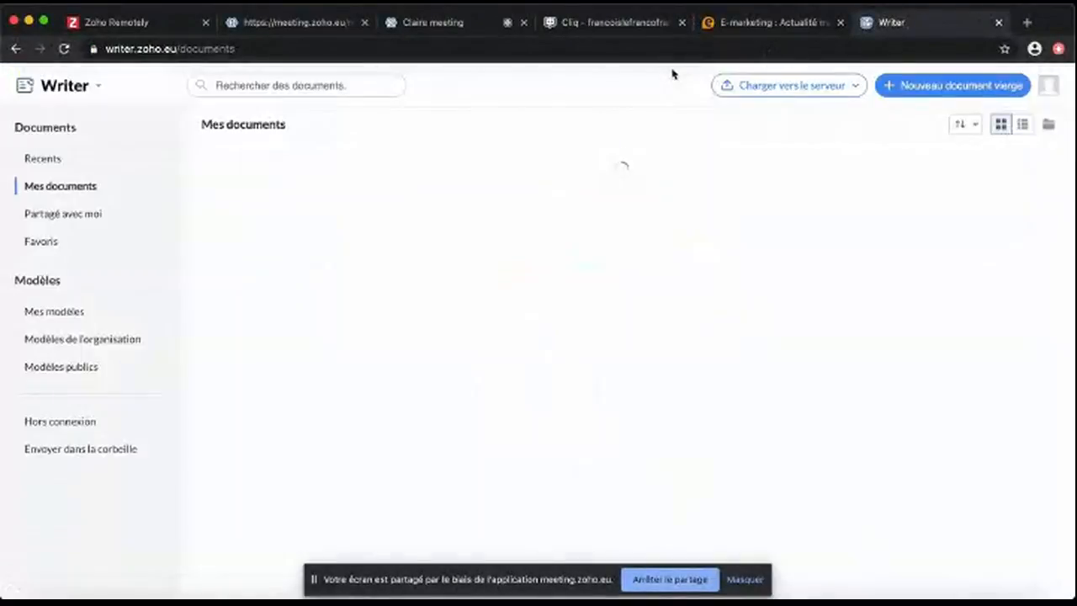
click(337, 242)
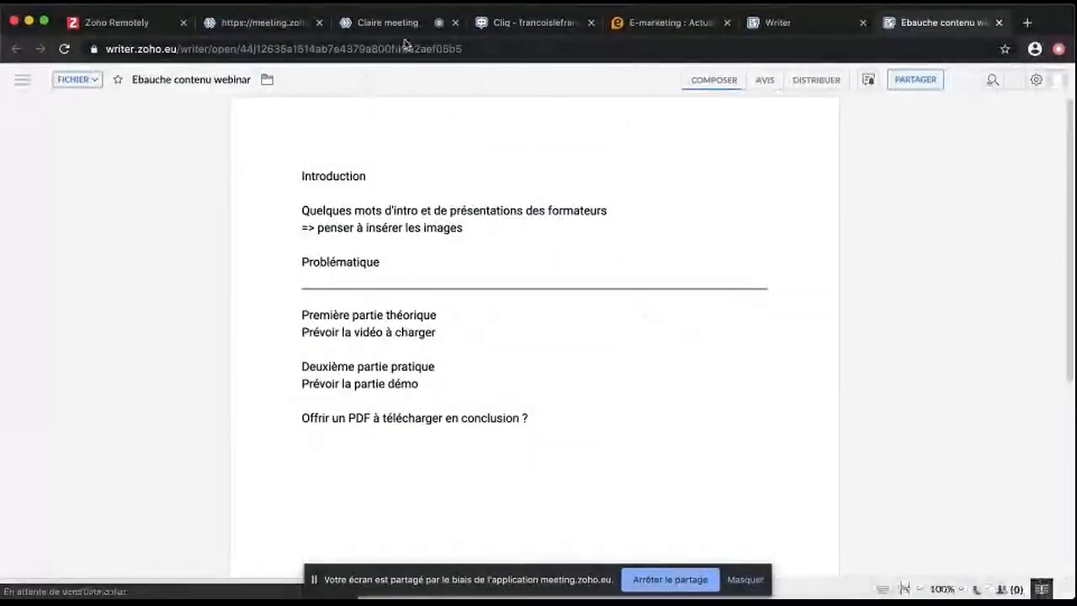
click(396, 25)
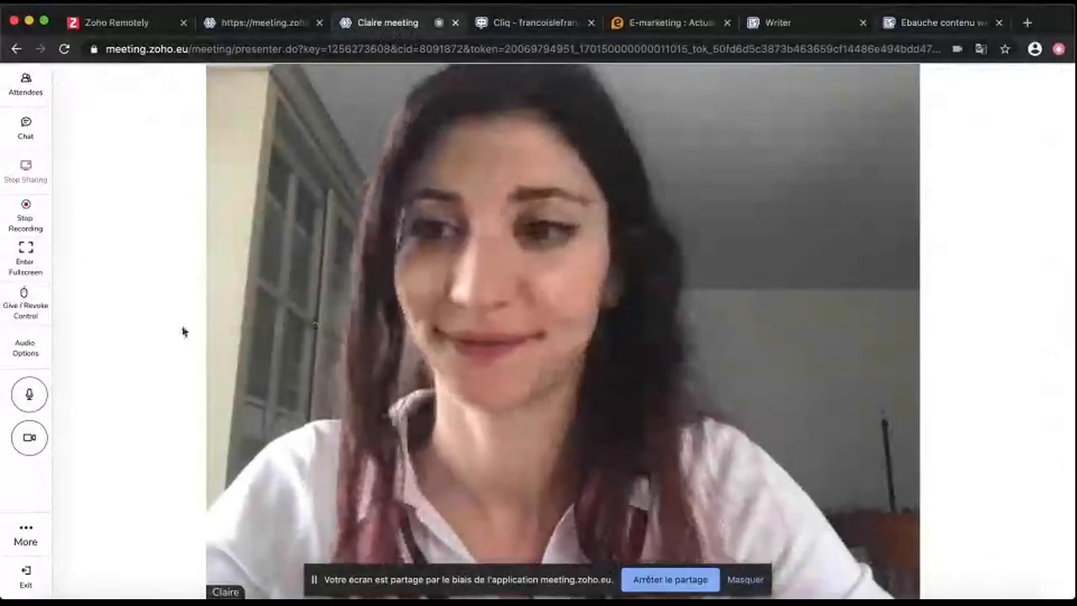
Stop screen sharing, toggle fullscreen on and off, and check the Give Control panel
click(32, 188)
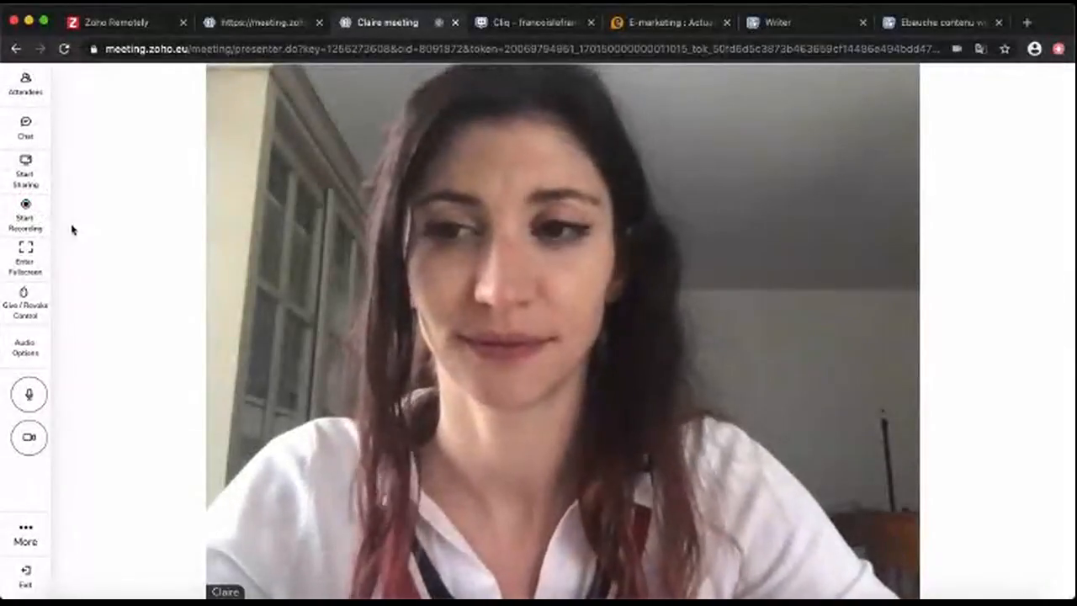
click(26, 268)
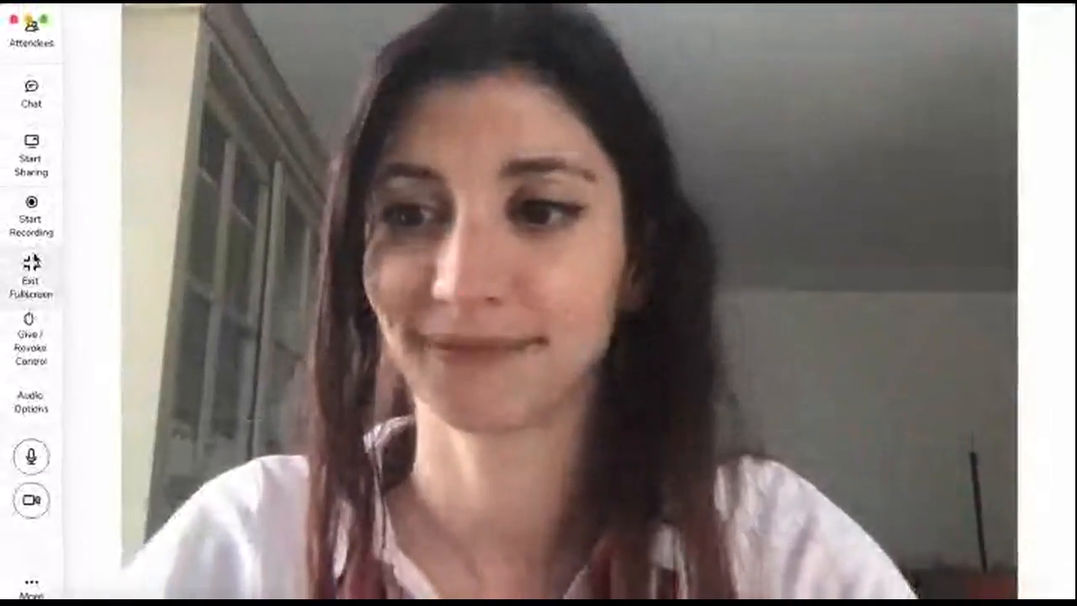
click(32, 261)
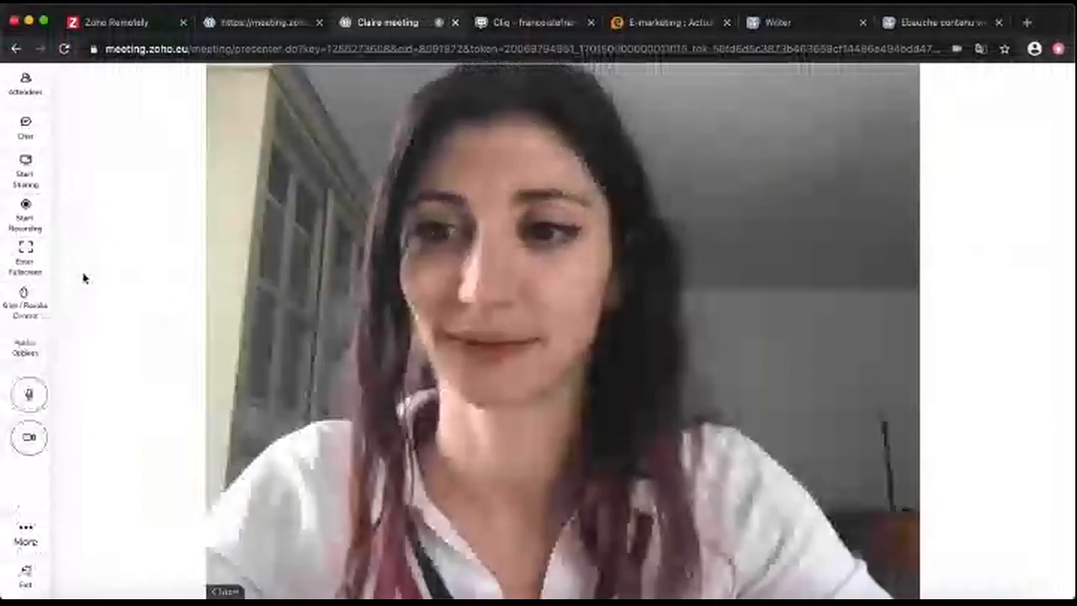
click(38, 303)
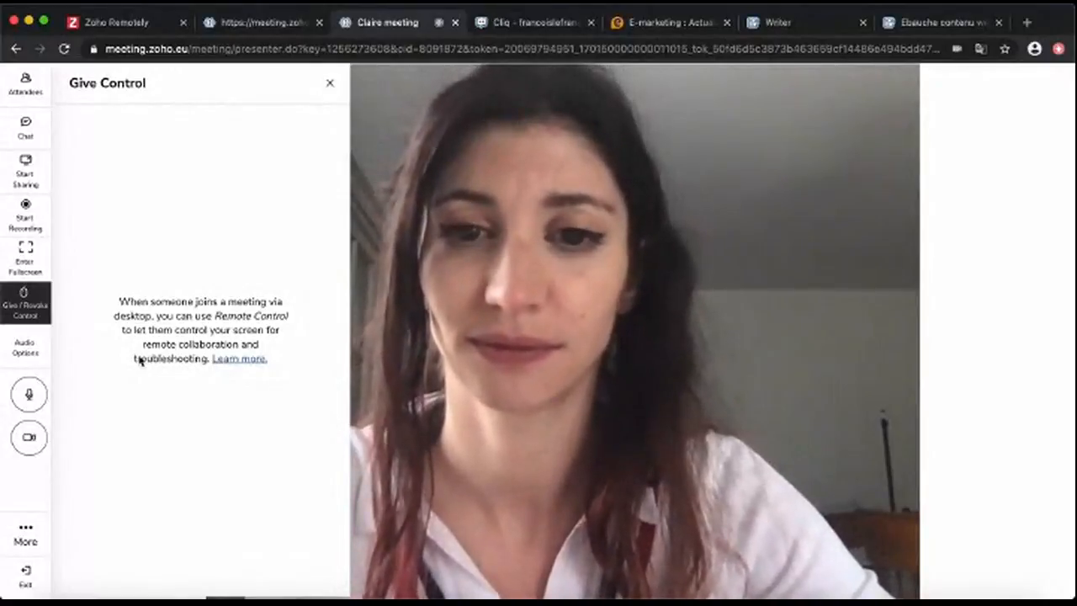
click(330, 82)
Unmute the microphone, turn the camera off and back on, and check the More options
click(35, 350)
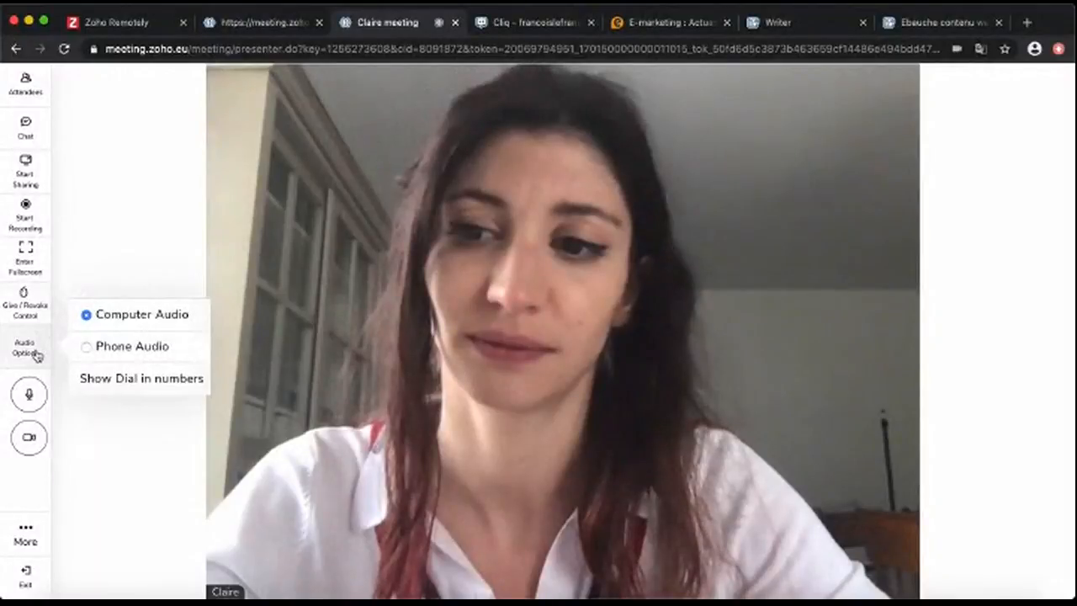
click(36, 396)
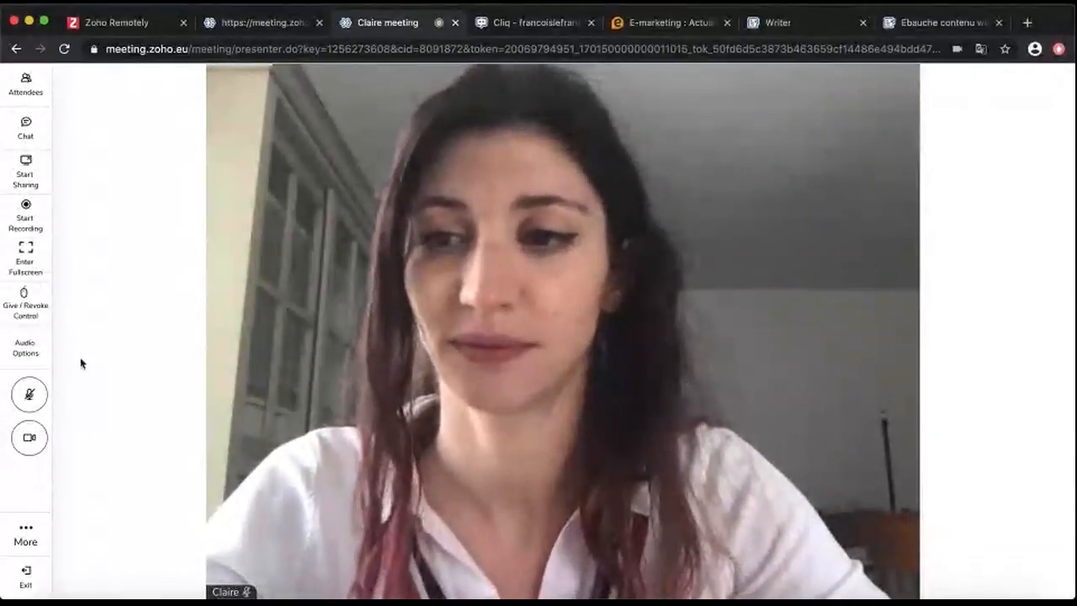
click(30, 440)
click(34, 440)
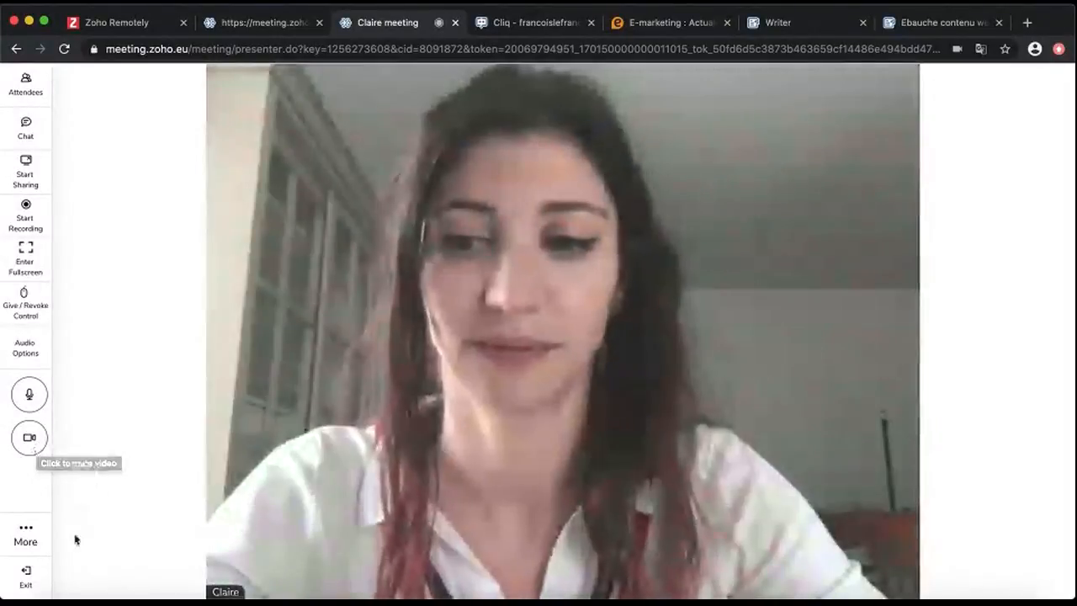
click(26, 541)
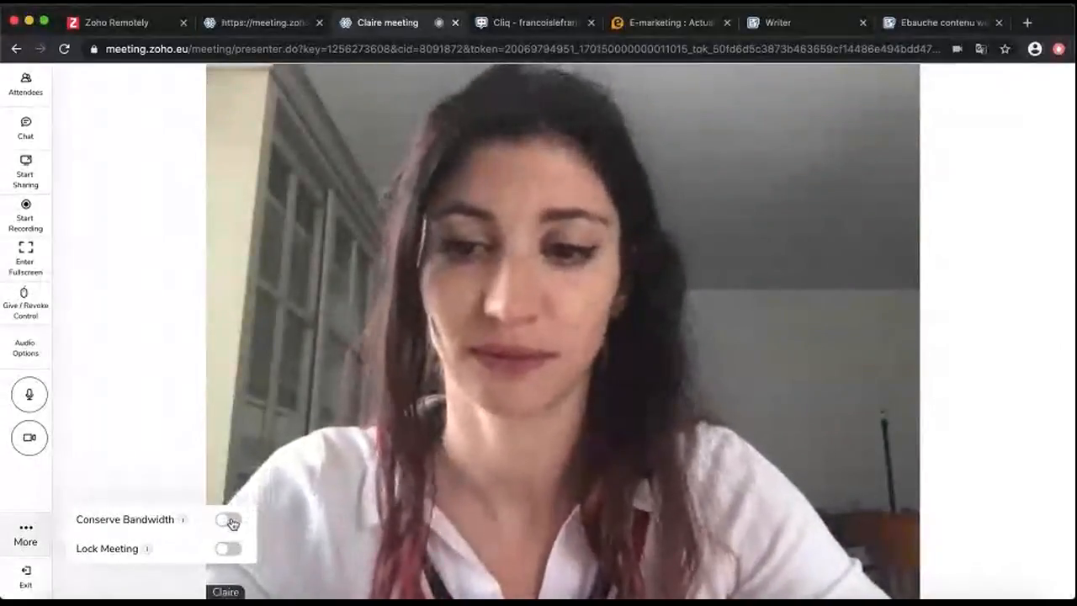
click(97, 581)
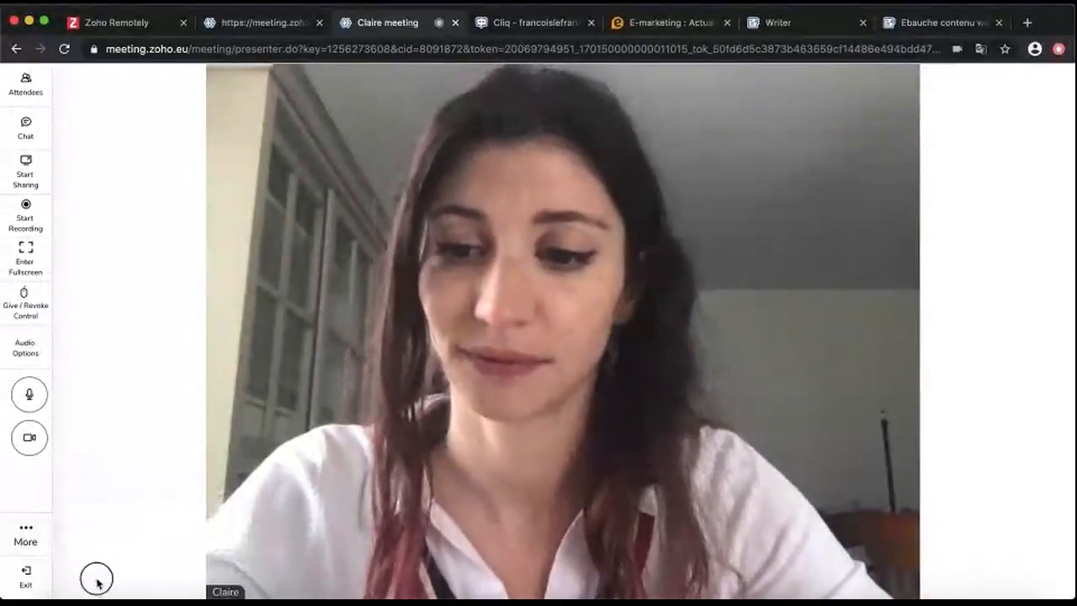
End the meeting for all participants and go back to the Zoho Meeting home tab
click(30, 580)
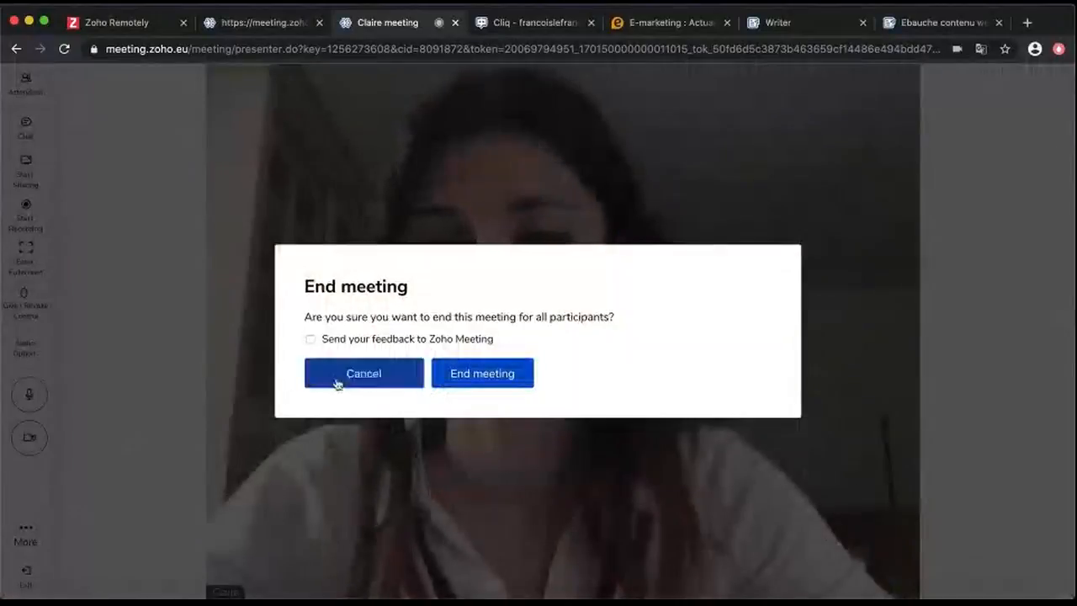
click(473, 377)
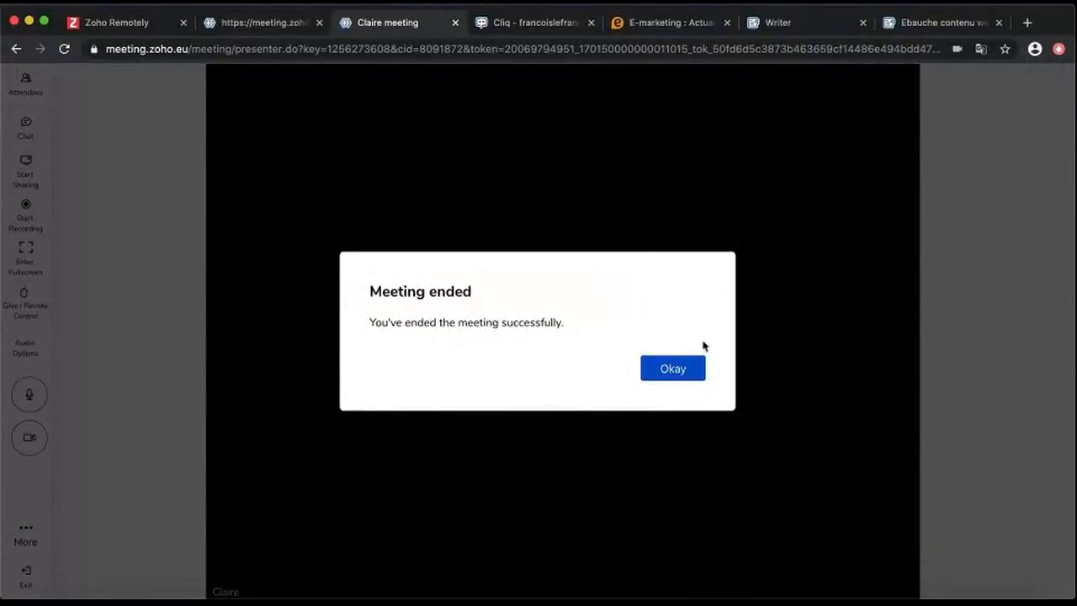
click(678, 371)
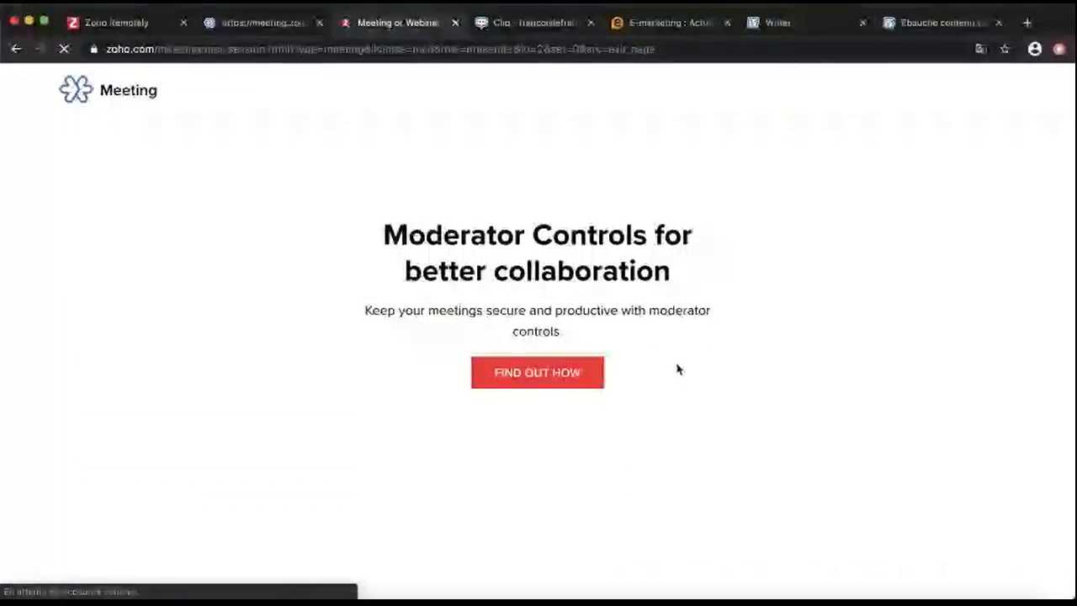
click(265, 23)
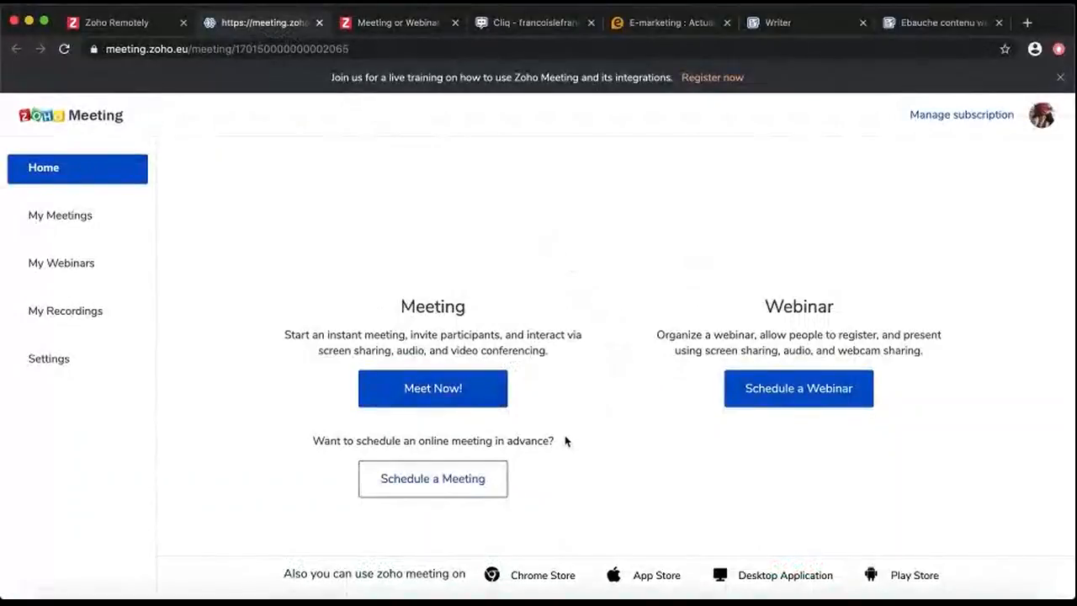
Start a new meeting titled 'Réunion Claire et François' with agenda 'Point sur le projet client'
click(426, 479)
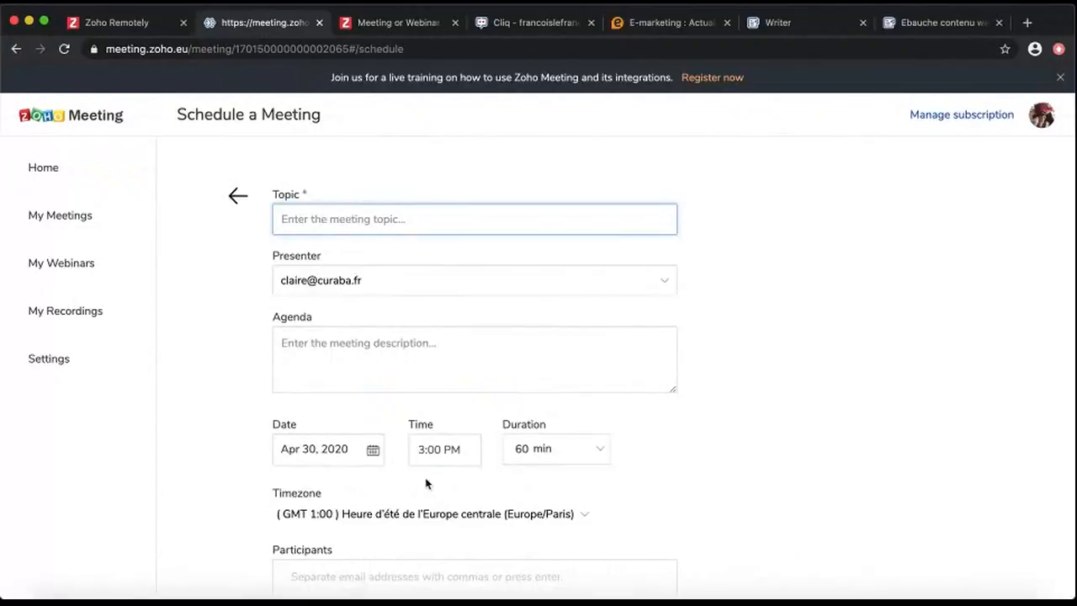
text(Réunion)
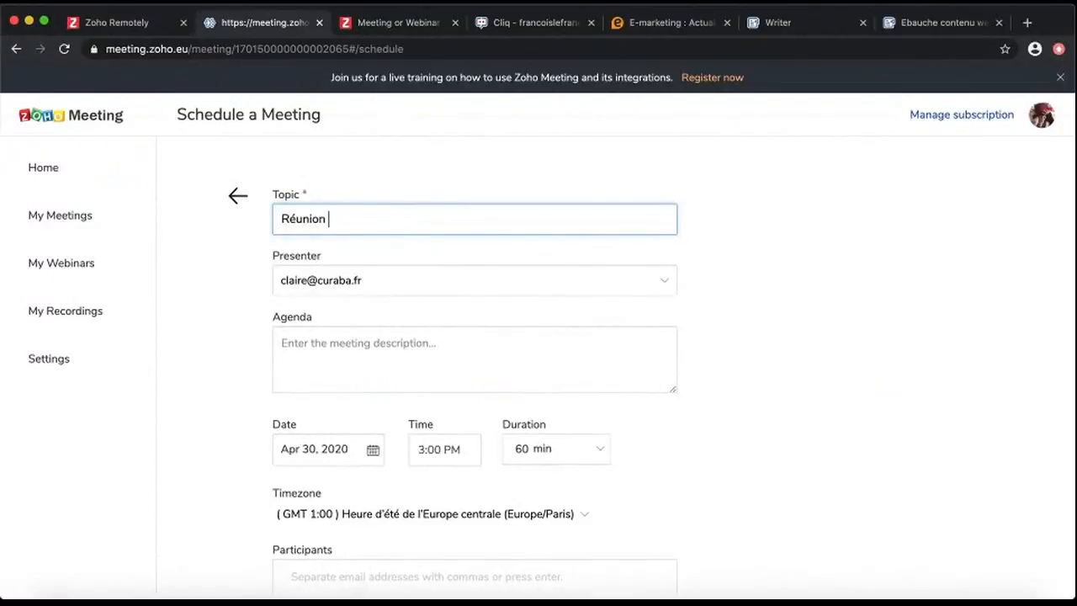
text( Claire et)
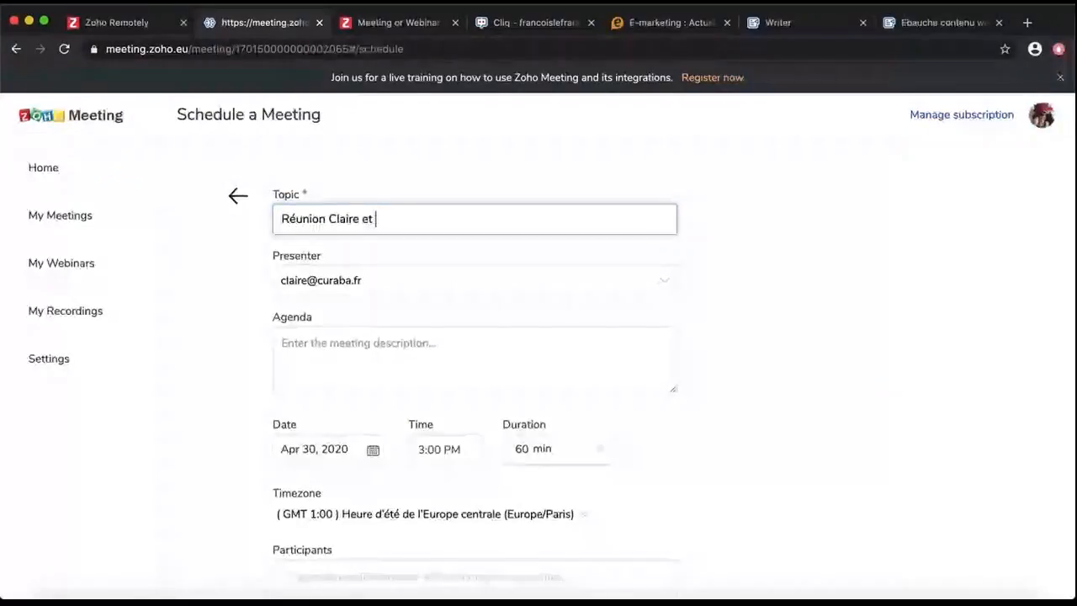
text( François)
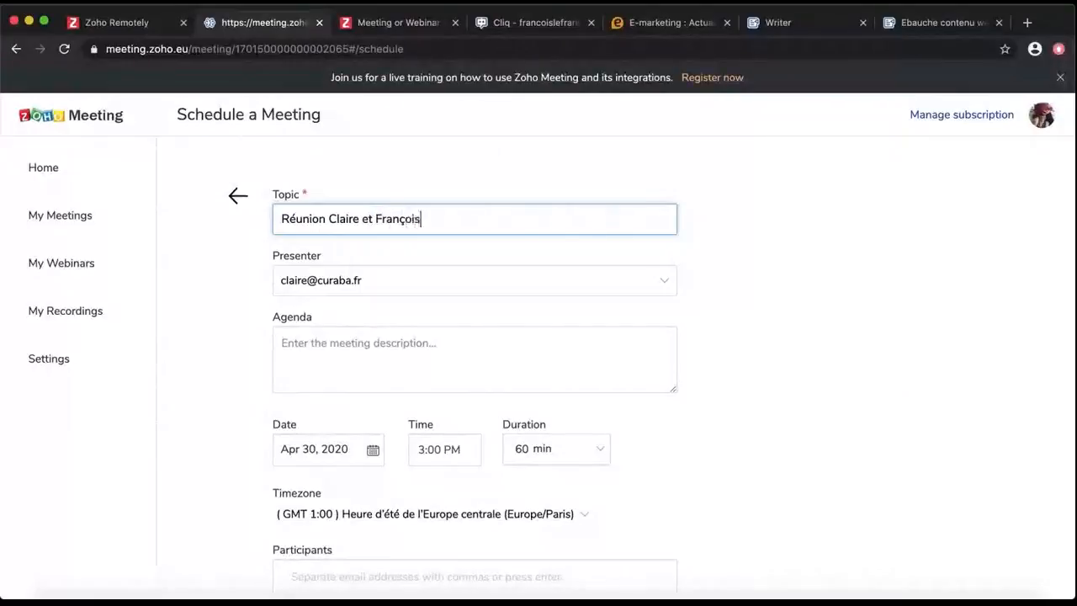
click(454, 360)
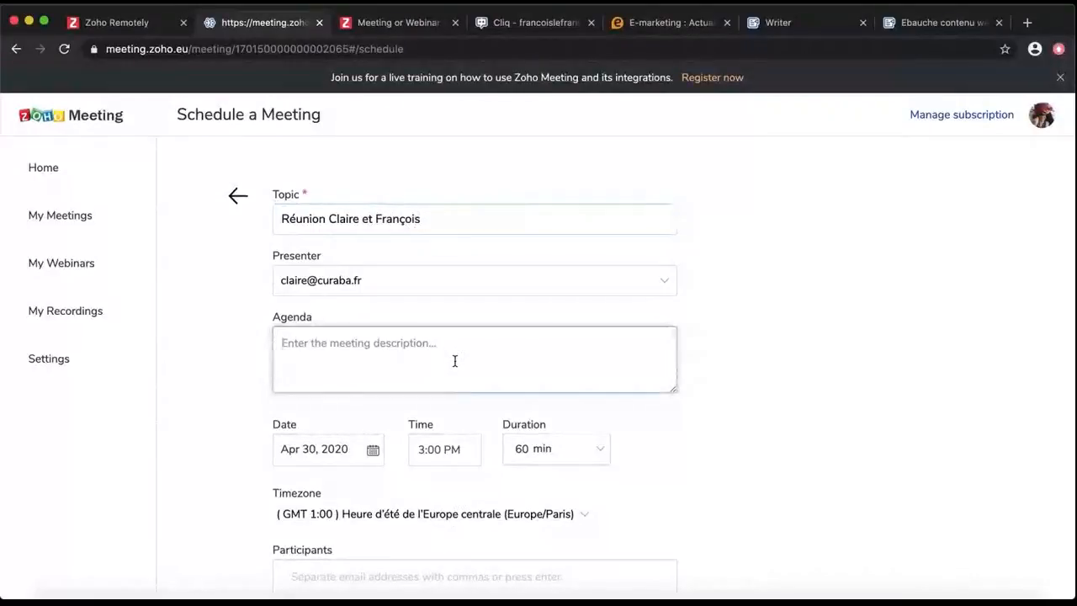
text(Point sur)
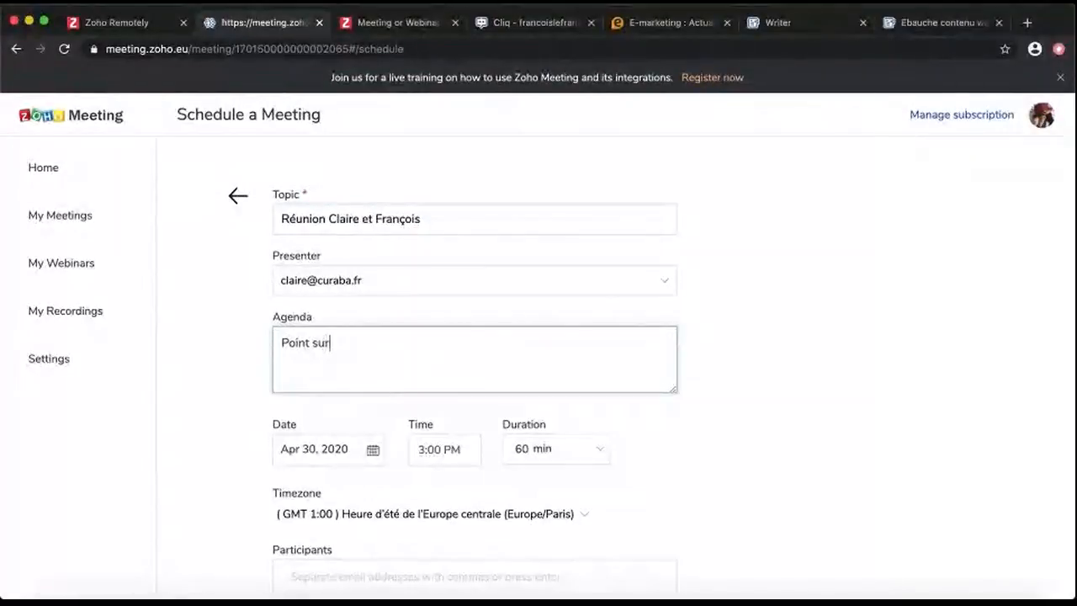
text( le projet client de mai)
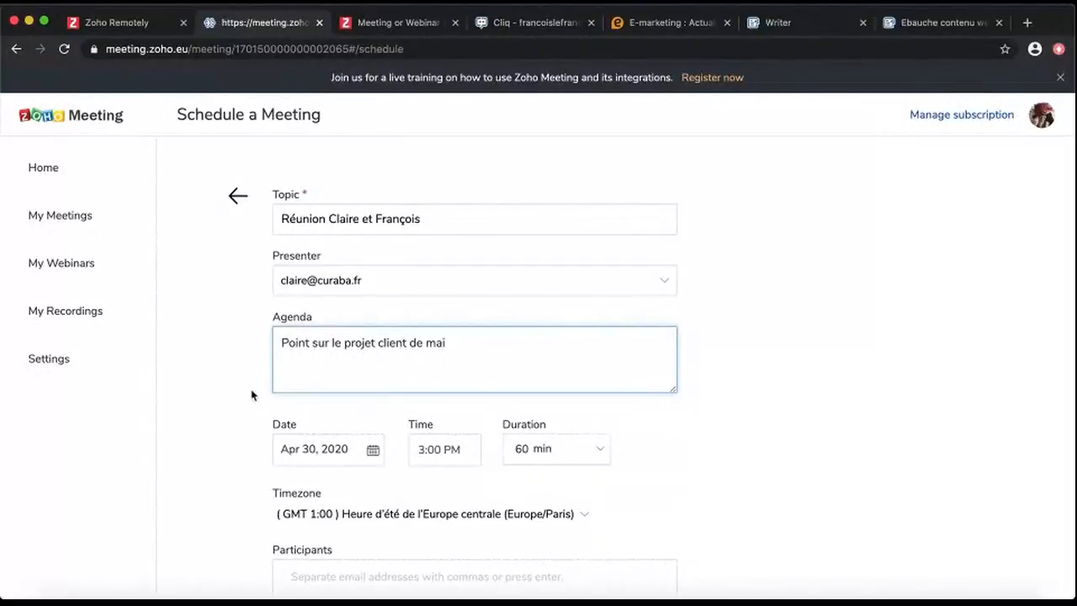
Set the meeting date to May 5, 2020 and the start time to 10:00 AM
scroll(251, 394, down, 2)
click(350, 372)
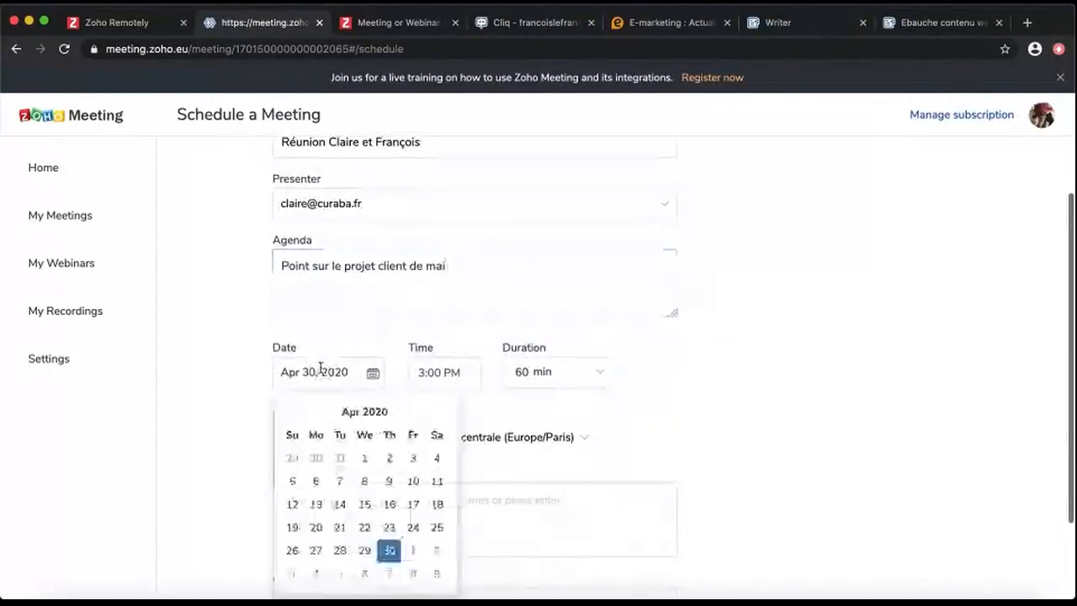
click(340, 574)
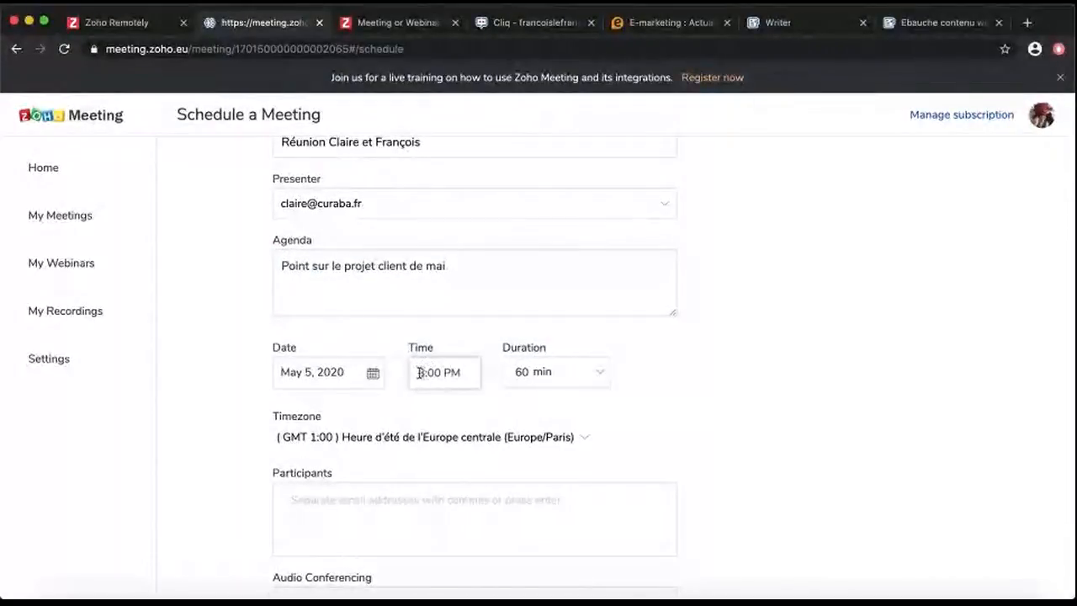
text(10)
drag(460, 371, 453, 372)
text(A)
Add the suggested participant found by name and schedule the meeting
click(499, 536)
scroll(664, 361, down, 2)
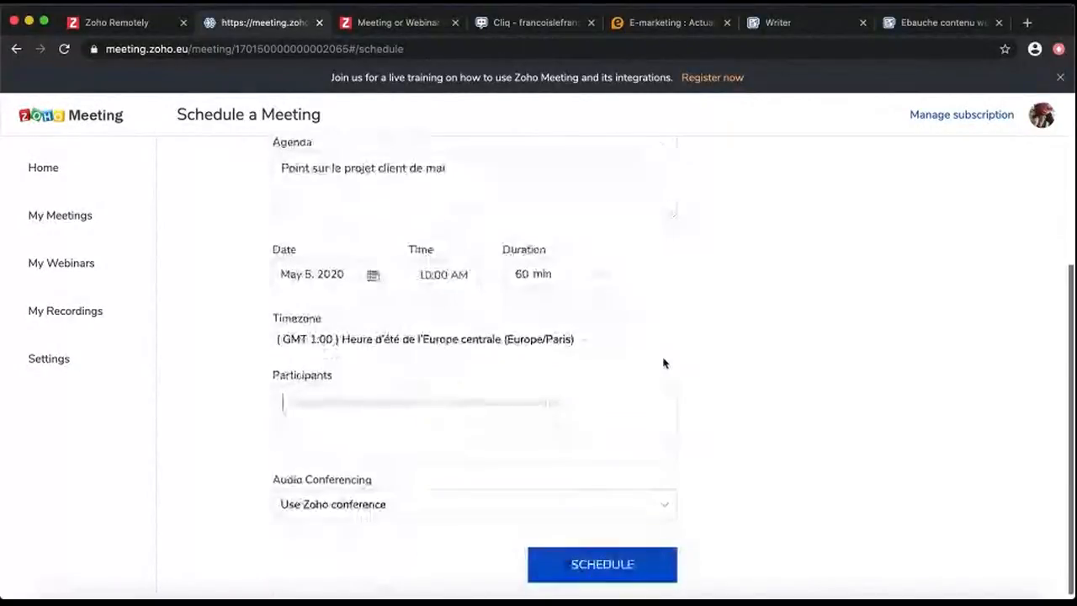
text(francoi)
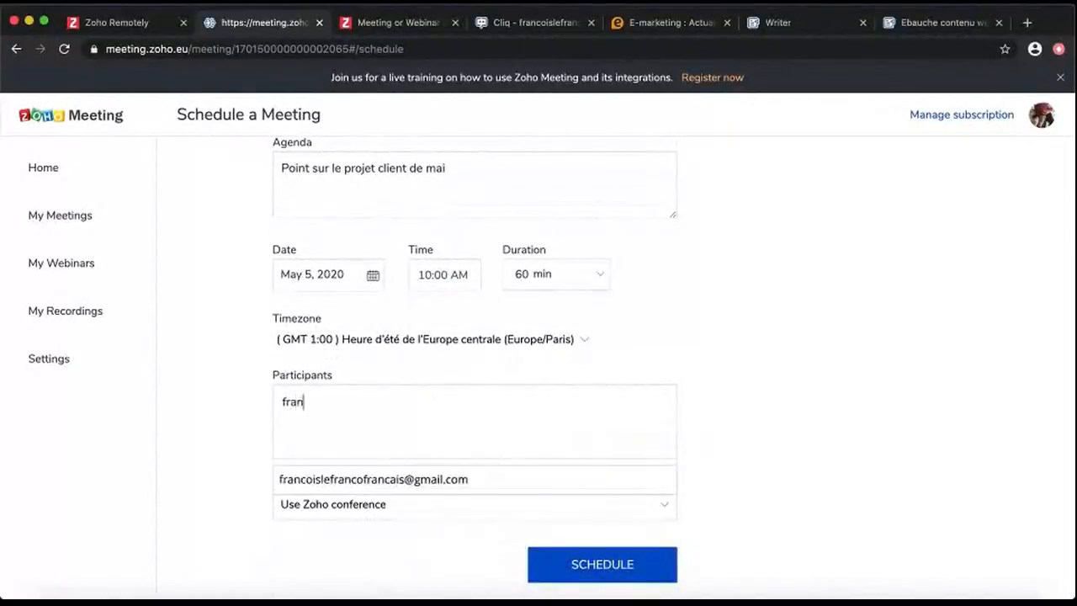
click(434, 481)
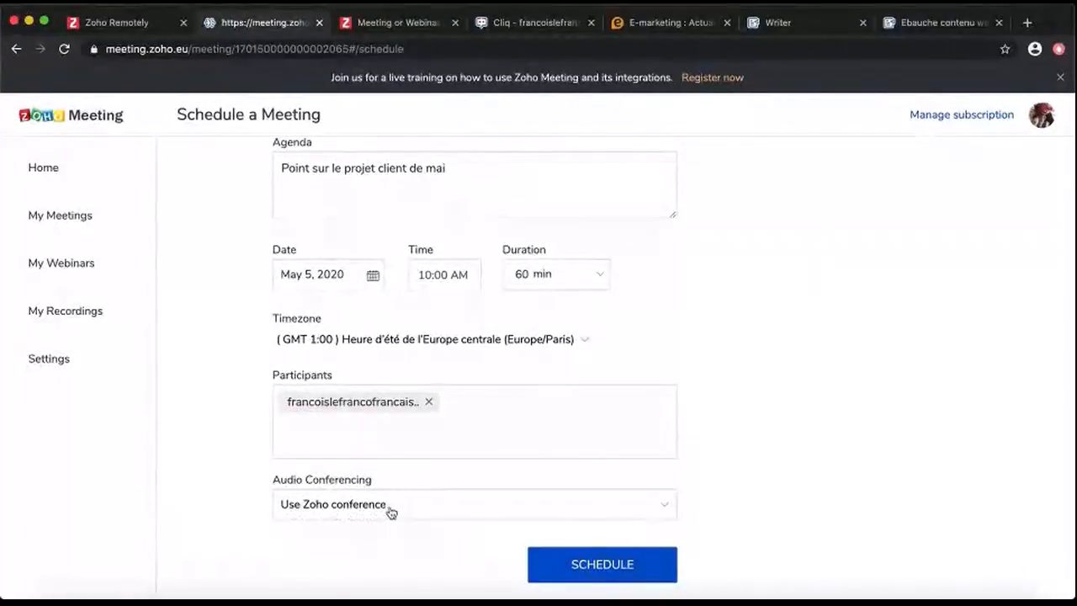
click(583, 570)
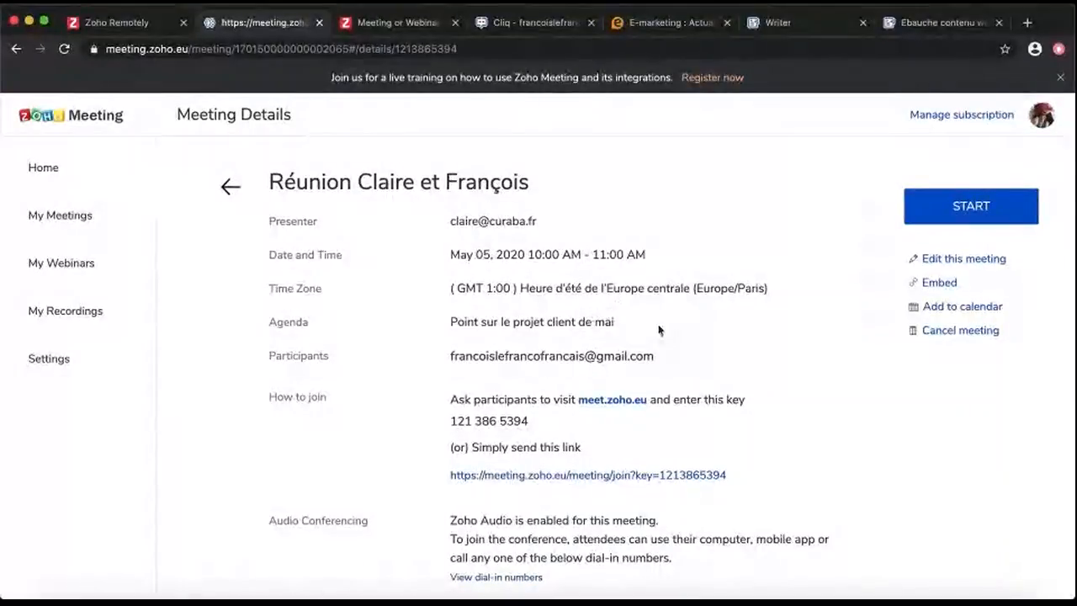
Review the new meeting's details, then open My Meetings to see it listed on May 5
scroll(800, 366, down, 1)
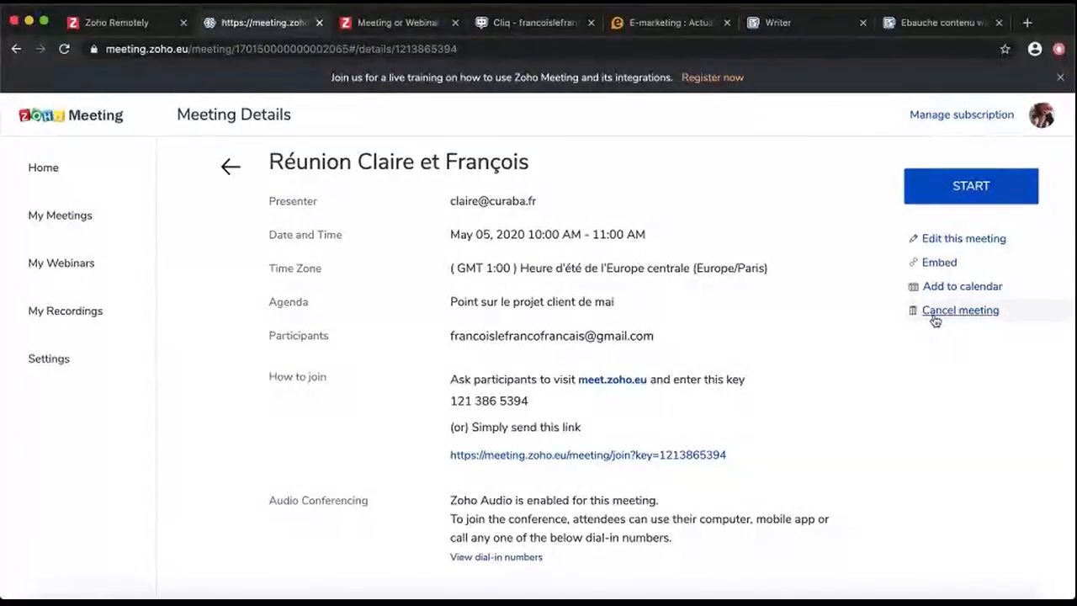
click(77, 226)
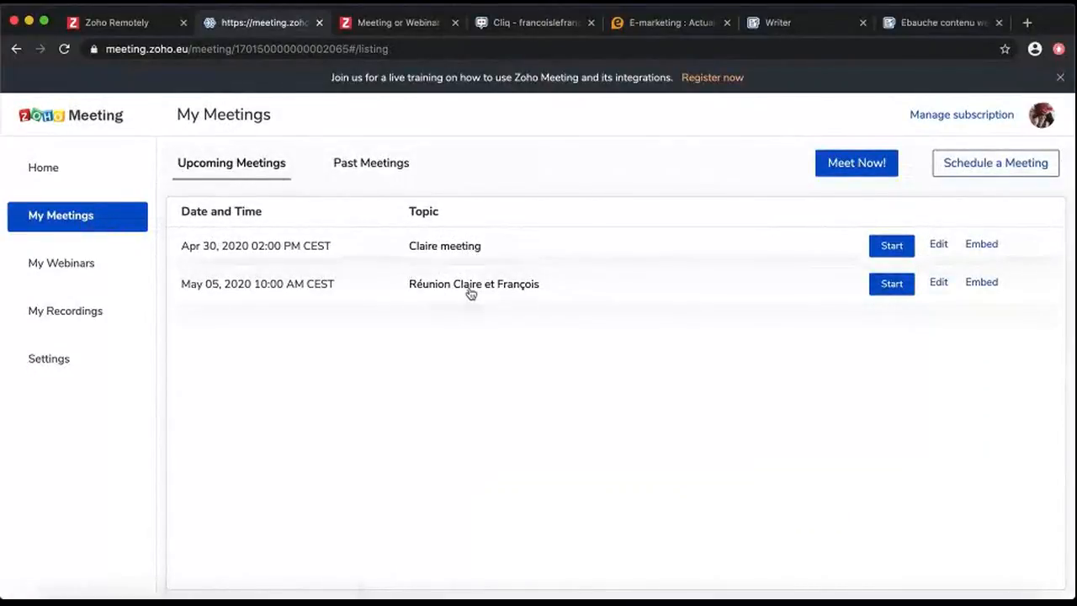
Browse past meetings, recordings and upcoming webinars, then return Home to schedule a webinar
click(370, 164)
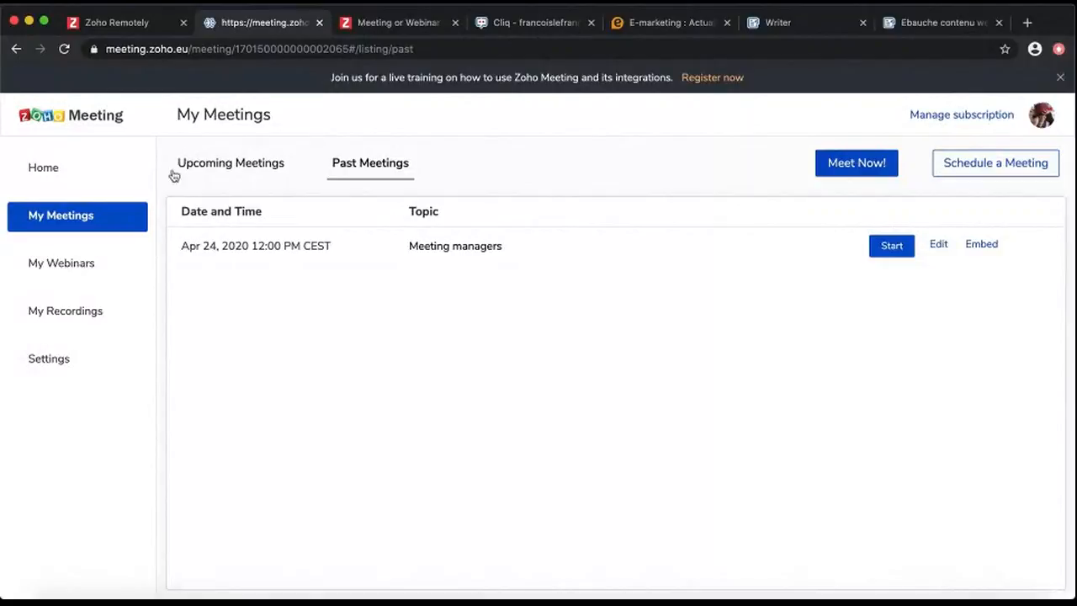
click(106, 314)
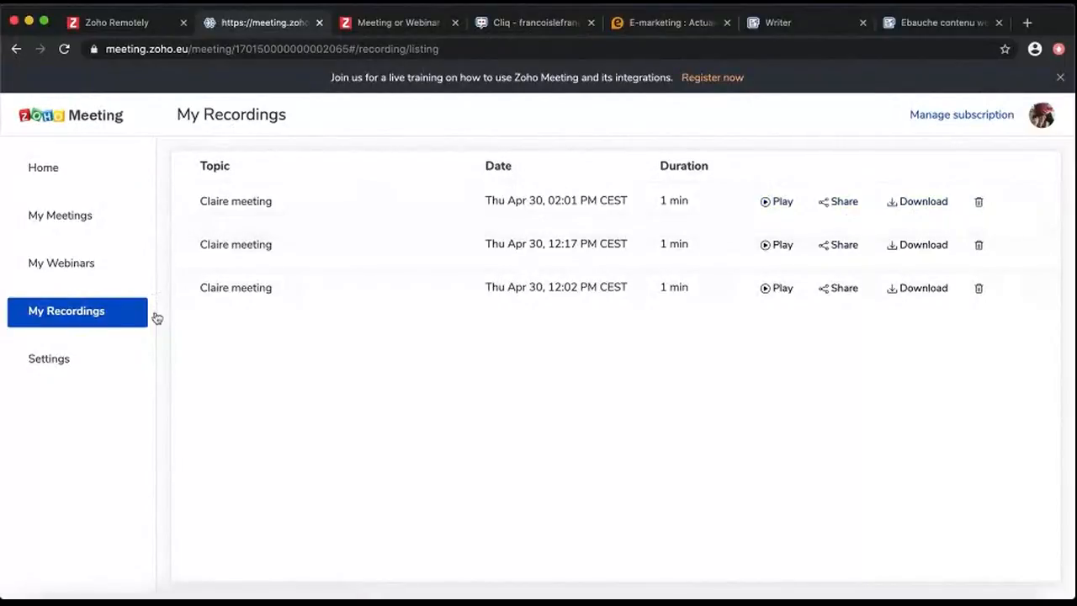
click(109, 269)
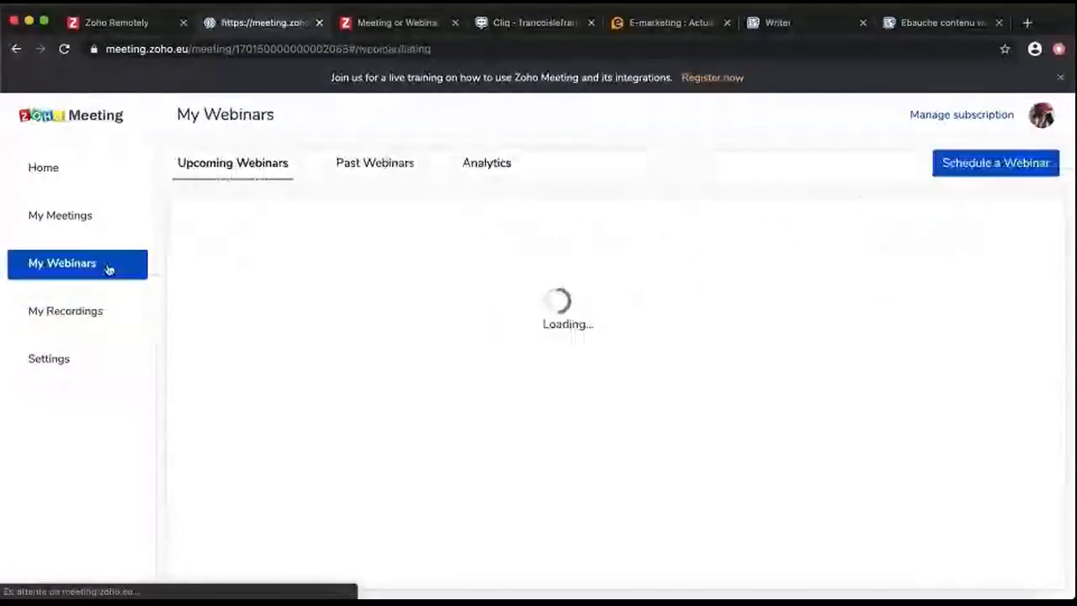
click(81, 174)
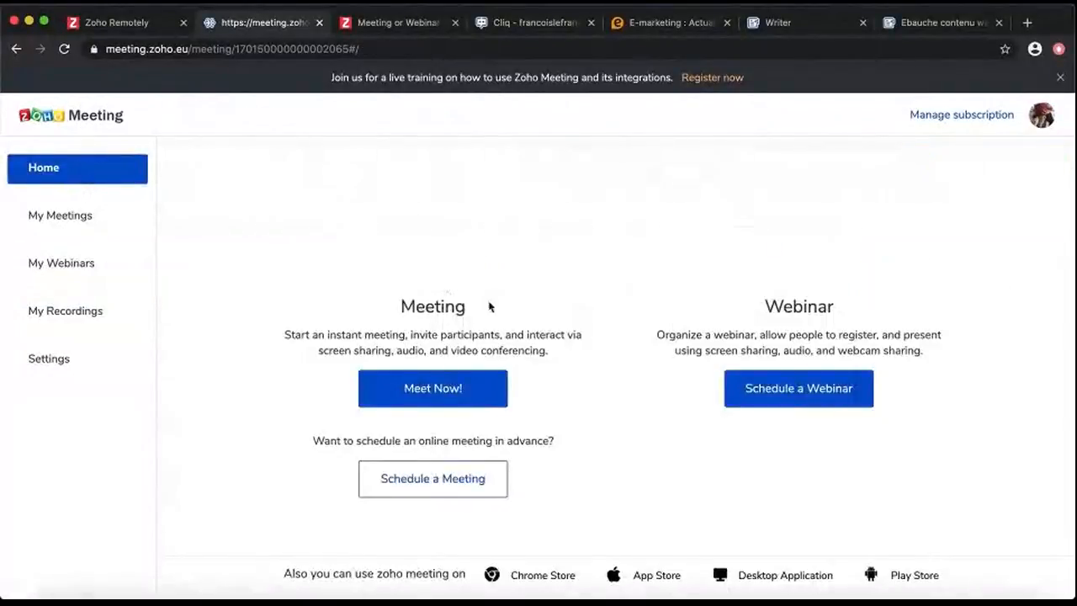
click(821, 393)
Title the webinar 'Webinar marketing' and add the French multichannel-marketing description
click(502, 214)
text(Webinar marketing)
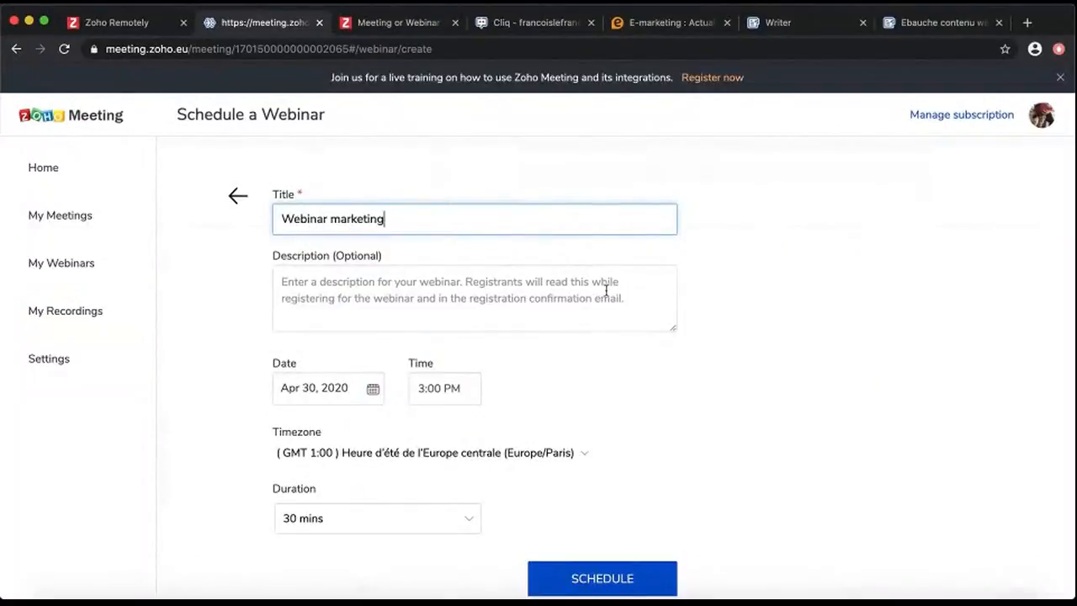
click(606, 290)
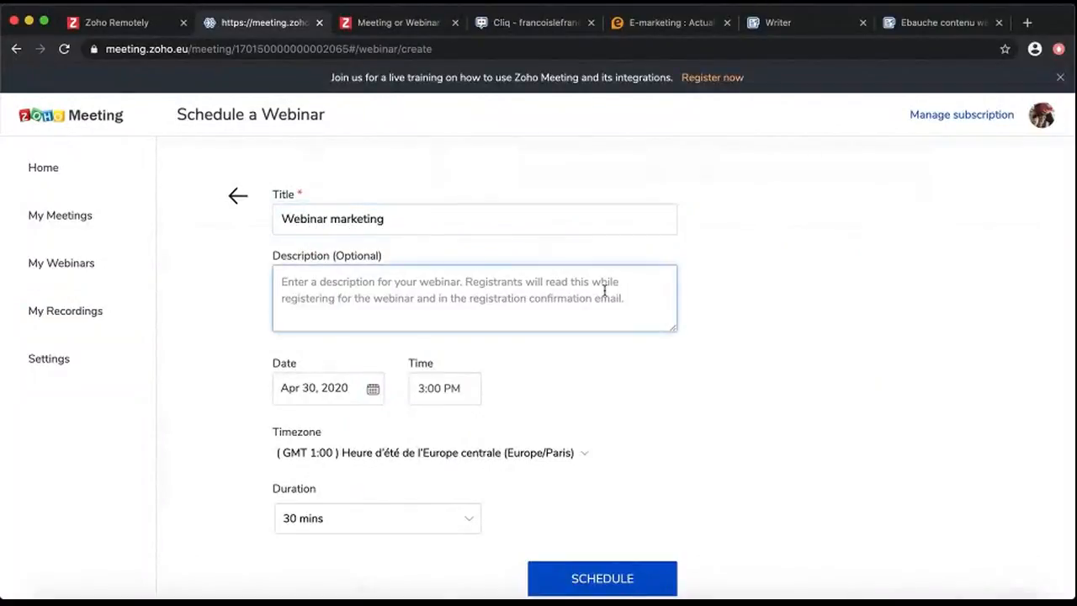
text(Venez découvrir les)
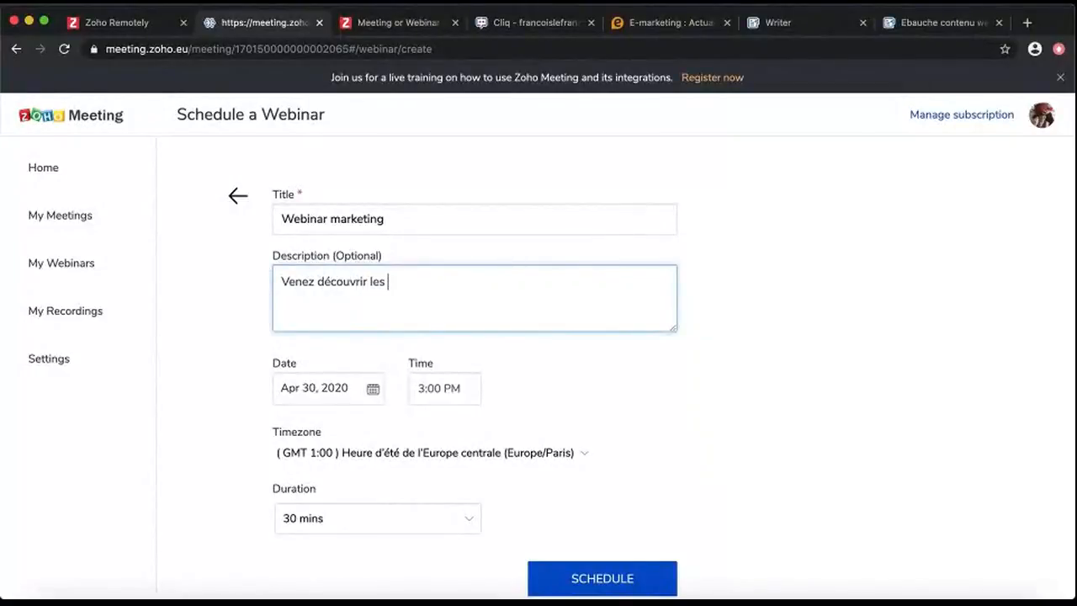
text( solutions market)
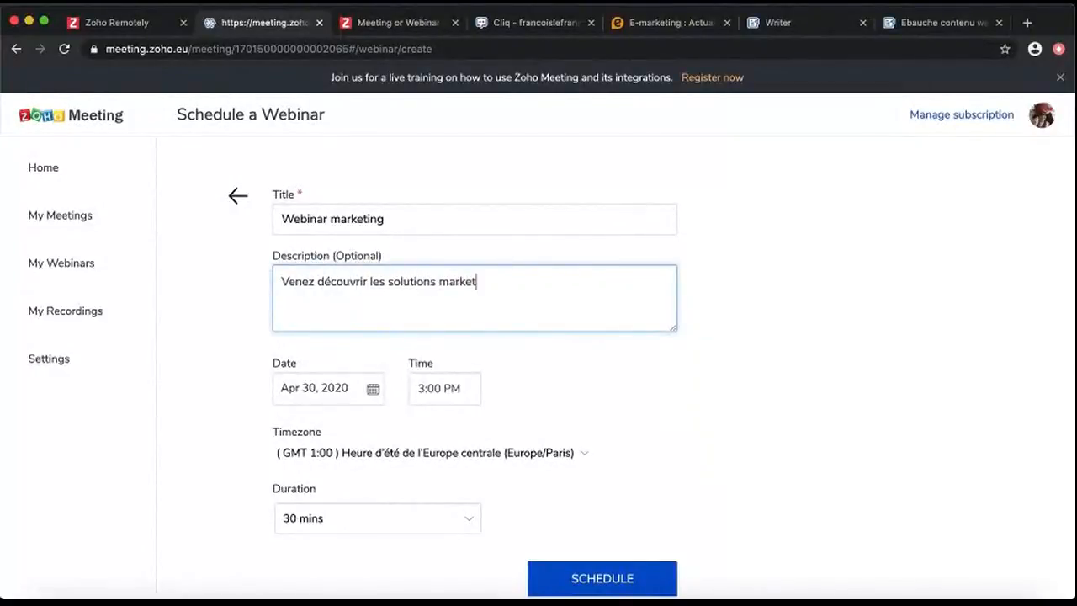
text(ing multicanal expliqué)
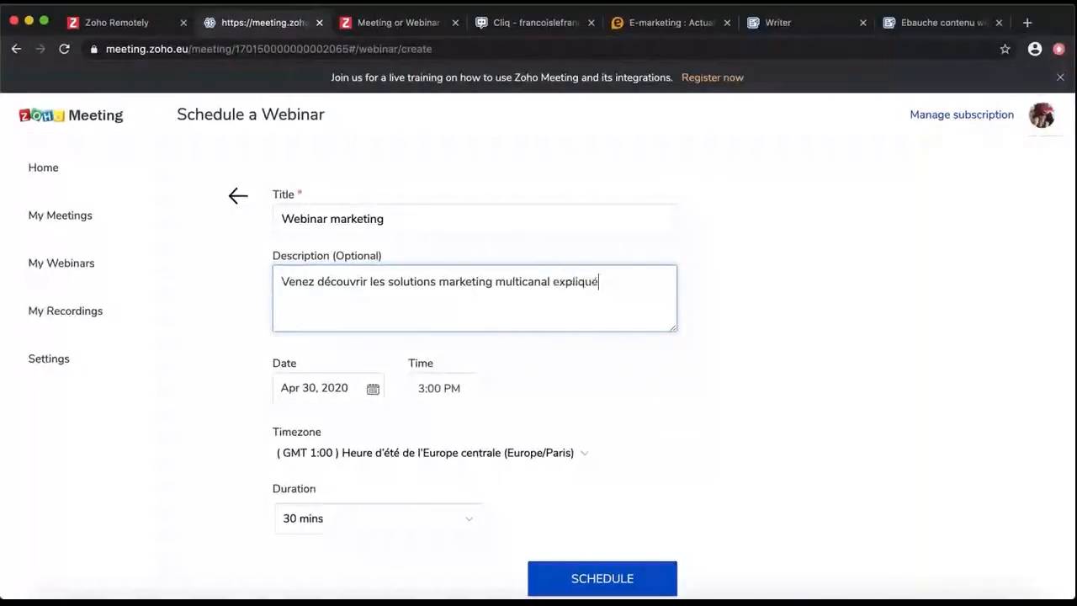
text(es par nos experts !)
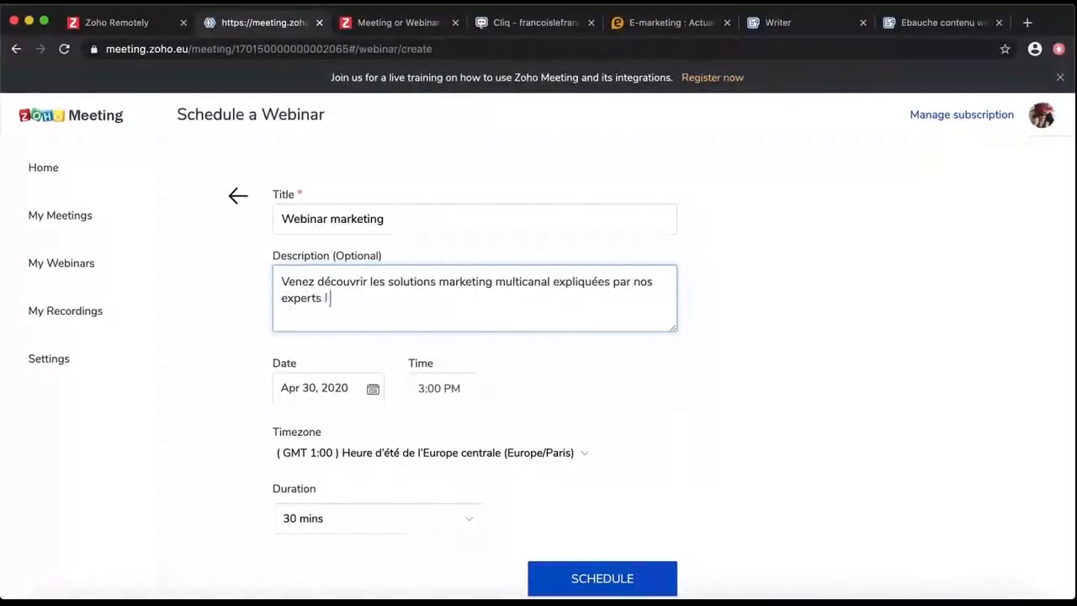
Set the date to May 11, 2020 with a 1-hour duration and schedule it
click(352, 383)
scroll(368, 586, down, 1)
click(438, 415)
click(317, 508)
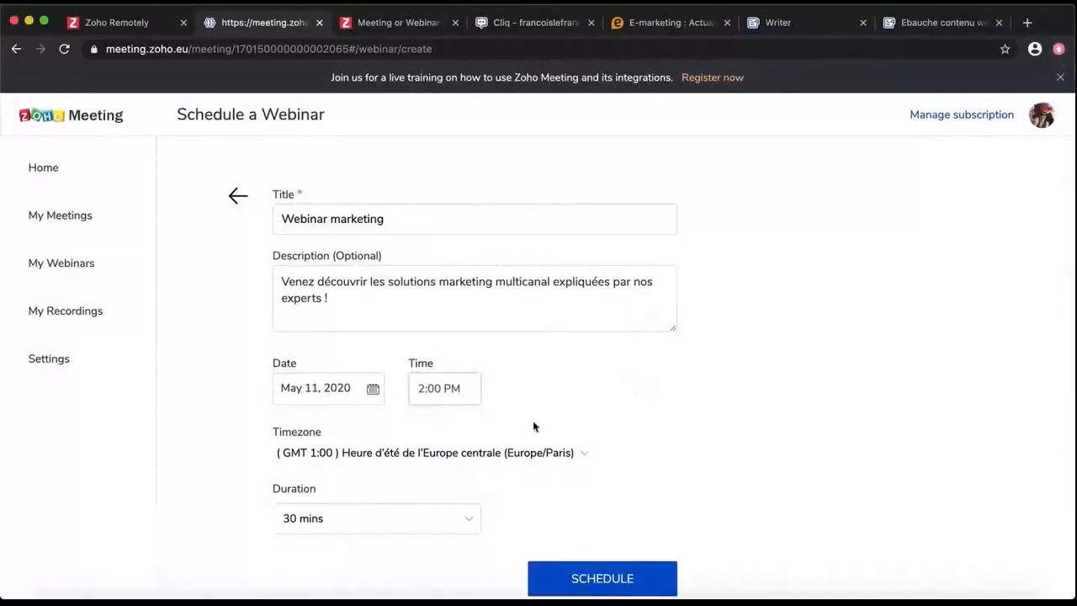
click(463, 518)
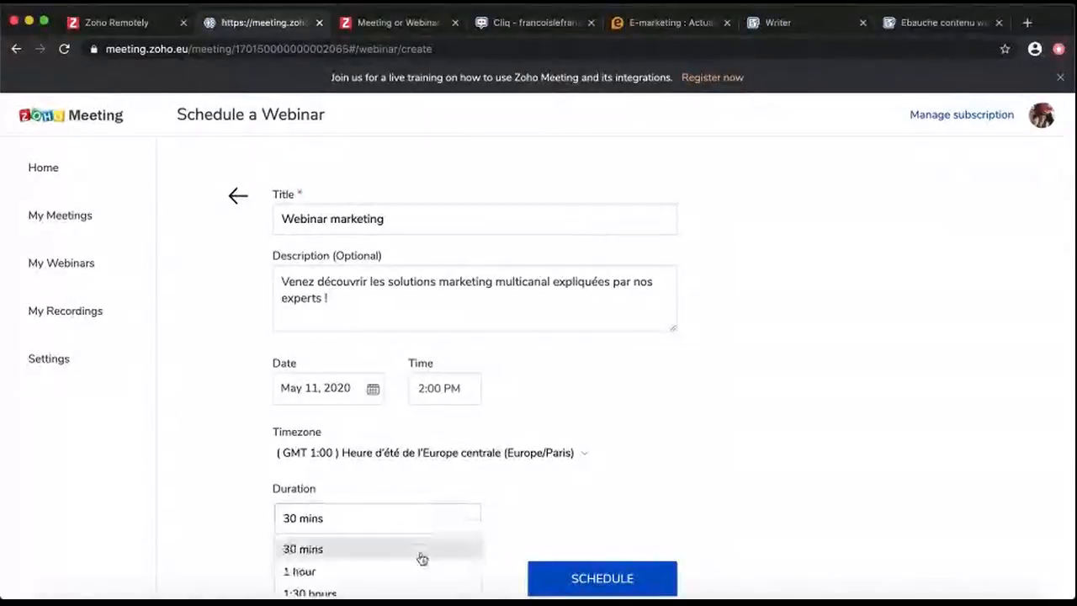
click(322, 571)
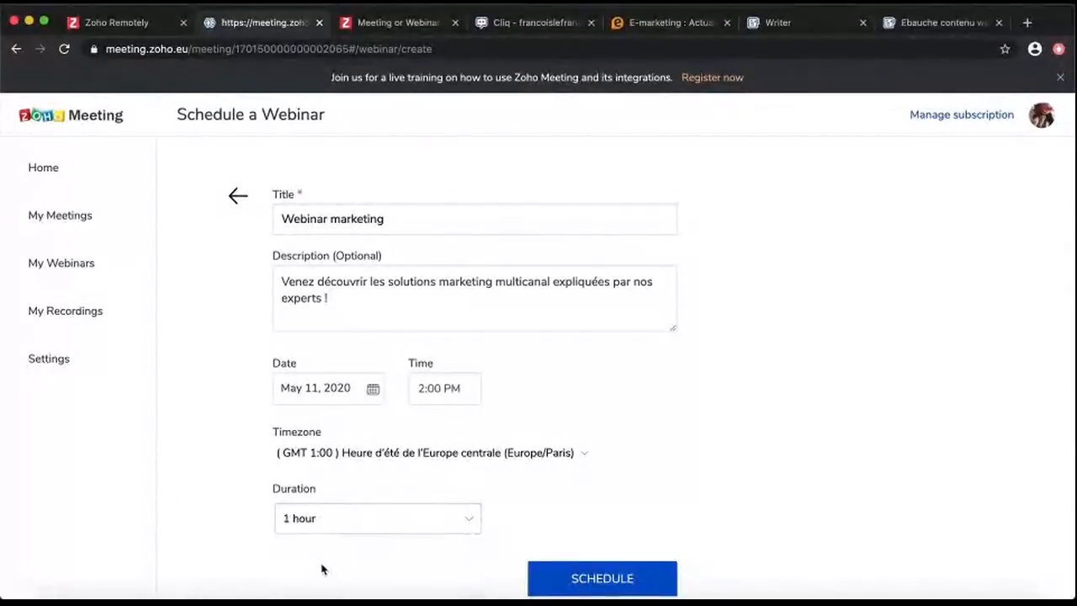
click(645, 584)
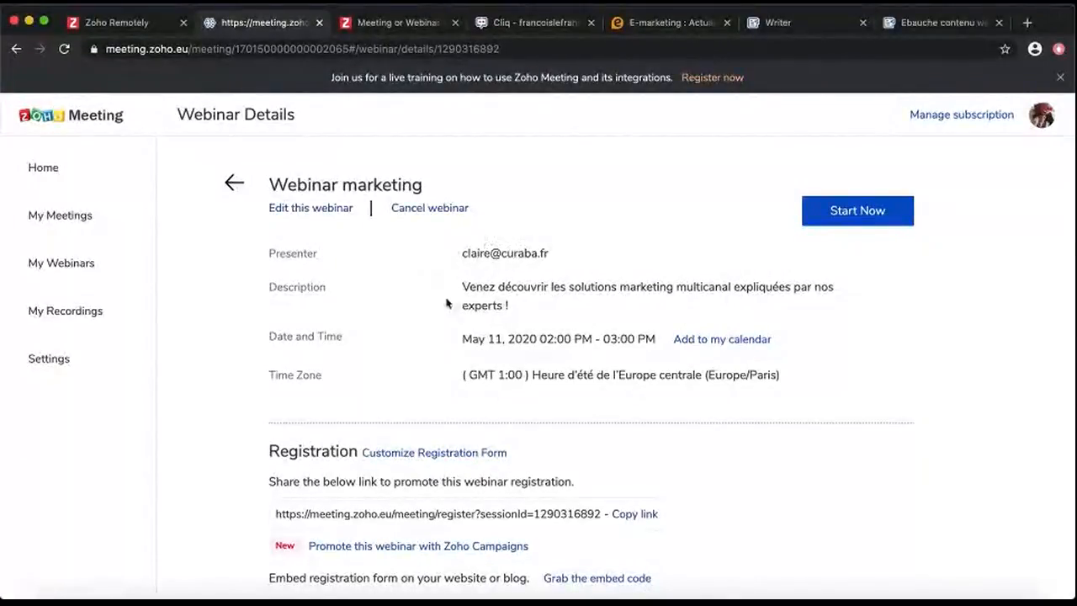
Scroll through the Webinar marketing details and open Customize Registration Form
scroll(777, 373, down, 5)
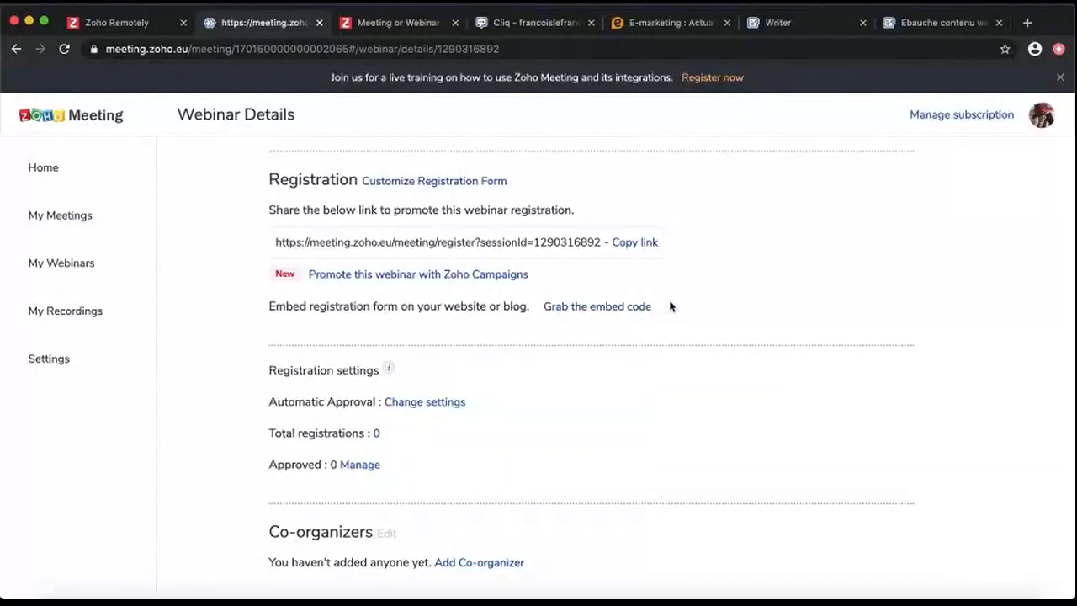
click(496, 184)
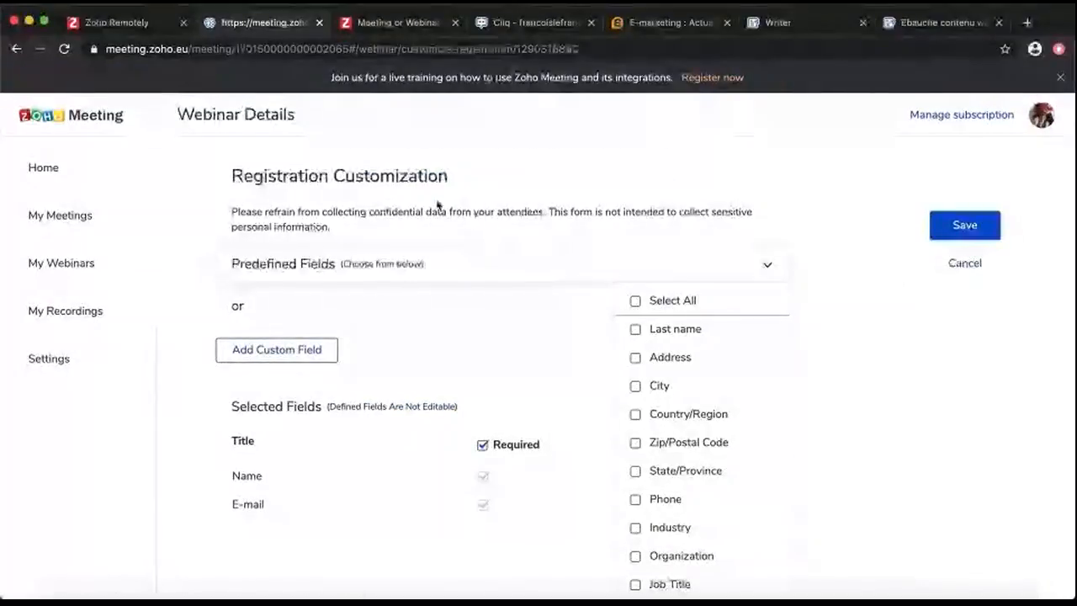
Add Last name, Organization and Job Title fields, making Last name and Organization required
scroll(518, 309, down, 1)
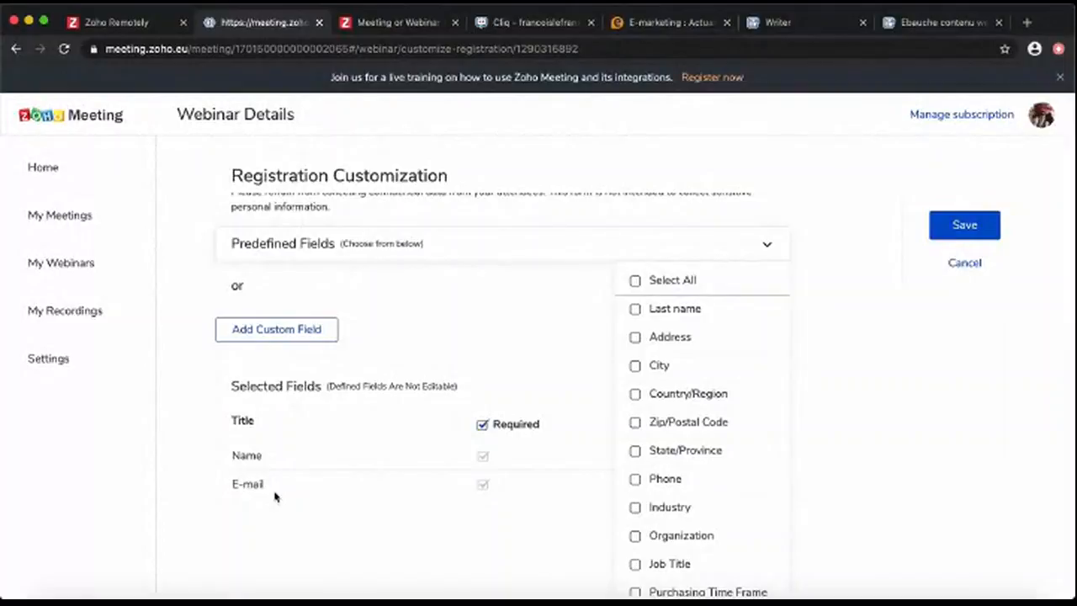
click(633, 310)
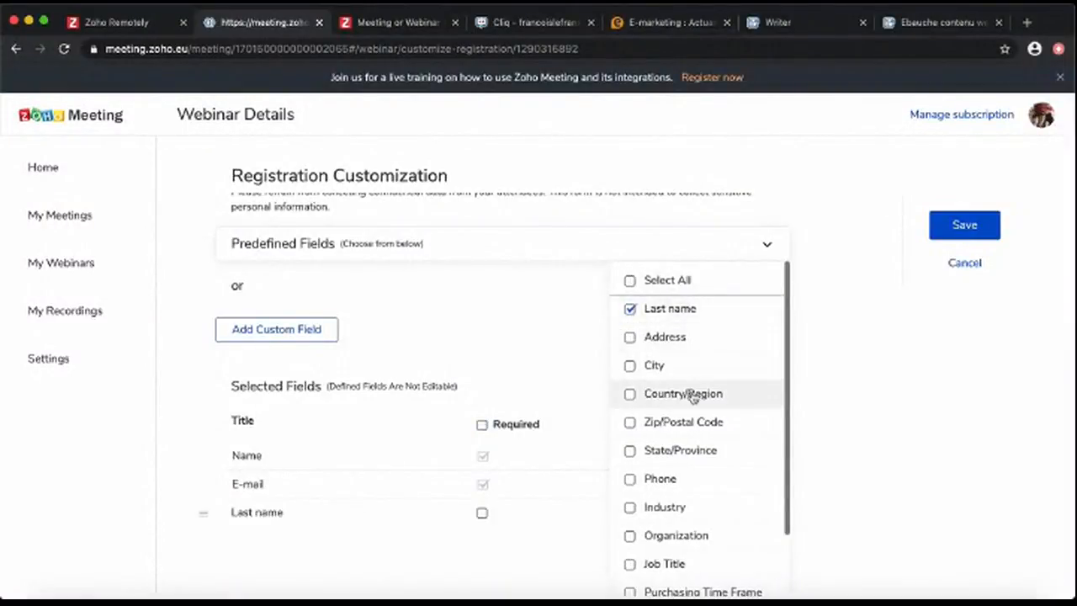
scroll(690, 487, down, 1)
click(633, 460)
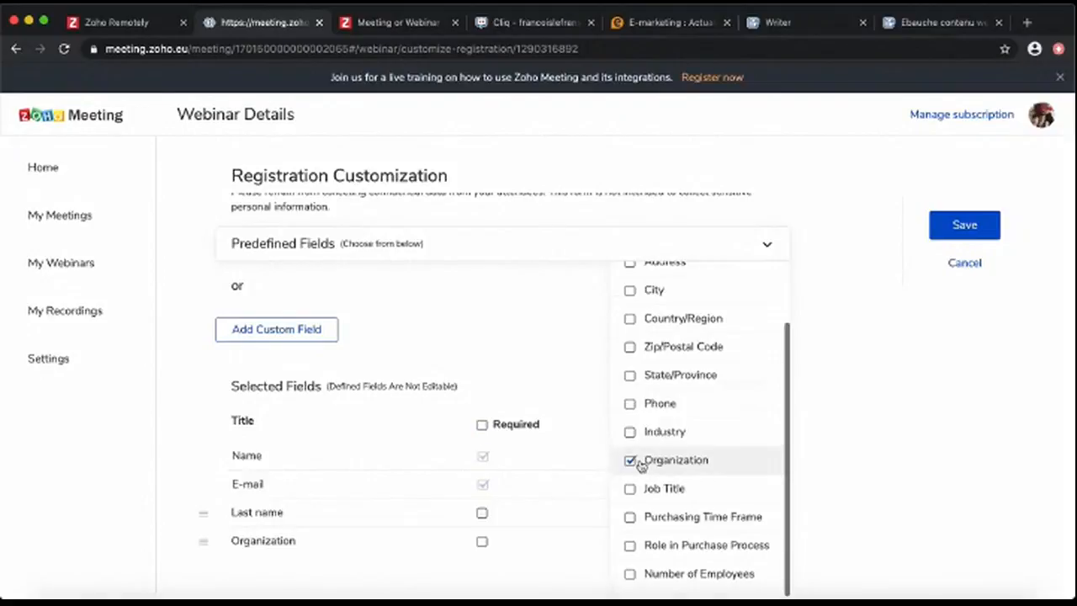
click(631, 489)
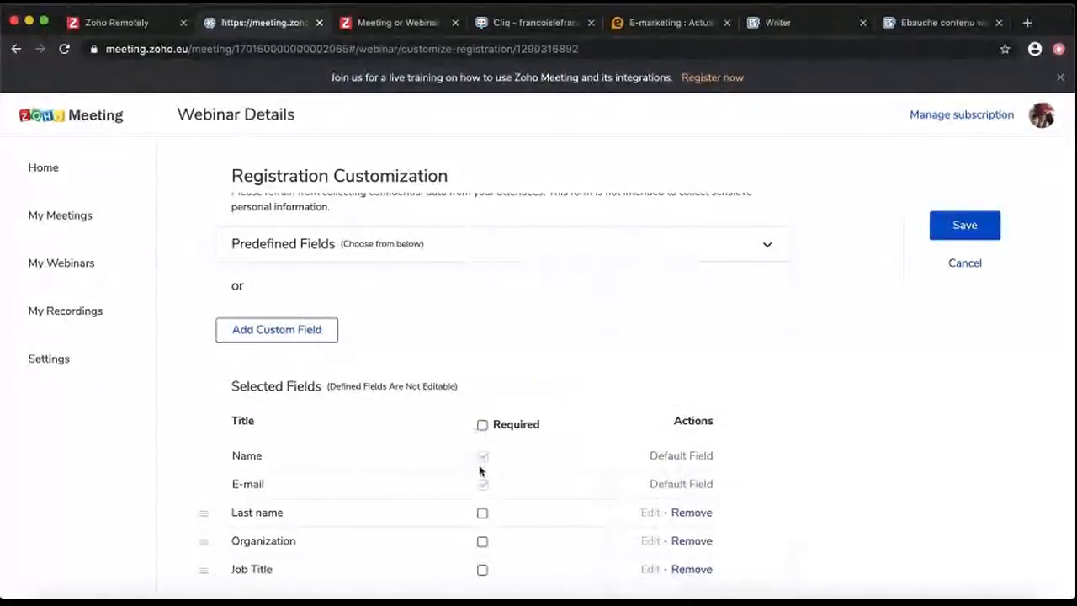
click(482, 513)
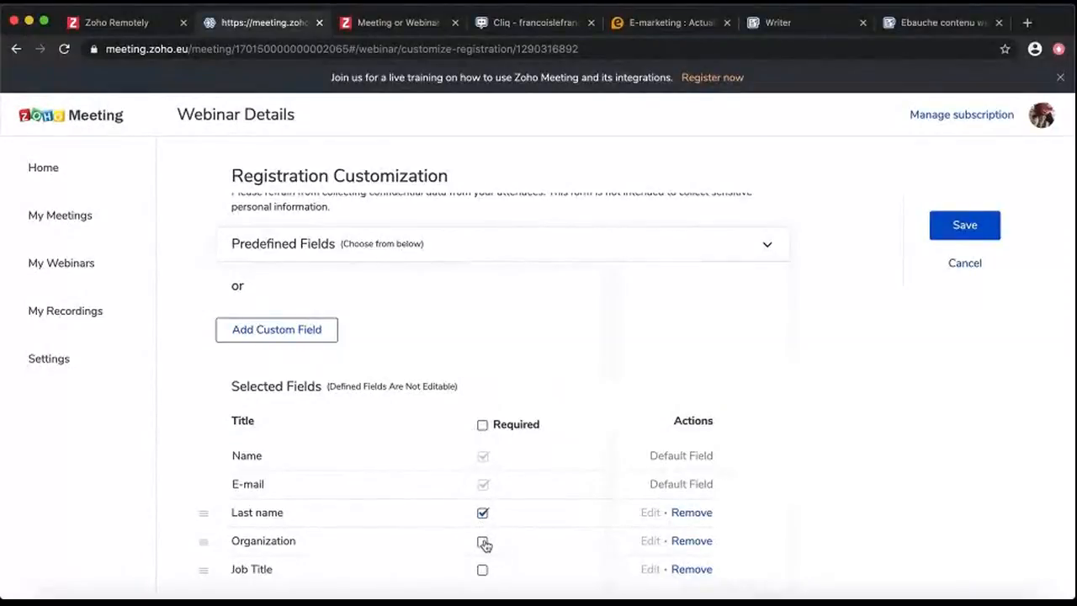
scroll(556, 346, down, 1)
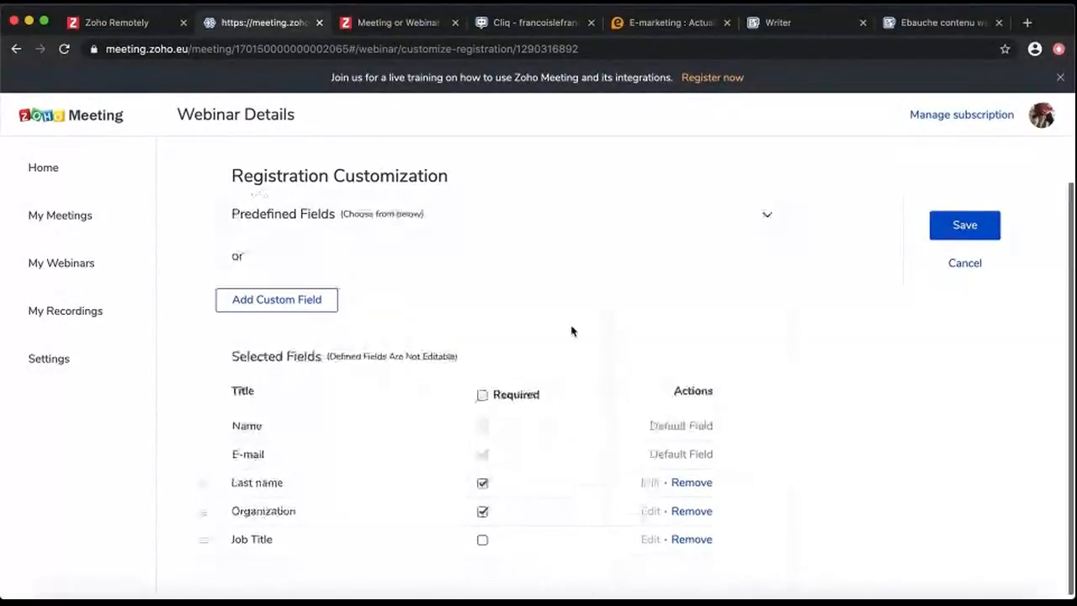
scroll(572, 331, up, 1)
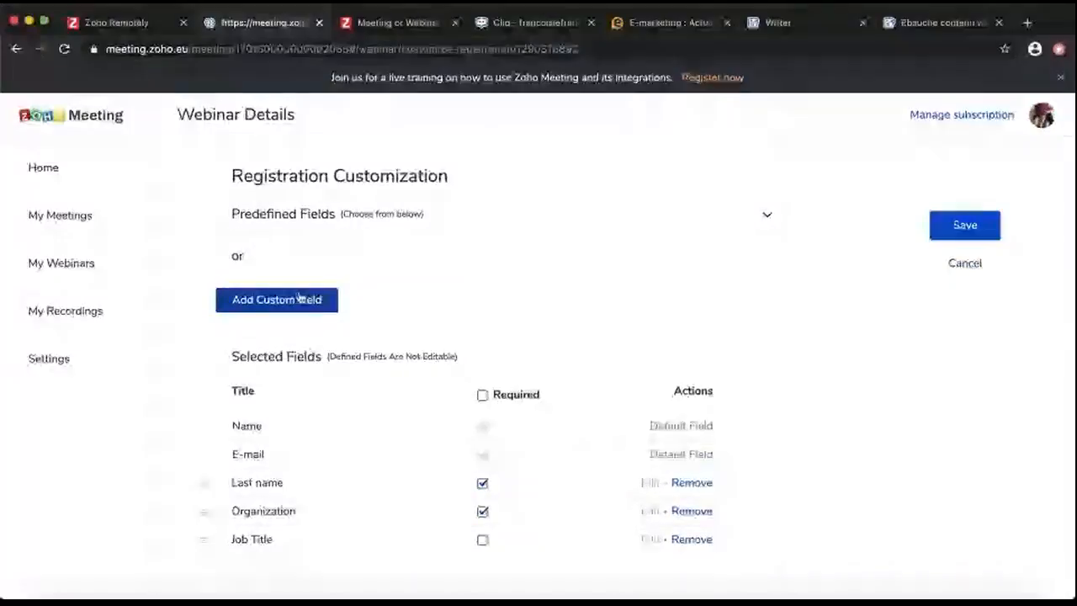
click(313, 300)
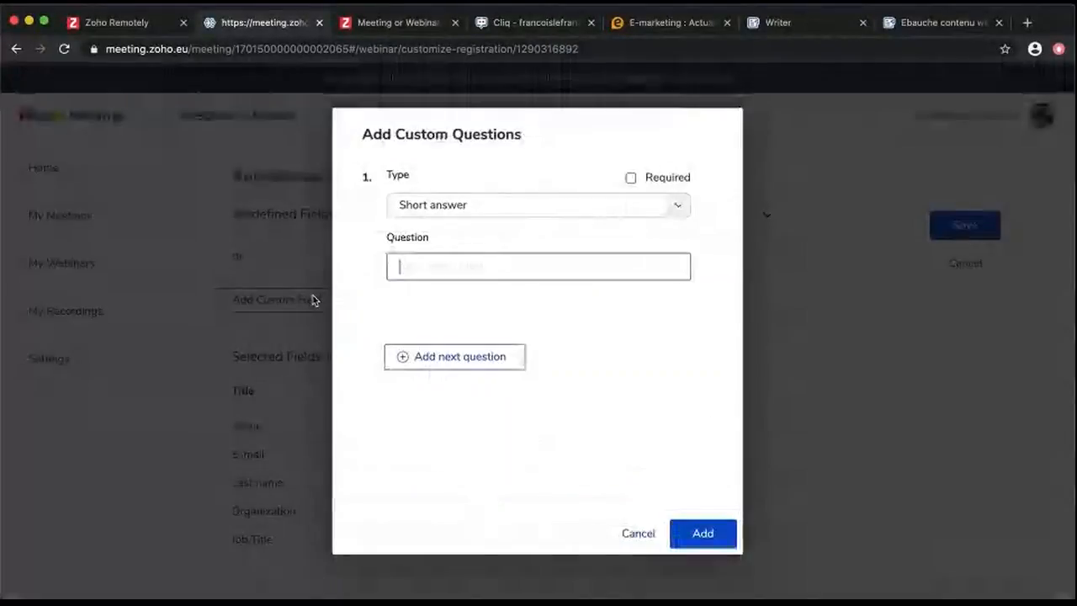
Write a multiple-choice question 'Je suis' with answers 'un solo entrepreneur' and 'un marketeur salarié'
click(438, 209)
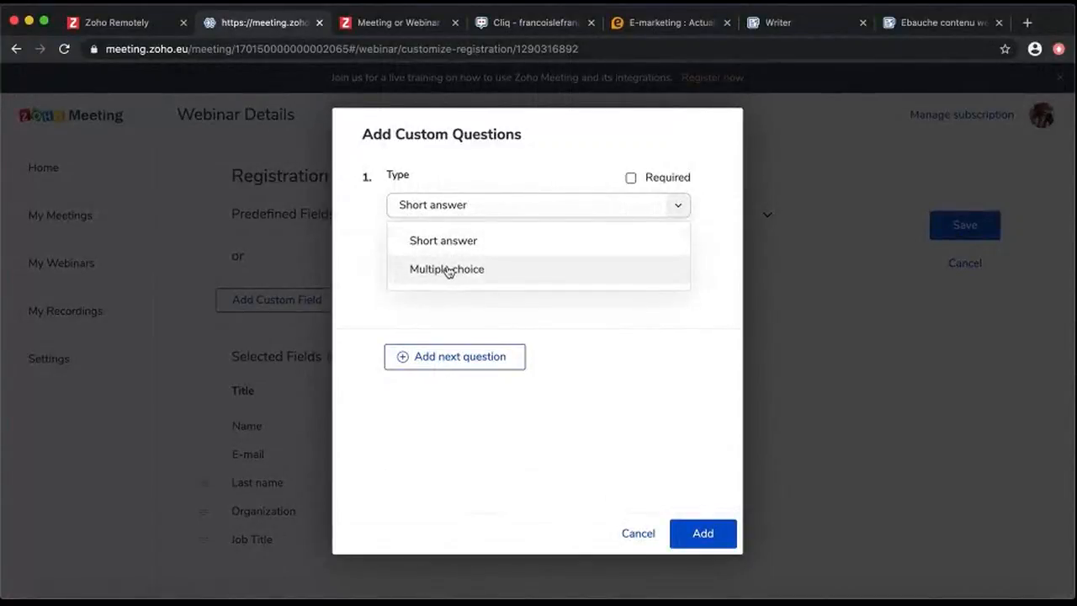
click(448, 270)
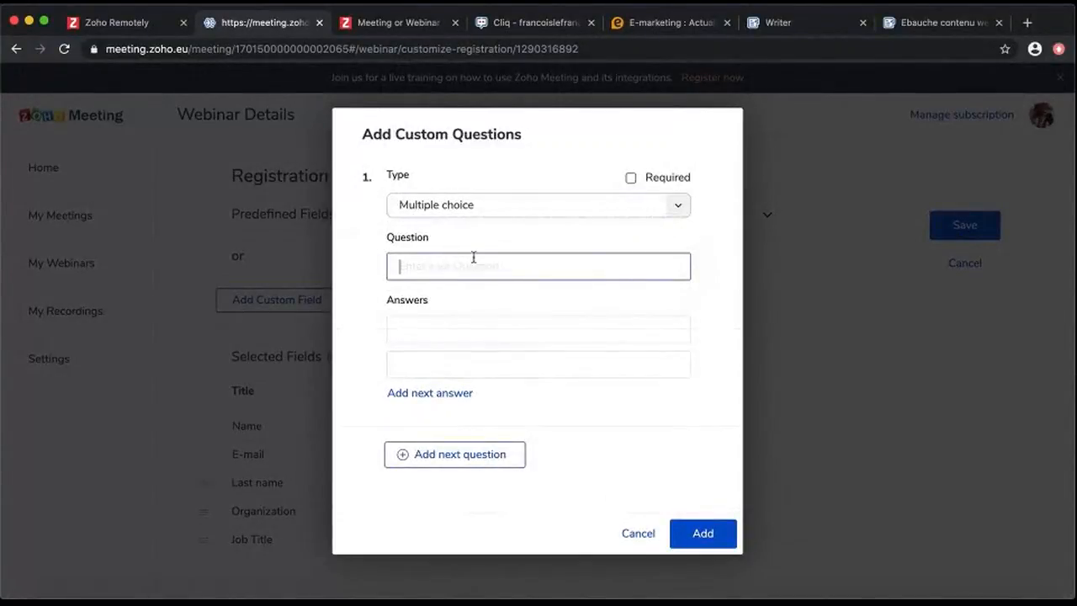
click(480, 257)
text(Je suis)
click(494, 318)
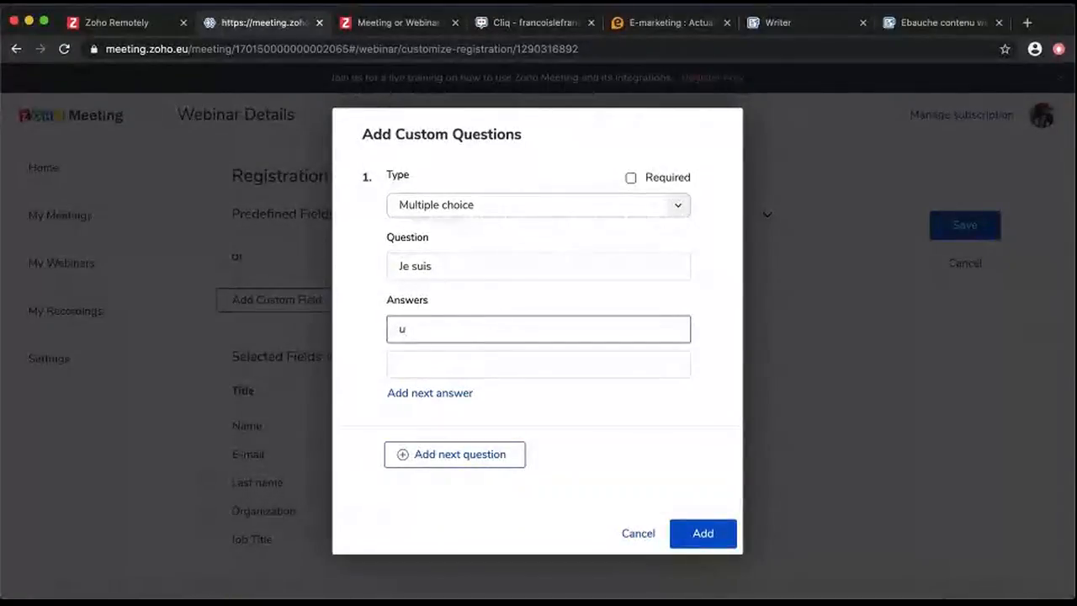
text(un solo)
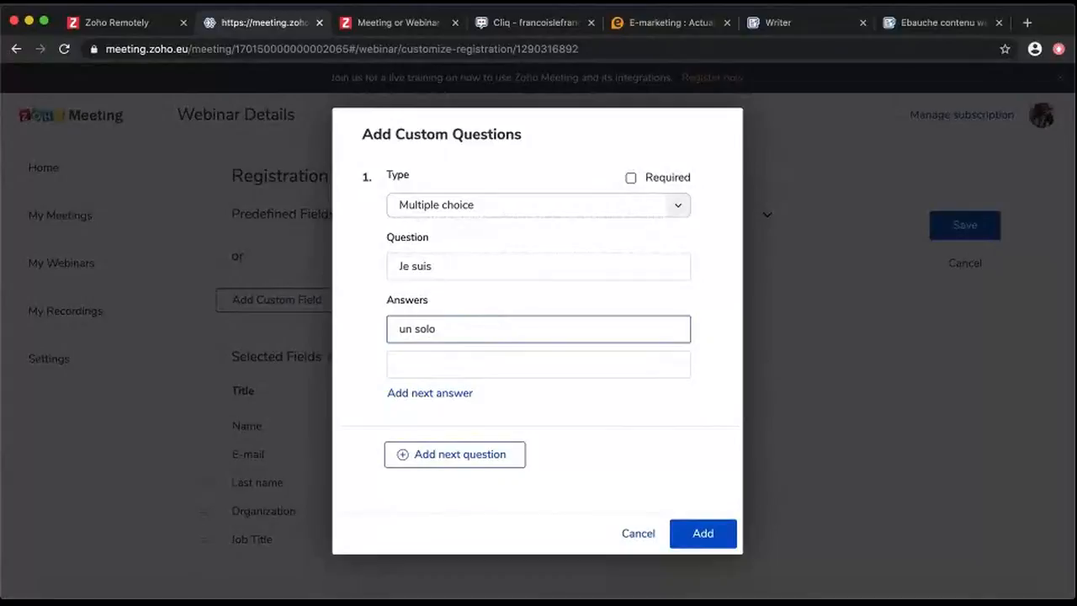
text( entrepreneur)
click(522, 363)
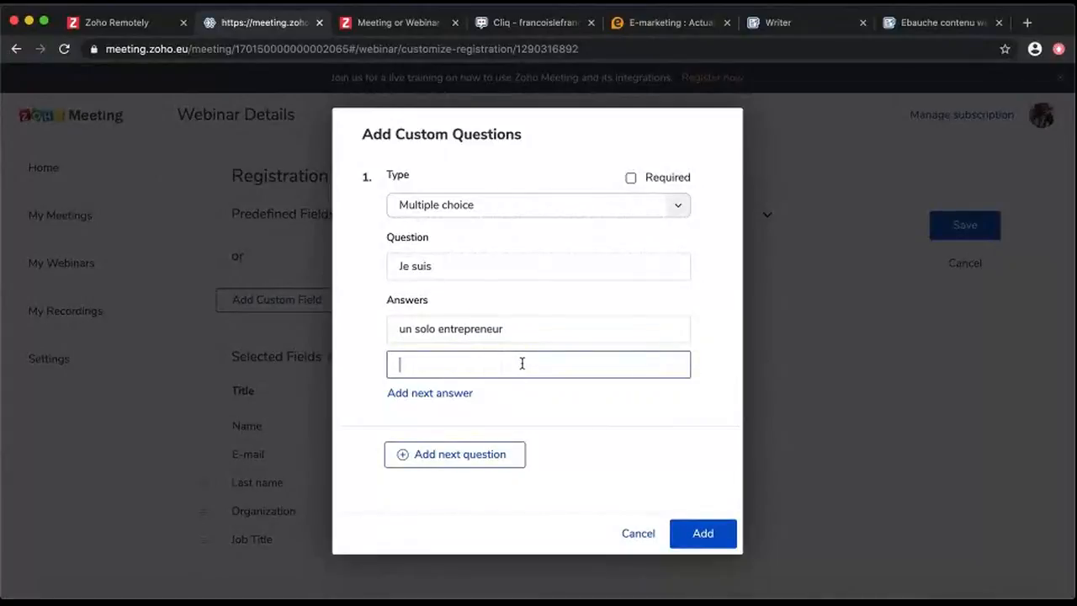
text(un marketeur salarié)
click(461, 364)
key(BackSpace)
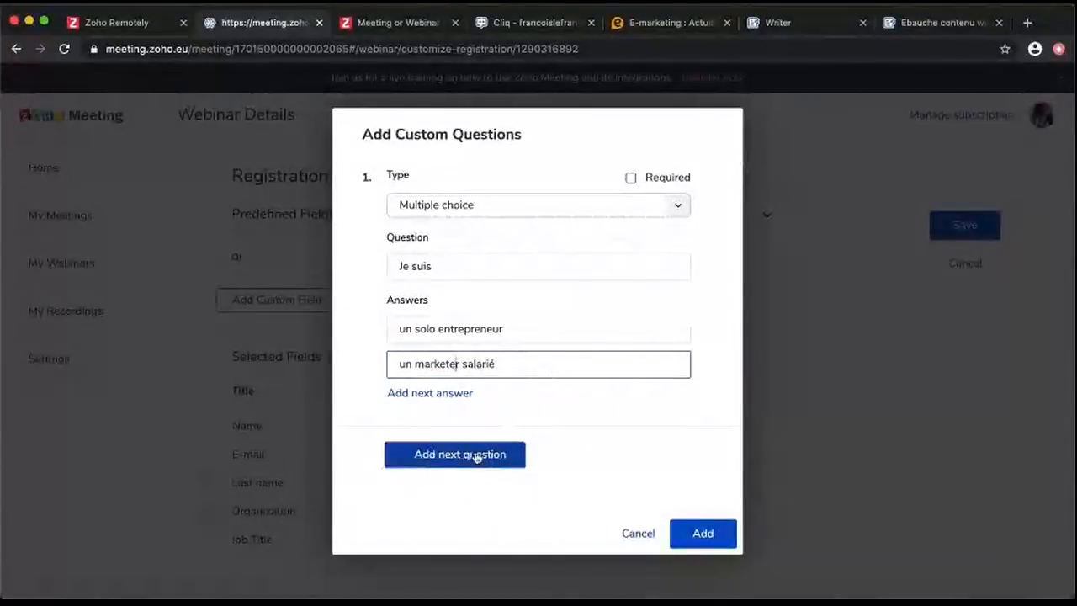
Make the question required, add it to the form, and save the registration form
click(632, 179)
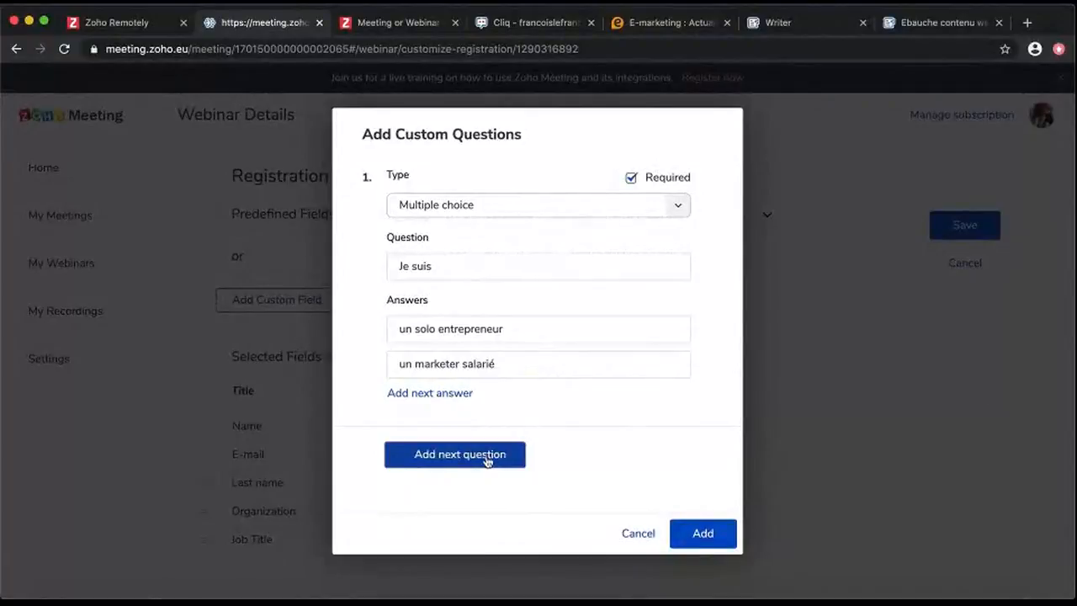
click(702, 534)
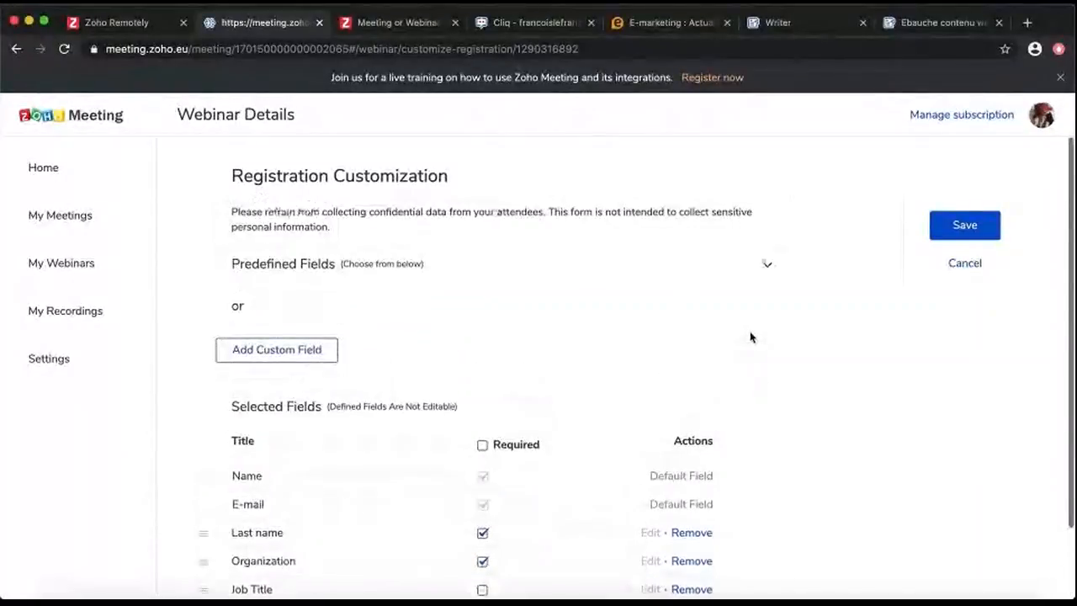
click(966, 227)
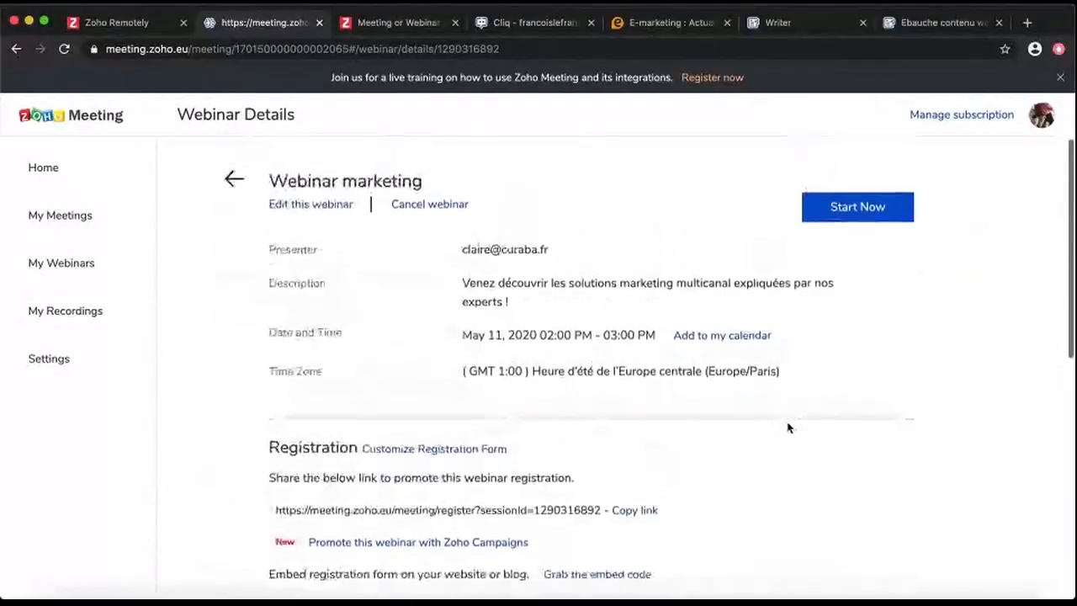
scroll(789, 427, down, 3)
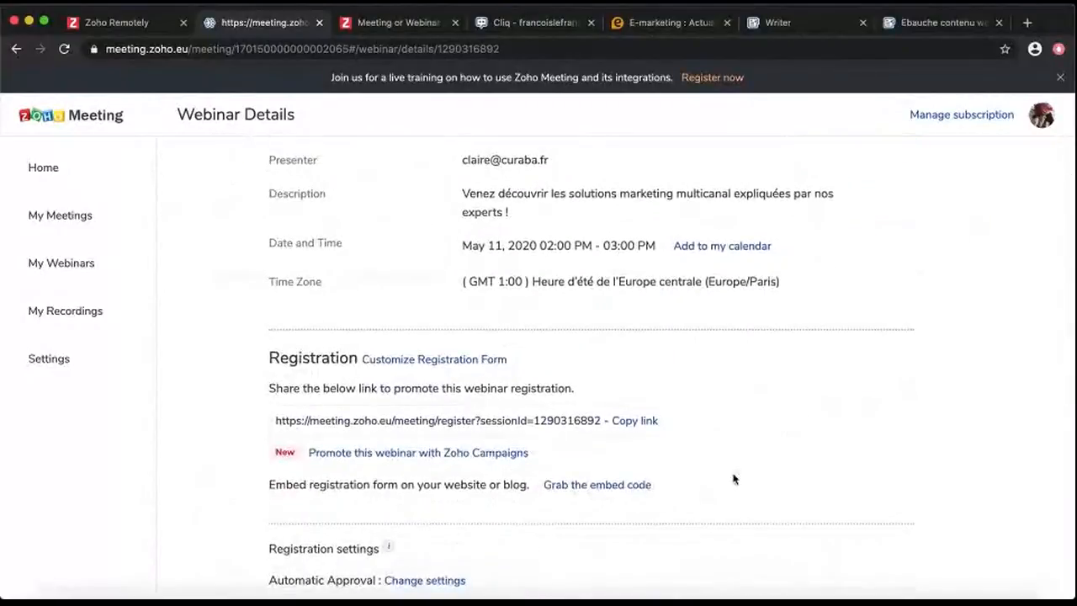
scroll(735, 478, down, 3)
scroll(738, 416, down, 4)
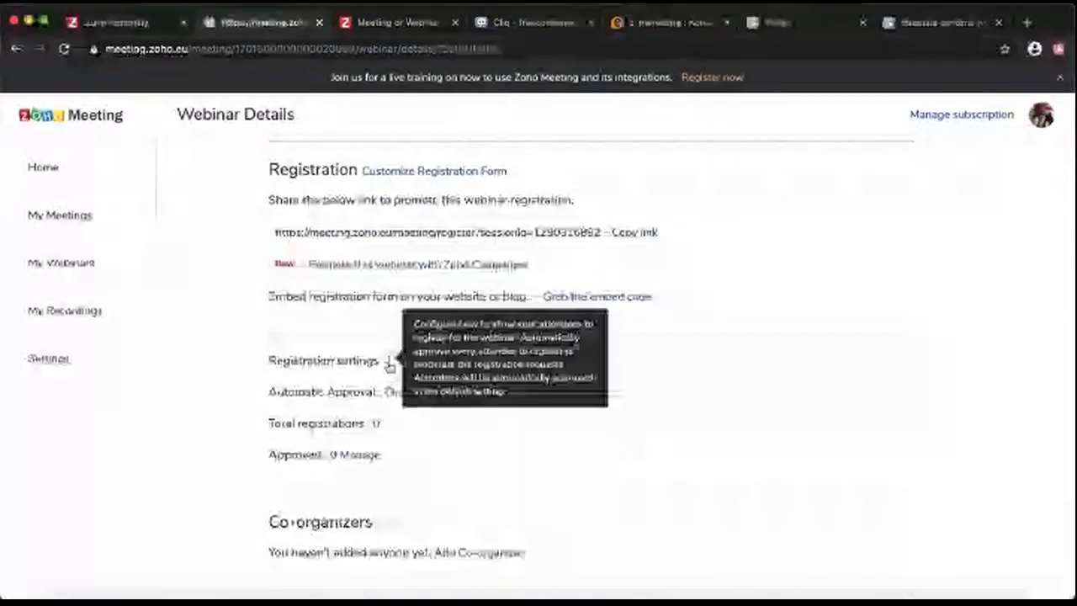
scroll(373, 348, down, 1)
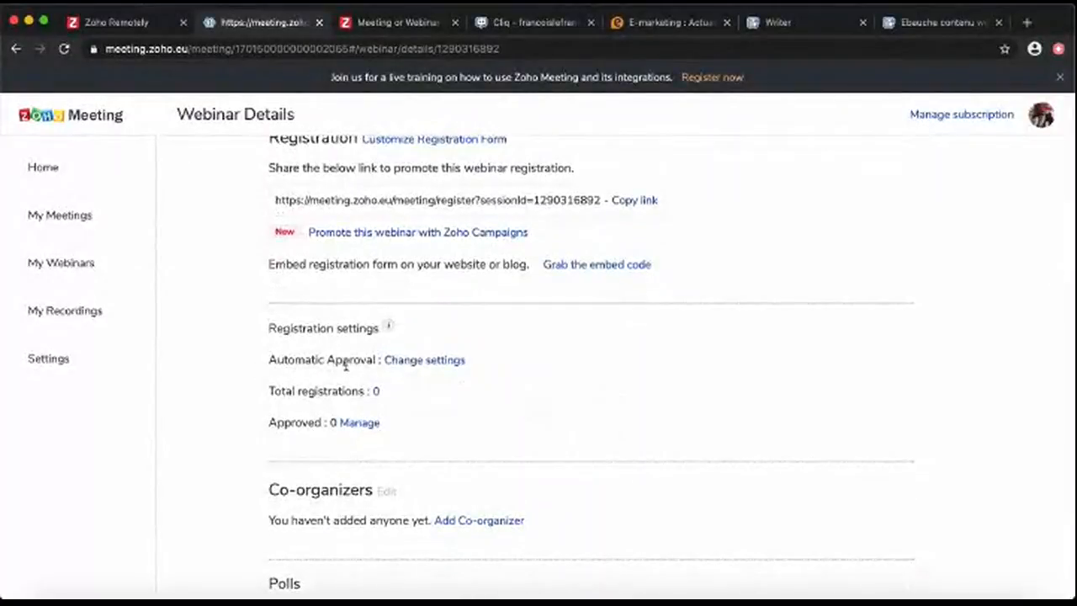
click(428, 360)
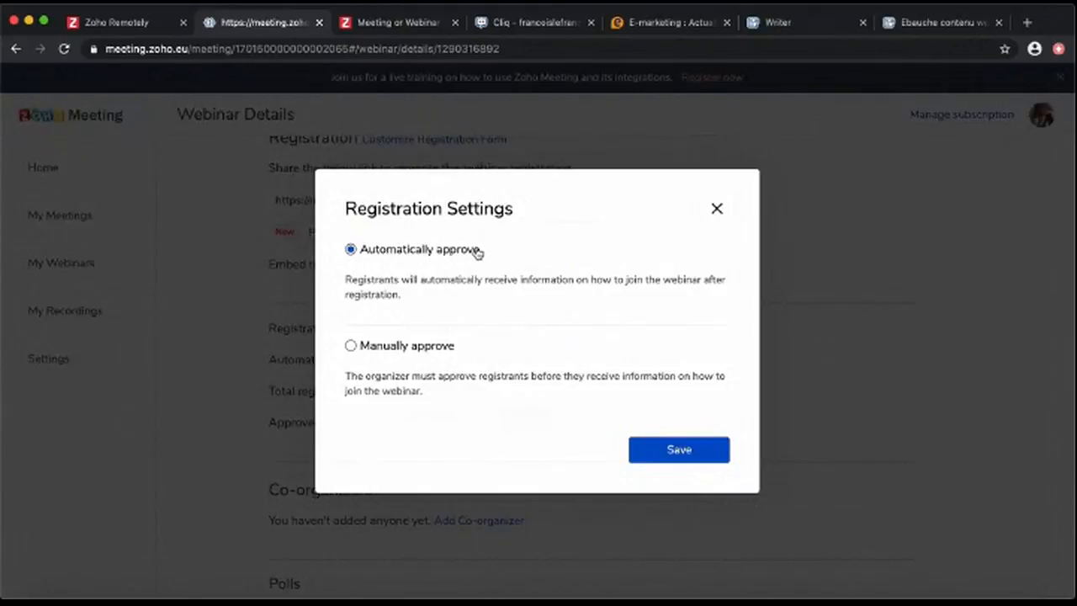
click(718, 207)
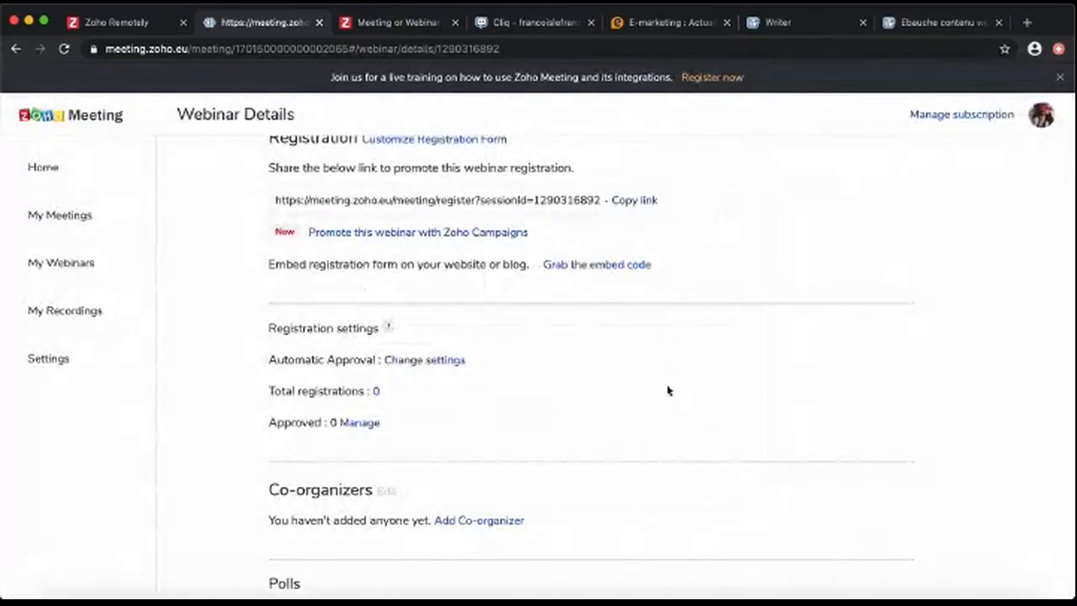
scroll(667, 391, down, 3)
scroll(668, 391, down, 3)
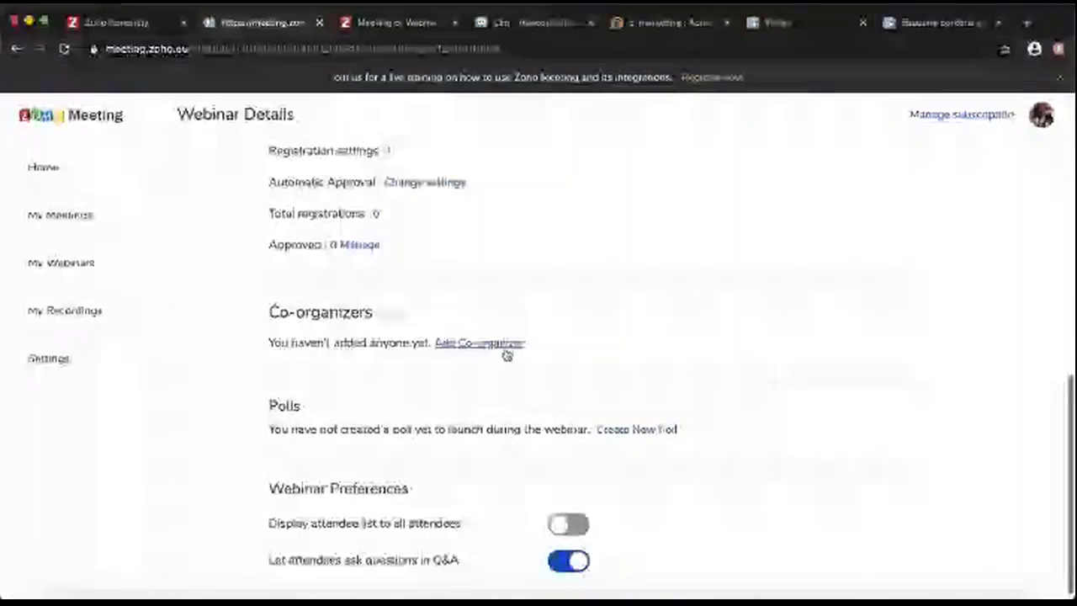
Create a star-rating poll 'Qu'avez-vous pensé de ce webinar ?'
scroll(616, 359, down, 1)
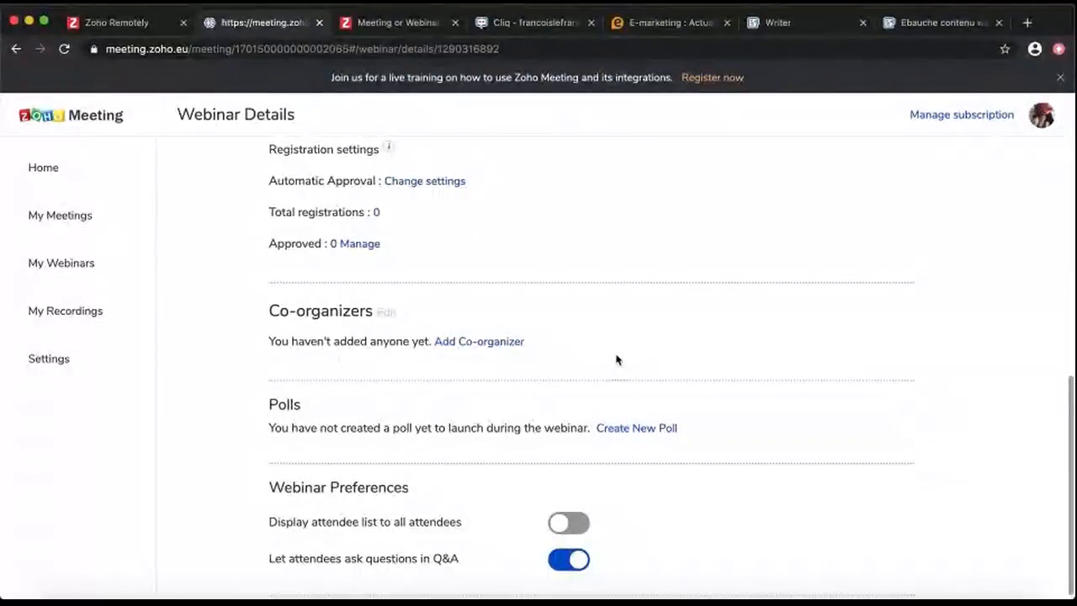
click(662, 431)
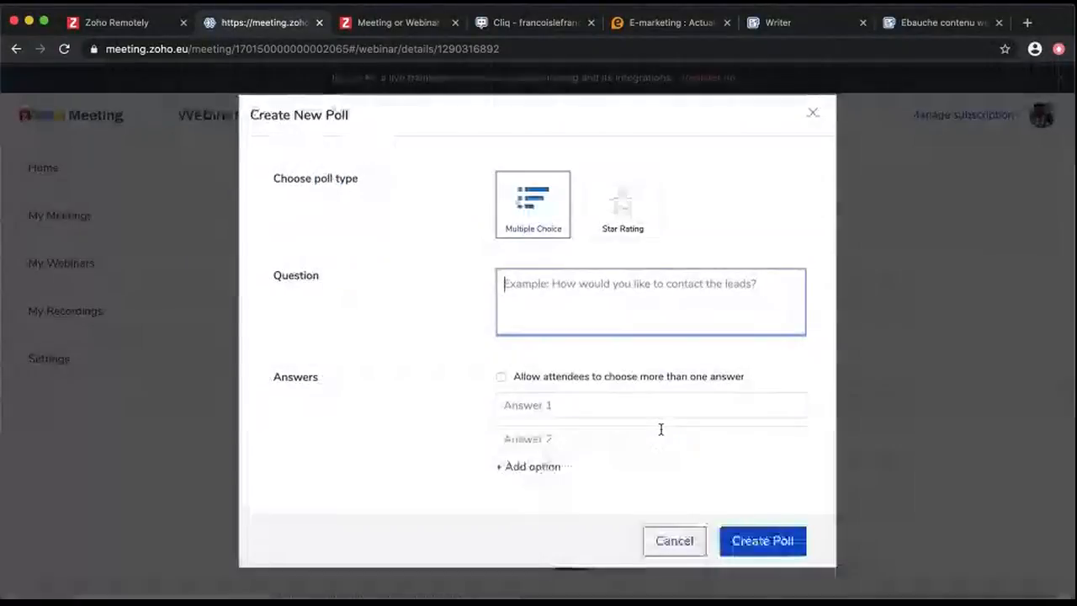
click(645, 231)
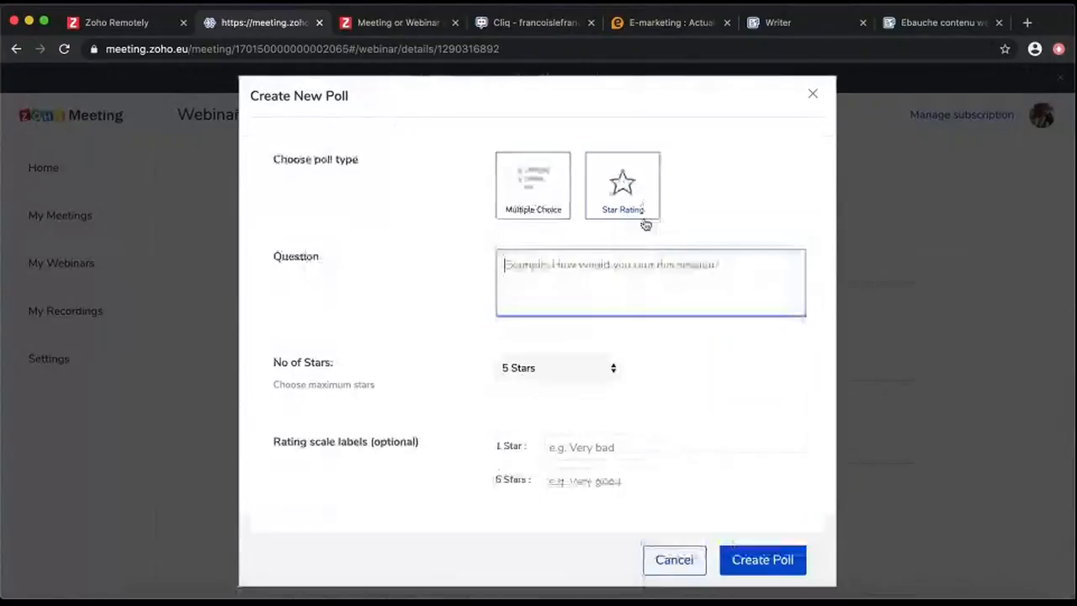
text(Qu)
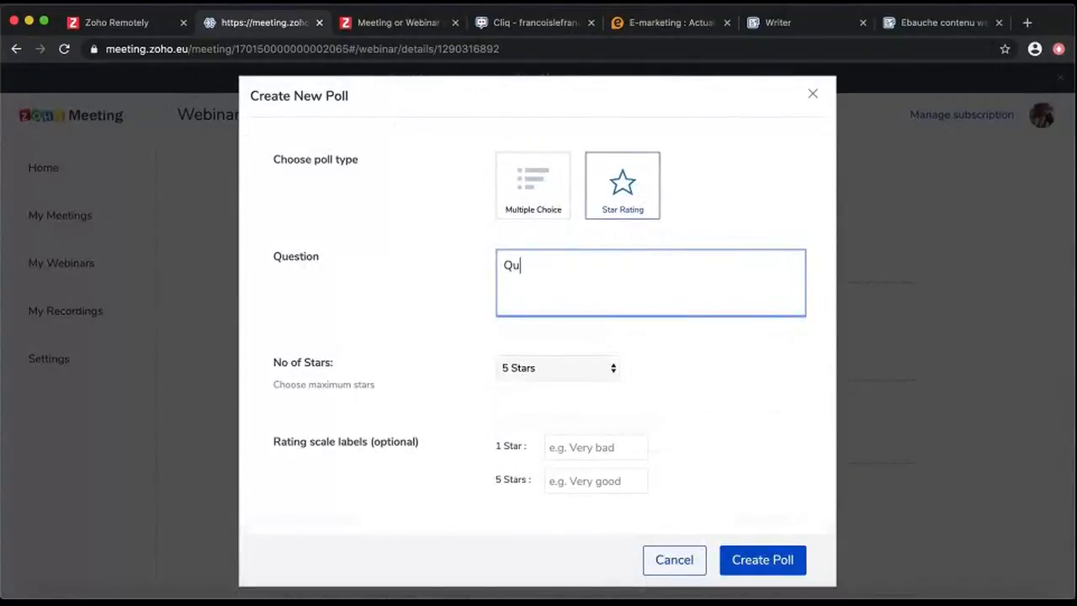
text('avez-vous pen)
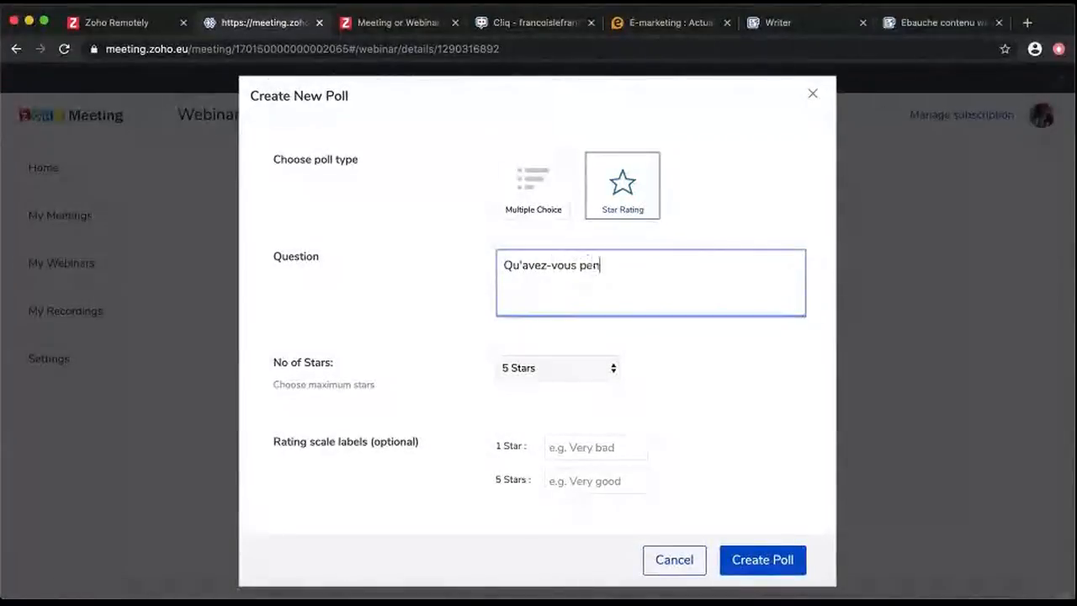
text(sé de ce webinar ?)
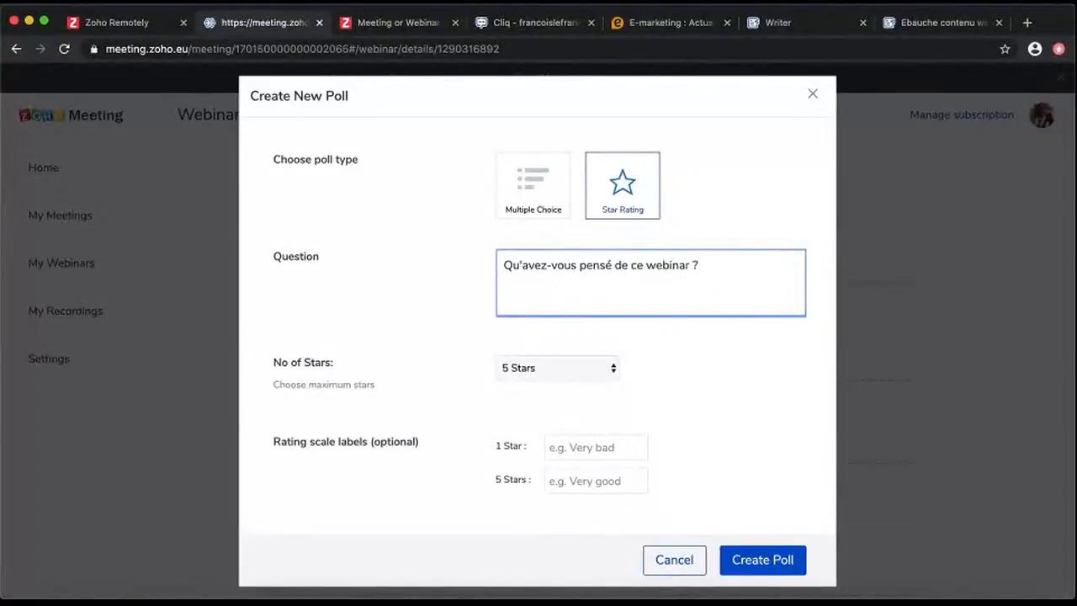
click(755, 553)
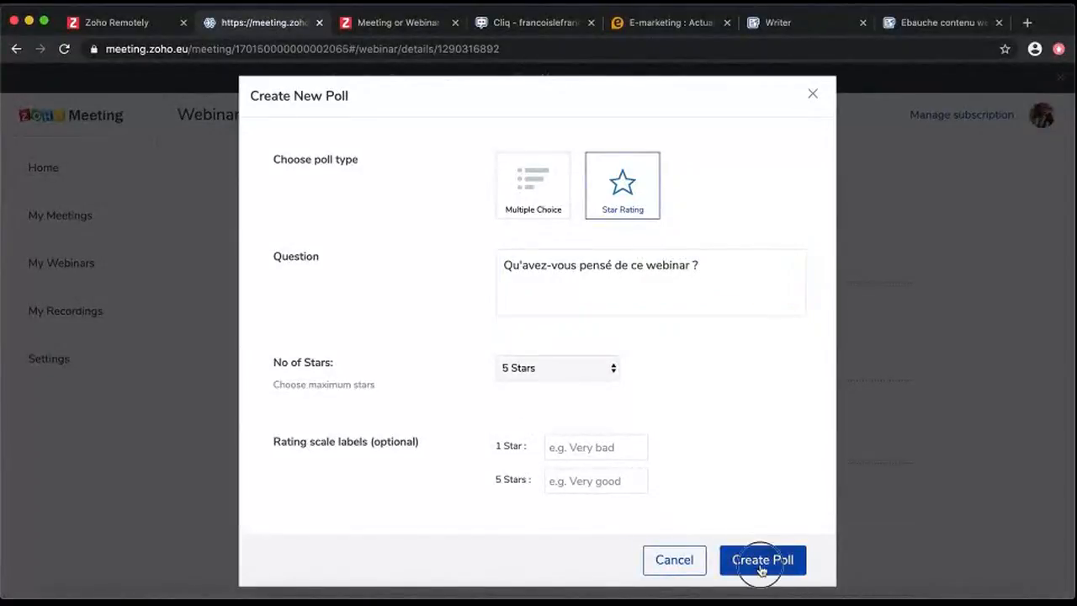
Create a poll 'Comment avez-vous entendu parler de ce webinar ?' with answers including 'Post sur LinkedIn' and 'Par une connaissance'
click(474, 363)
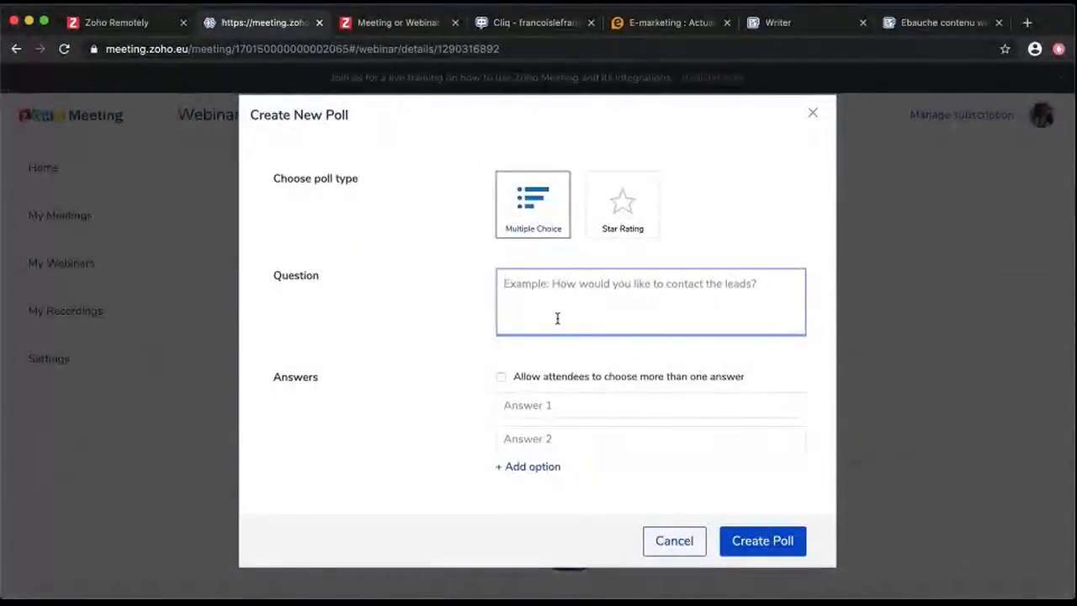
text(Comment avez-vous entendu parler de ce webinar ?)
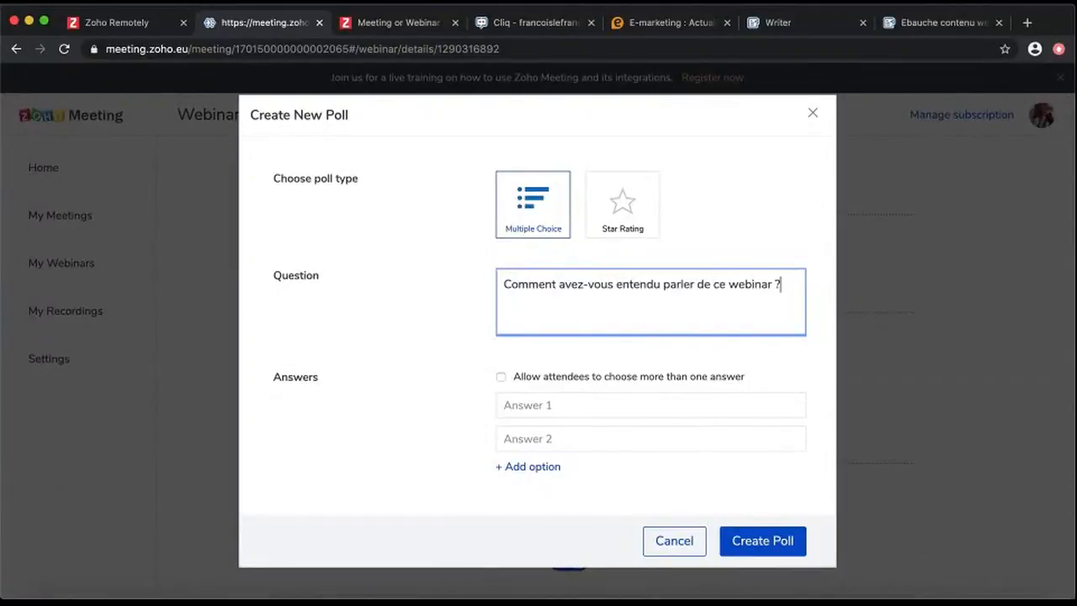
click(590, 405)
text(Annonce Facebook)
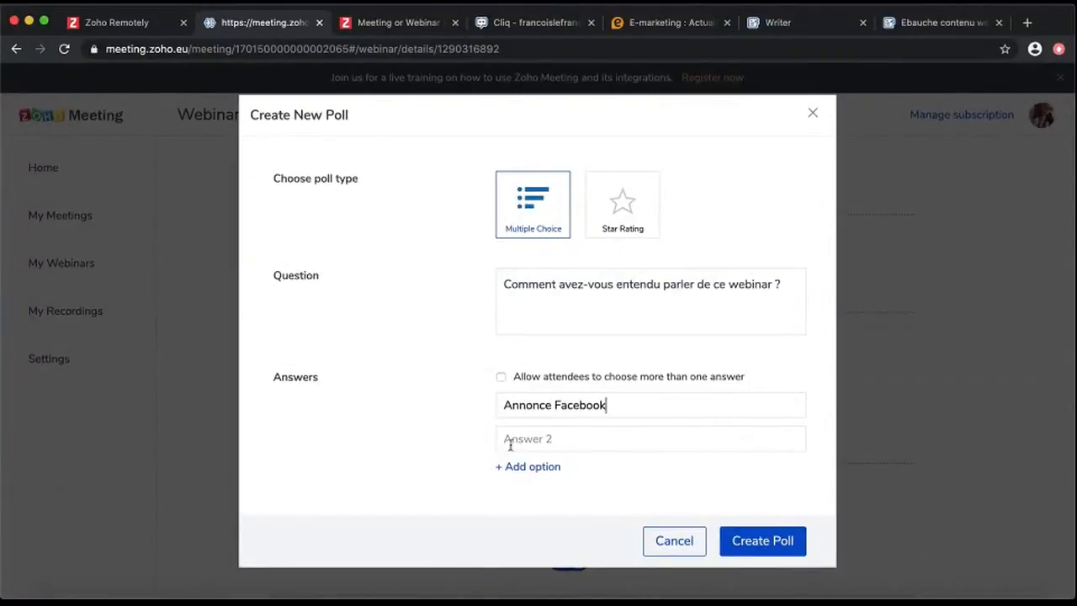
click(510, 445)
text(Post sur LinkedIn)
click(542, 467)
text(Par une connaissan)
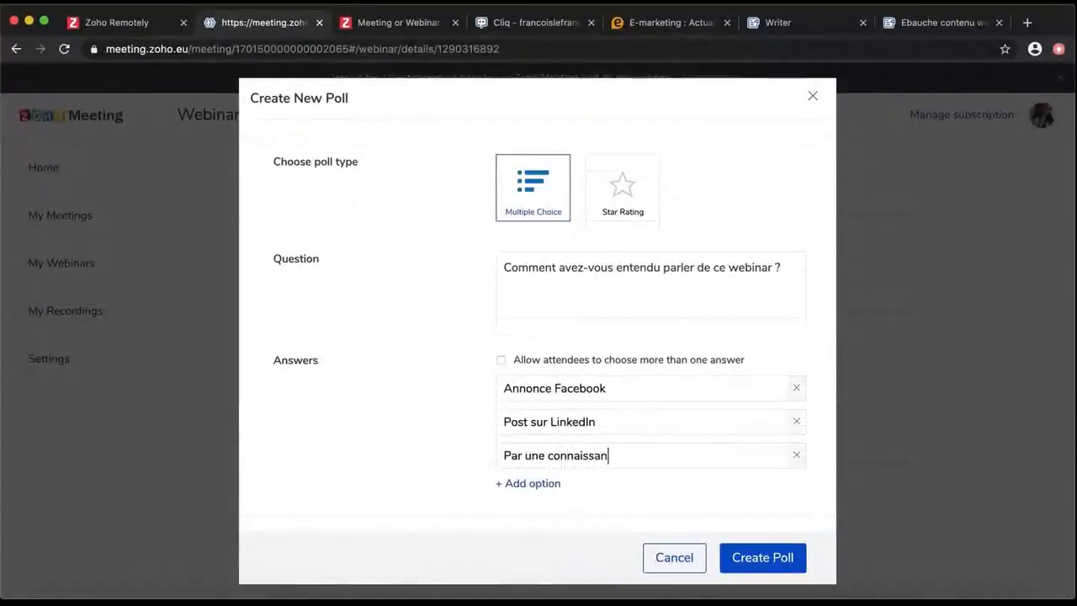
text(ce)
click(738, 565)
scroll(738, 563, down, 1)
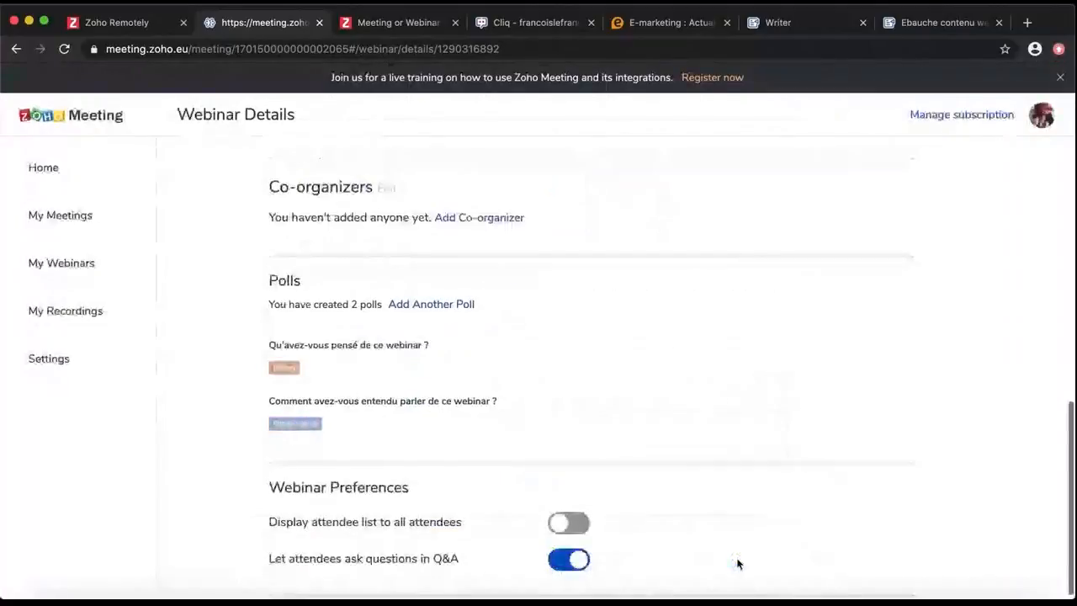
Keep the attendee list hidden from attendees and attendee Q&A questions enabled
mouse_move(334, 408)
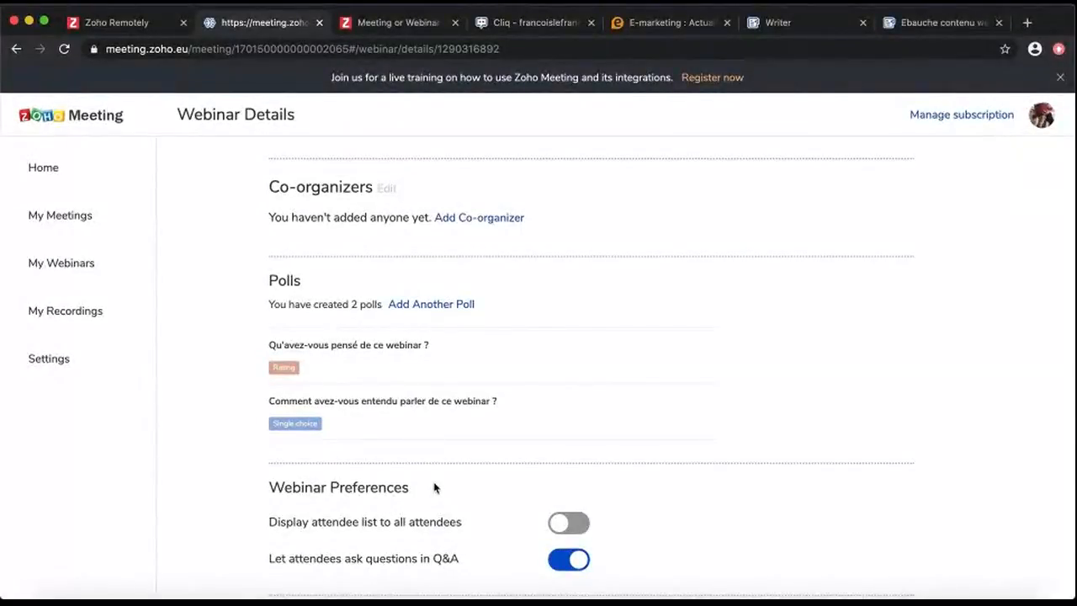
click(579, 522)
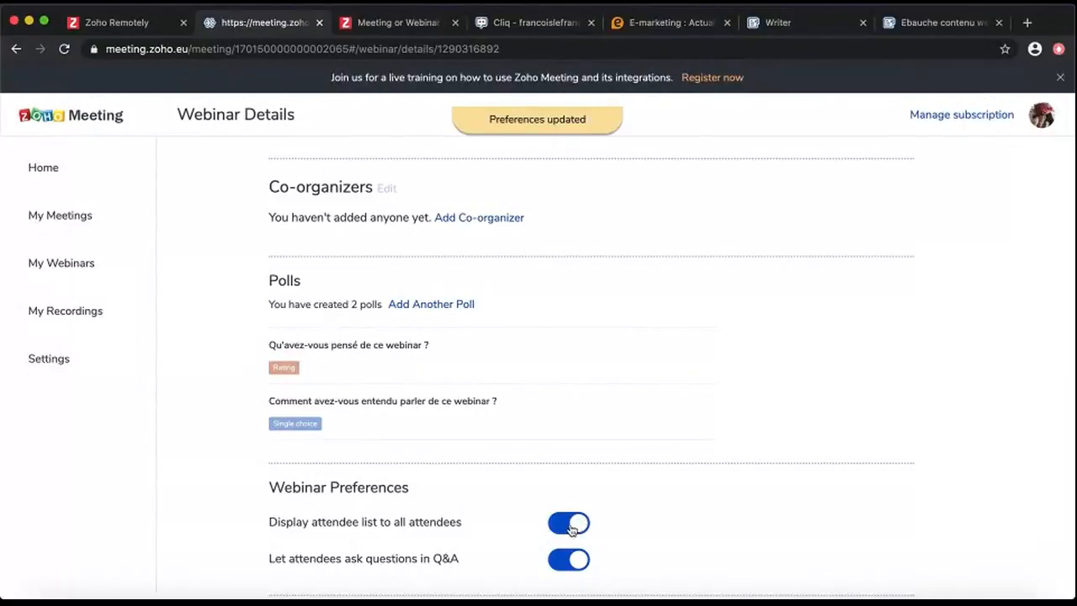
click(572, 528)
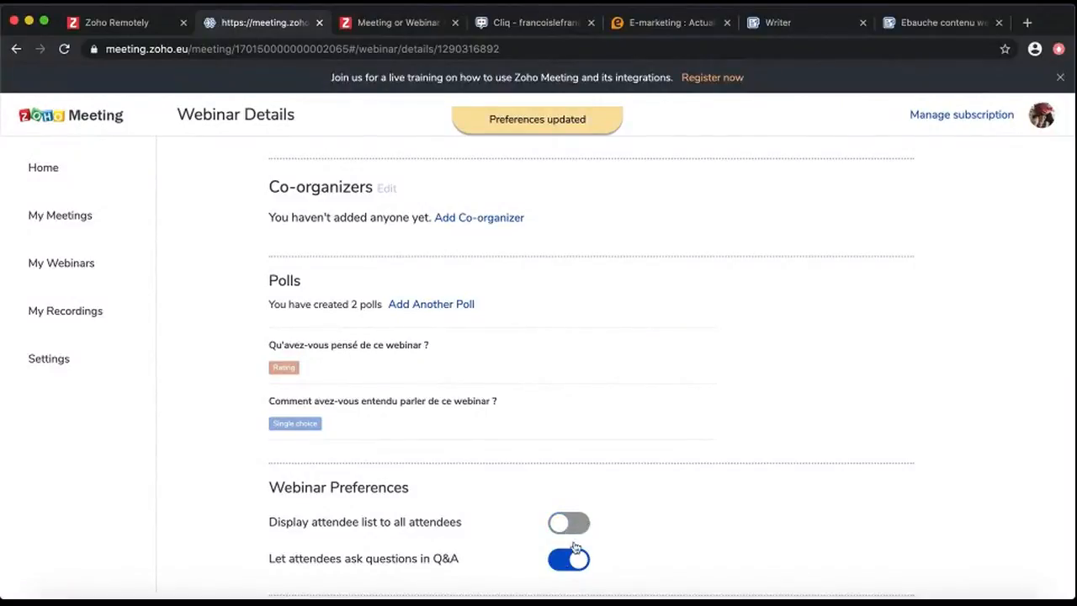
click(559, 564)
click(573, 563)
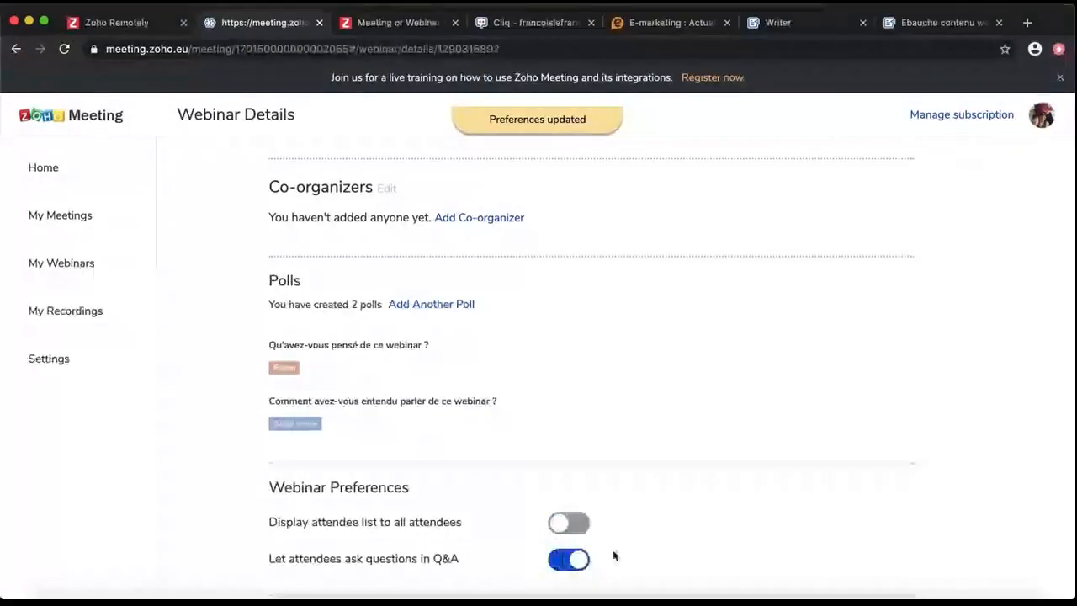
scroll(714, 545, up, 1)
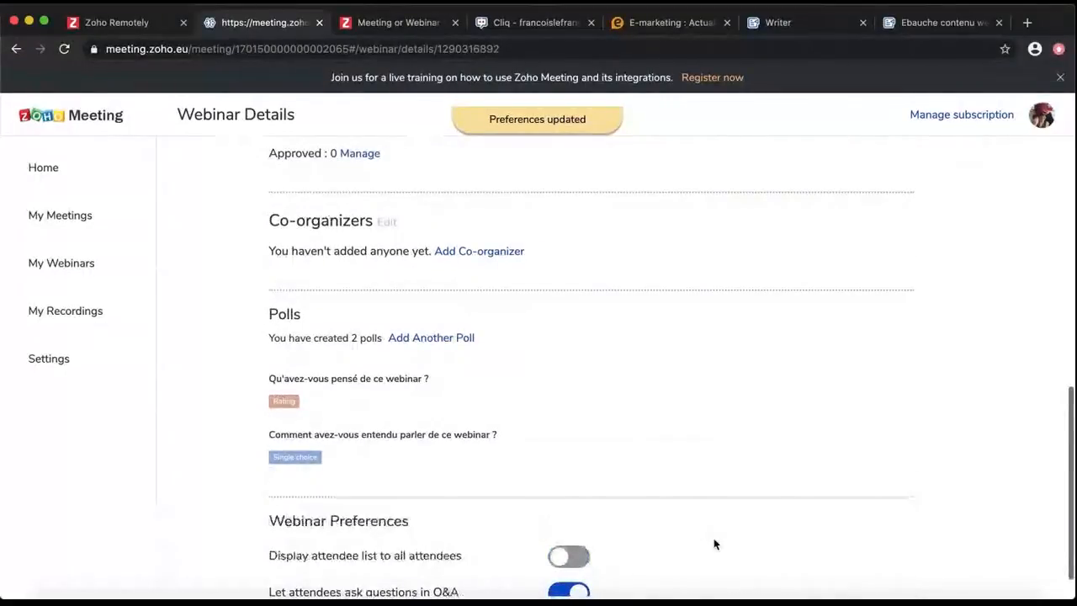
scroll(715, 544, up, 1)
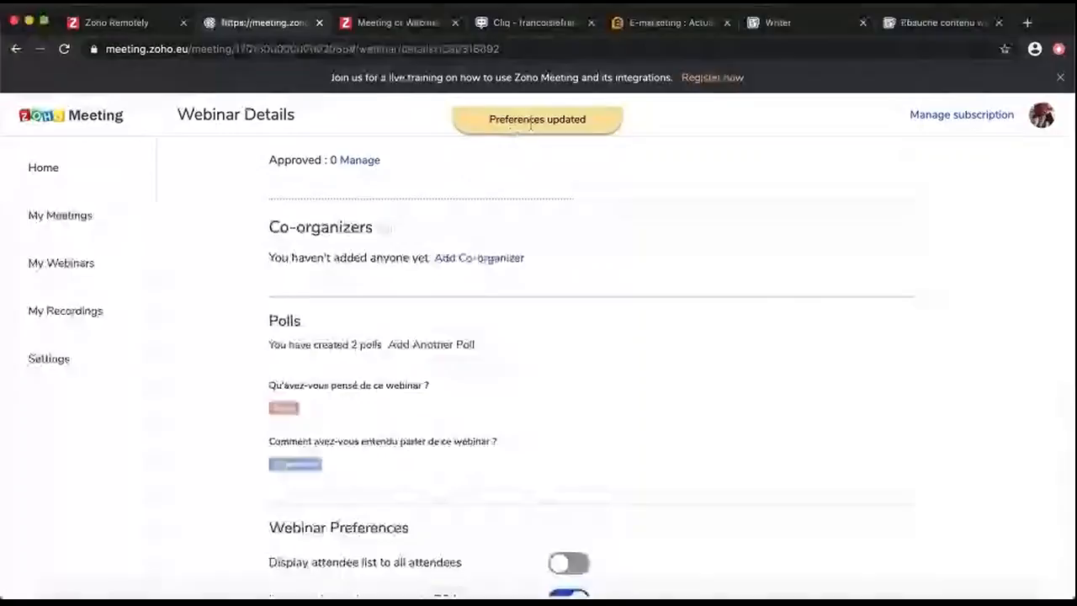
scroll(782, 388, up, 5)
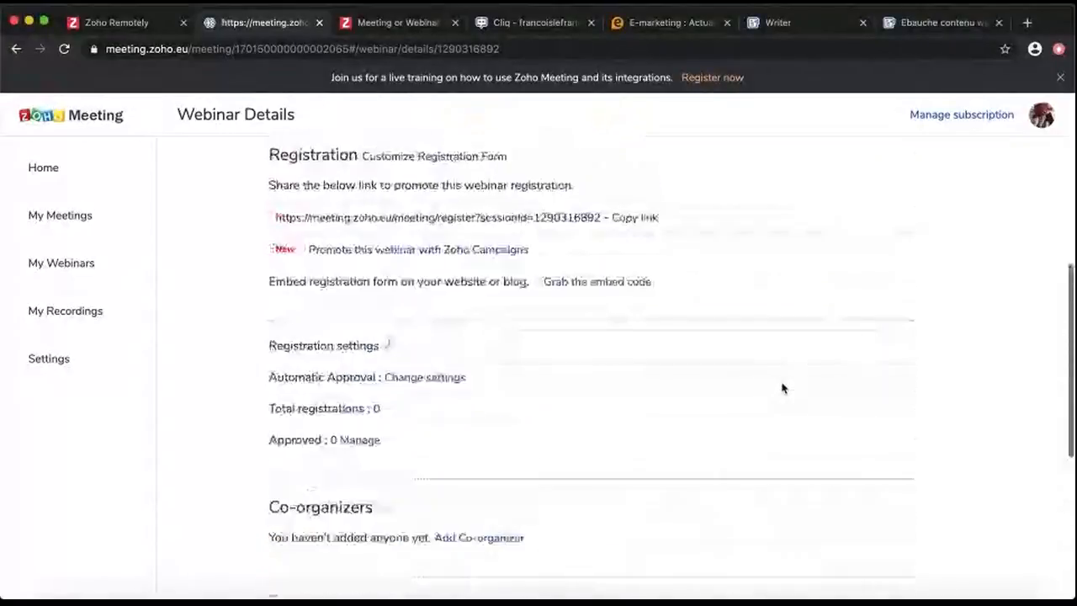
scroll(782, 388, up, 3)
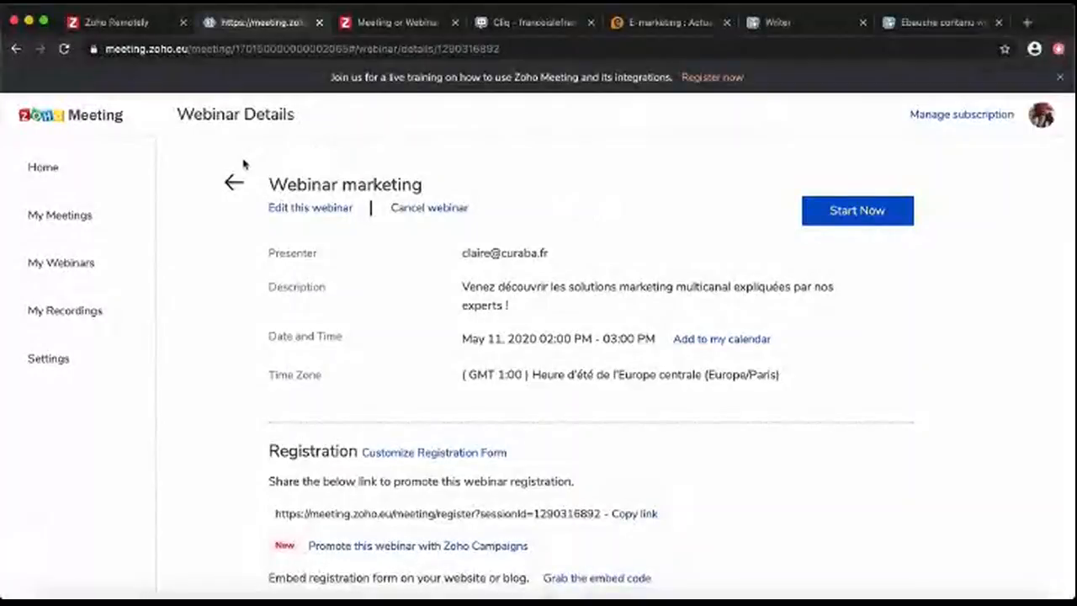
Check the Past Webinars and Analytics tabs, return to Upcoming Webinars, then go to Settings
click(115, 257)
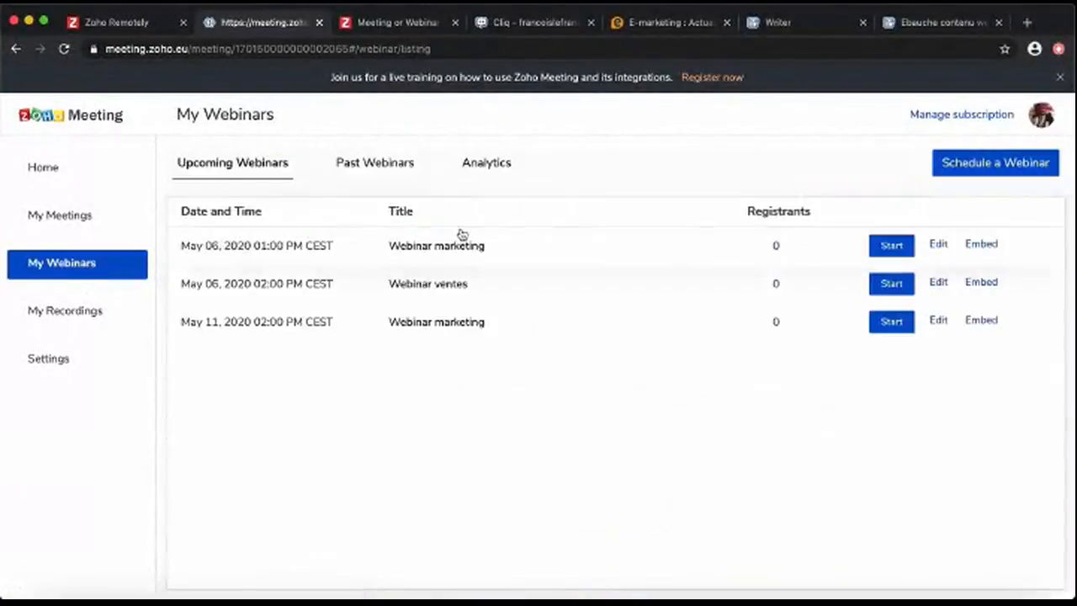
click(389, 165)
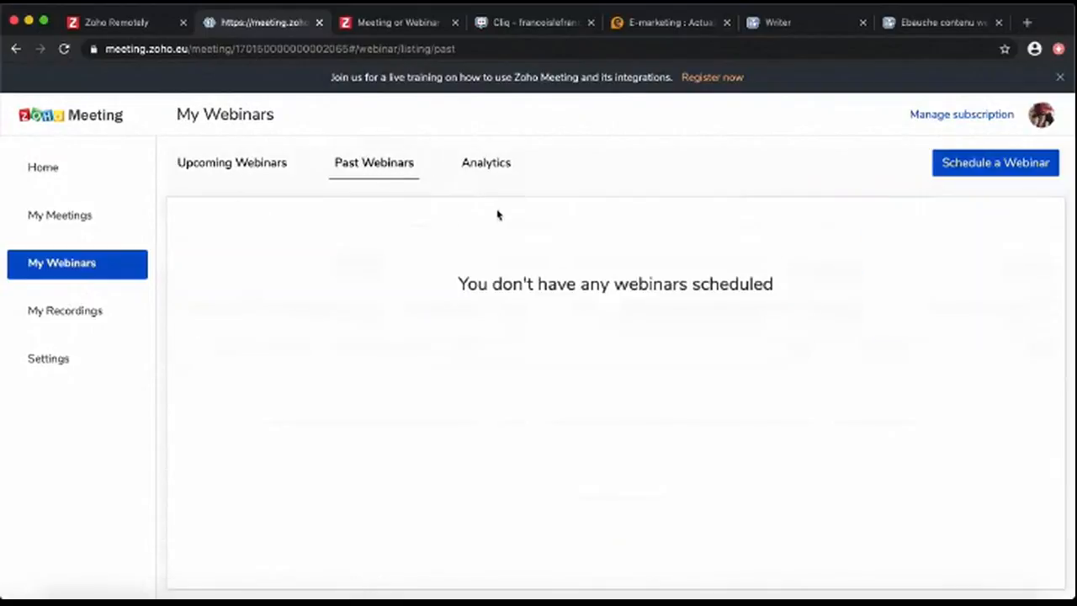
click(483, 163)
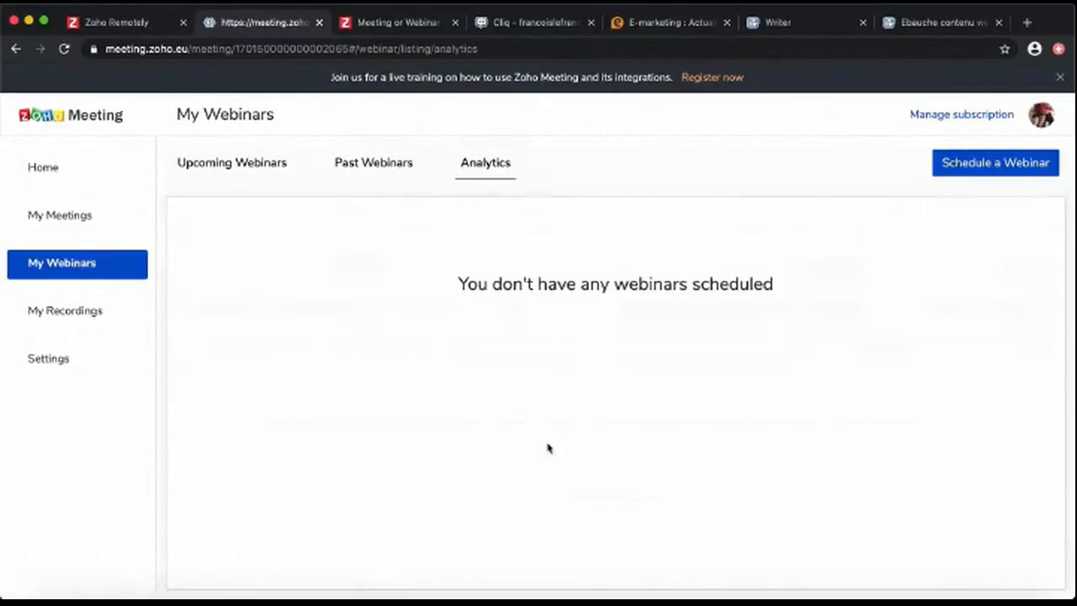
click(225, 165)
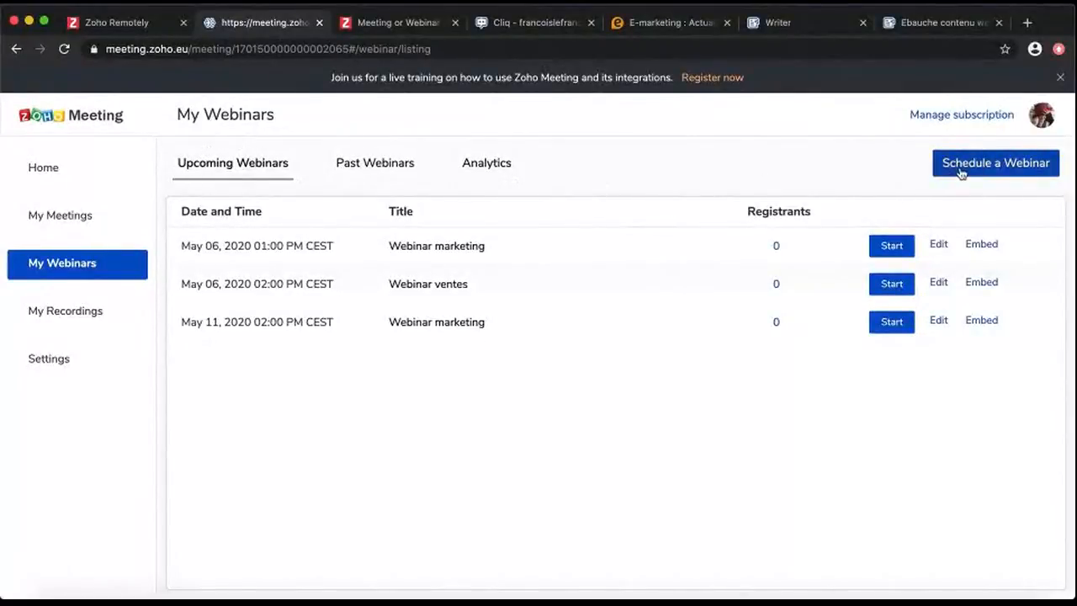
click(65, 359)
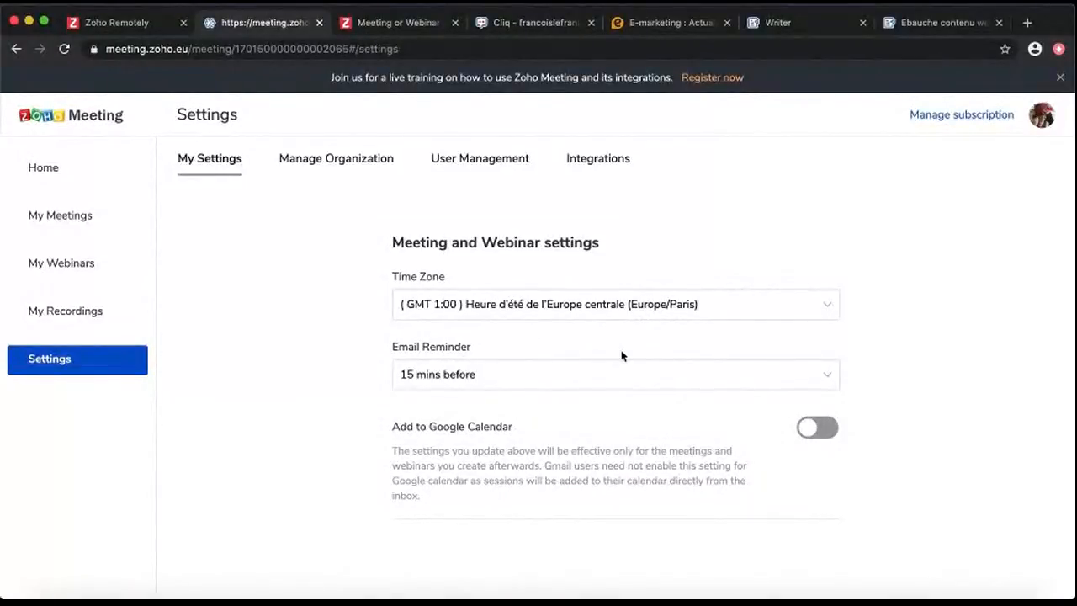
Set the e-mail reminder to 30 mins before and leave Google Calendar sync off
click(431, 378)
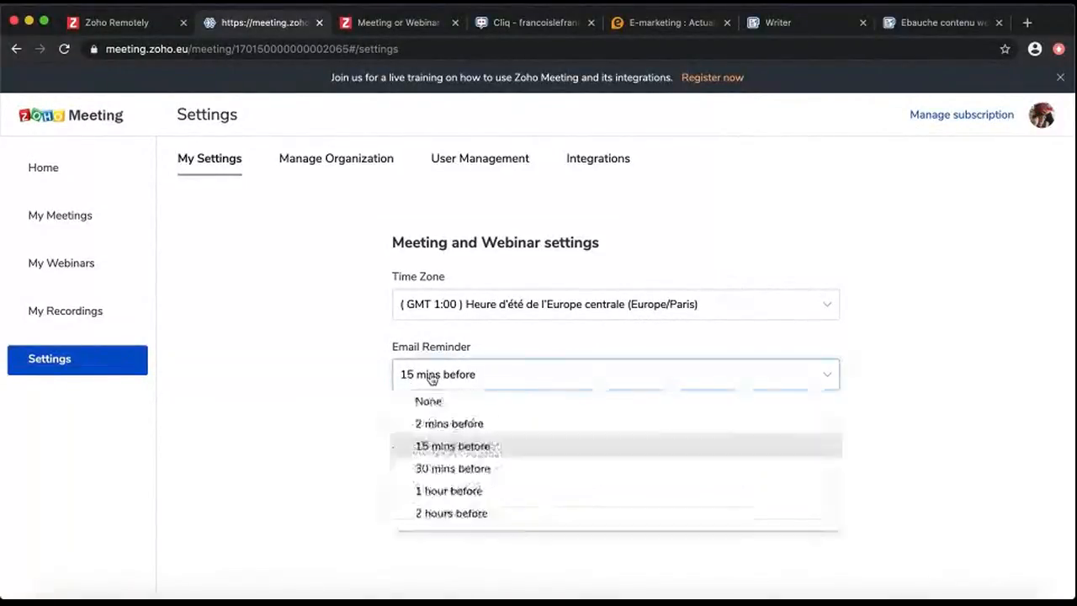
click(448, 469)
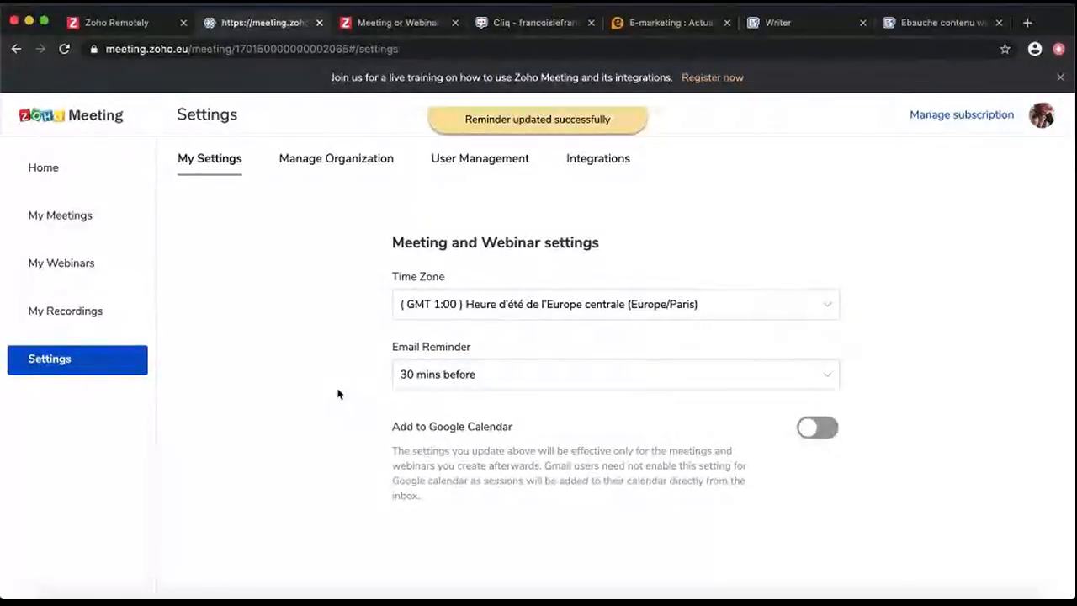
click(426, 387)
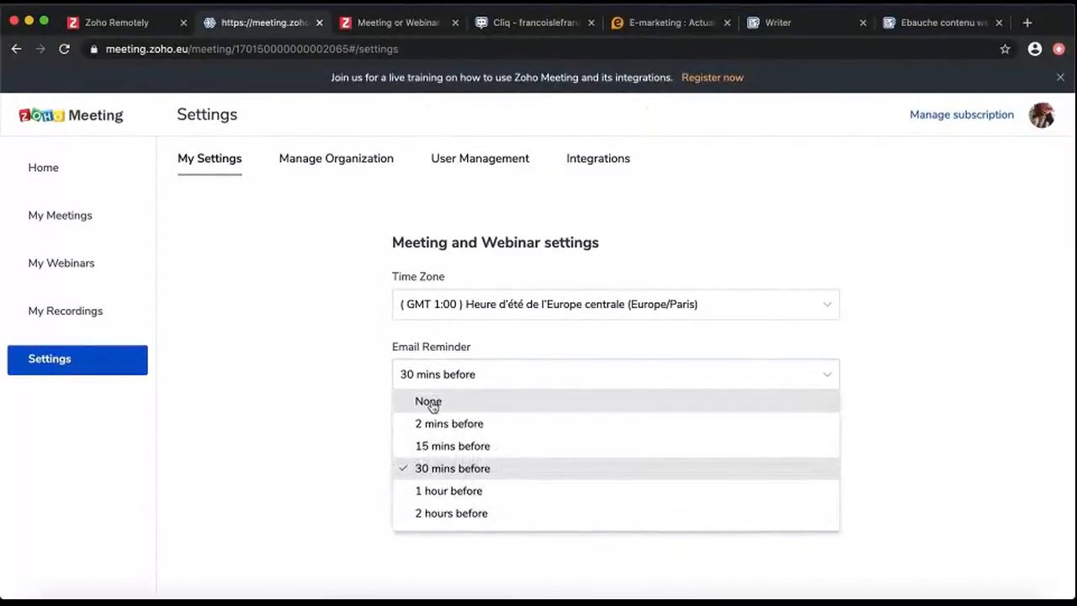
click(328, 423)
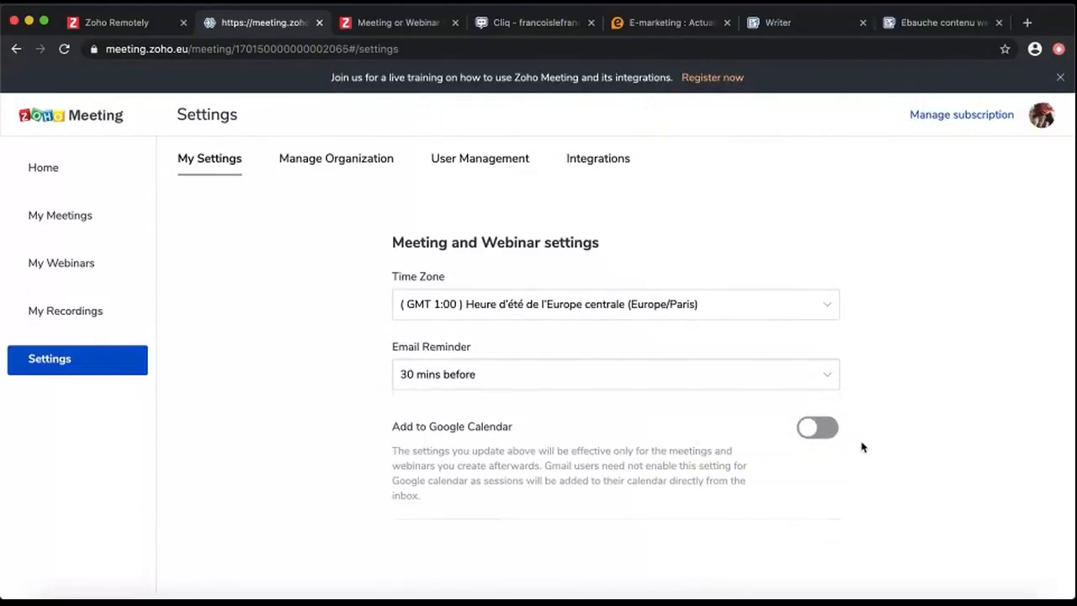
click(829, 427)
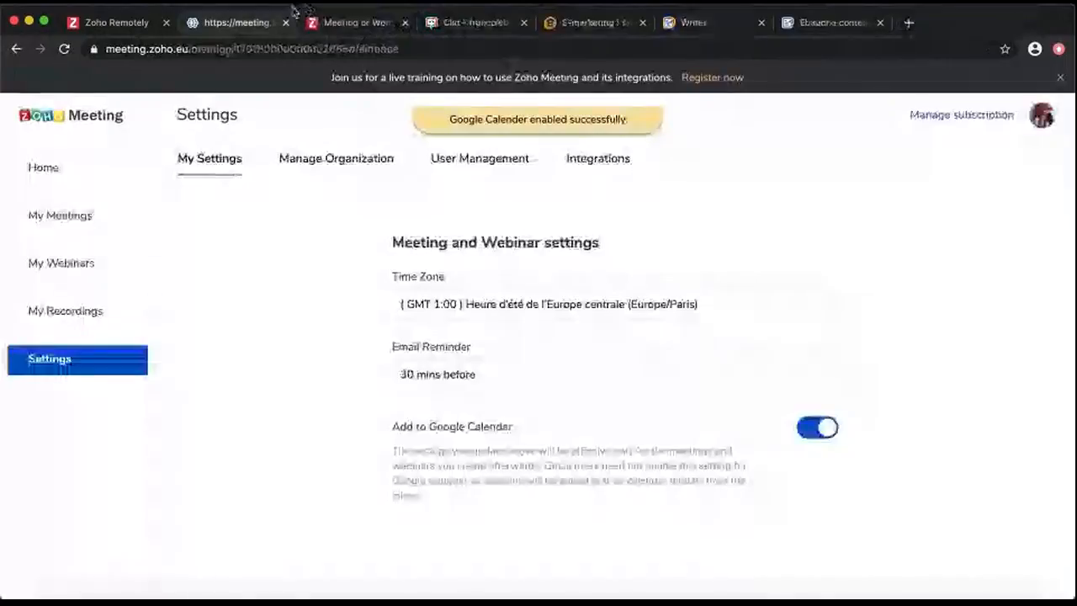
click(822, 430)
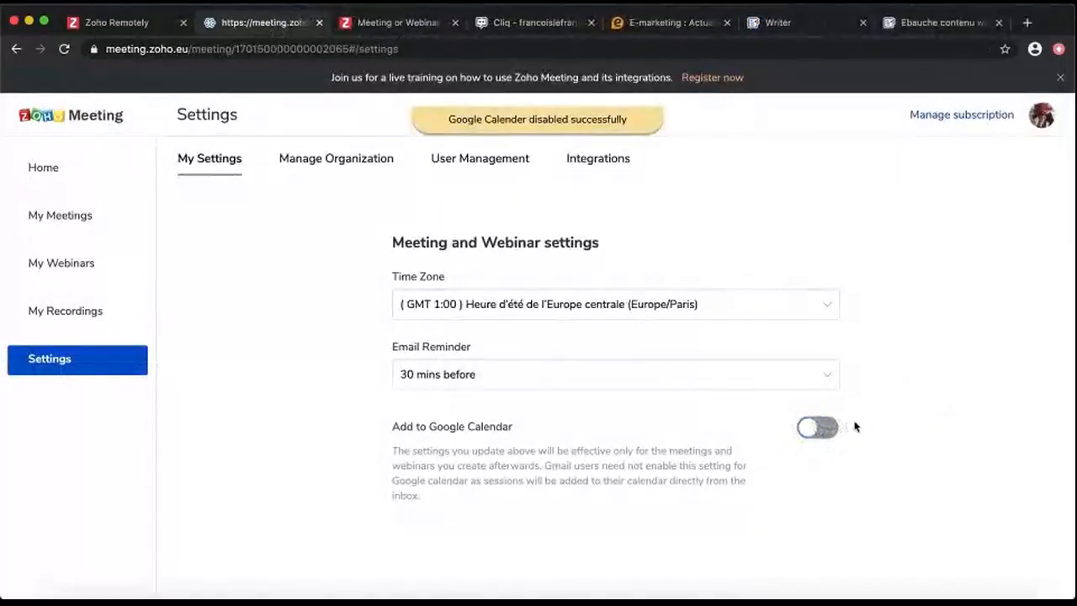
click(317, 159)
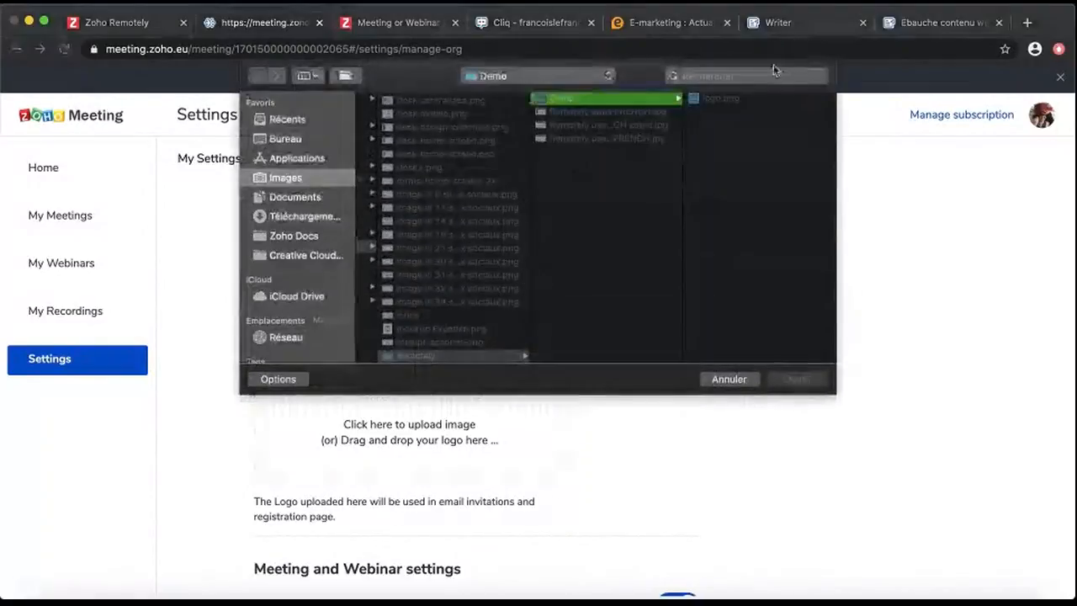
Upload logo.png as the organization logo, accept the crop, and save
click(726, 100)
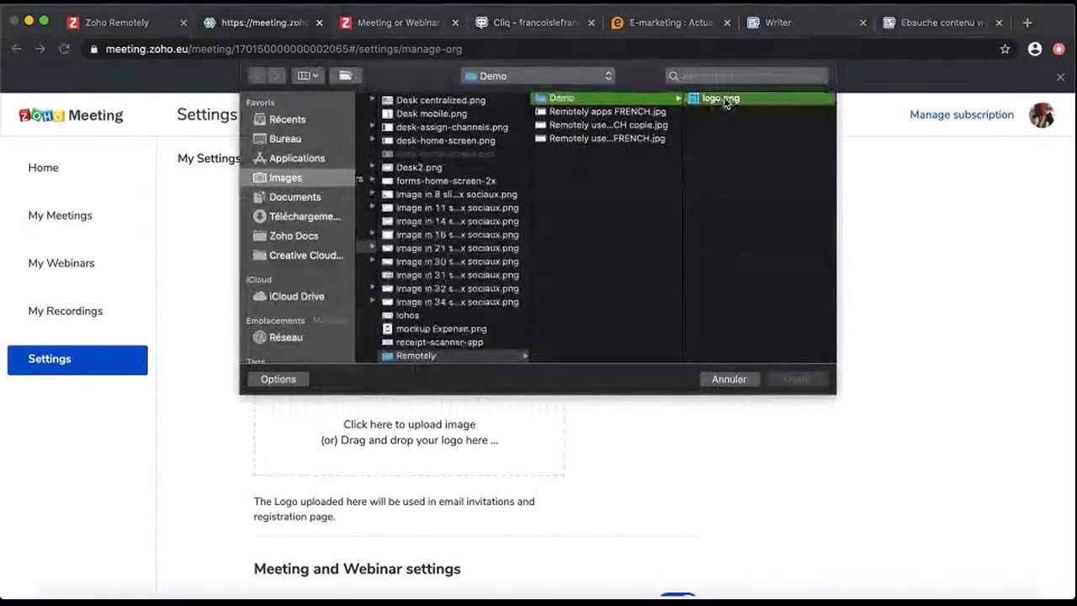
click(795, 380)
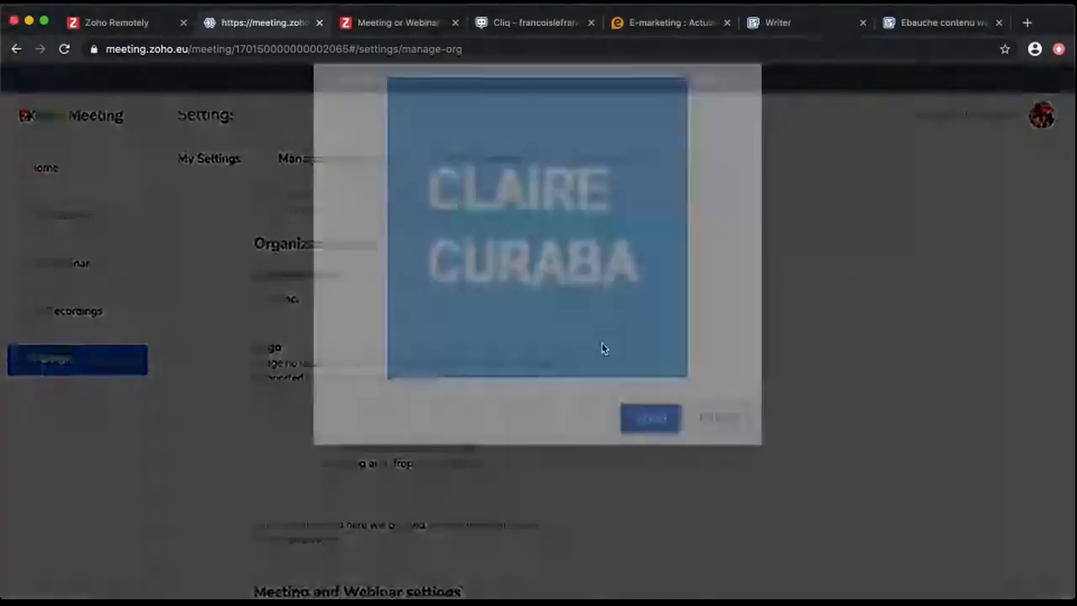
click(656, 489)
scroll(637, 368, down, 2)
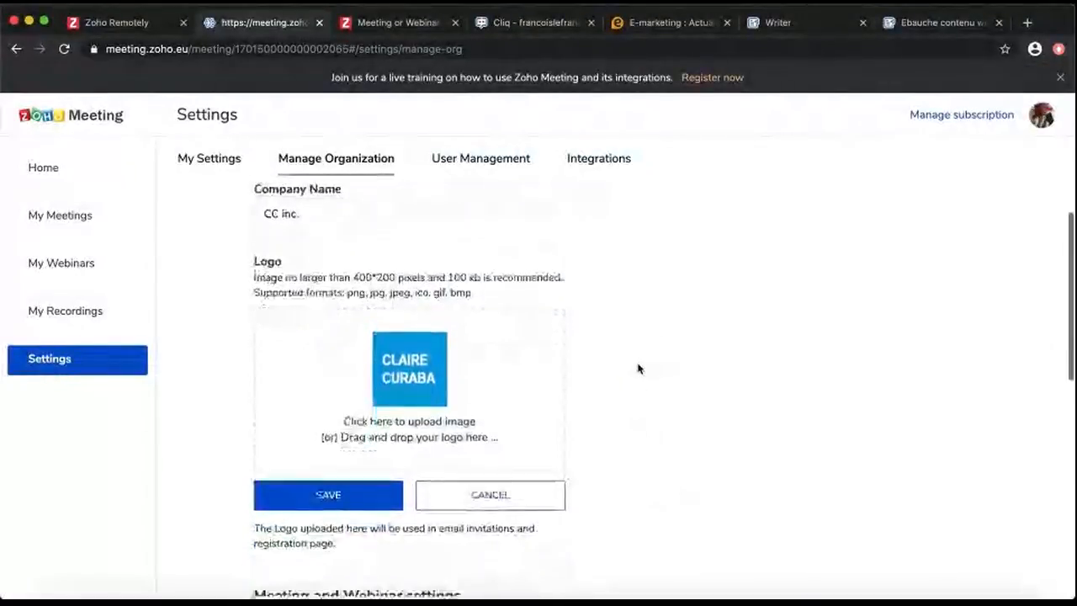
click(365, 491)
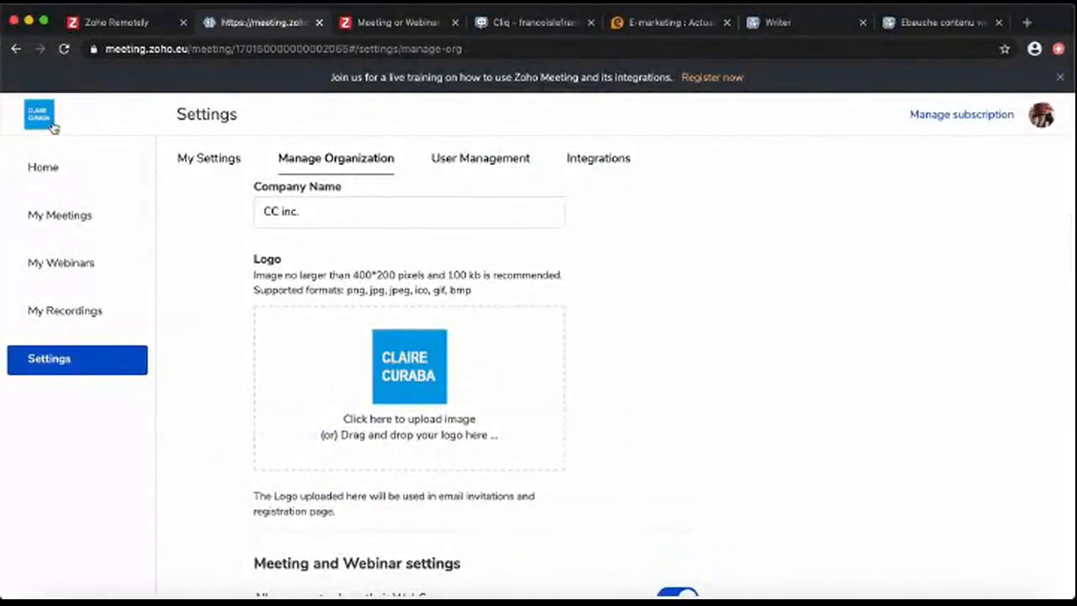
Scroll through the organization settings and view the organization's users in User Management
scroll(205, 343, down, 5)
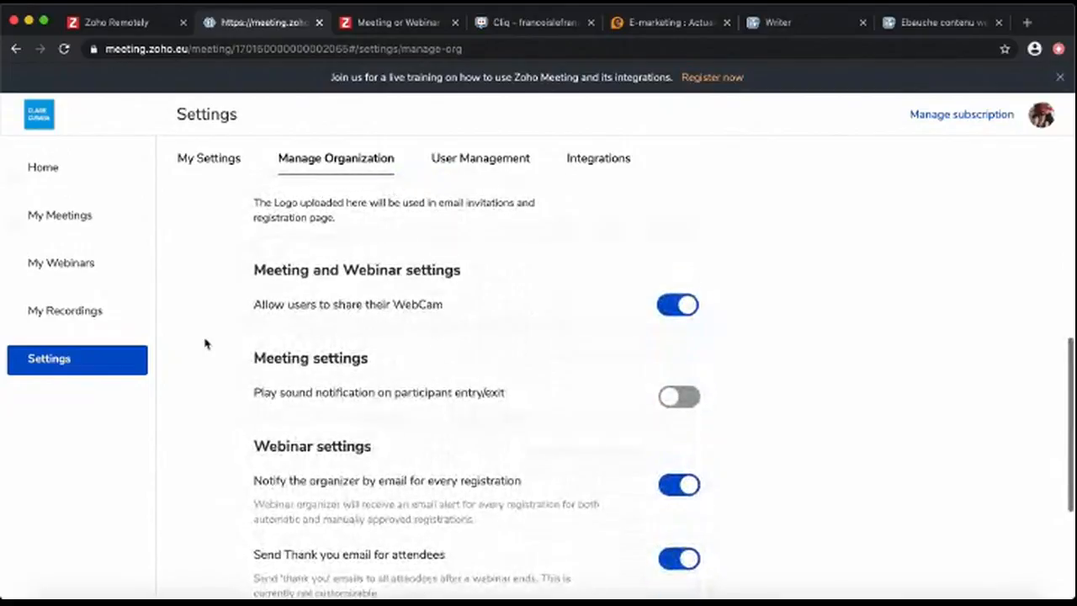
scroll(204, 344, down, 1)
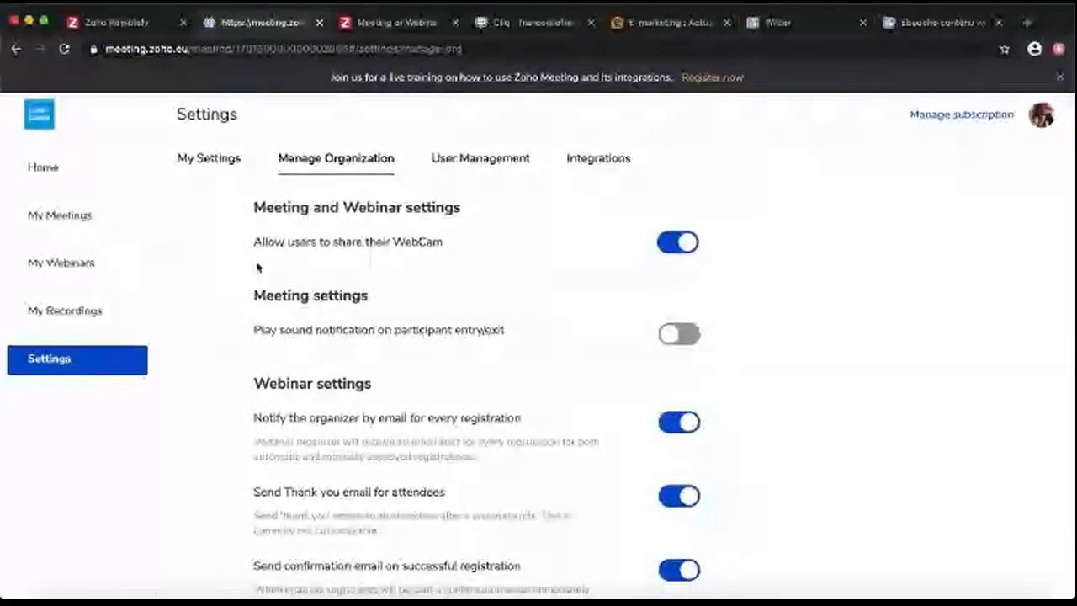
scroll(602, 332, down, 1)
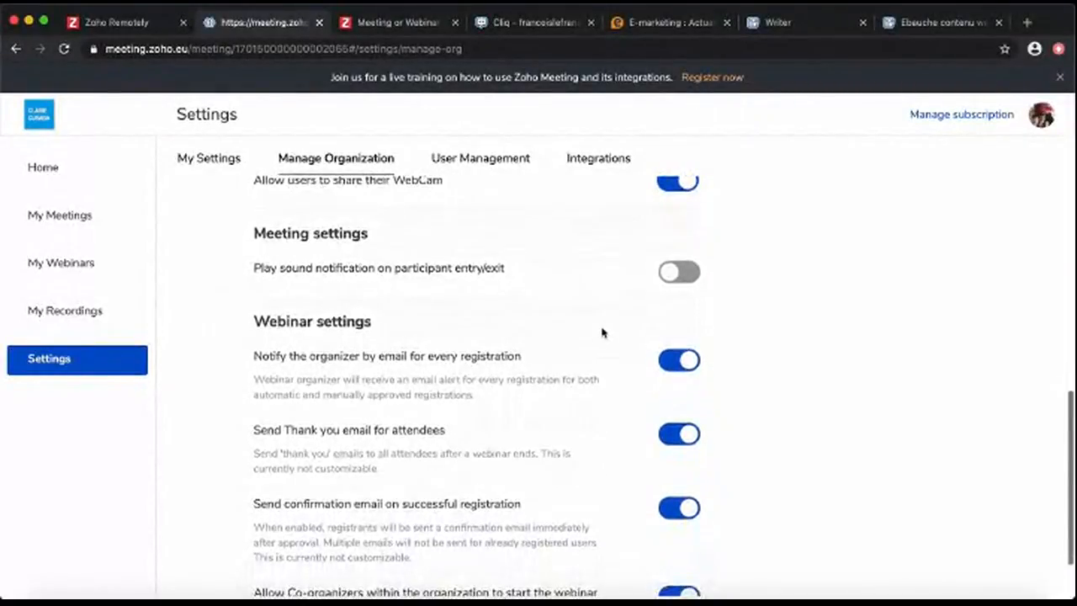
scroll(602, 332, down, 1)
scroll(601, 333, down, 1)
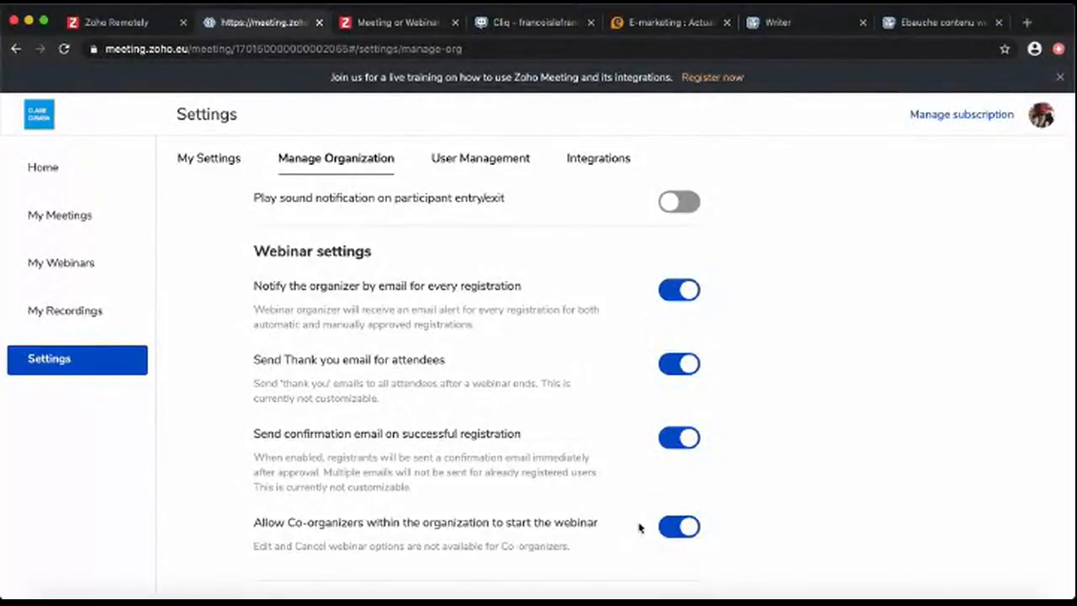
click(522, 157)
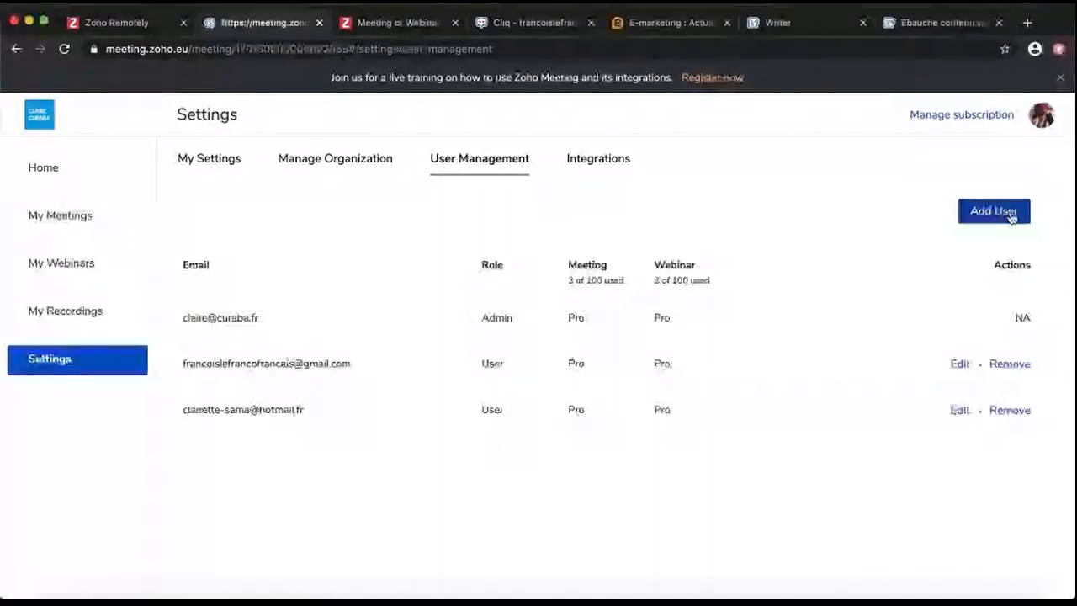
Review the Zoho CRM and Zoho Campaigns integration cards, then go back to the Home page
click(590, 159)
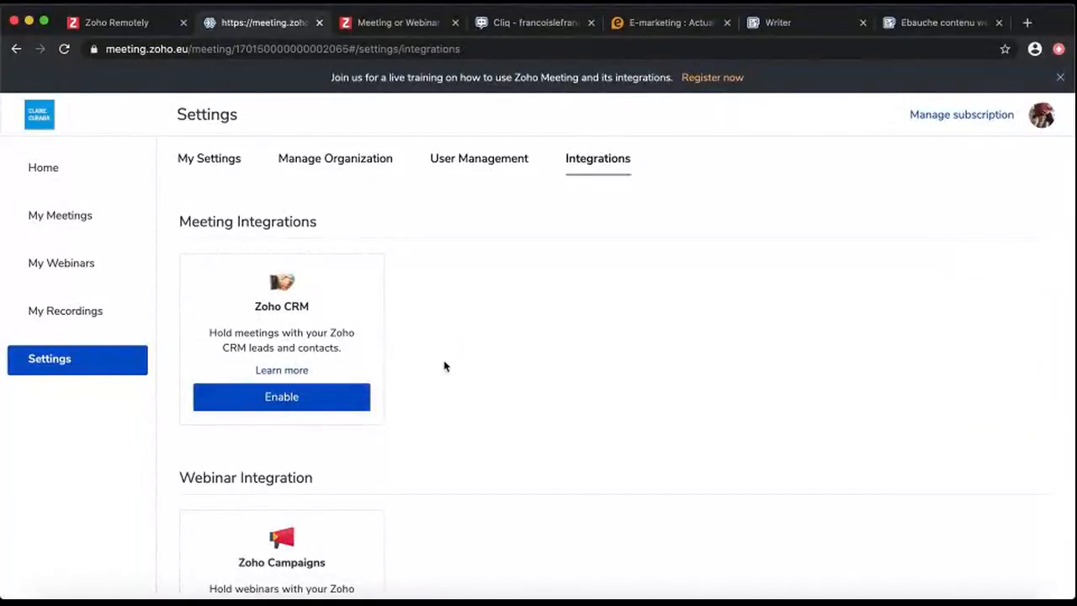
scroll(445, 365, down, 2)
scroll(445, 365, down, 1)
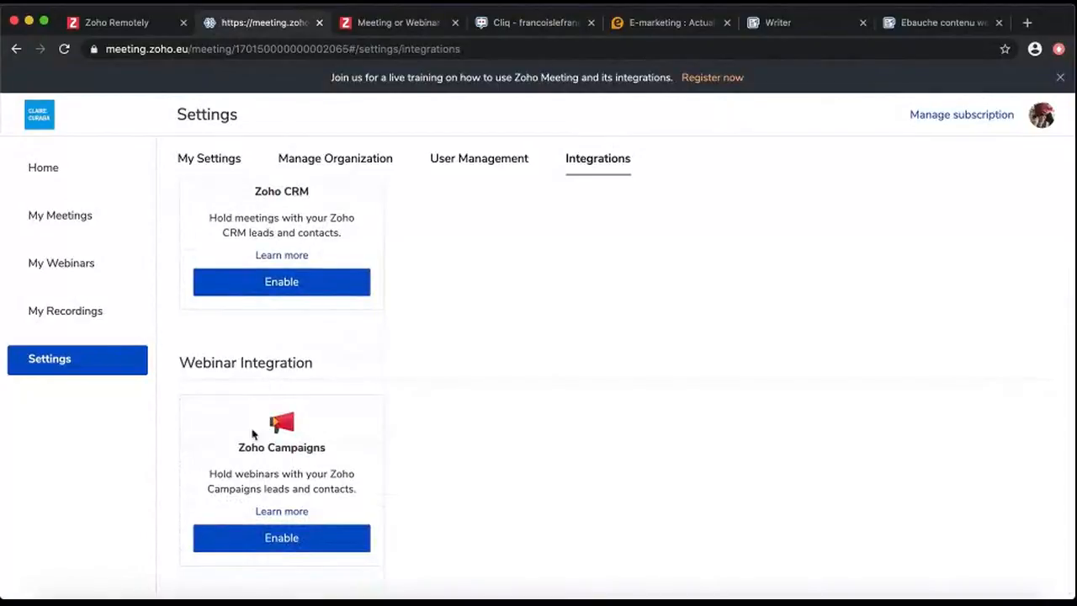
scroll(481, 390, up, 2)
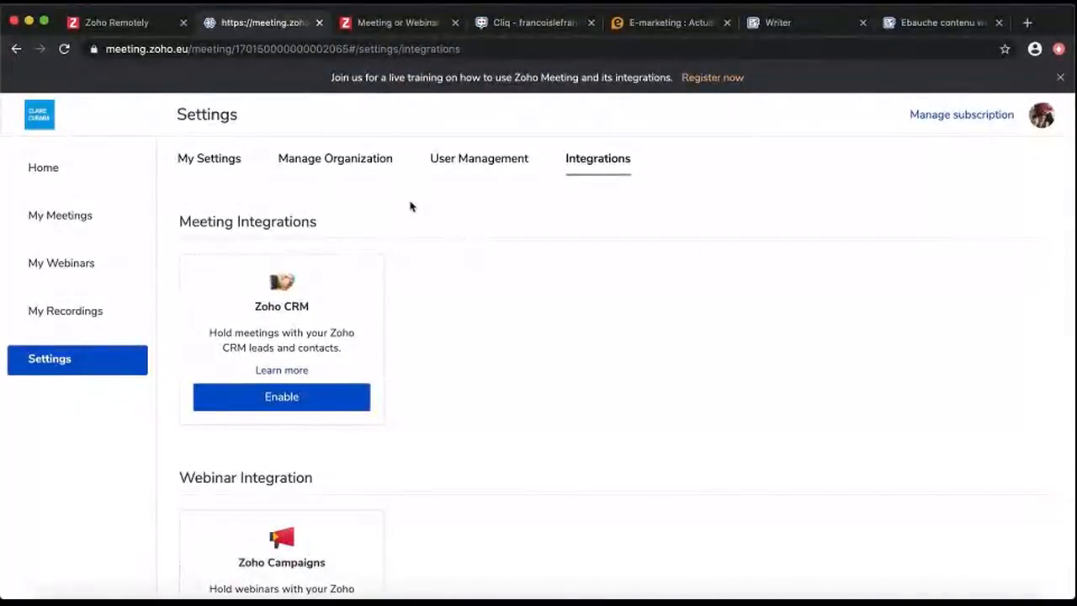
click(40, 168)
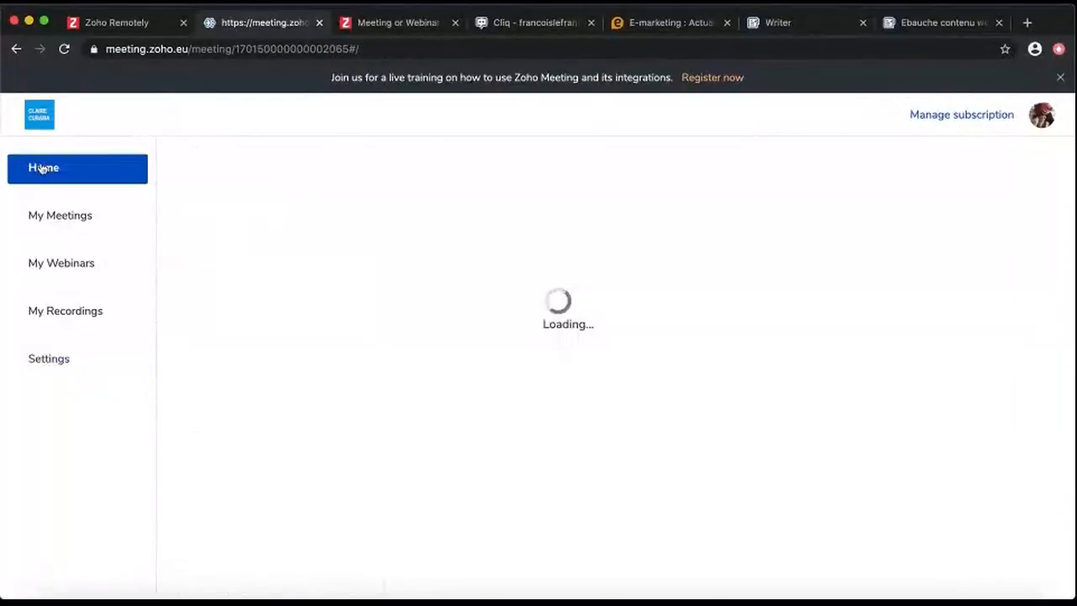
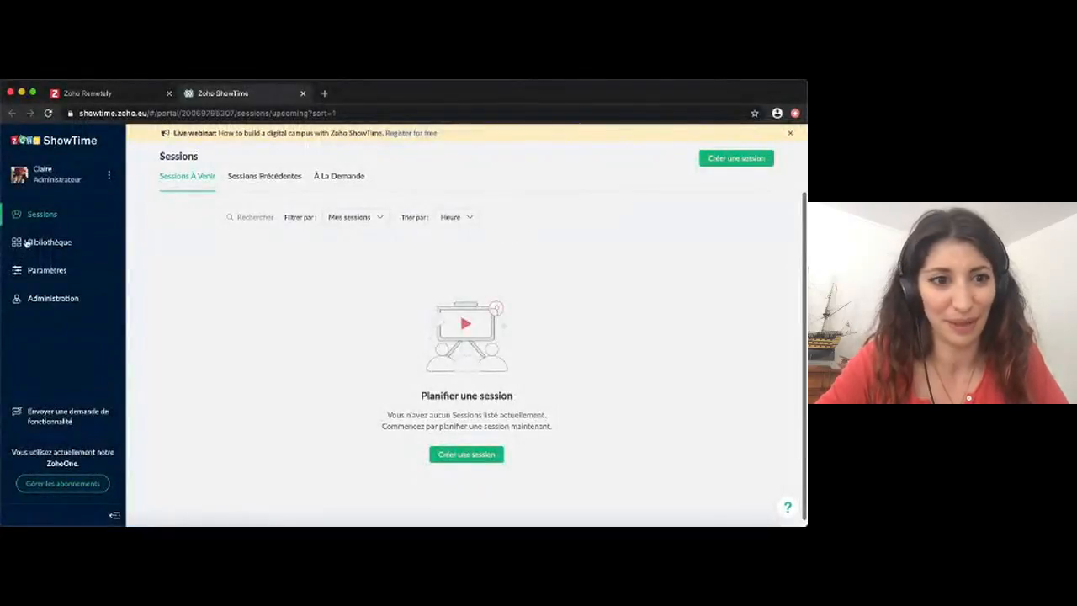
Go to Administration's user management and follow the link to the Zoho admin panel's ShowTime assignment form
click(59, 299)
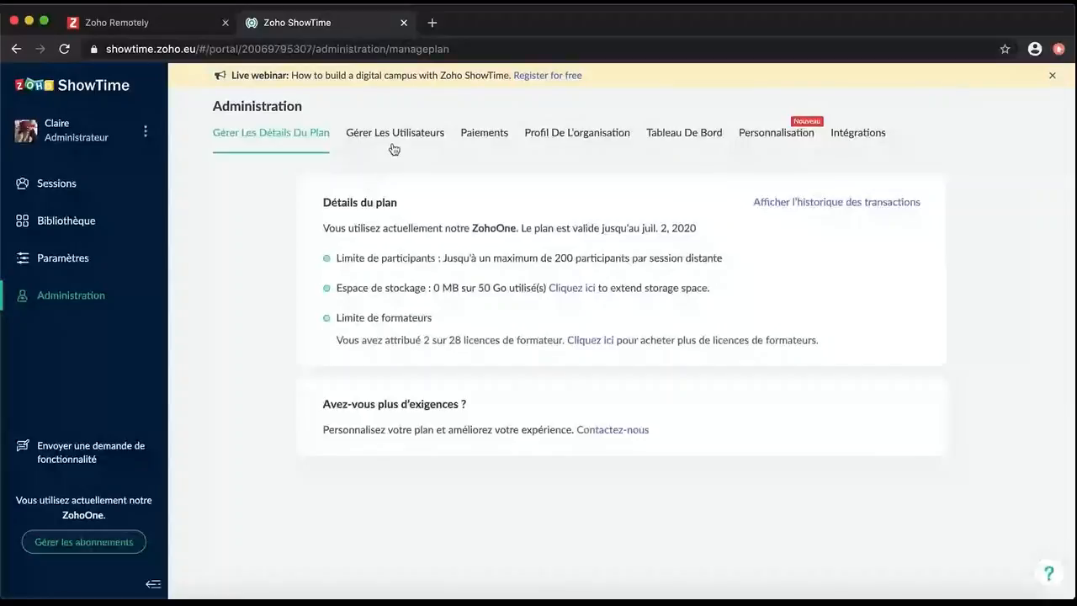
click(394, 149)
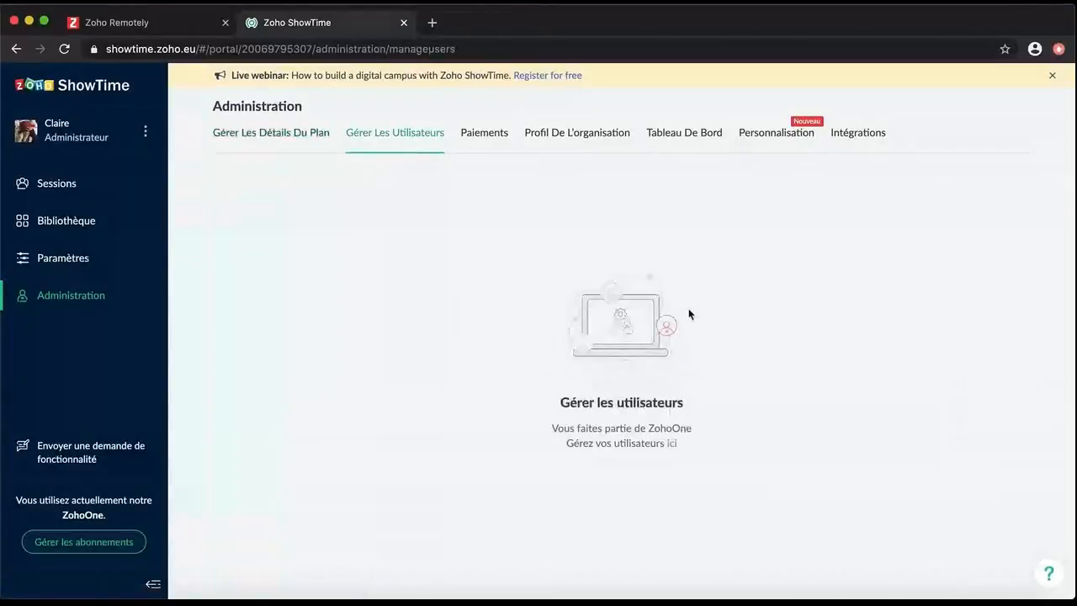
click(673, 446)
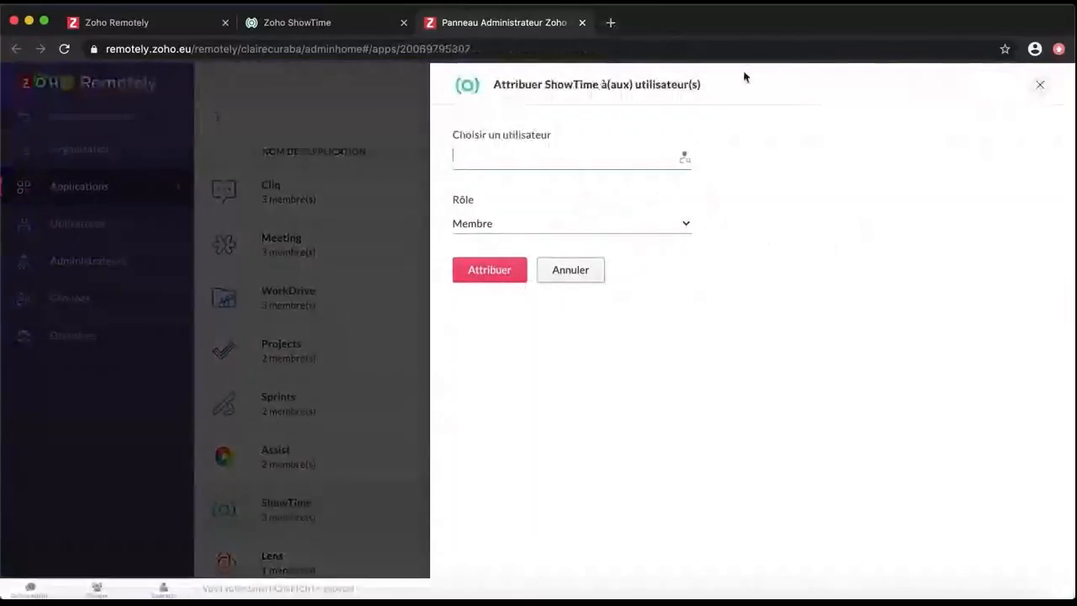
Assign ShowTime to the chosen user with the Instructeur role, then return to the ShowTime tab
text(Fran)
click(567, 190)
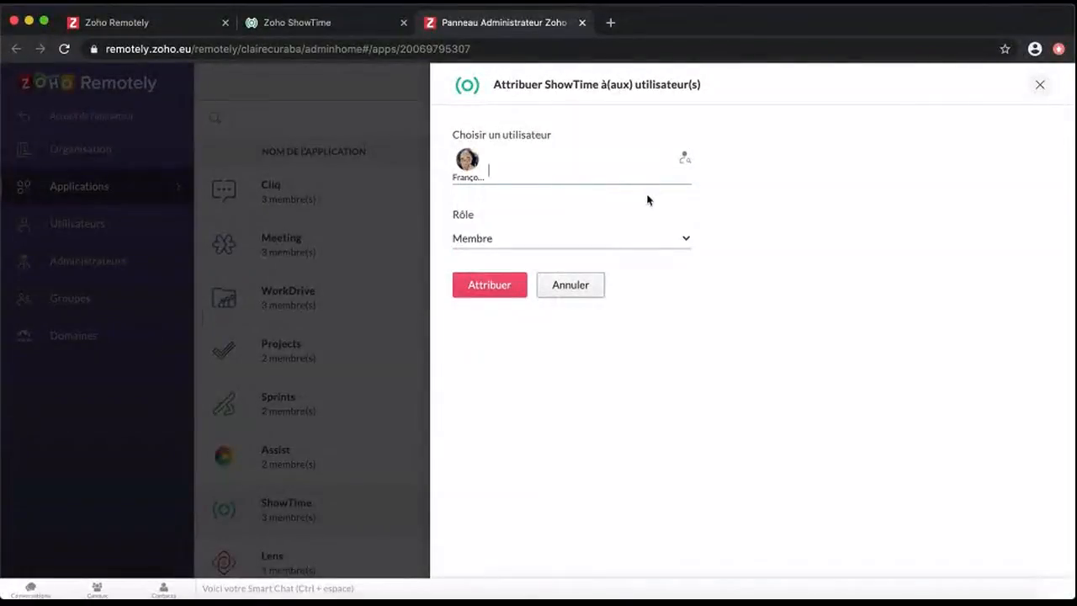
click(502, 244)
click(532, 286)
click(496, 284)
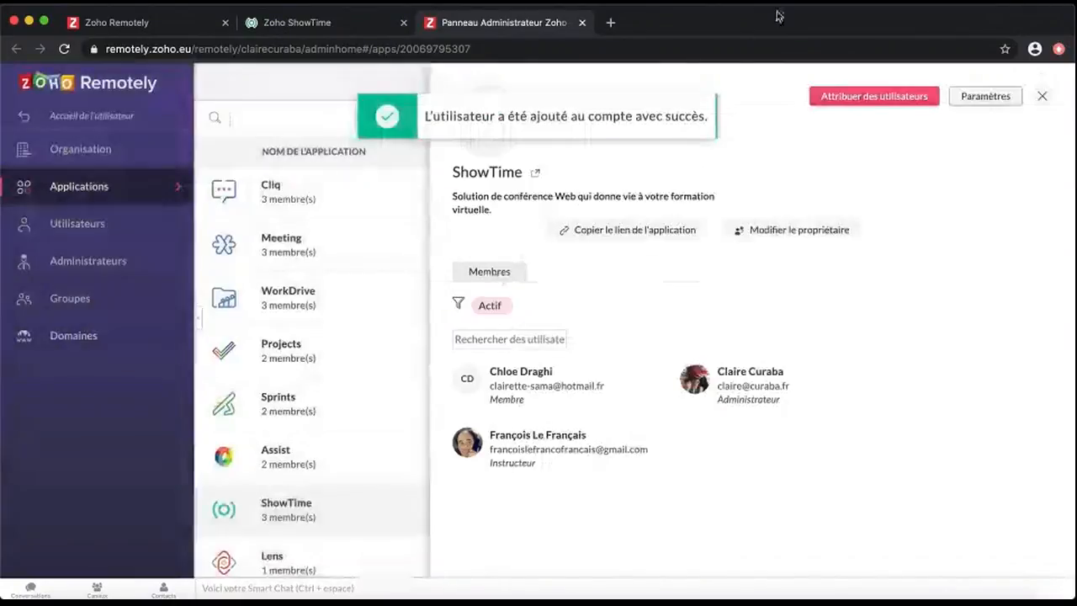
click(345, 22)
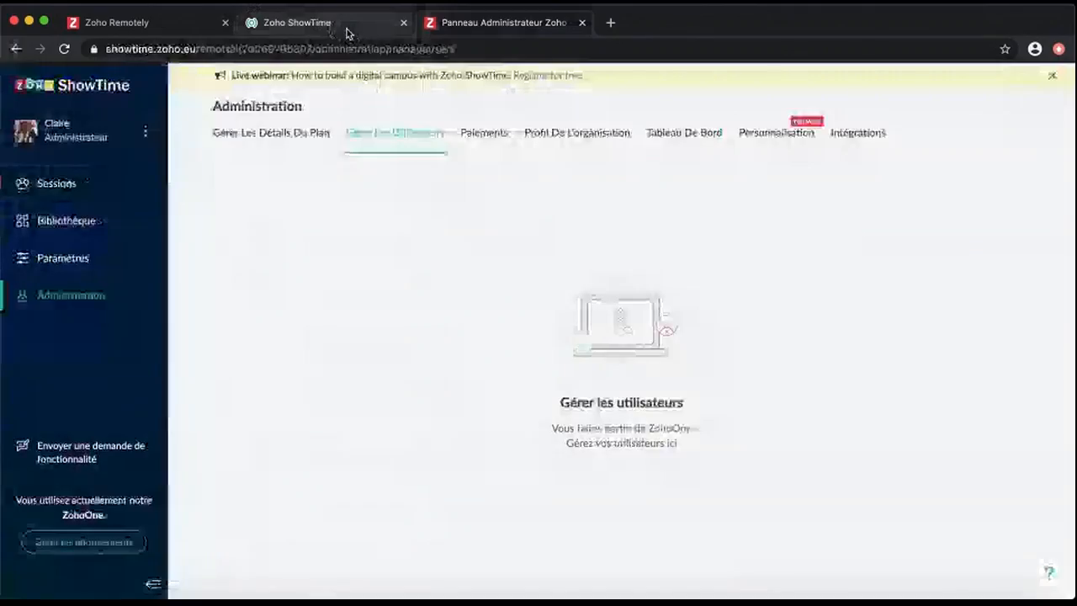
Add the EUR-Euro payment currency with France as company country and continue to gateway setup
click(507, 140)
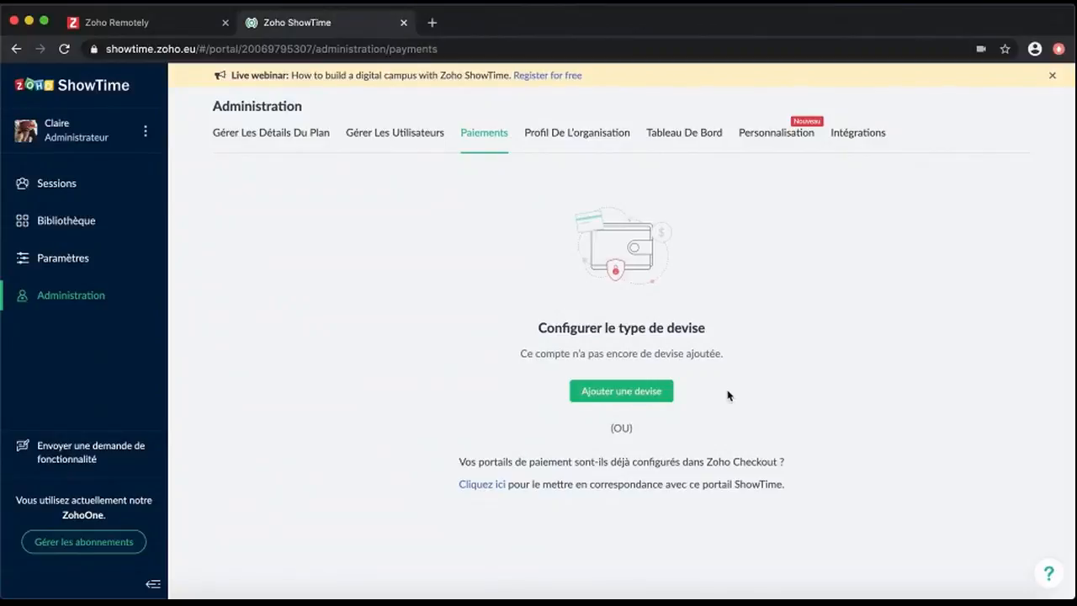
click(648, 394)
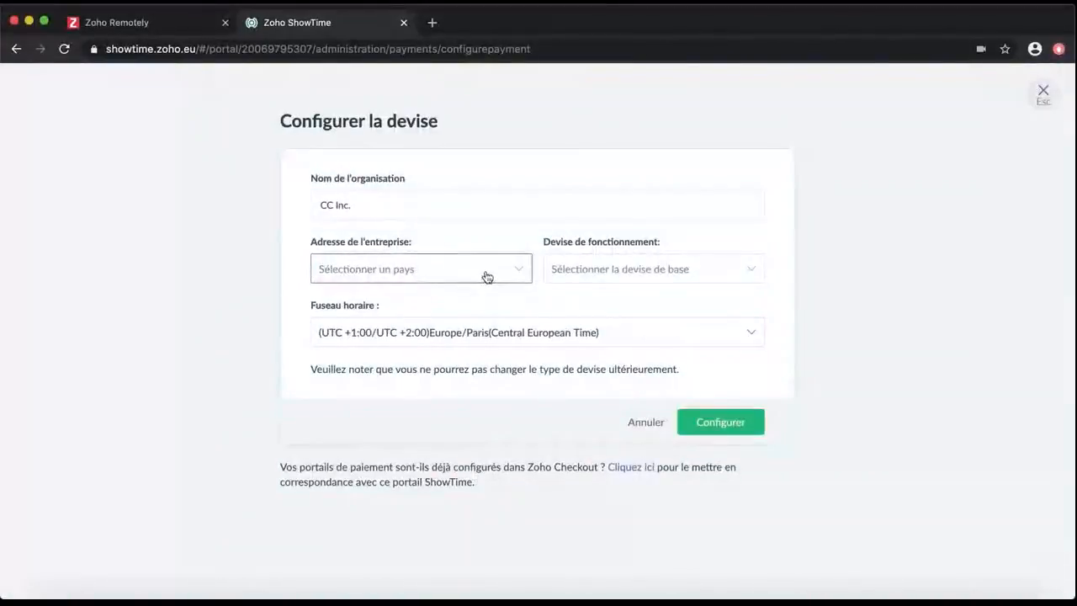
click(487, 277)
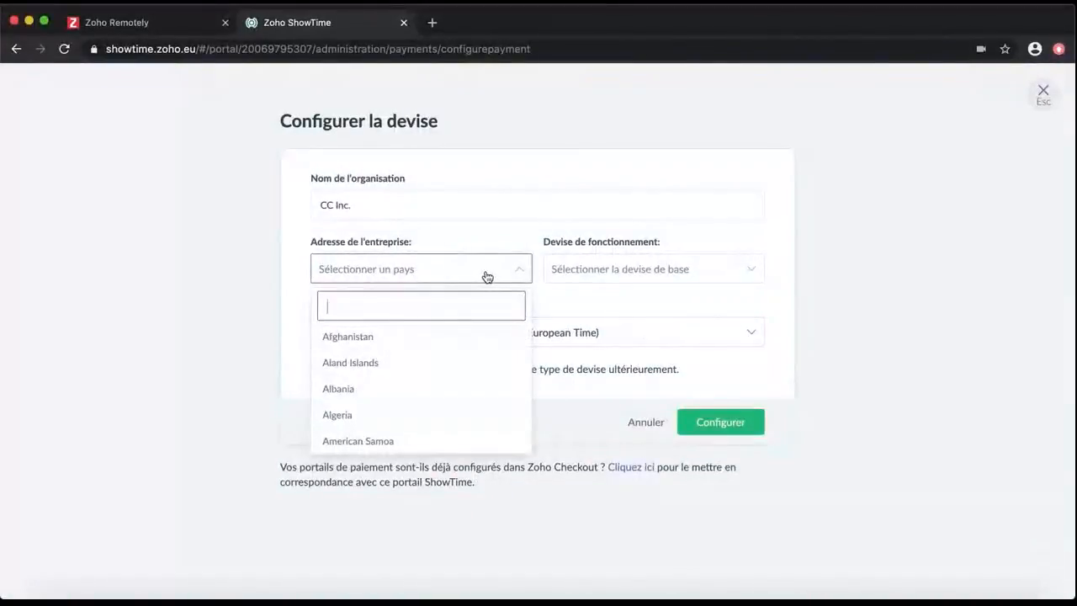
text(Fr)
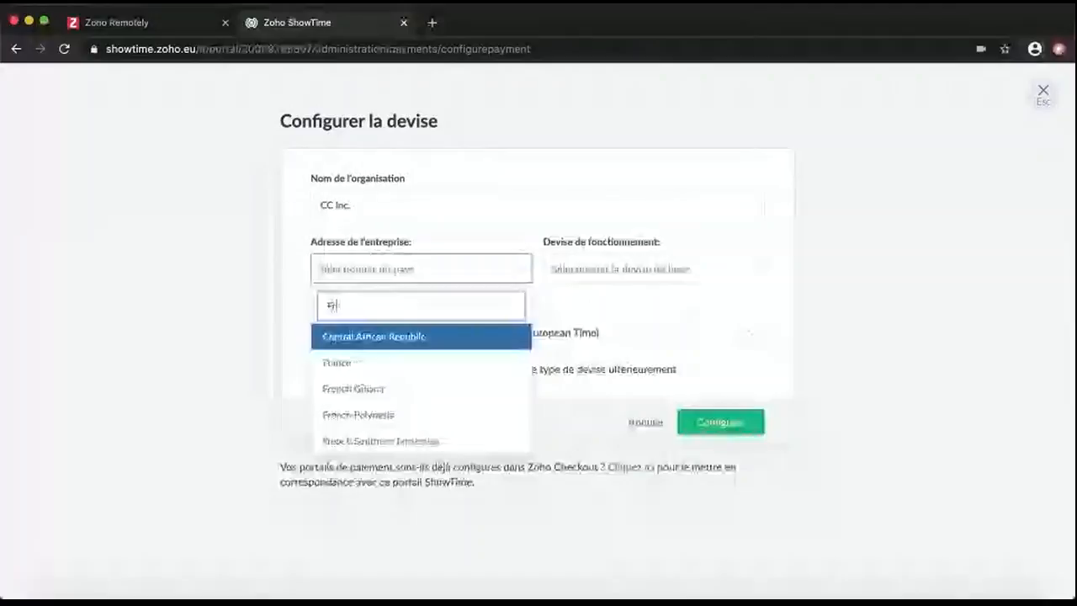
click(402, 365)
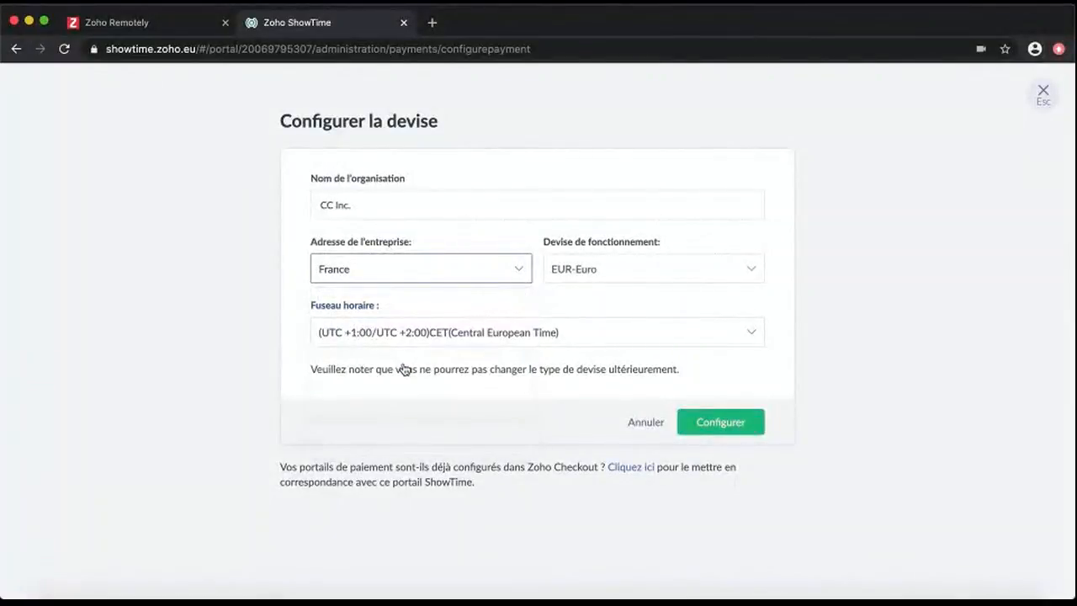
click(722, 424)
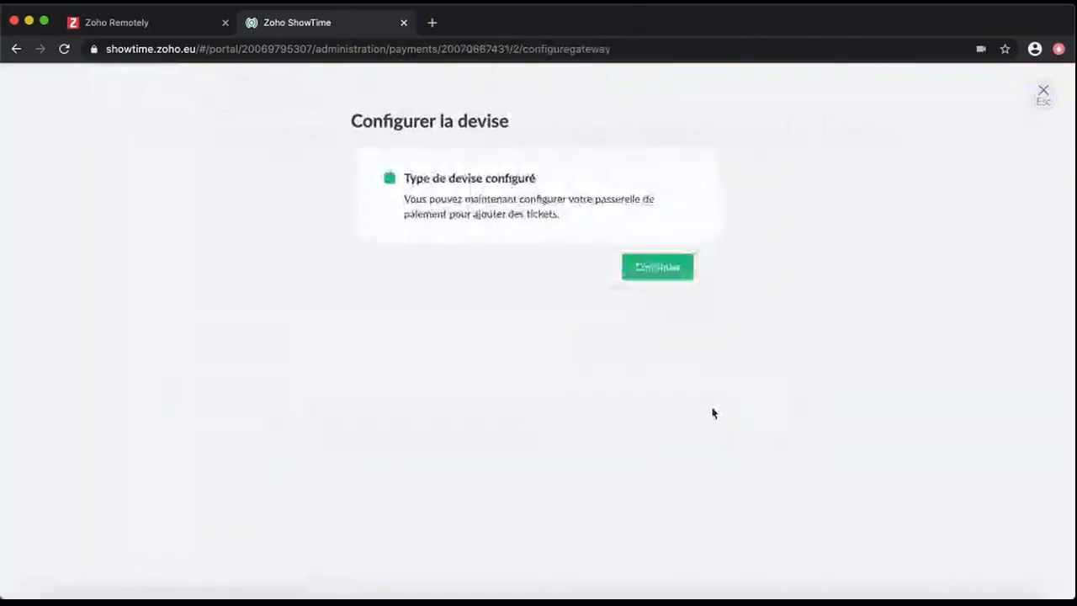
click(676, 272)
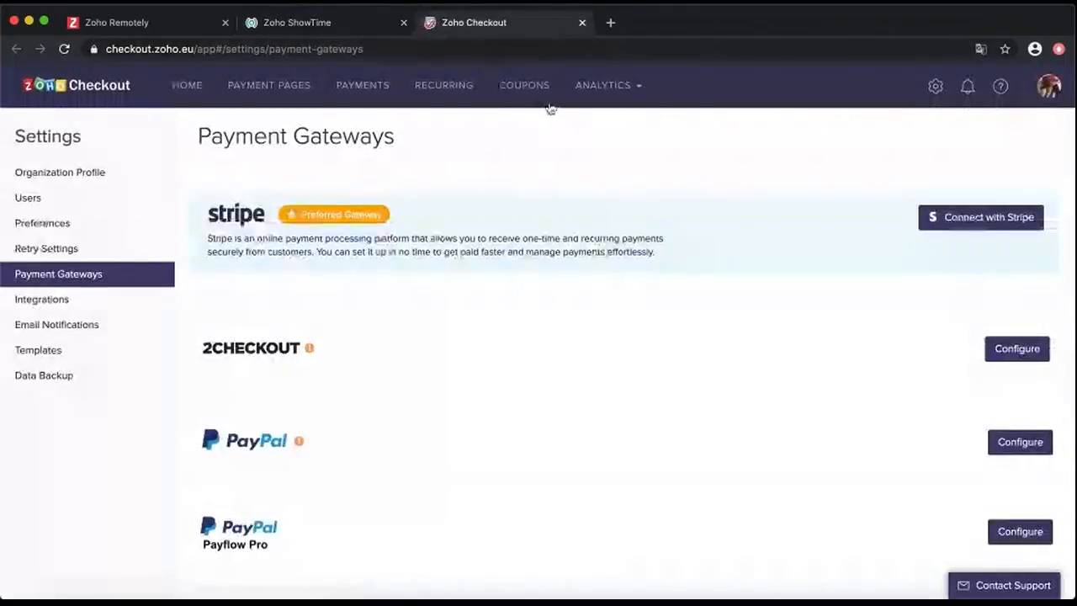
Check Checkout's empty Payment Gateways list, then view the gateway status error back in ShowTime
scroll(639, 404, down, 5)
scroll(637, 434, up, 5)
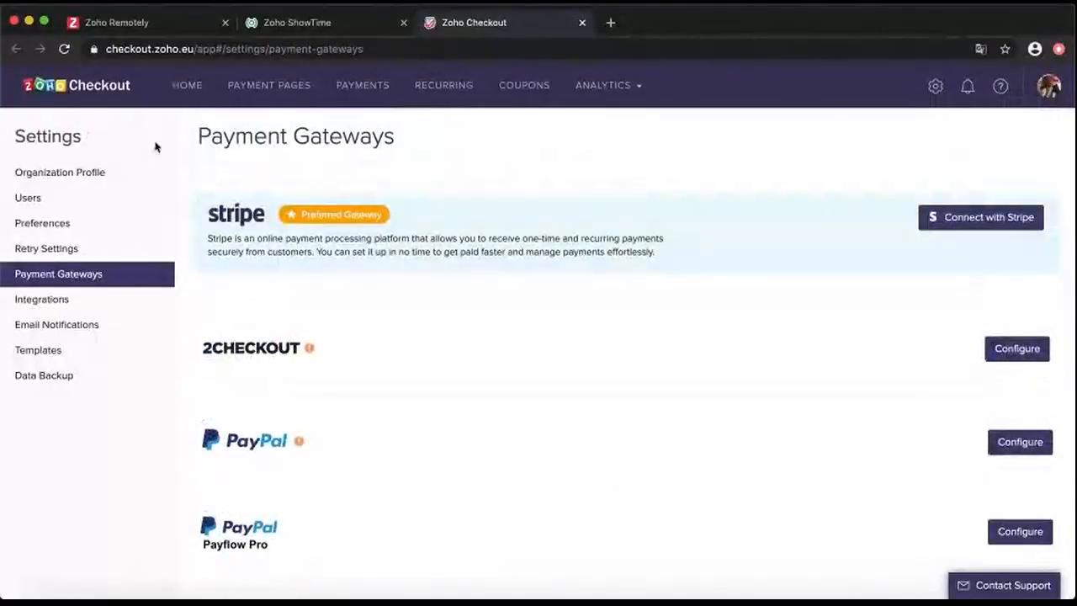
click(342, 17)
click(663, 258)
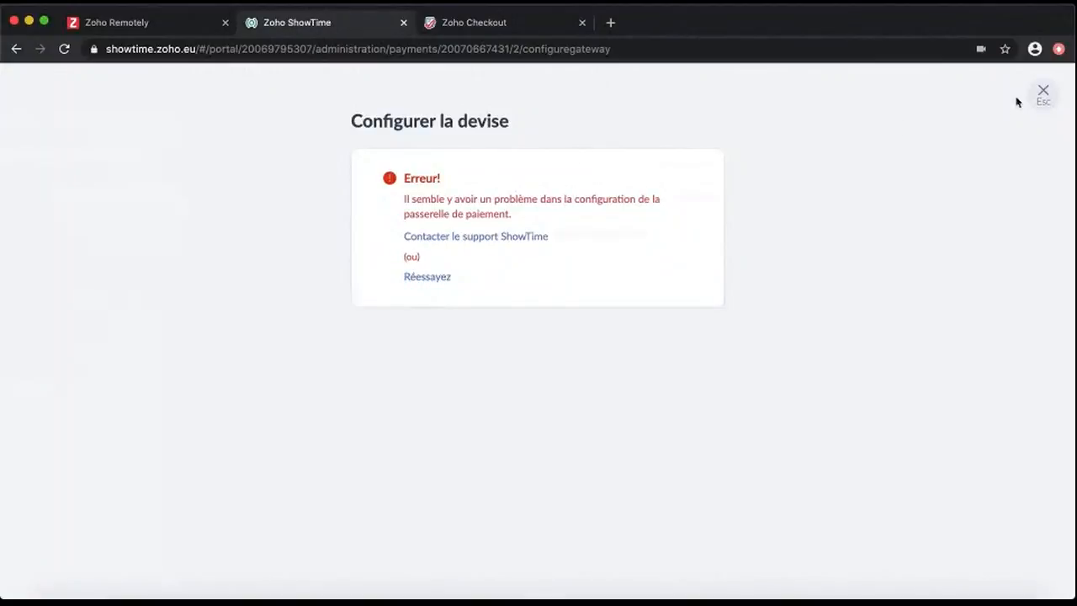
Close the currency dialog and rename the organisation to CC Inc. in its profile
click(1041, 99)
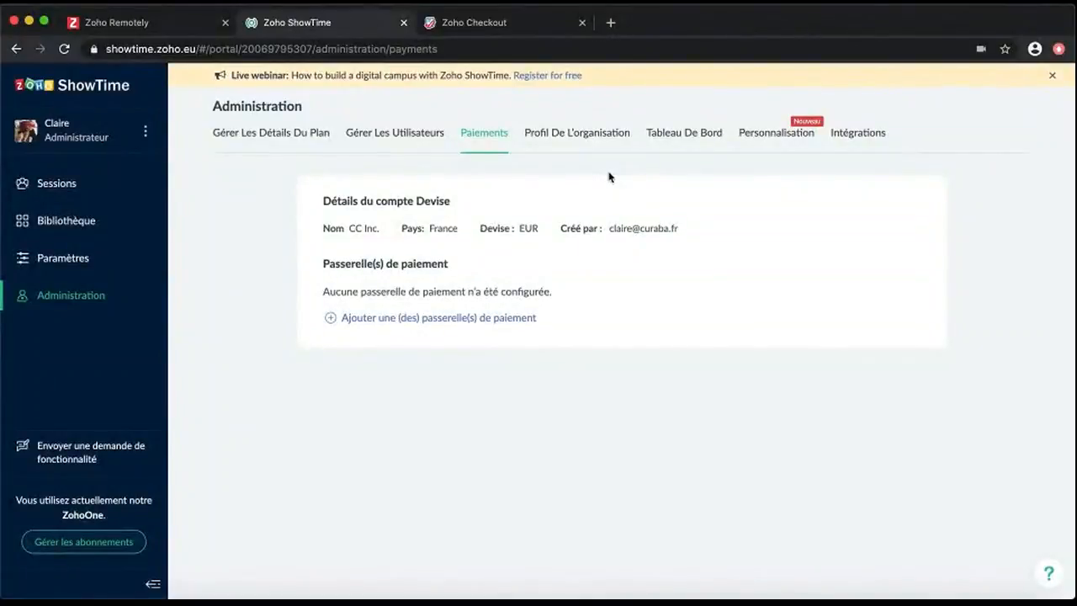
click(577, 132)
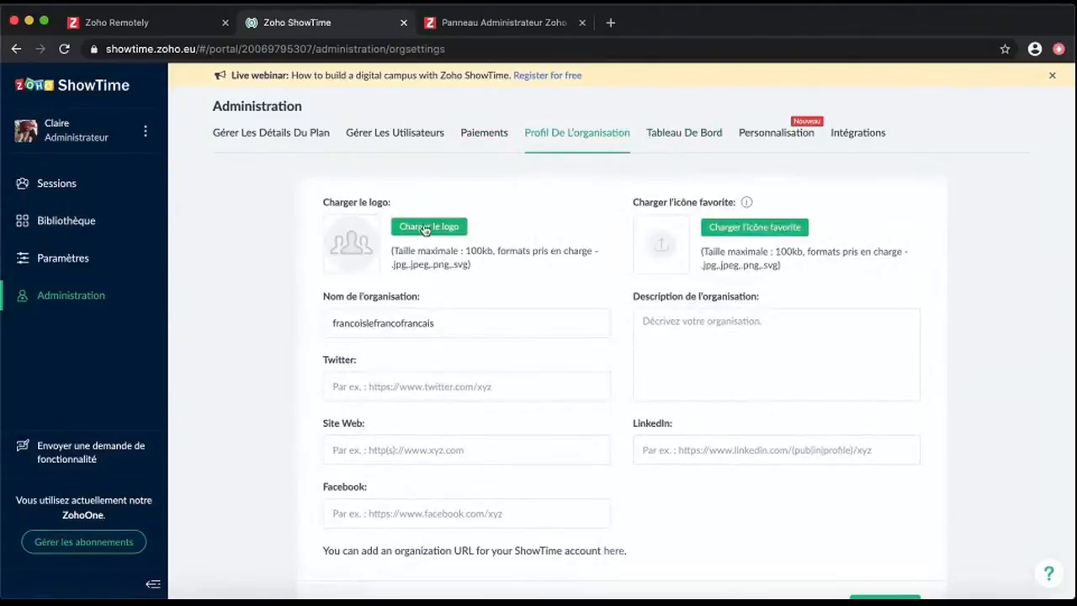
double_click(452, 320)
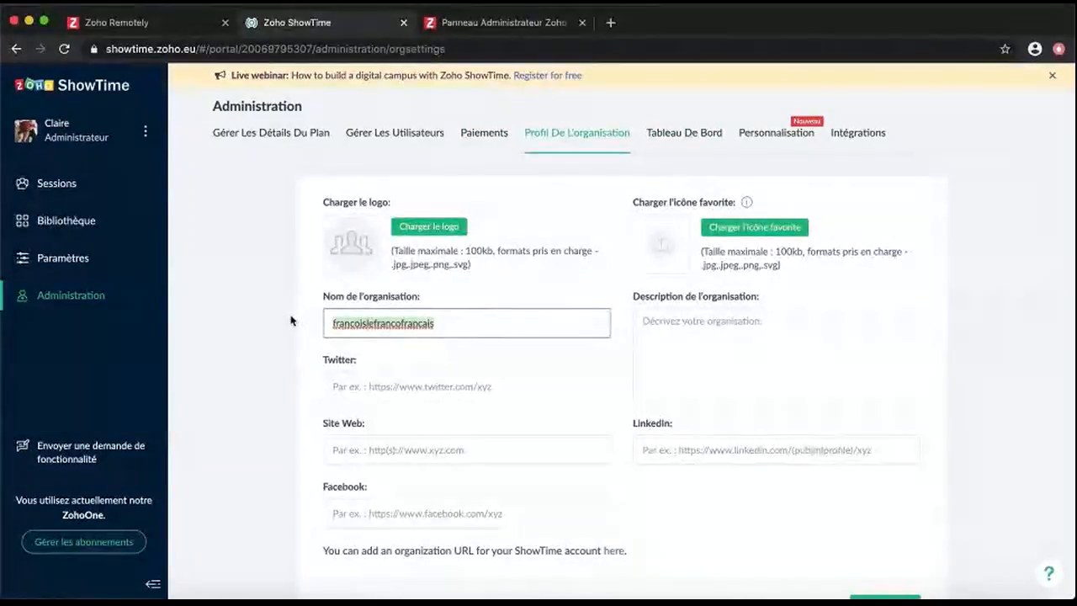
text(CC I)
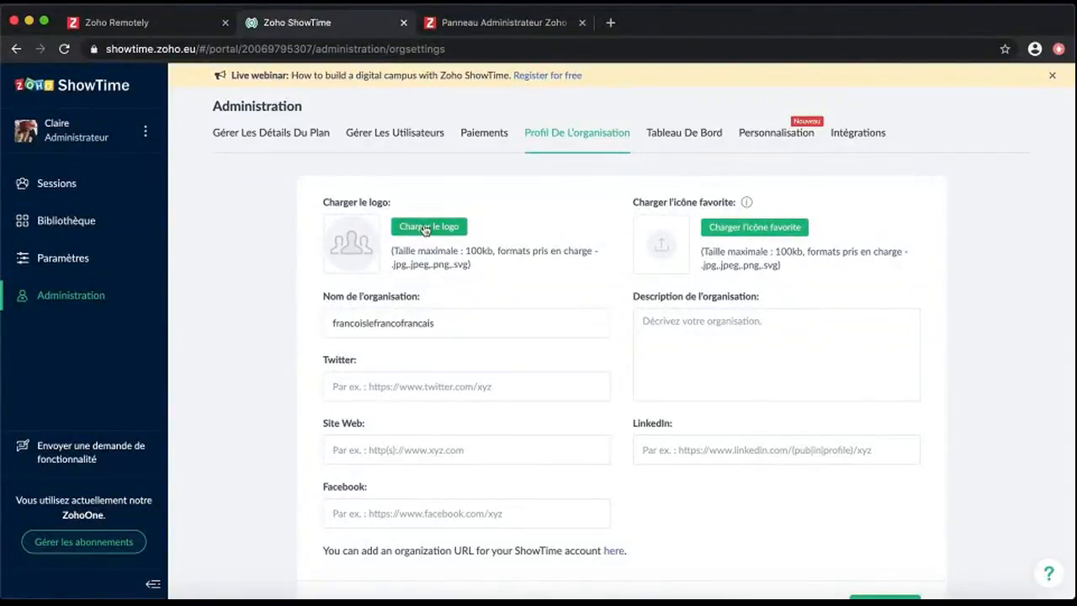
Upload logo.png for the organisation's logo, crop it and save
click(428, 227)
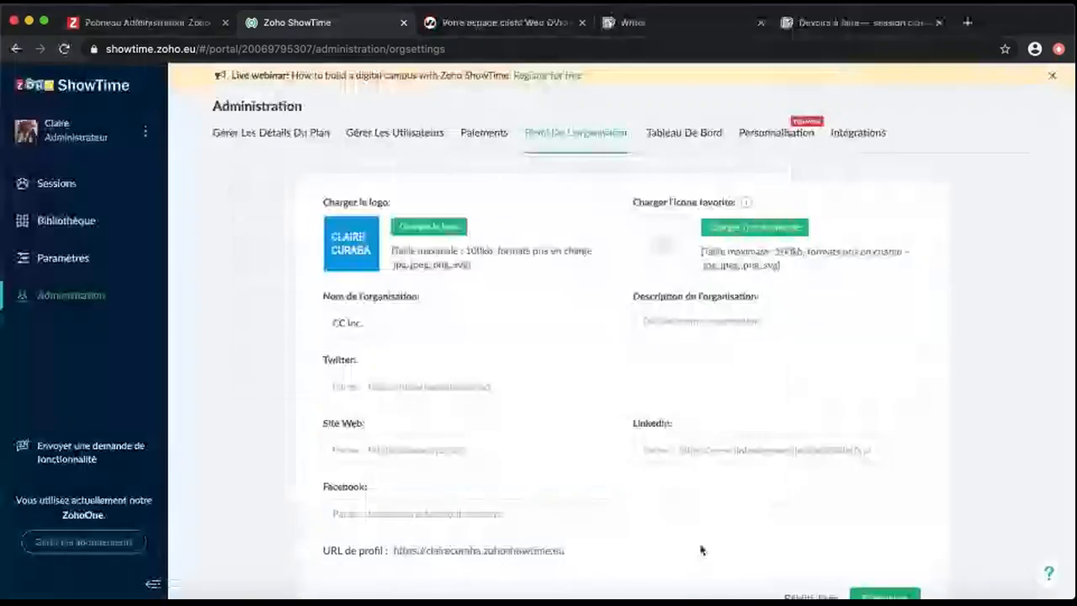
click(778, 229)
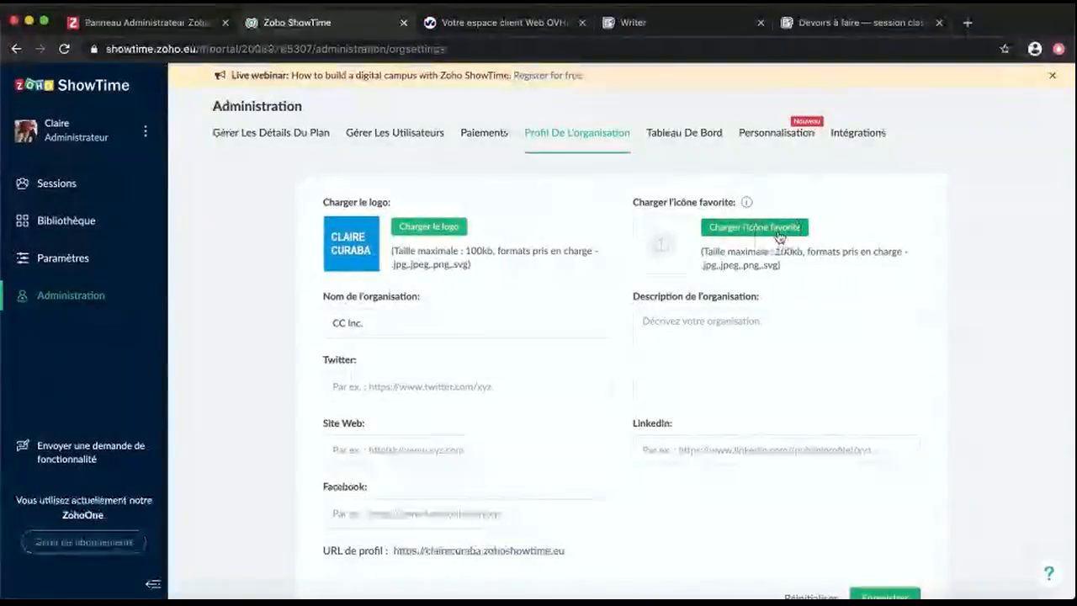
scroll(428, 221, down, 15)
click(404, 303)
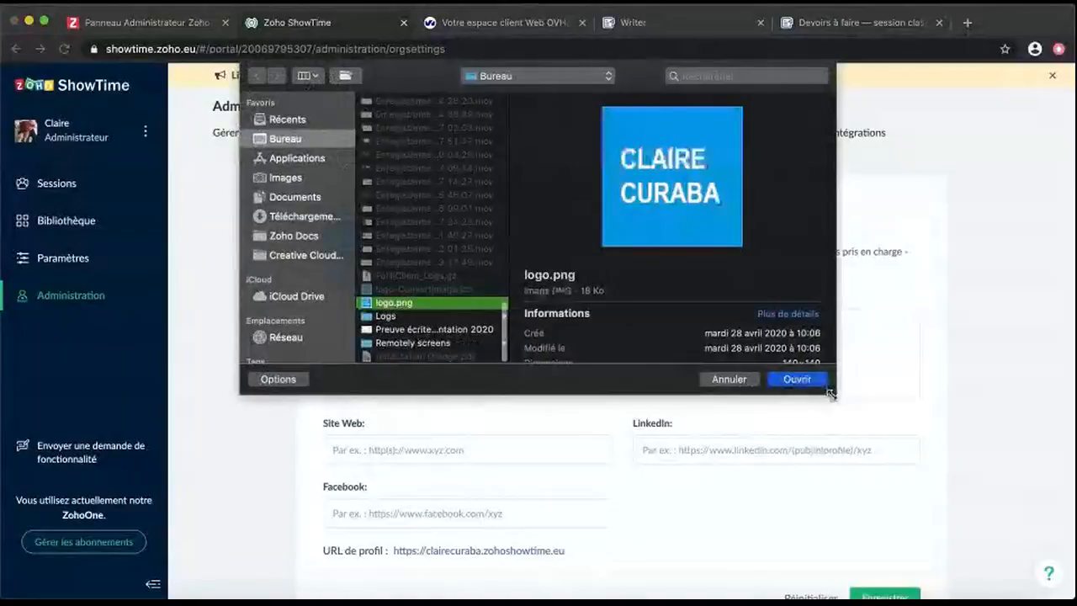
click(797, 380)
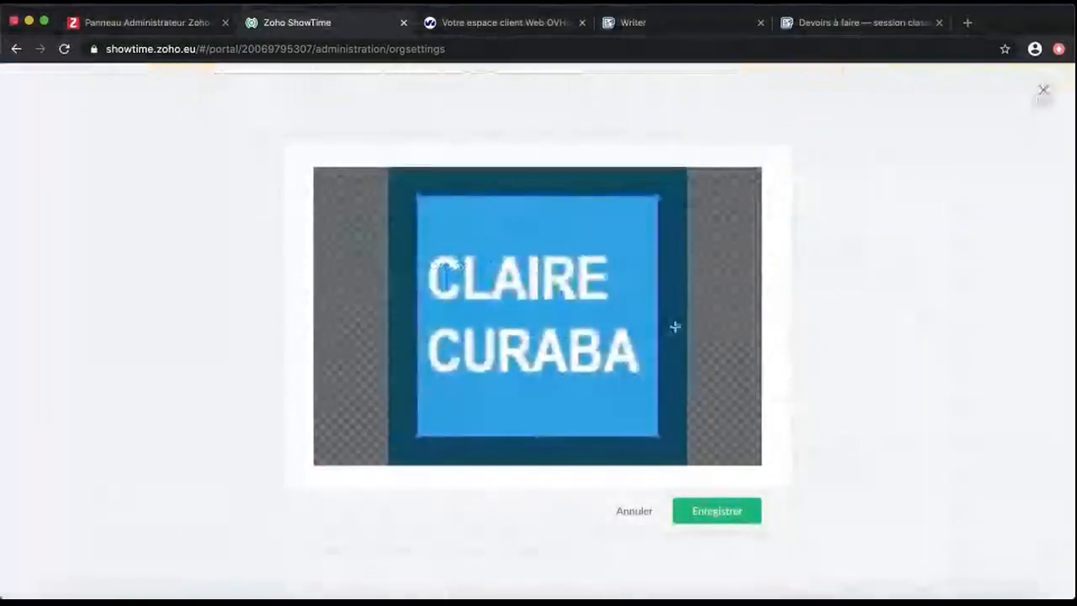
drag(639, 347, 624, 361)
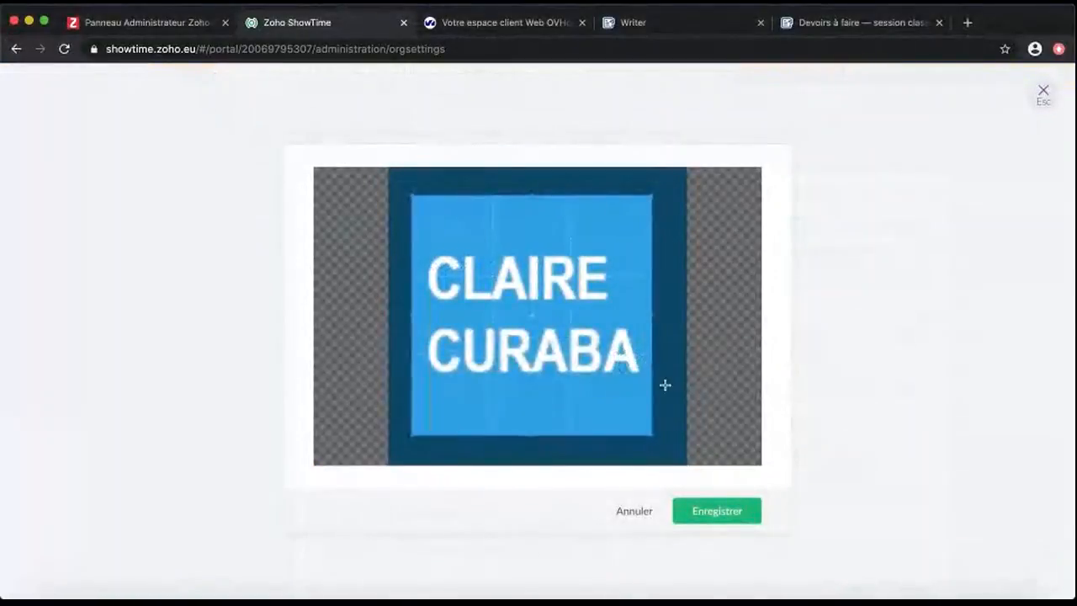
click(717, 511)
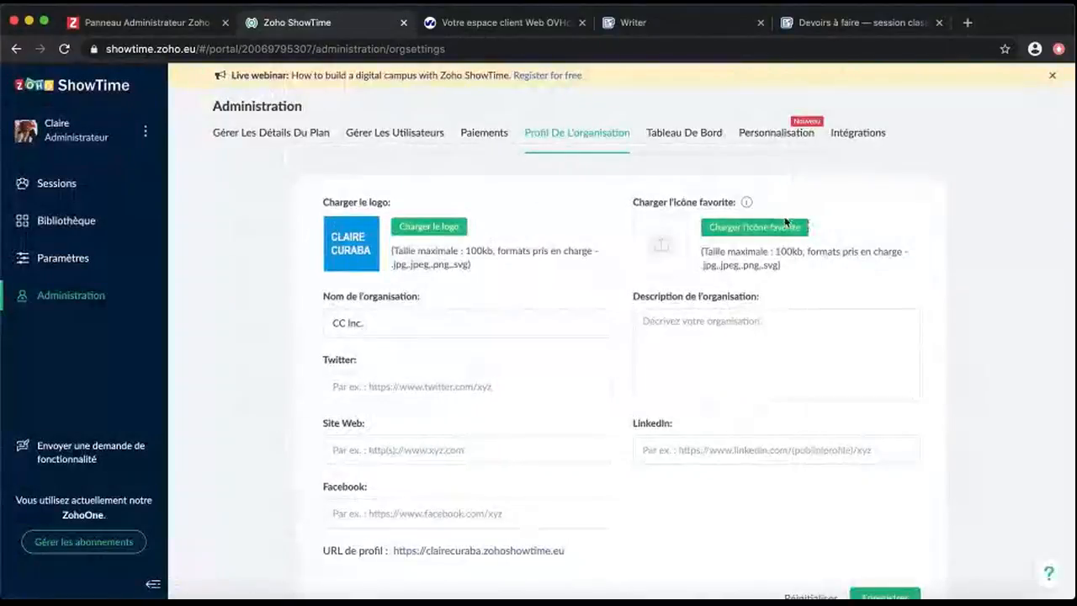
Add the organisation description 'Une équipe dynamique qui vous accompagne…' and save the profile
click(733, 345)
text(Une équipe dynamique q)
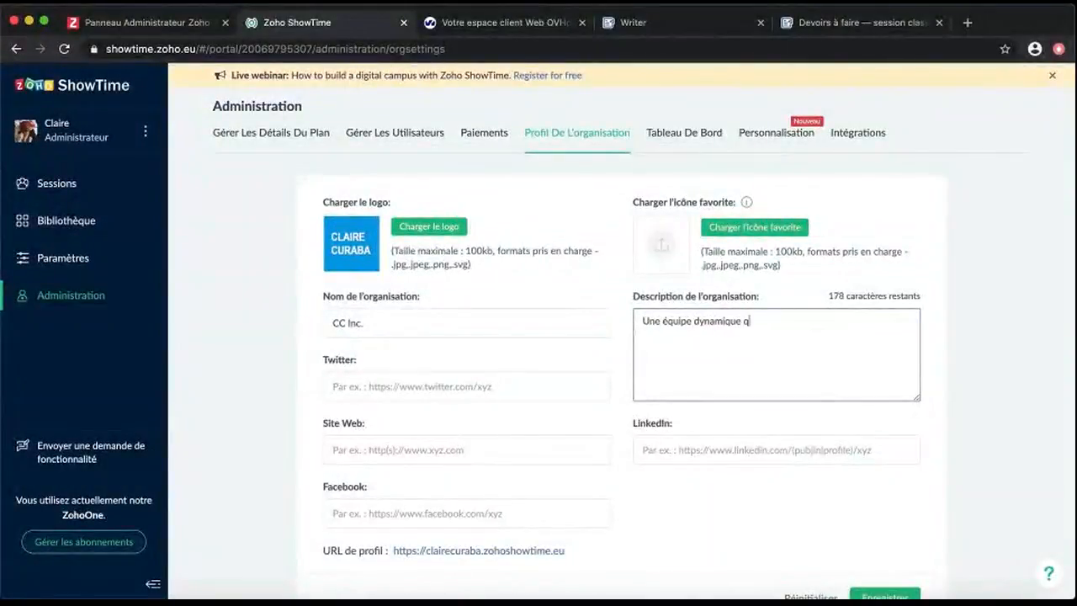
text(ui vous accompagne dans votre image de marque pour vous déma)
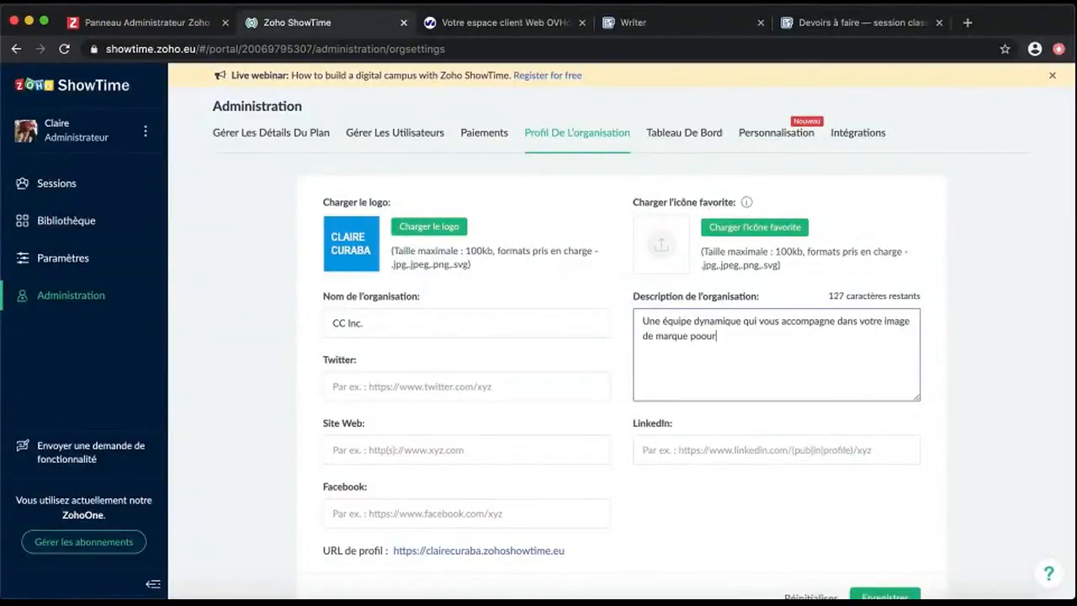
text(rquer !)
scroll(950, 464, down, 2)
click(890, 561)
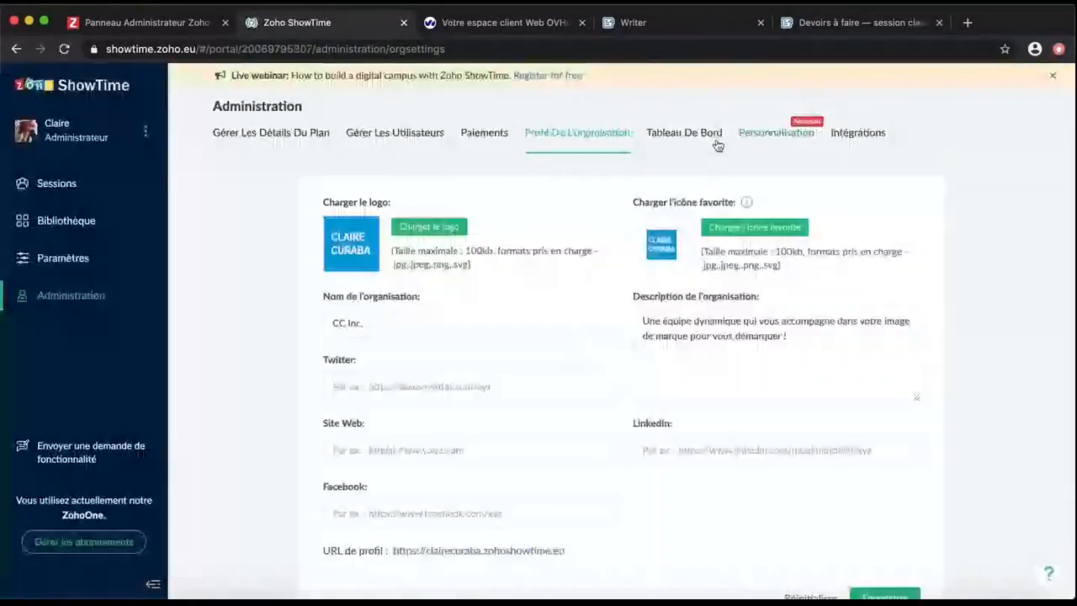
click(466, 451)
text(clairecura)
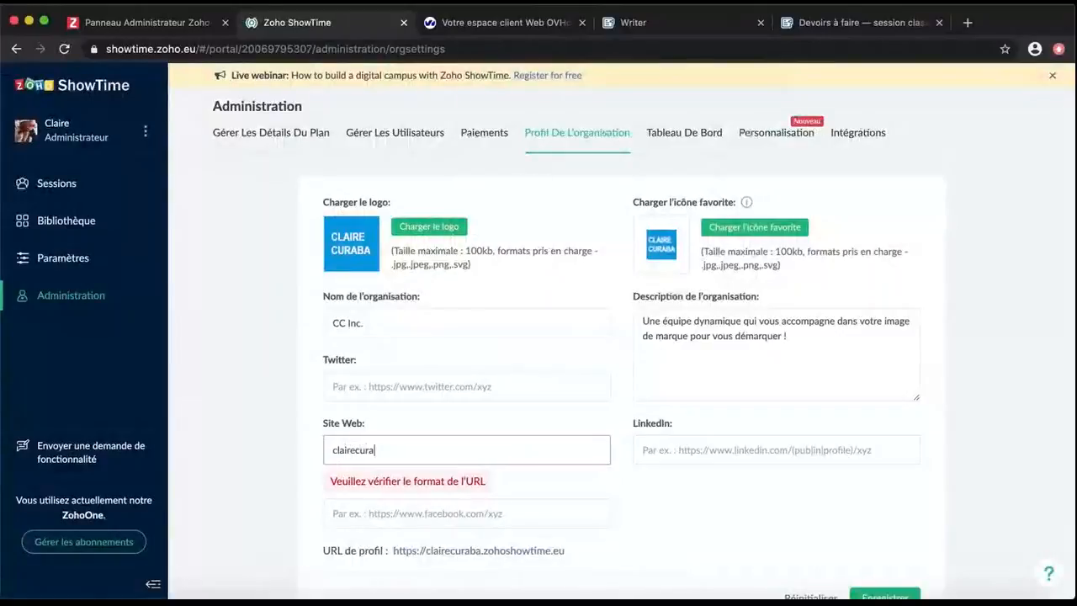
text(ba.fr)
click(333, 450)
text(http:)
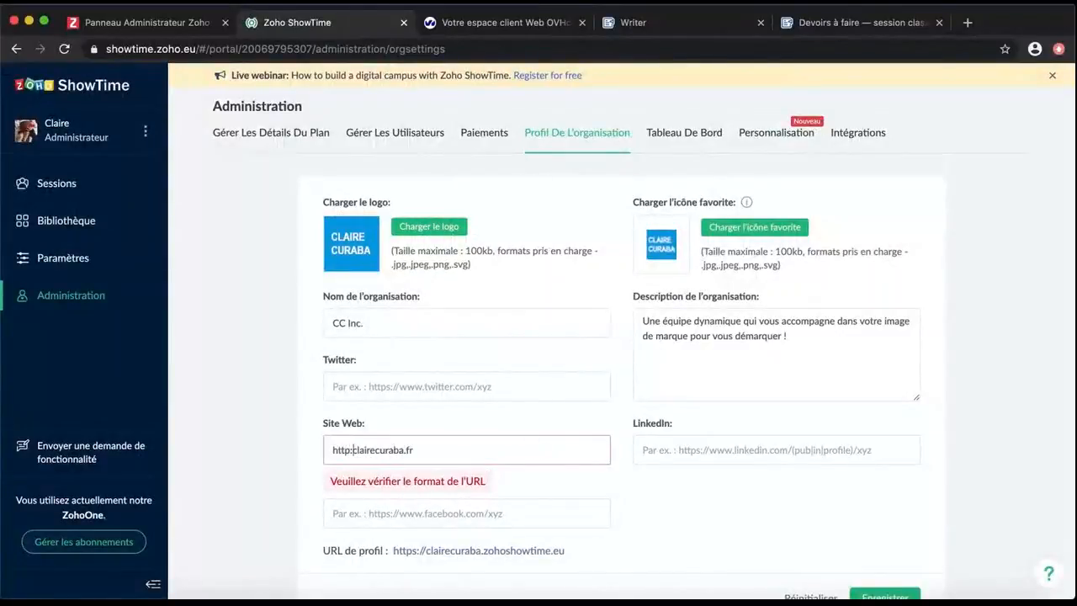
text(//)
click(879, 593)
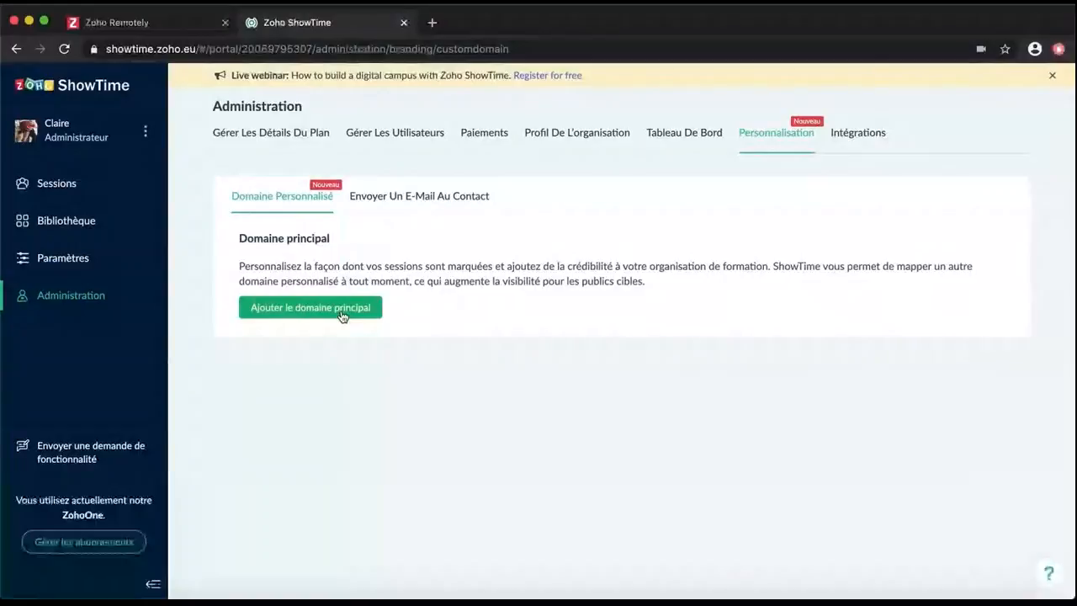
Add clairecuraba as the default primary zohoshowtime.eu domain and open the custom domain form
click(341, 315)
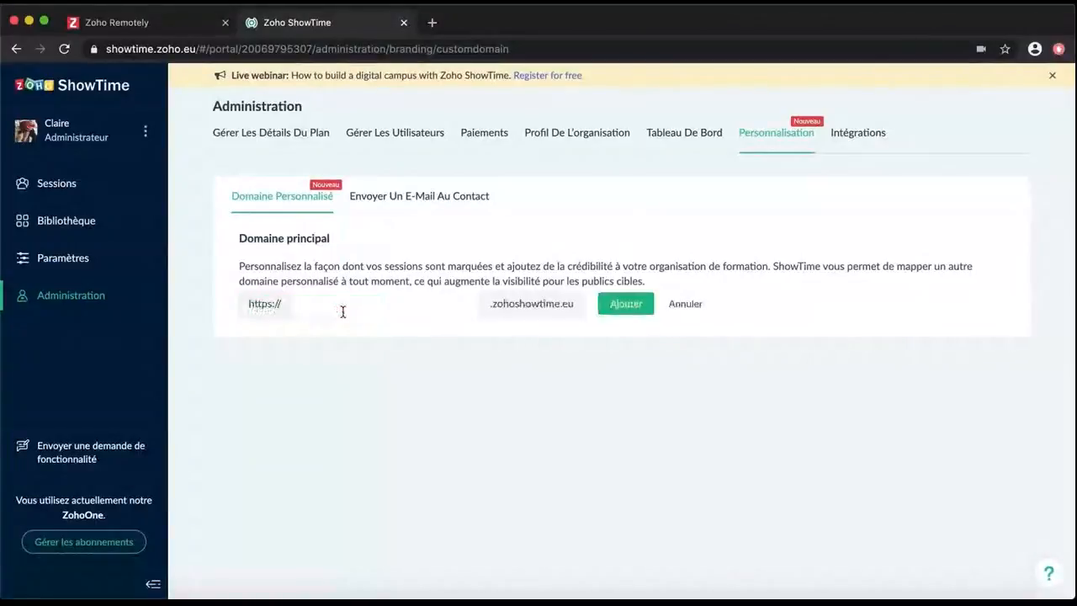
click(396, 310)
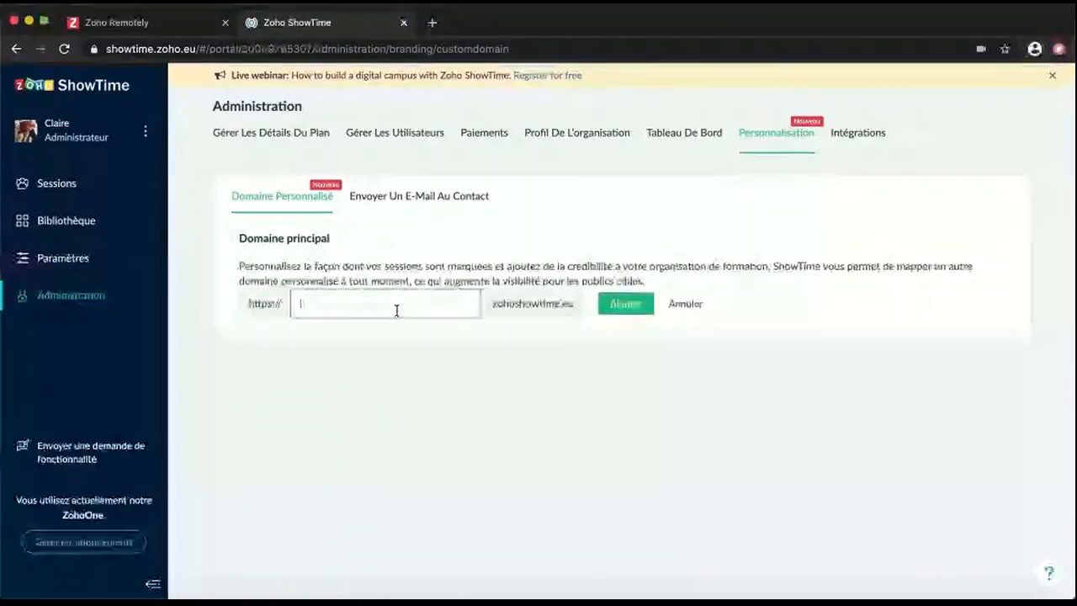
text(clairecuraba)
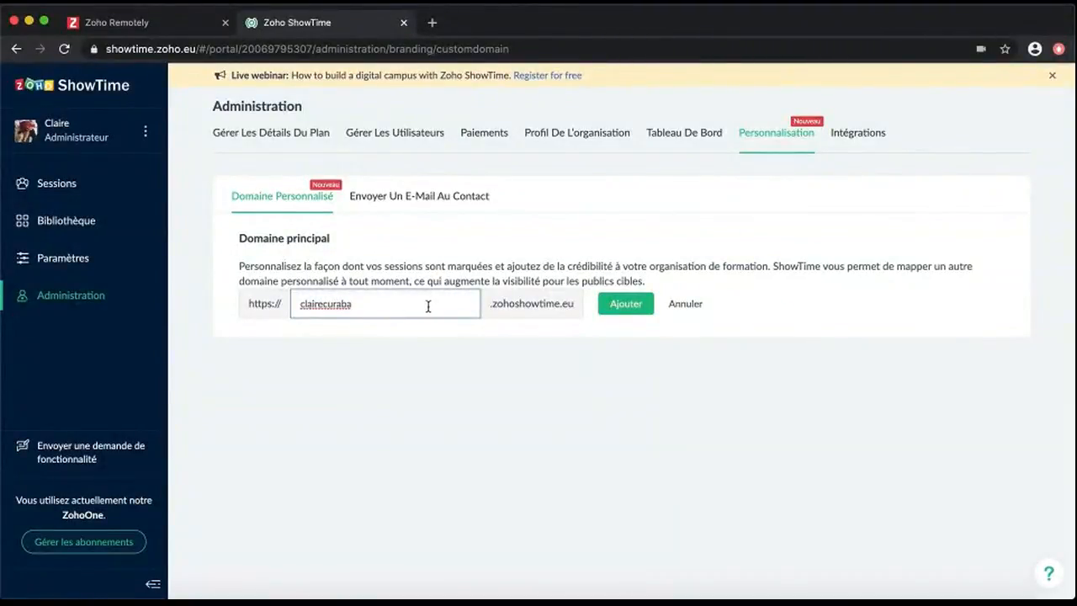
click(629, 308)
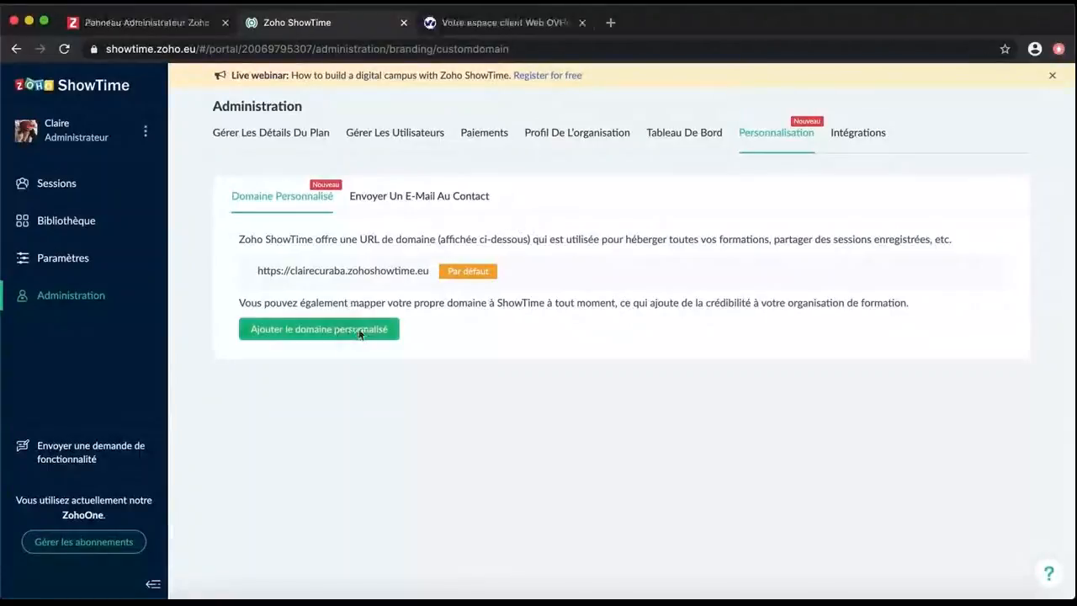
click(359, 328)
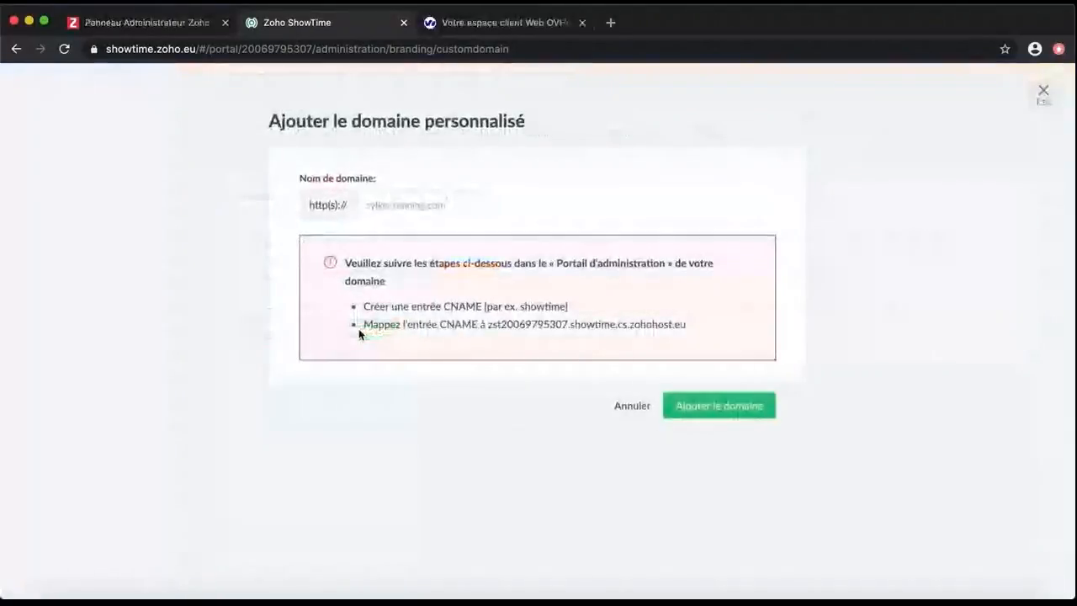
Enter formations.clairecuraba.fr as the custom domain and copy its CNAME target for OVH
click(424, 206)
text(foj)
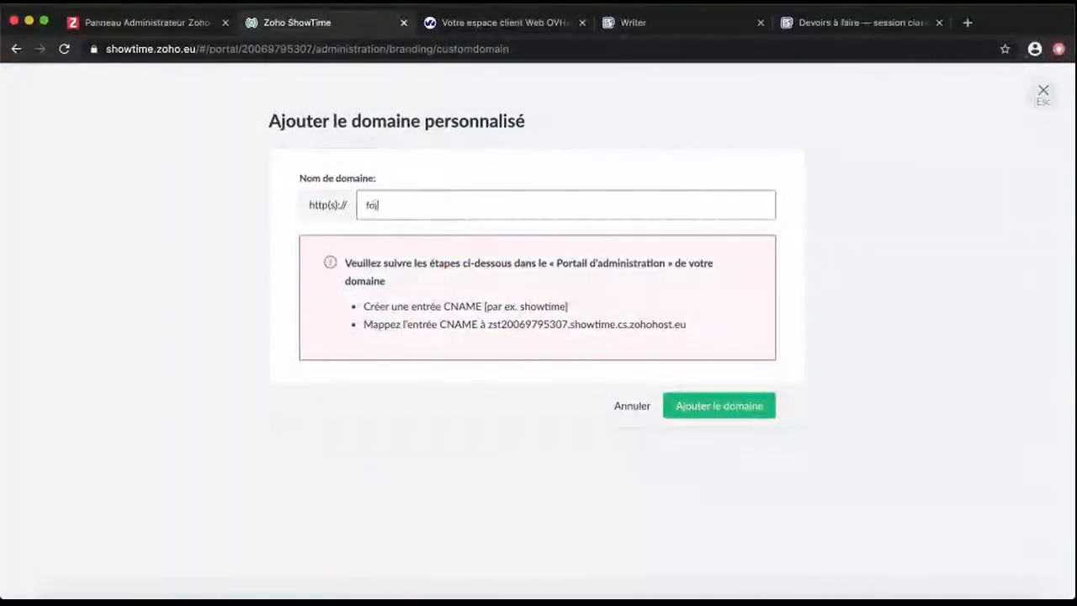
key(BackSpace)
key(BackSpace)
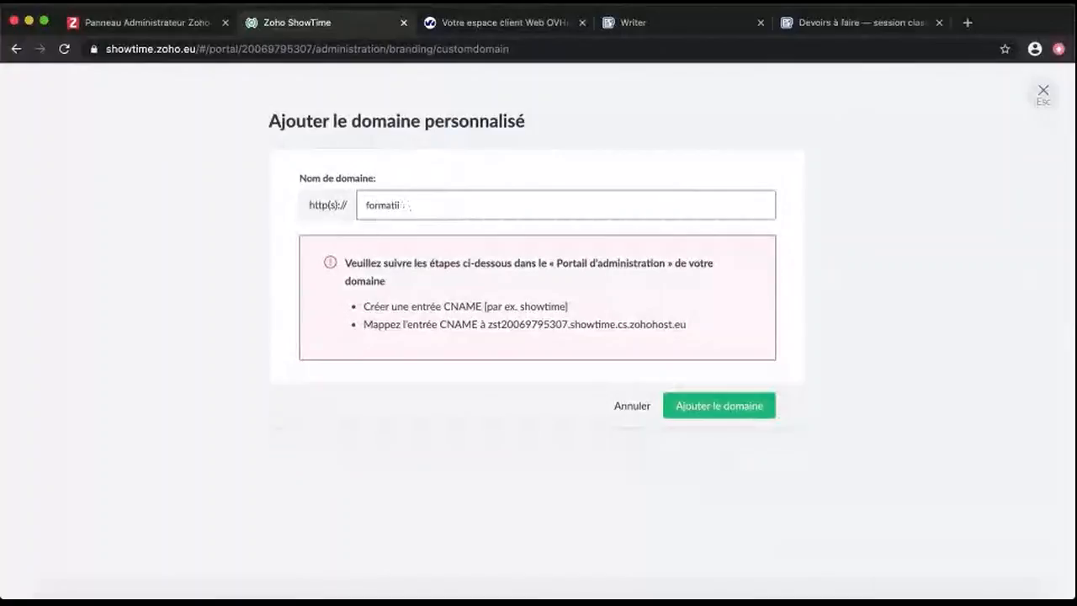
text(.cla)
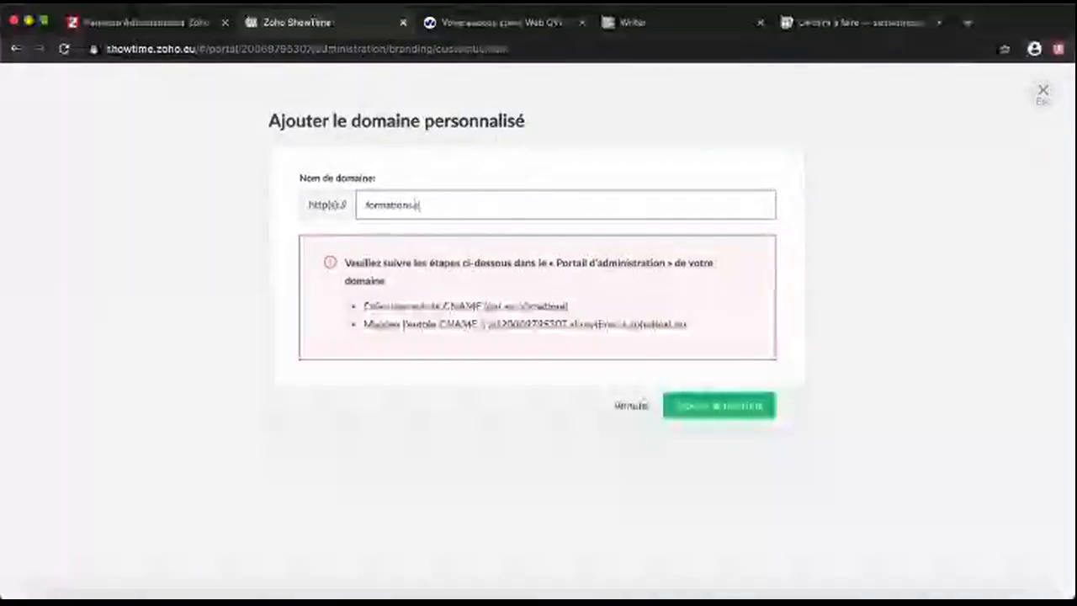
text(irecuraba.fr)
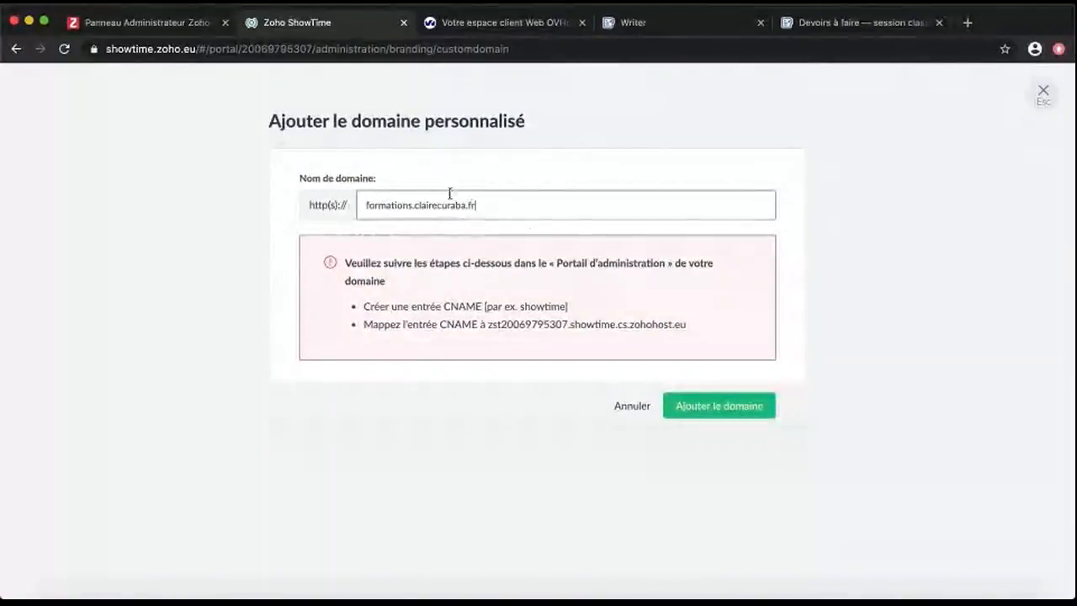
drag(488, 324, 699, 325)
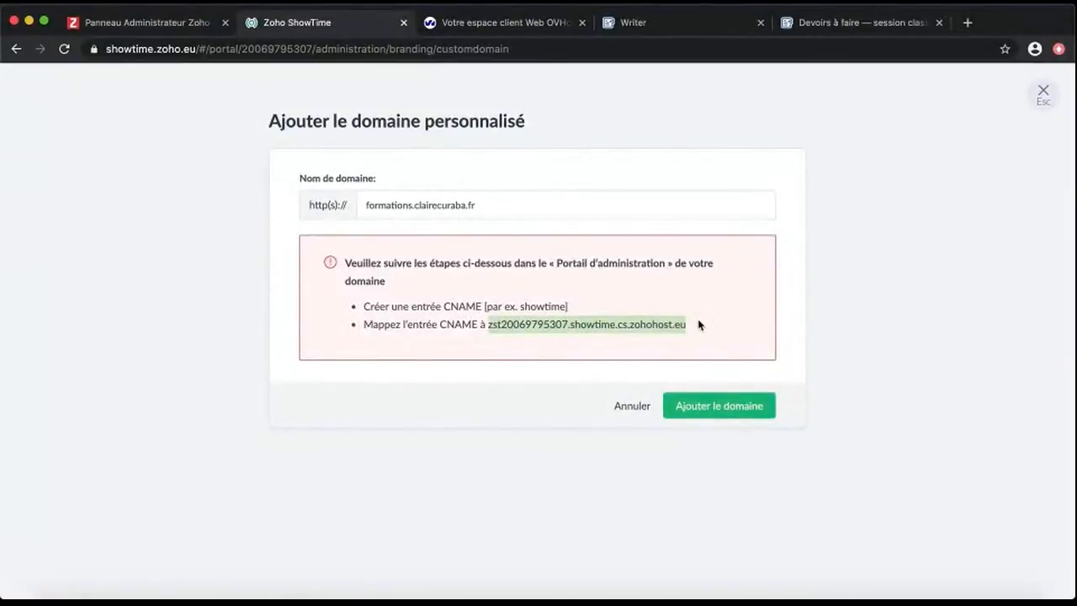
click(519, 27)
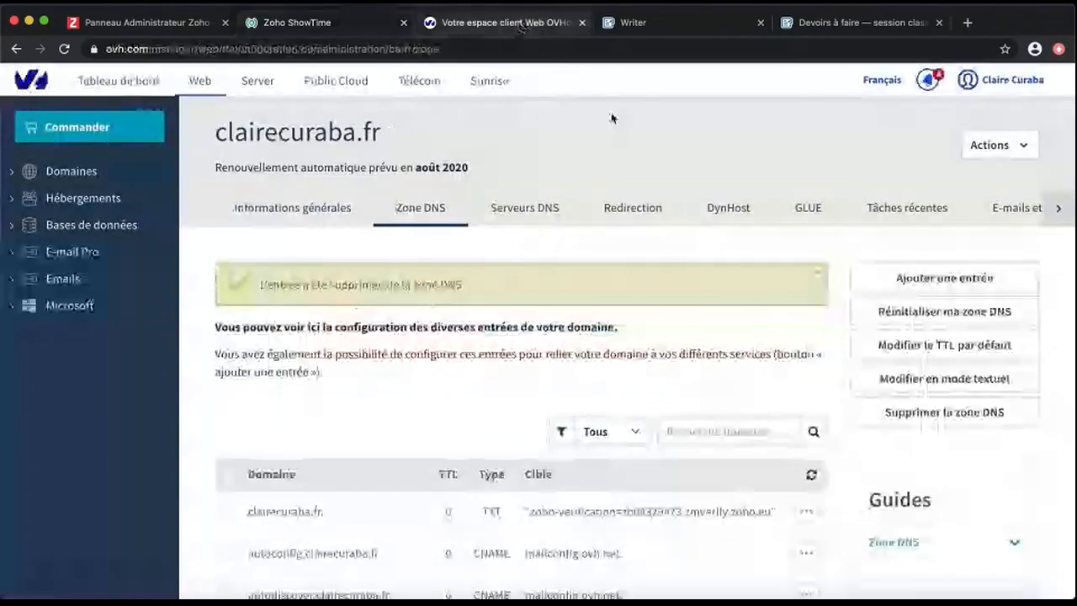
In OVH's DNS zone, start a new CNAME record for the subdomain formations
click(820, 274)
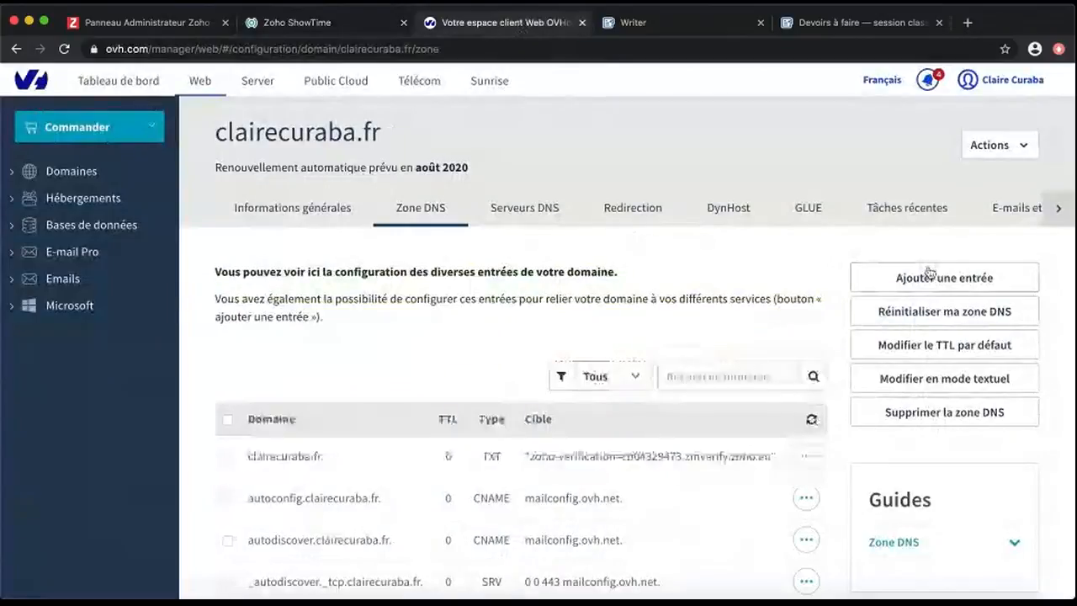
click(945, 277)
click(652, 239)
click(589, 207)
text(formation)
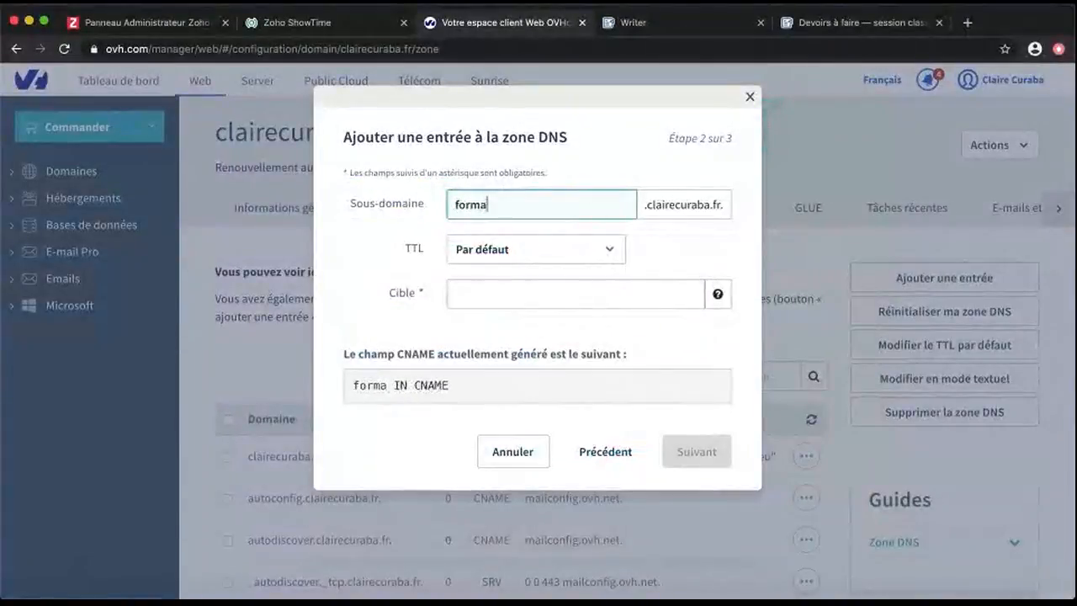
key(BackSpace)
key(BackSpace)
text(i)
key(BackSpace)
text(ons)
Point the CNAME to the copied ShowTime host, confirm it, and add the custom domain in ShowTime
click(596, 295)
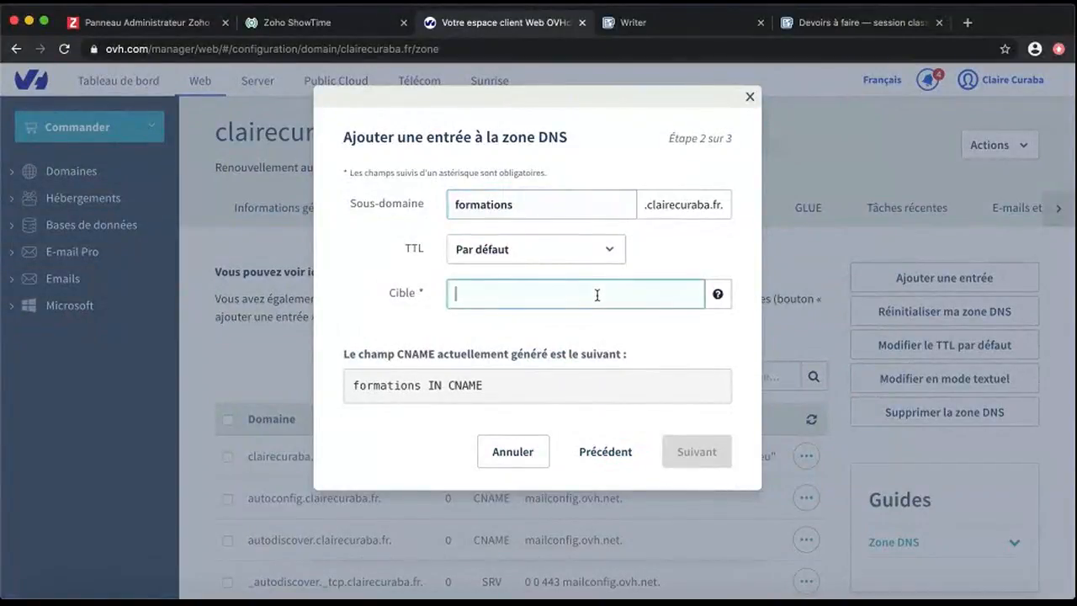
text(zt20069795387.showtime.cs.zohohost.eu)
text(.)
click(690, 455)
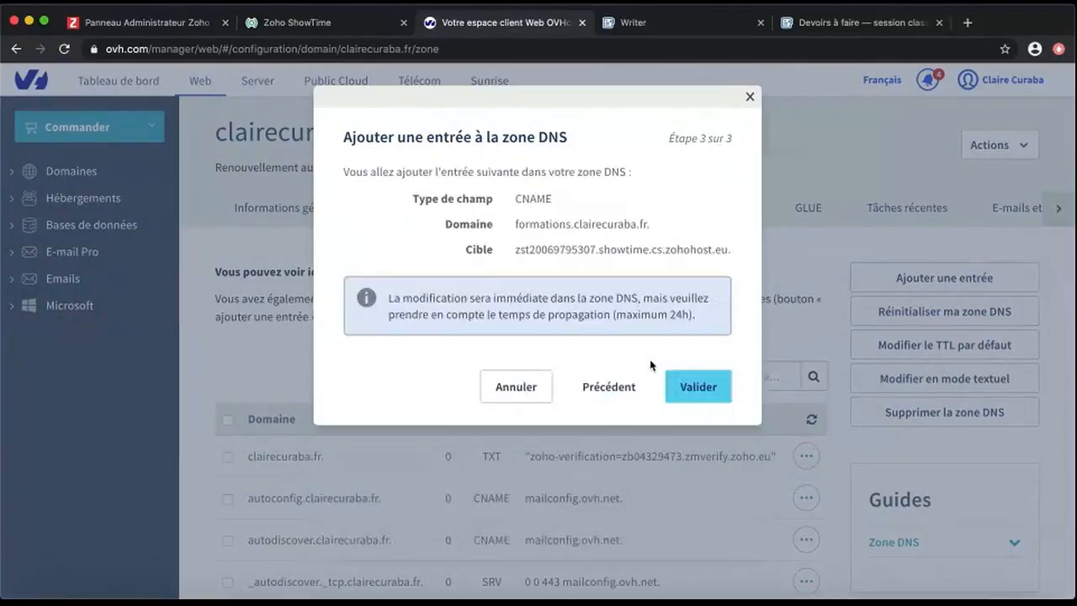
click(712, 396)
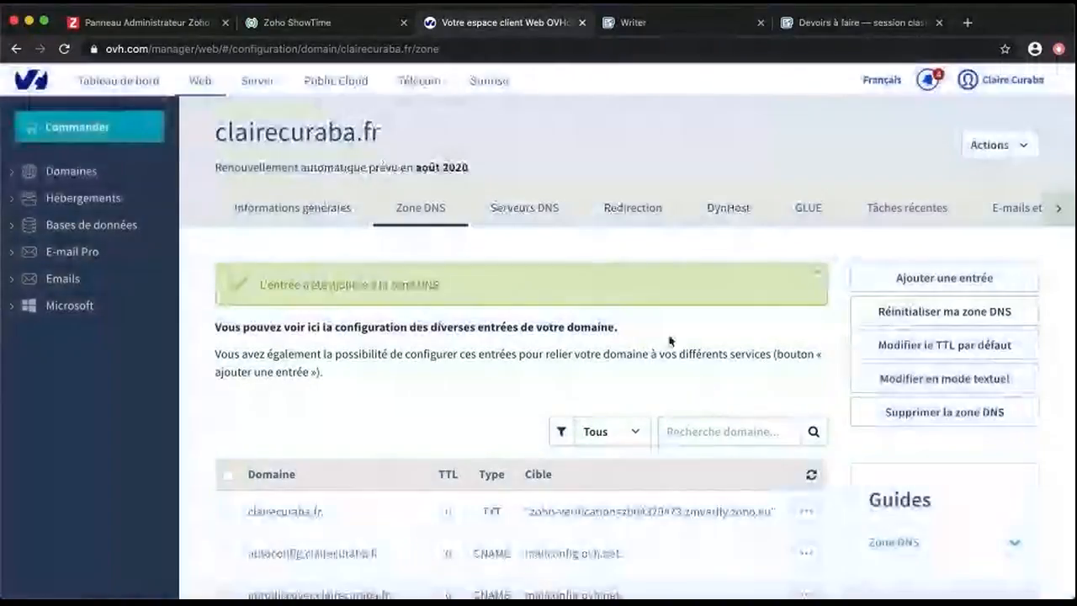
click(315, 25)
click(714, 407)
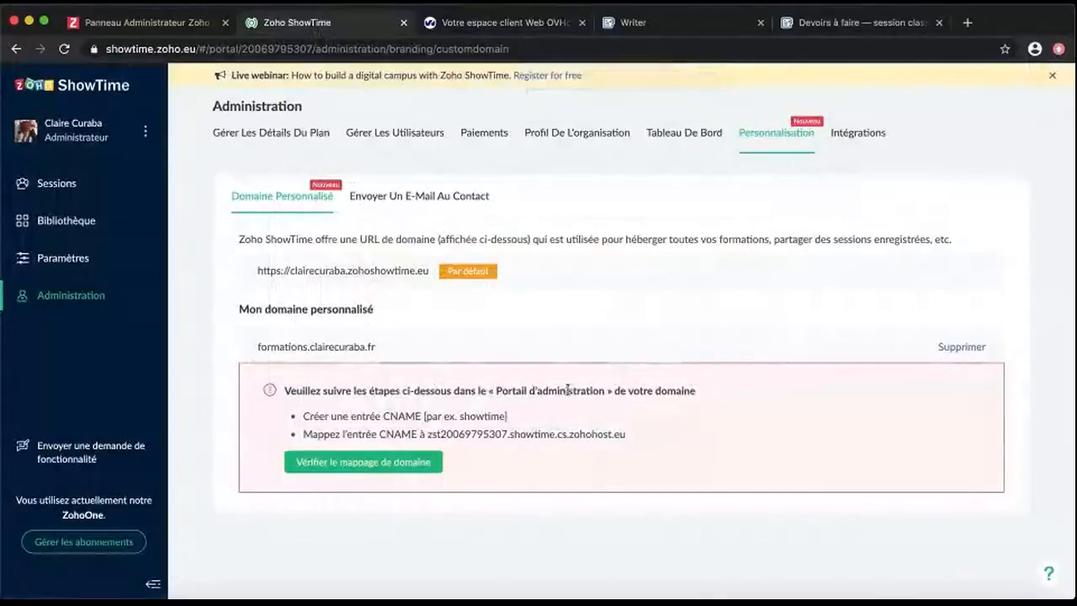
Verify formations.clairecuraba.fr, request its SSL certificate, and test the default ShowTime URL in a new tab
click(369, 469)
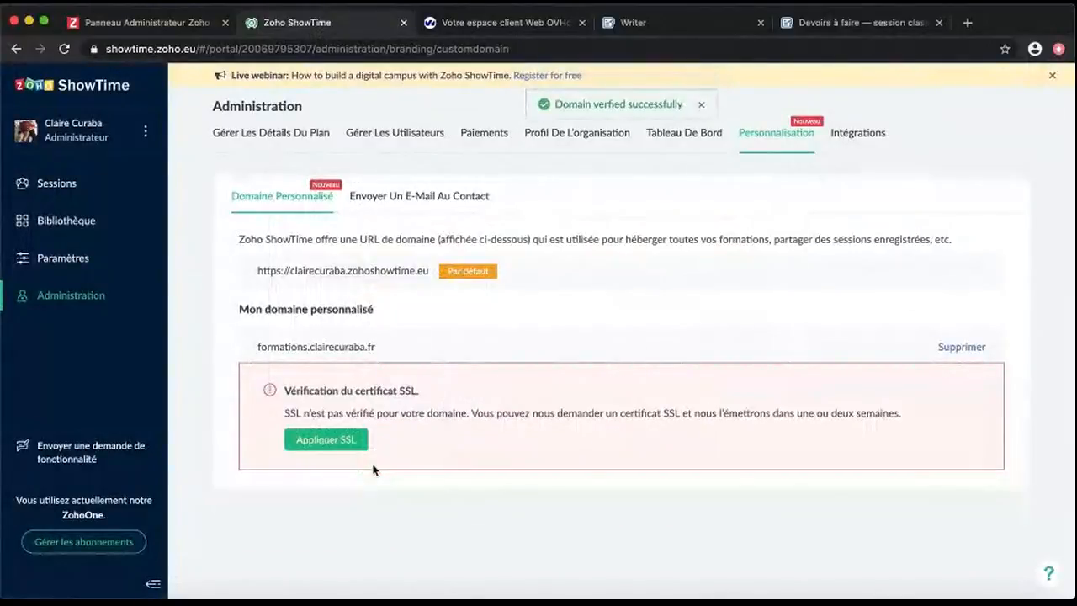
click(336, 440)
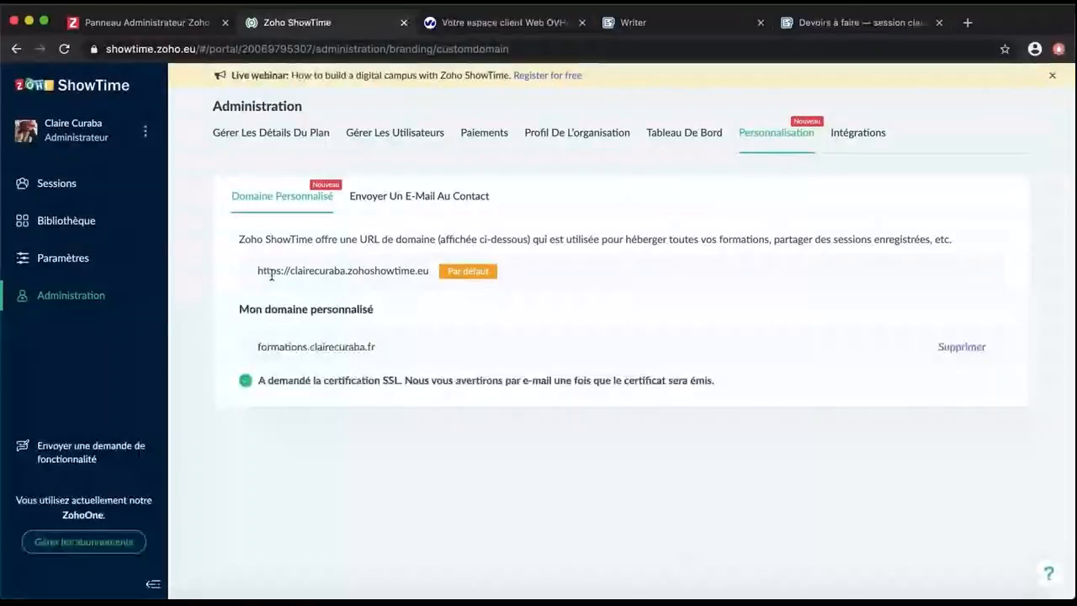
drag(258, 270, 436, 272)
key(super+c)
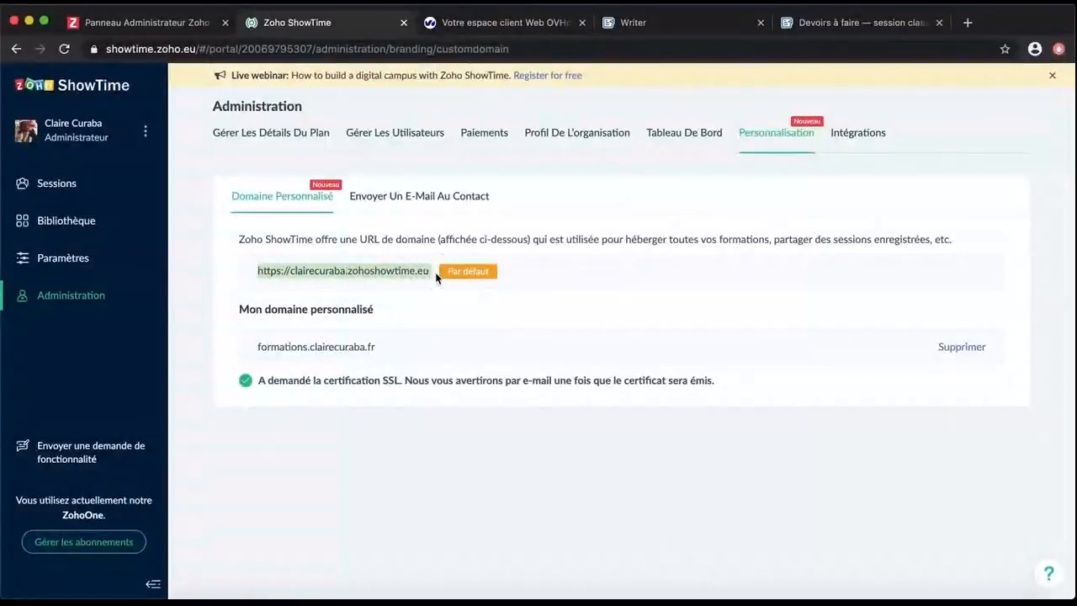
click(970, 23)
key(super+v)
key(Return)
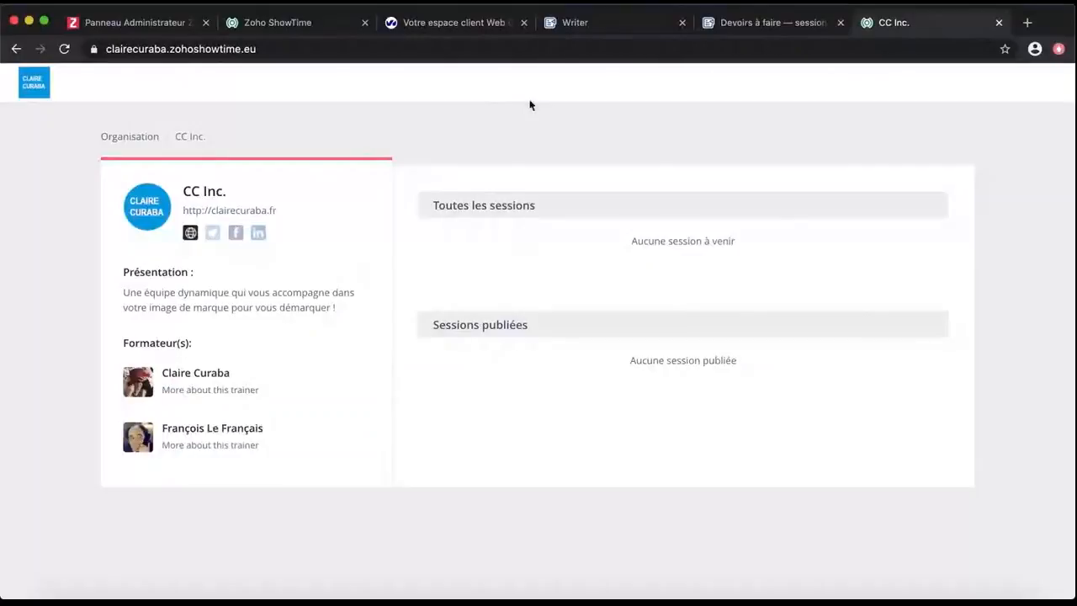
click(1000, 23)
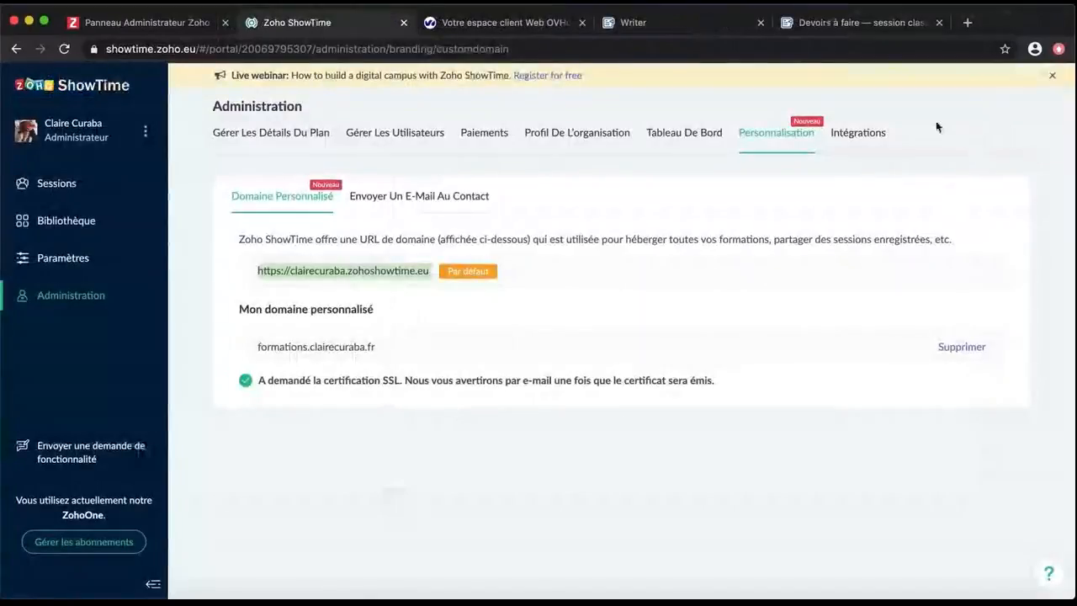
click(859, 137)
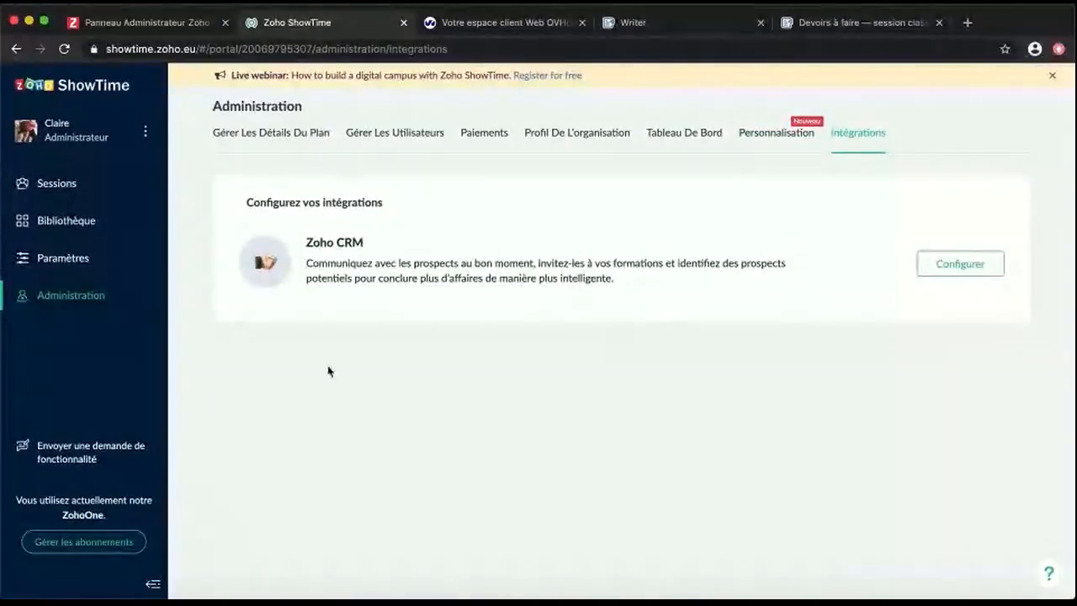
Write the À propos de moi profile description introducing the webmarketing trainer
click(51, 258)
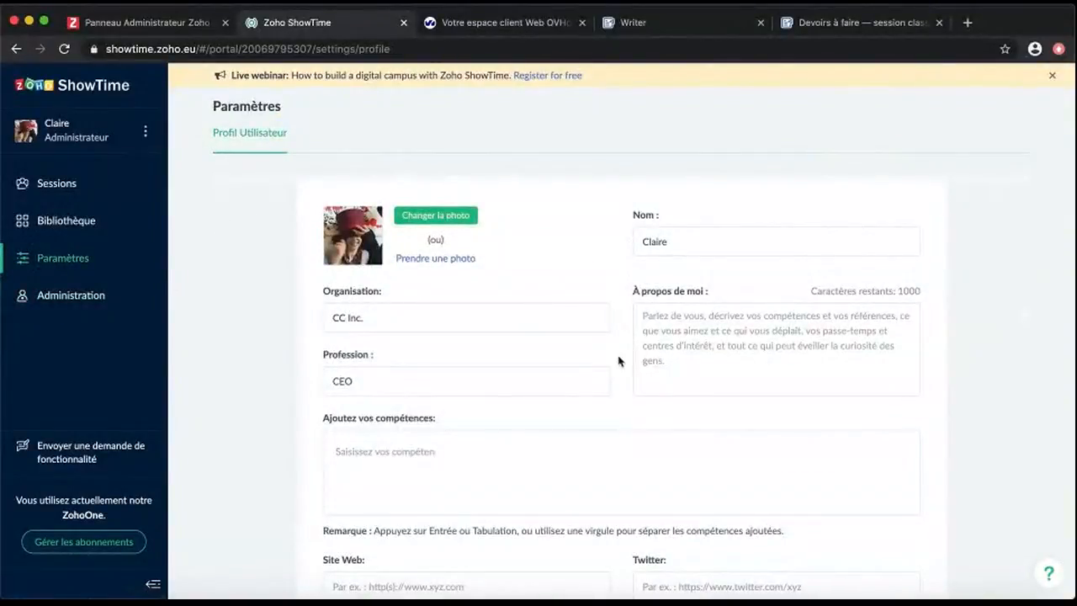
click(729, 340)
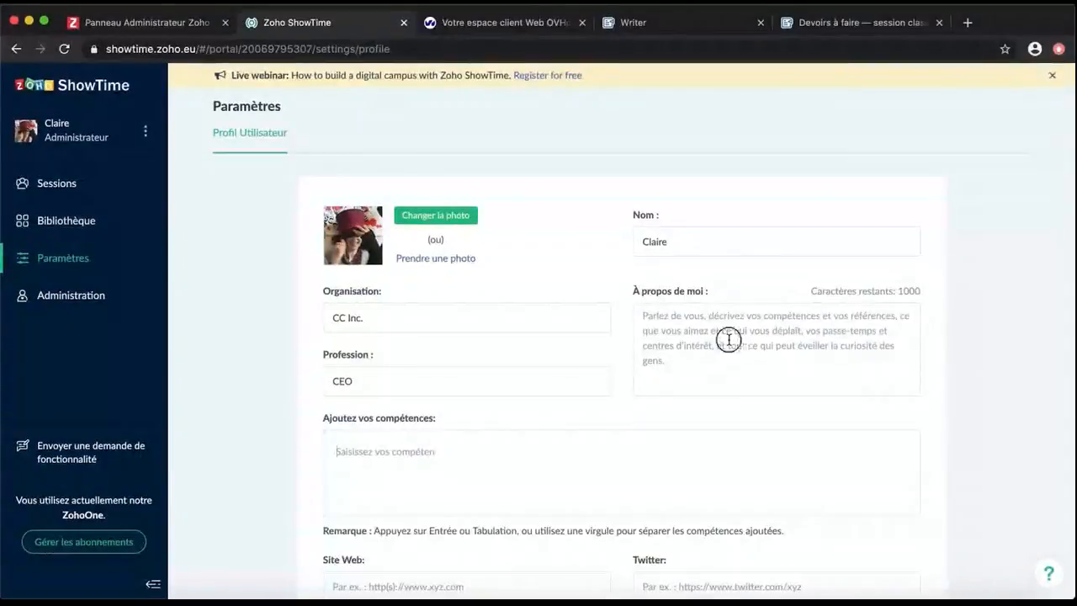
text(La formatrice en webmarketing qui )
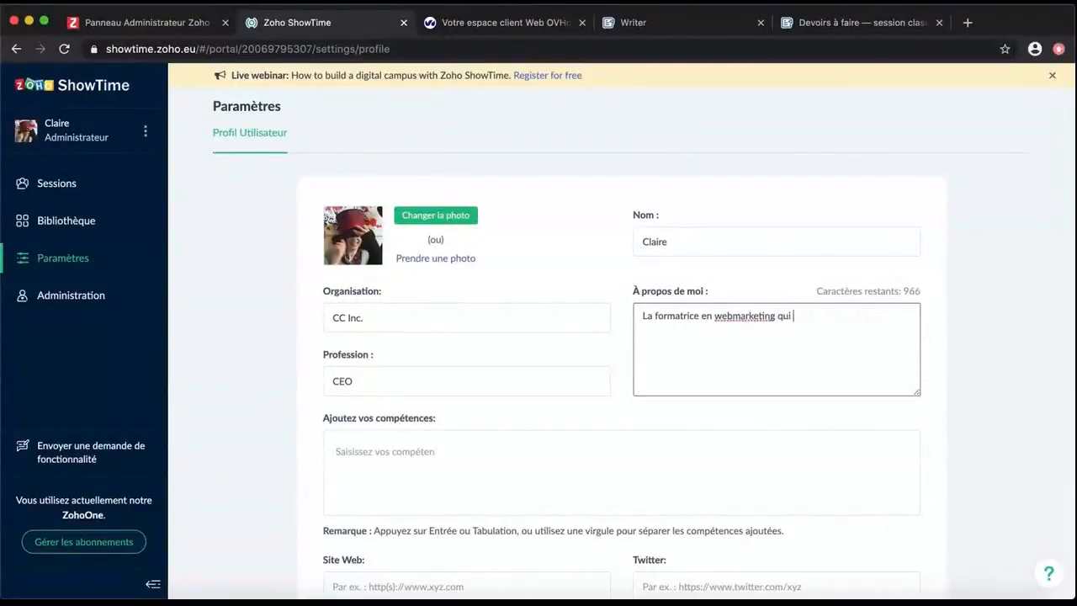
text(va vous permettre de marquer les esprits en v)
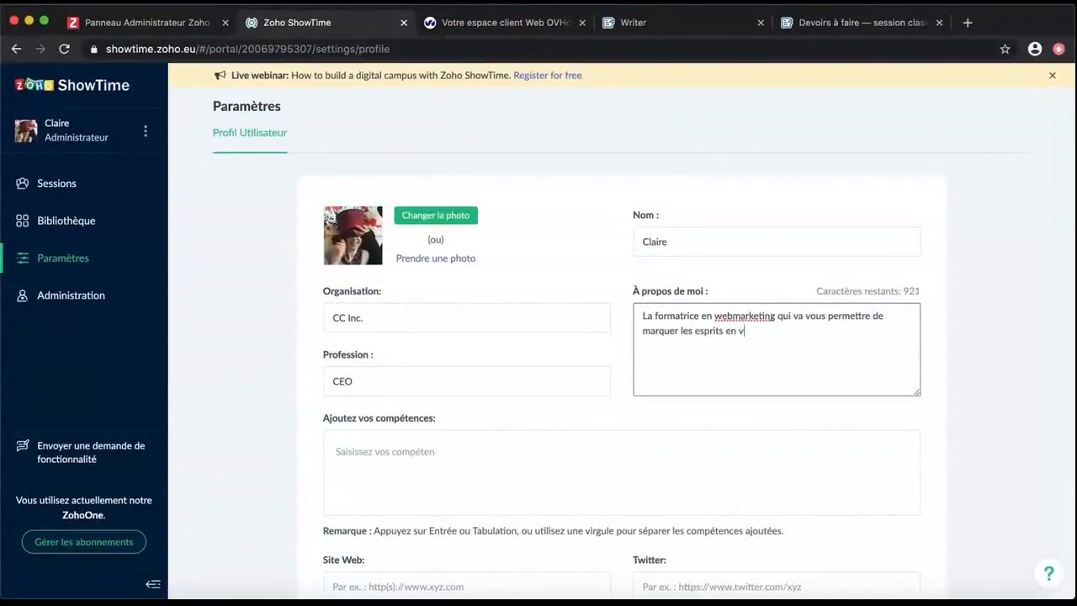
text(ous démarquant et d'être inégalé)
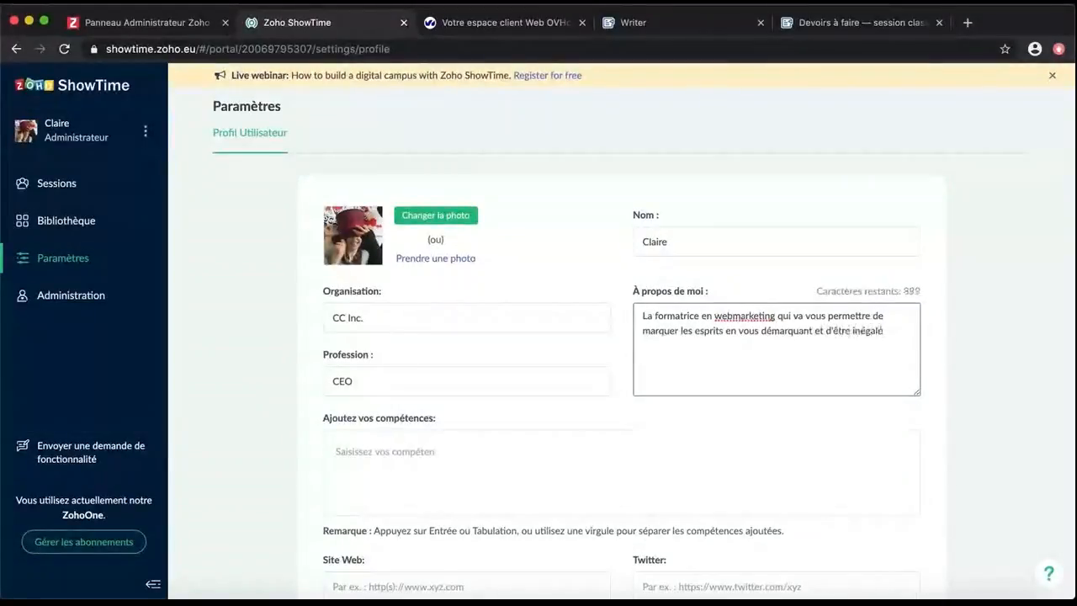
text( dans vos écrits sur le net.)
Add the skill tags Design graphique, HTML and Contenu marketing to the profile
click(393, 454)
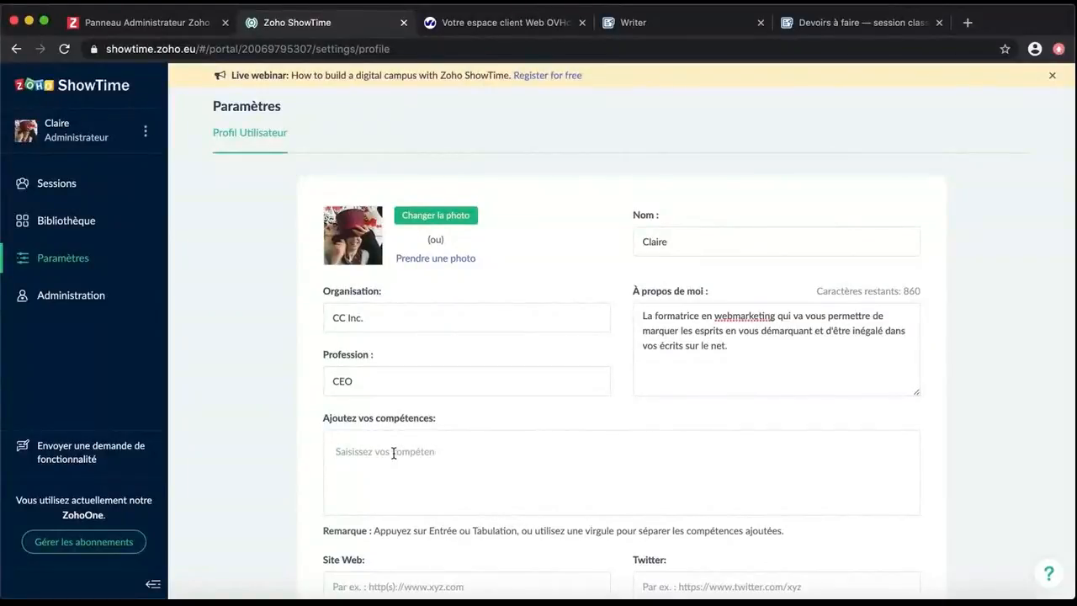
scroll(393, 453, down, 1)
text(Design graphique)
key(Return)
text(HTML)
key(BackSpace)
key(BackSpace)
key(BackSpace)
key(BackSpace)
text(HTML)
key(Return)
text(Contenu marketing)
key(Return)
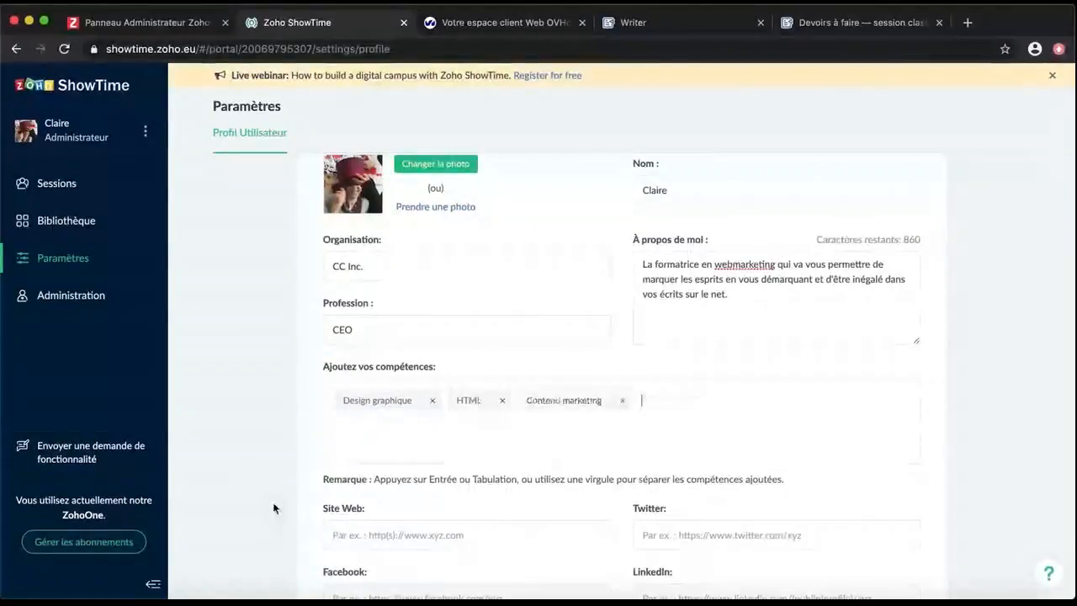
scroll(274, 508, down, 2)
scroll(273, 509, up, 1)
Enter the personal website URL, save the profile, and go to the Bibliothèque
key(Tab)
text(ht)
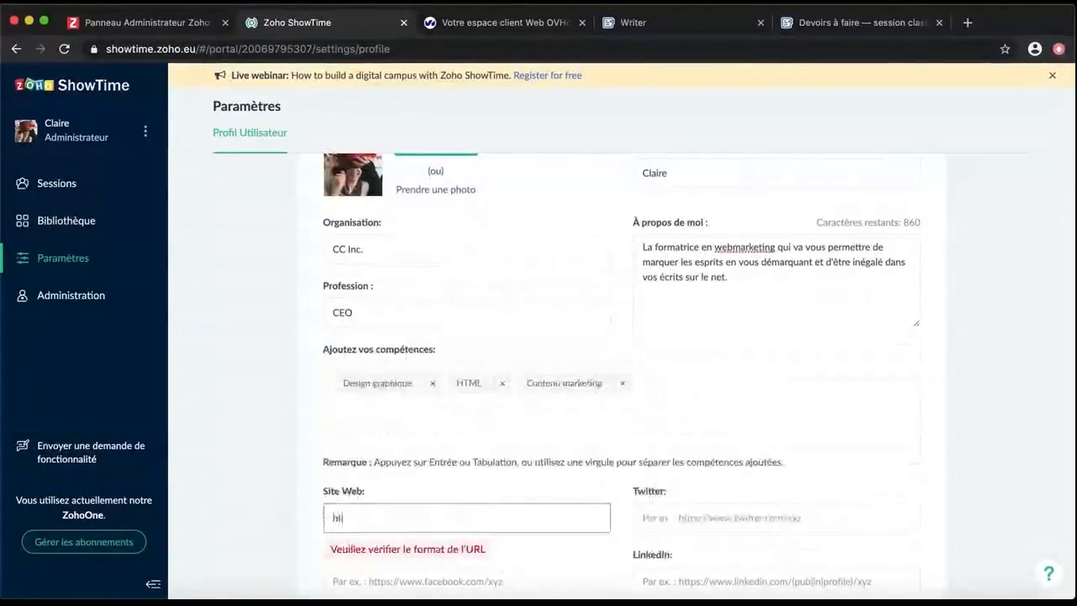
text(tp://clairecuraba.fr)
scroll(294, 490, down, 1)
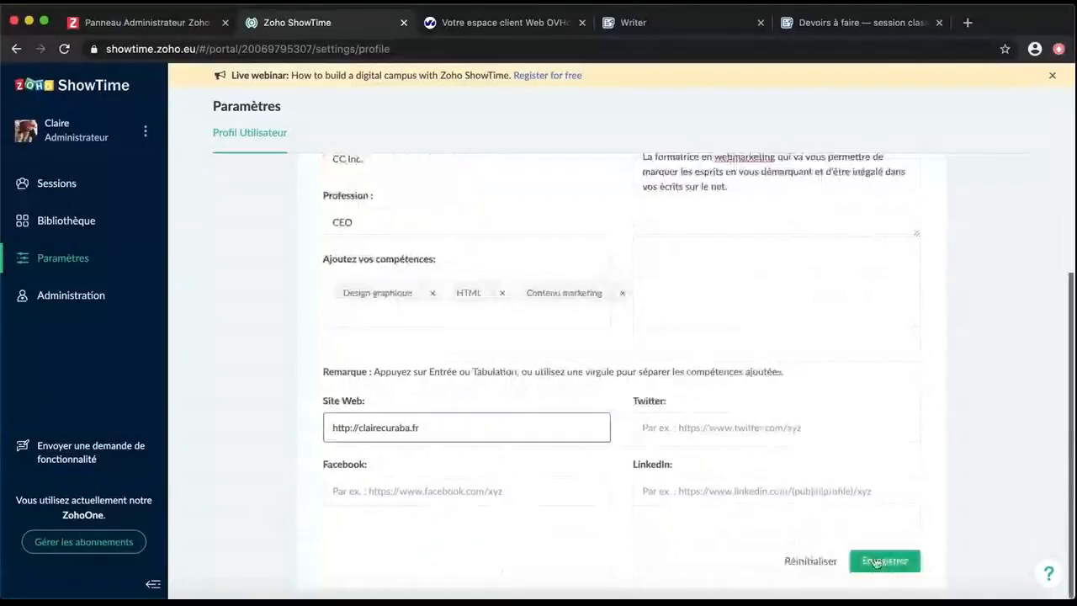
key(Return)
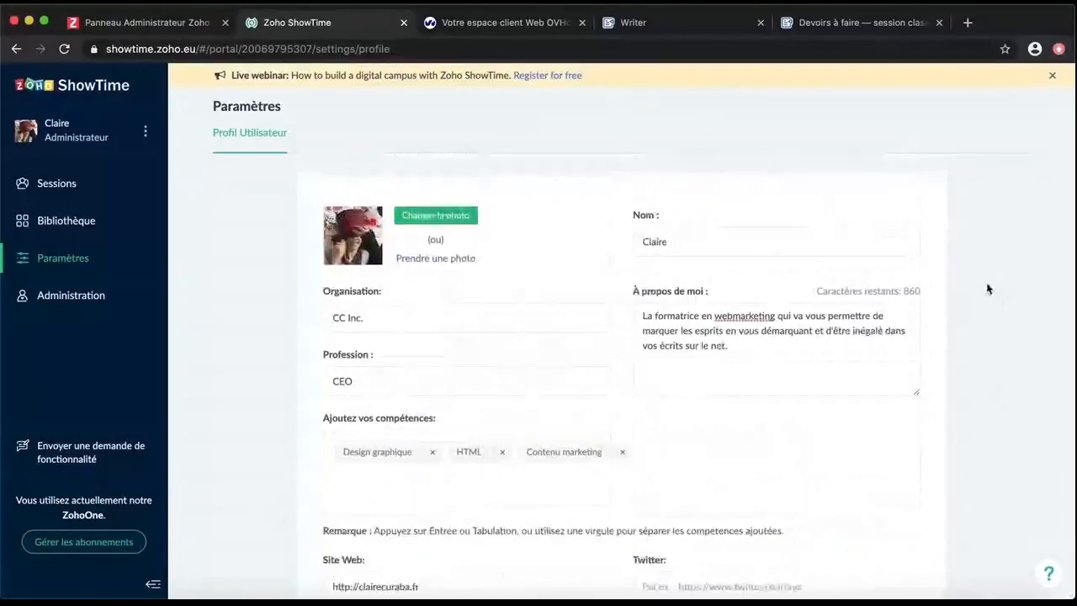
scroll(884, 421, down, 3)
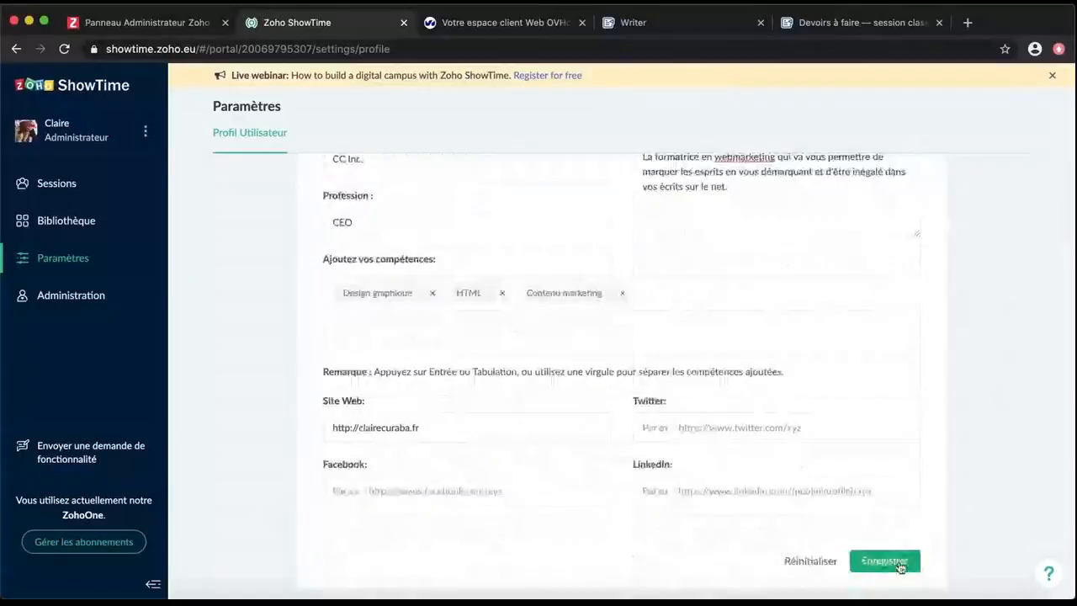
click(883, 561)
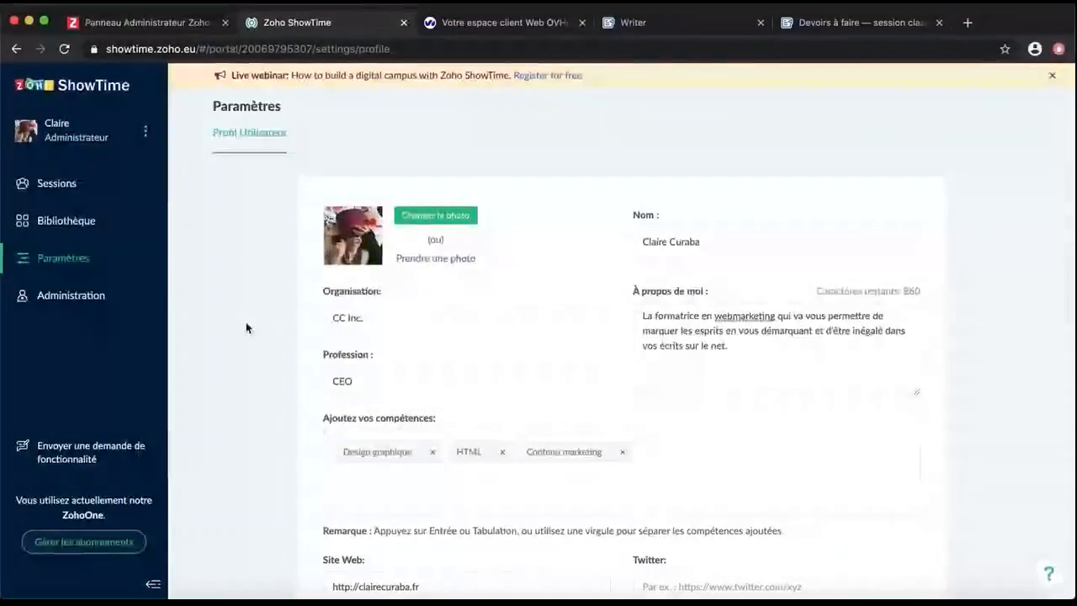
scroll(247, 324, down, 1)
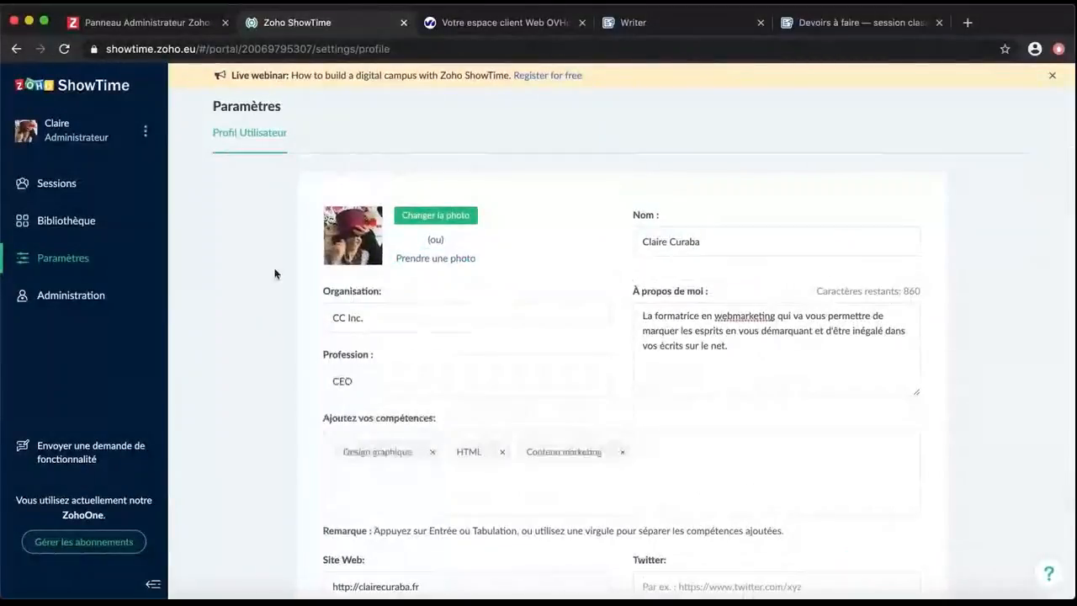
click(64, 218)
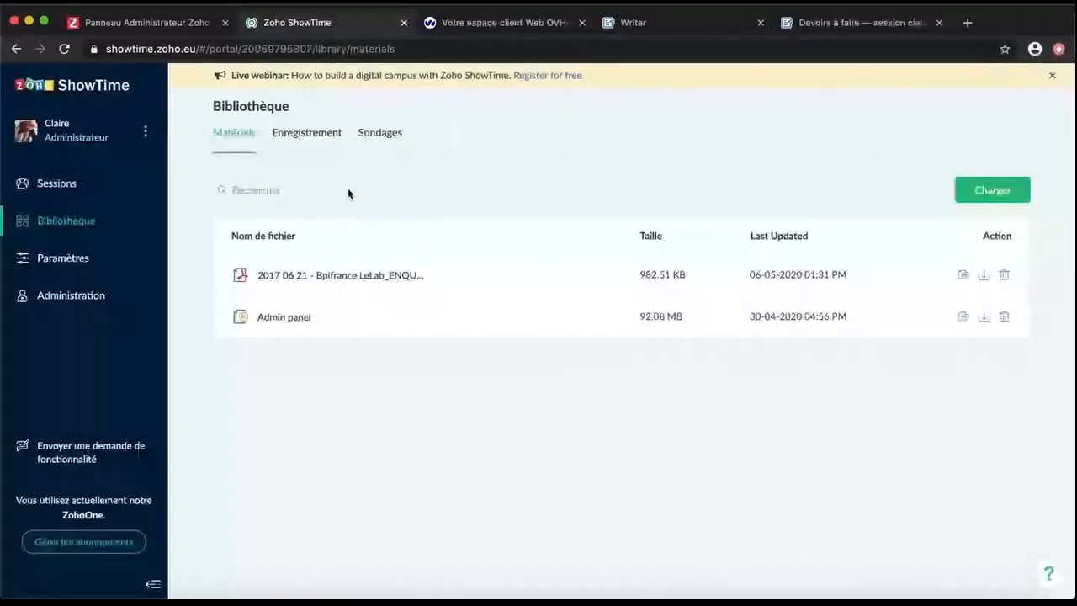
Check the library's Enregistrement and Sondages tabs, then return to the Sessions list
click(333, 147)
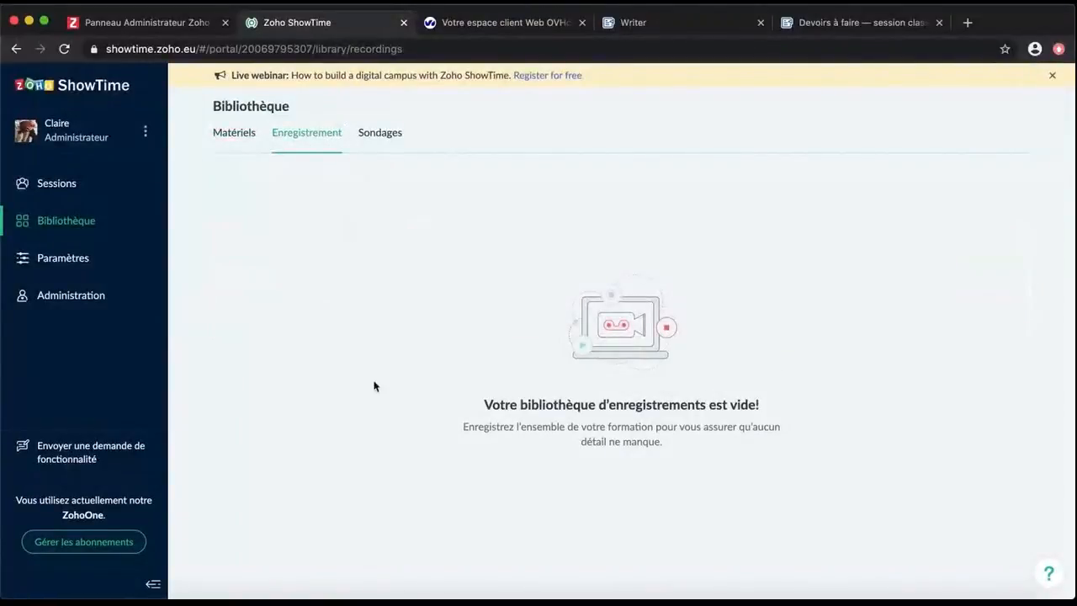
click(397, 135)
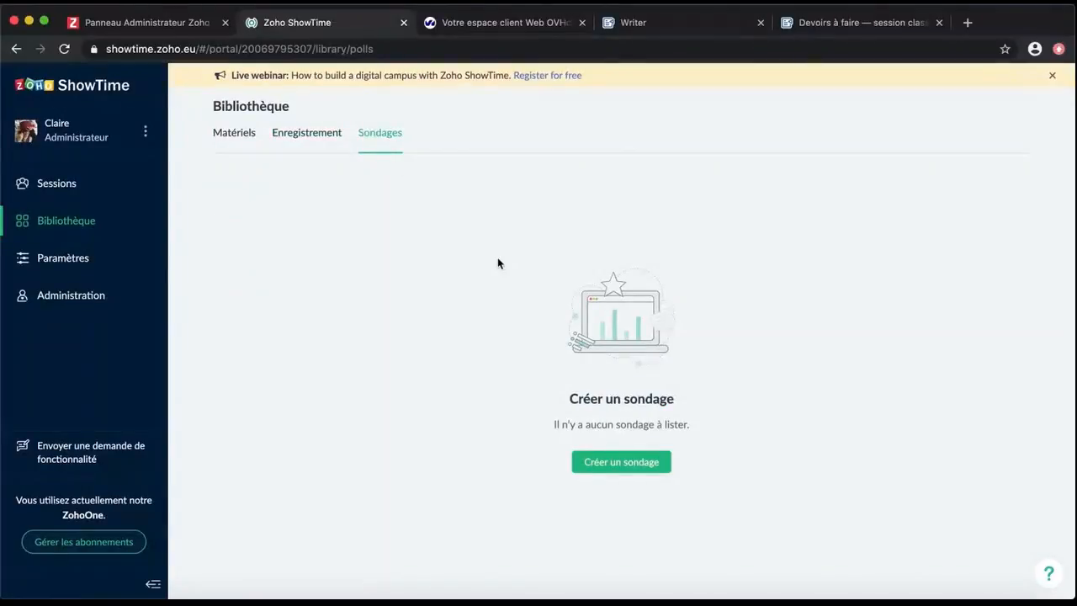
click(56, 183)
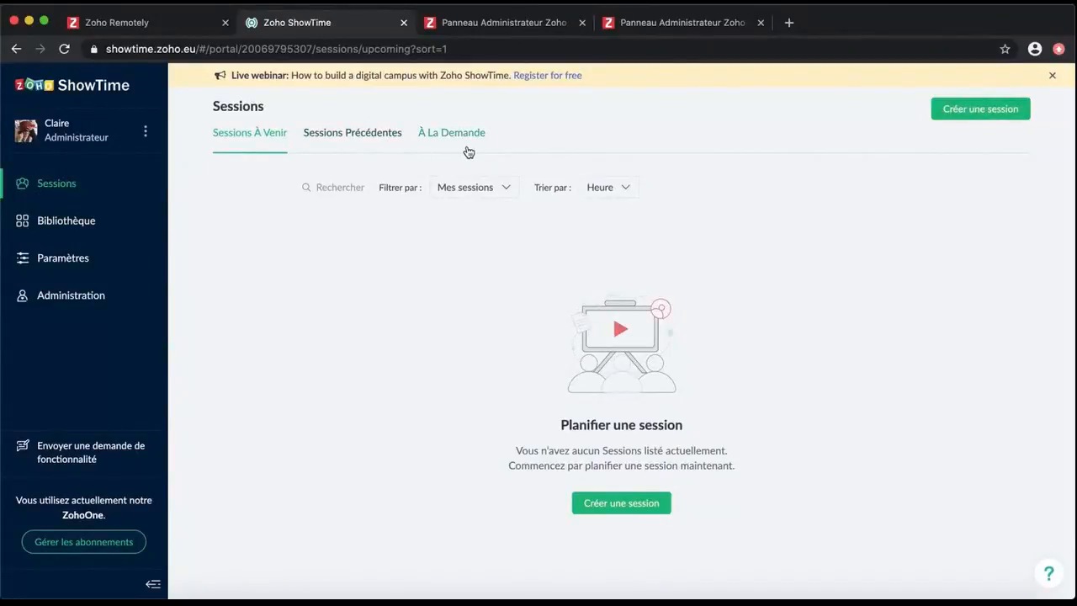
Start a new session named 'Webinar marketing' with a description of the latest marketing trends
click(633, 505)
scroll(822, 200, down, 2)
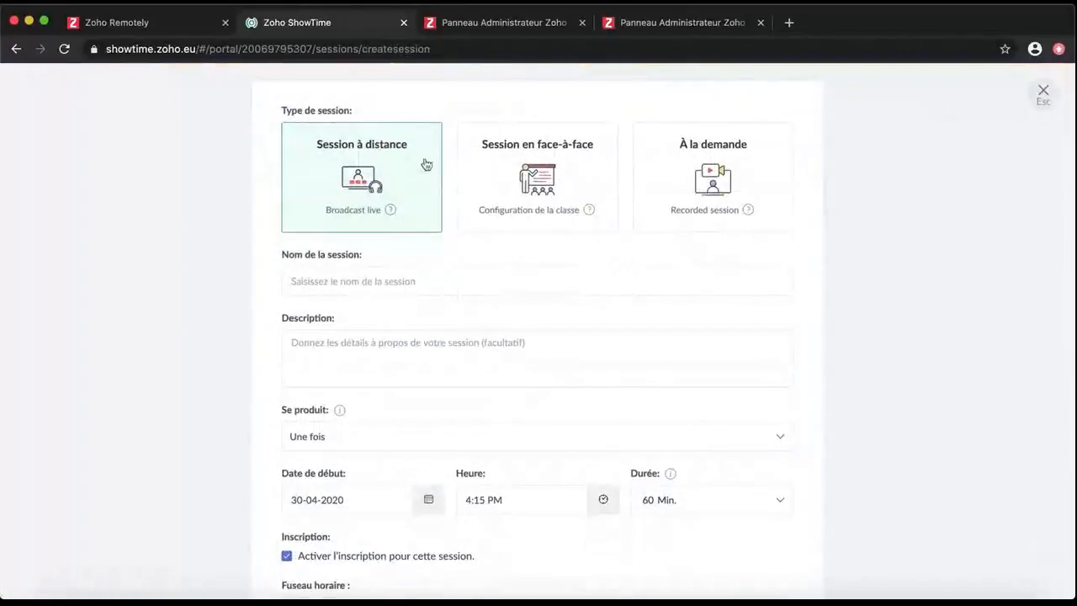
click(423, 281)
text(Webinar marketing)
click(500, 337)
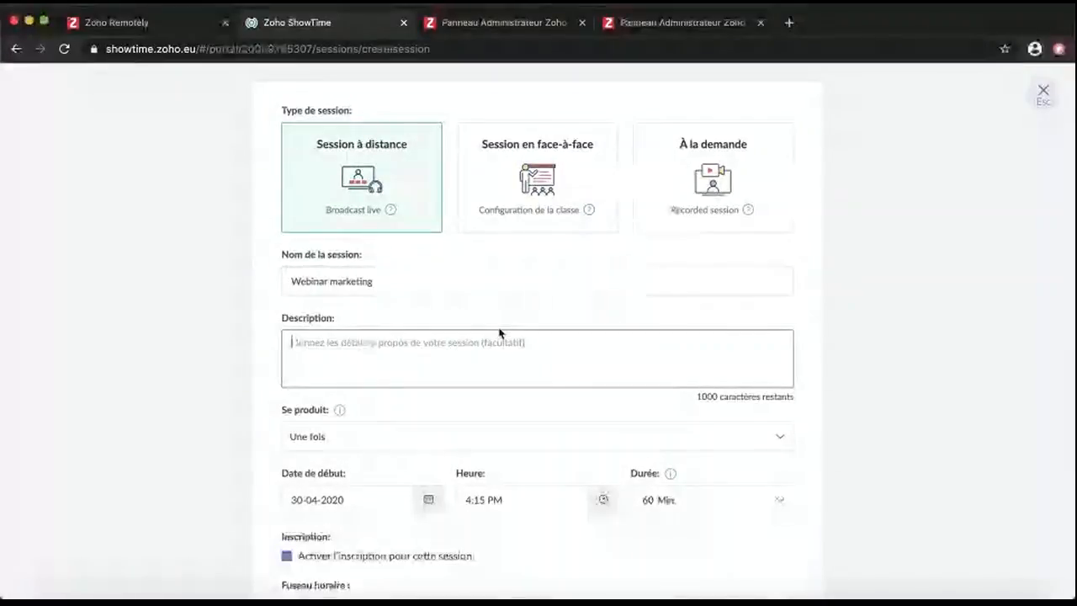
text(Découvrez les dernières tendances marketing dé)
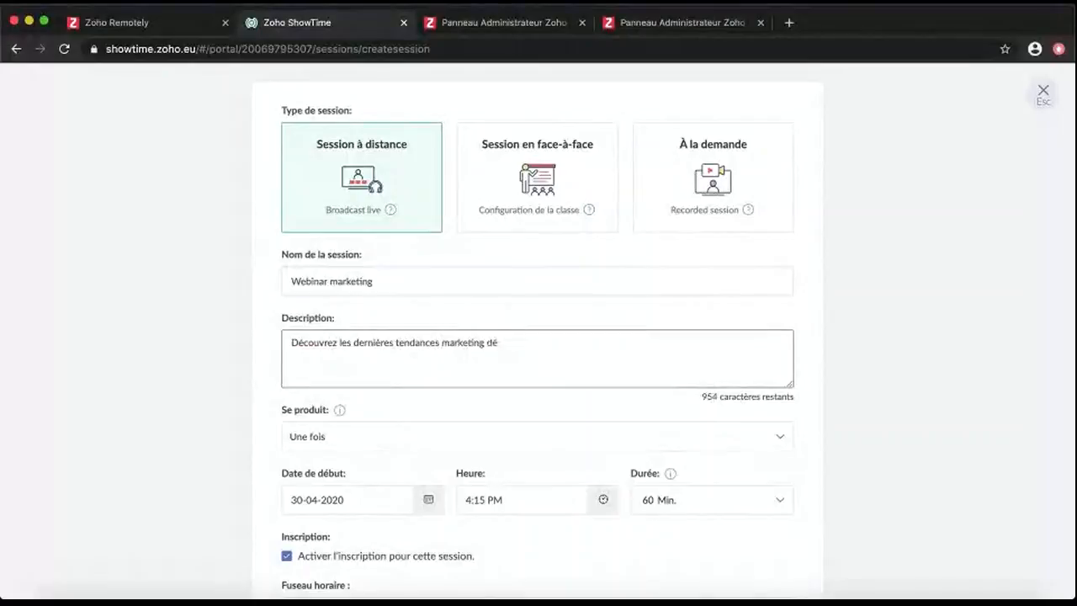
text(cortiquées par nos experts ! Au programme, les tendances digitales de l'année 2020, ce qui fonctionne, et des cas d'études !)
scroll(330, 328, down, 3)
Make it a one-time session on 12 May 2020 at 2:00 PM with registration enabled, then create it
click(330, 325)
click(277, 373)
scroll(286, 354, down, 2)
click(312, 313)
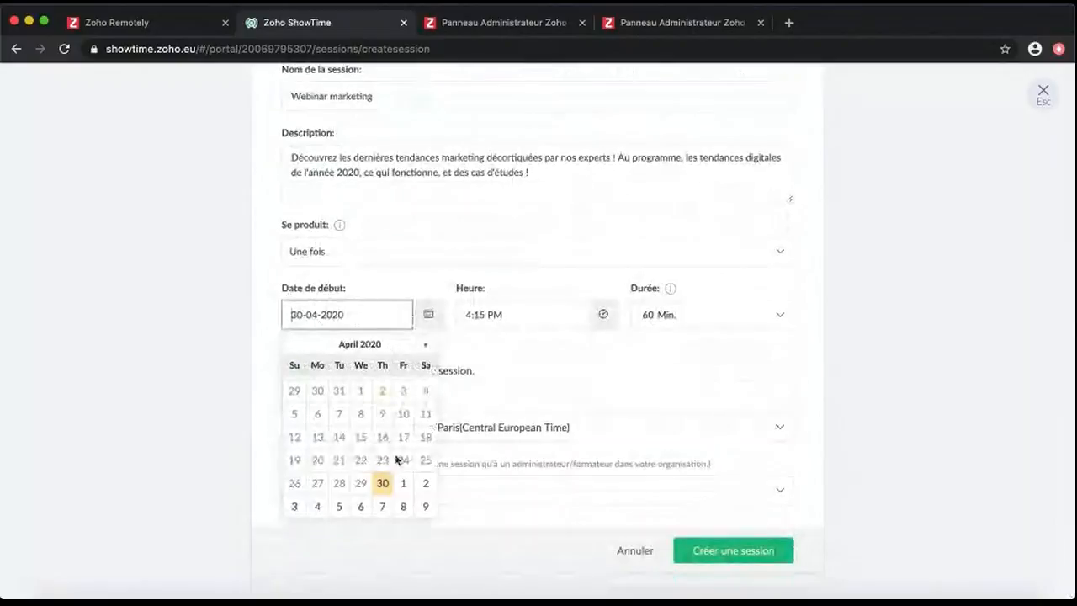
click(425, 344)
click(340, 437)
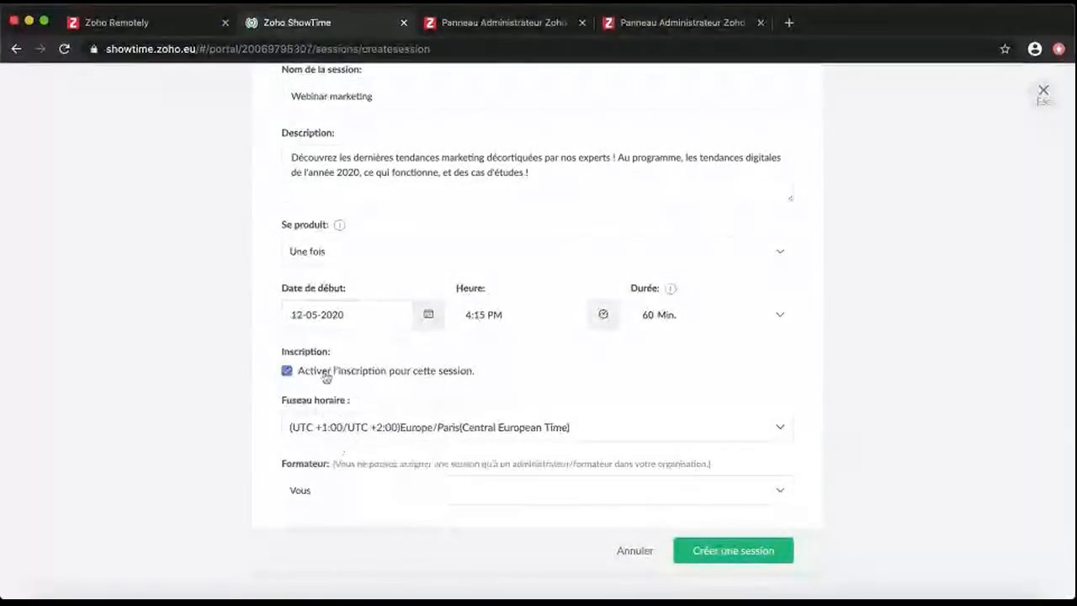
click(511, 318)
click(511, 396)
click(680, 365)
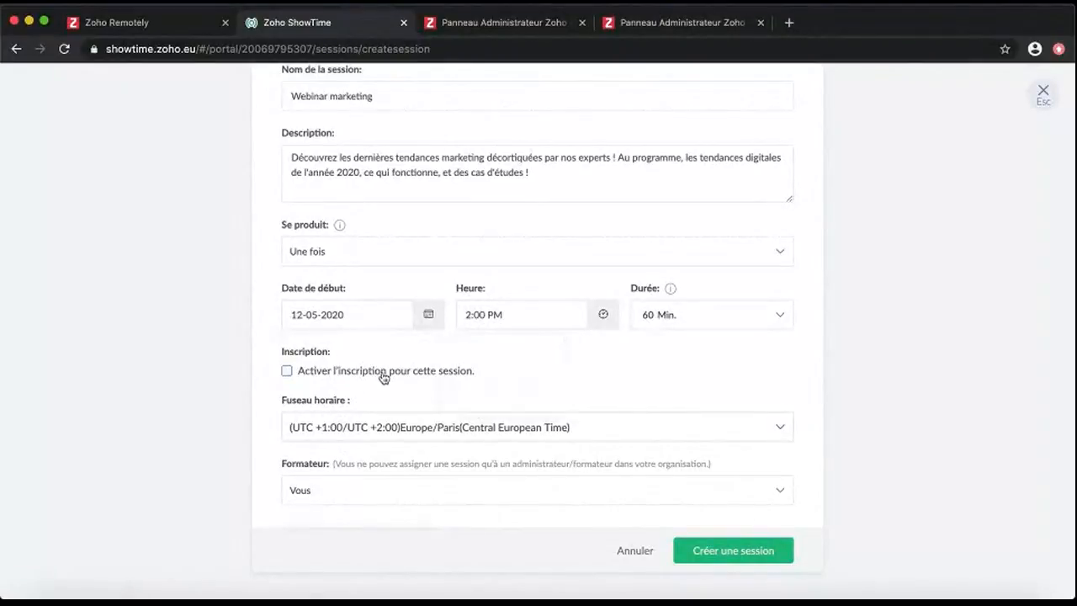
click(288, 371)
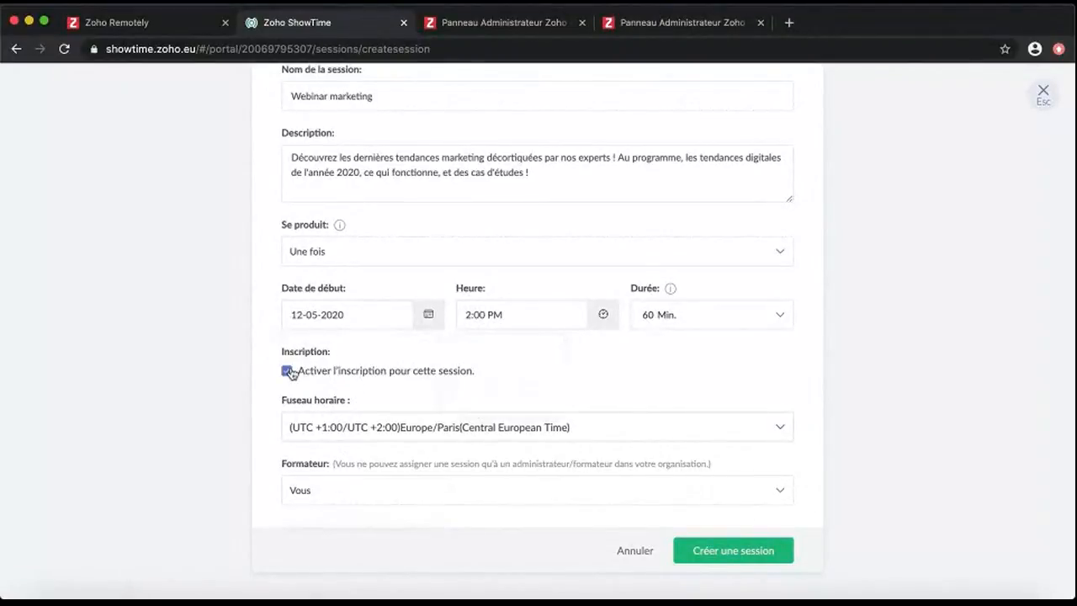
click(746, 550)
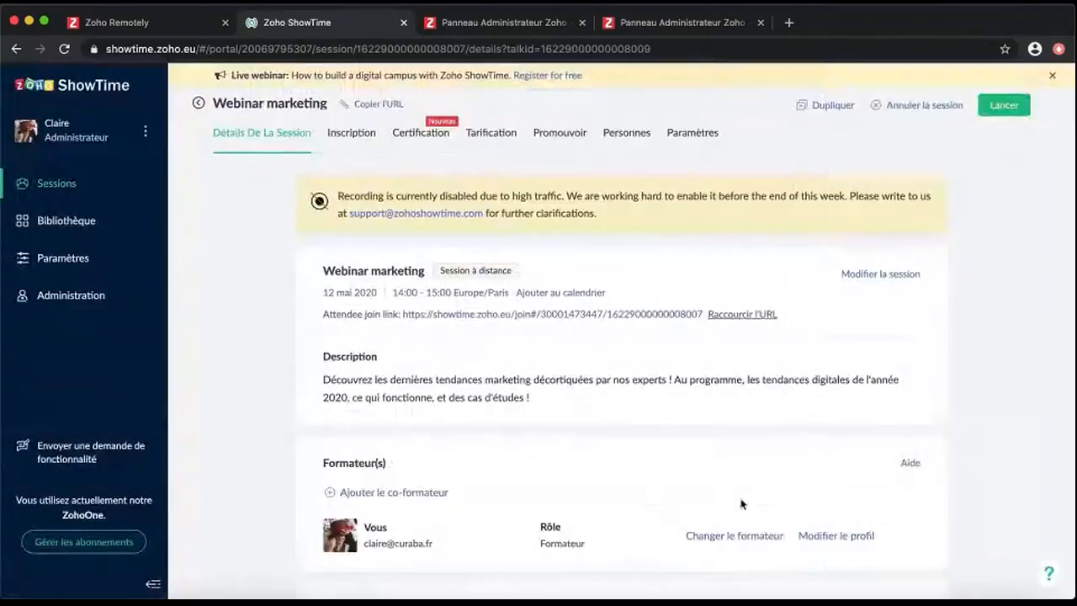
Add the organisation's other trainer to Webinar marketing as co-formateur
scroll(749, 424, down, 2)
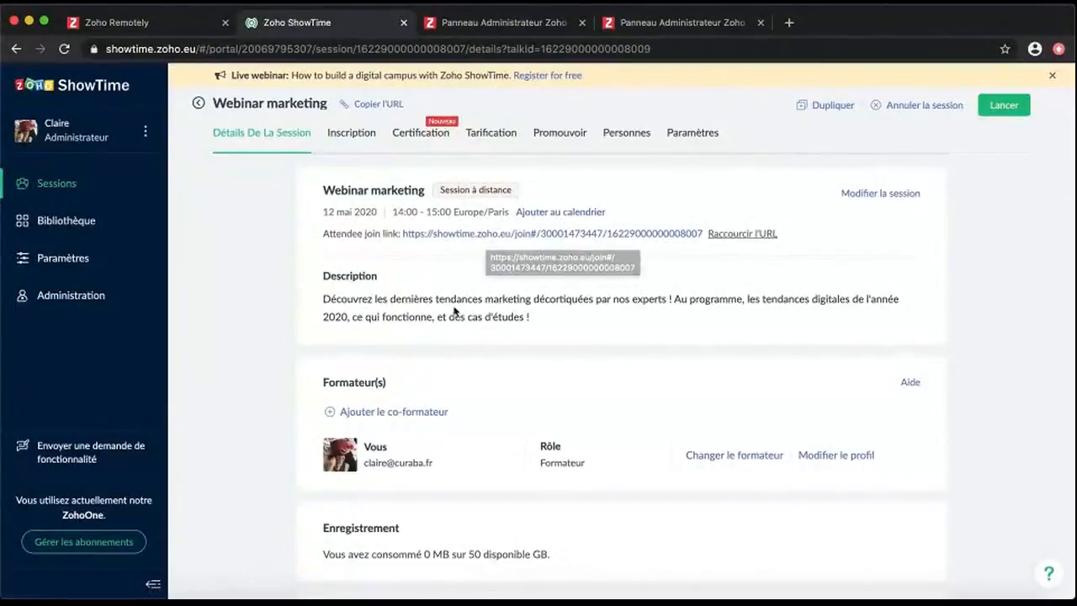
scroll(488, 242, down, 3)
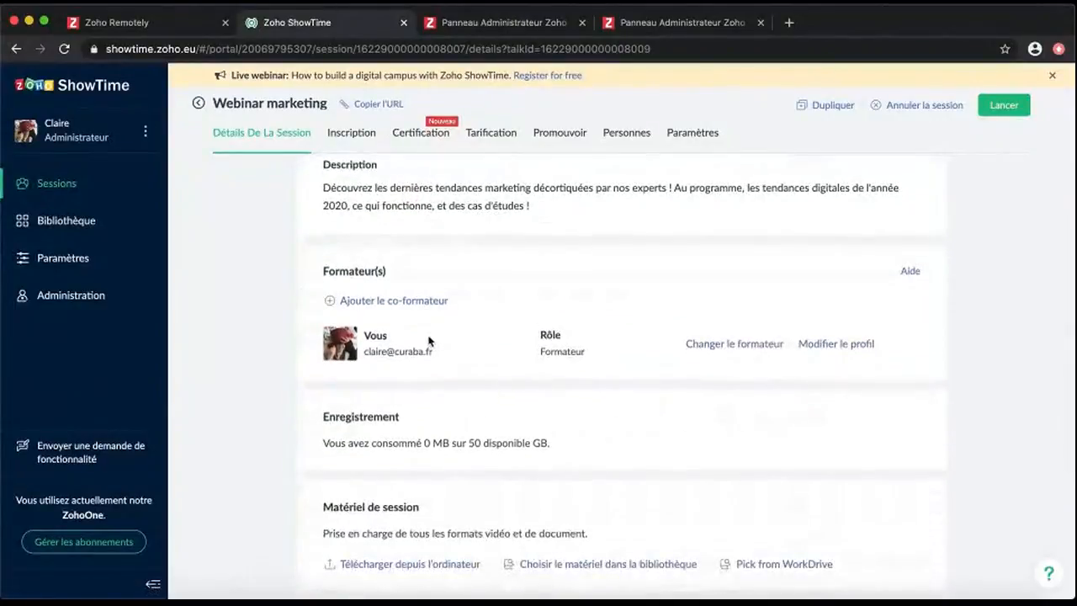
click(425, 303)
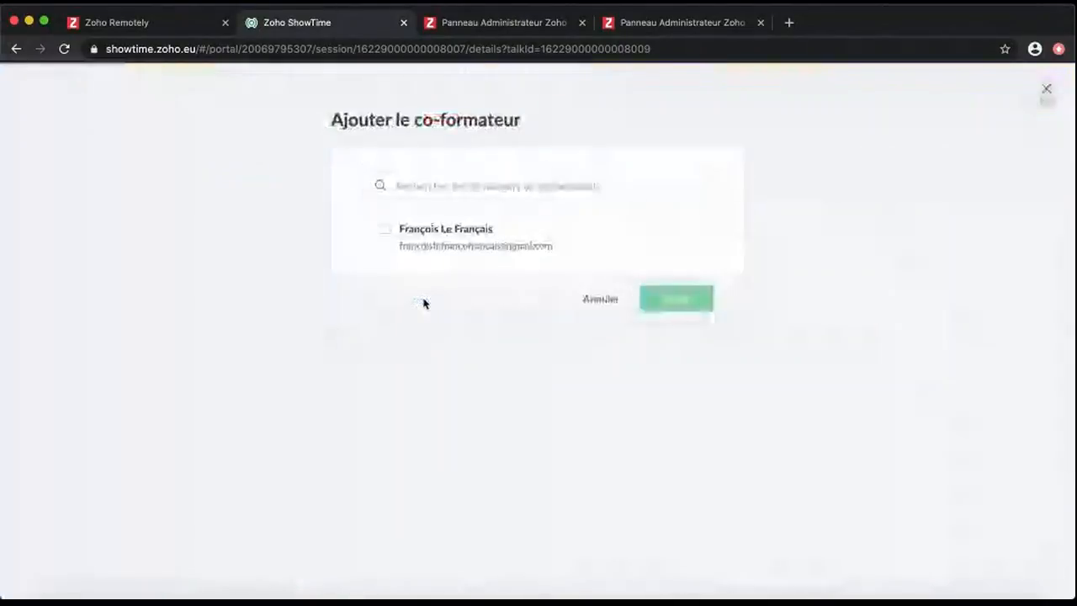
click(438, 239)
click(661, 299)
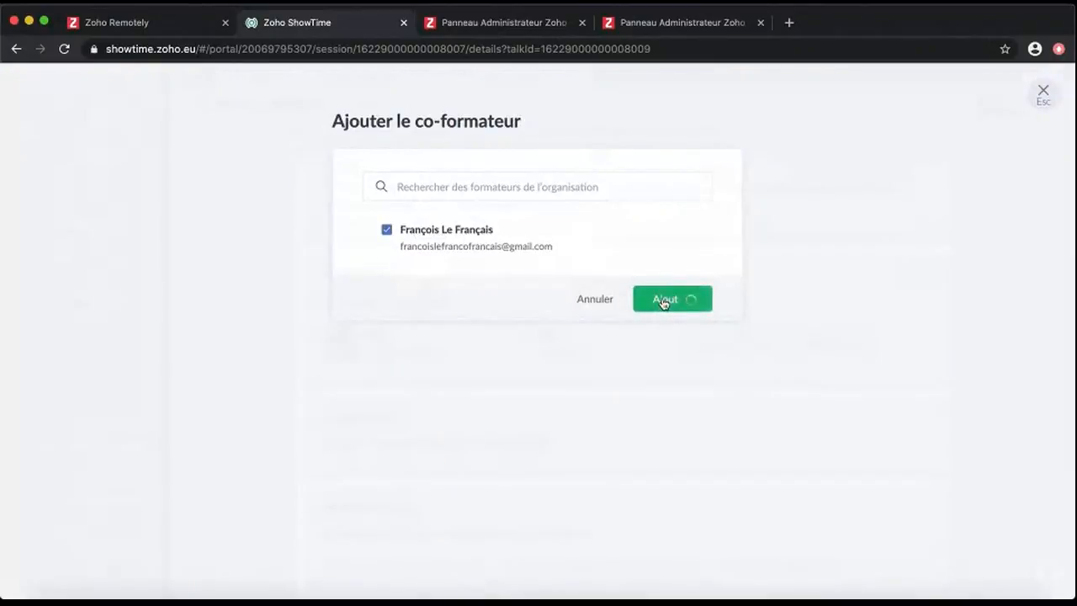
scroll(524, 469, down, 3)
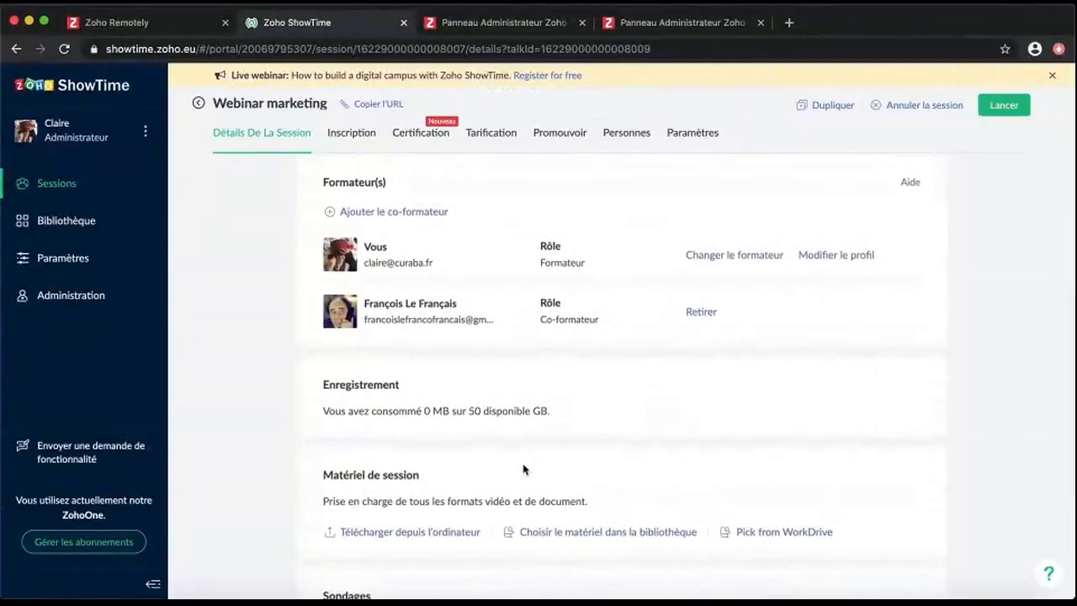
scroll(758, 453, down, 4)
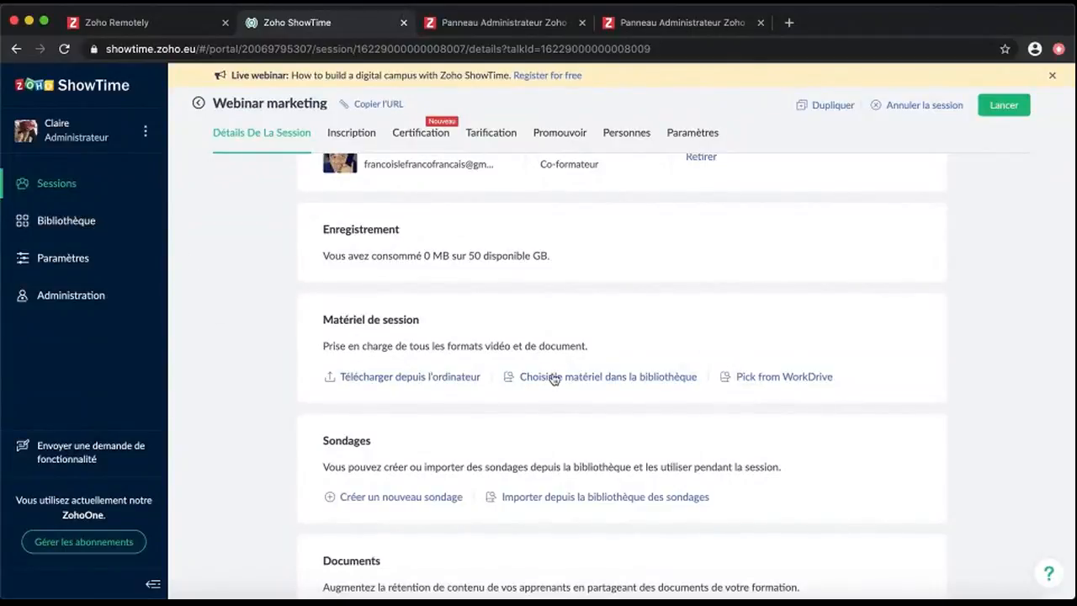
click(815, 378)
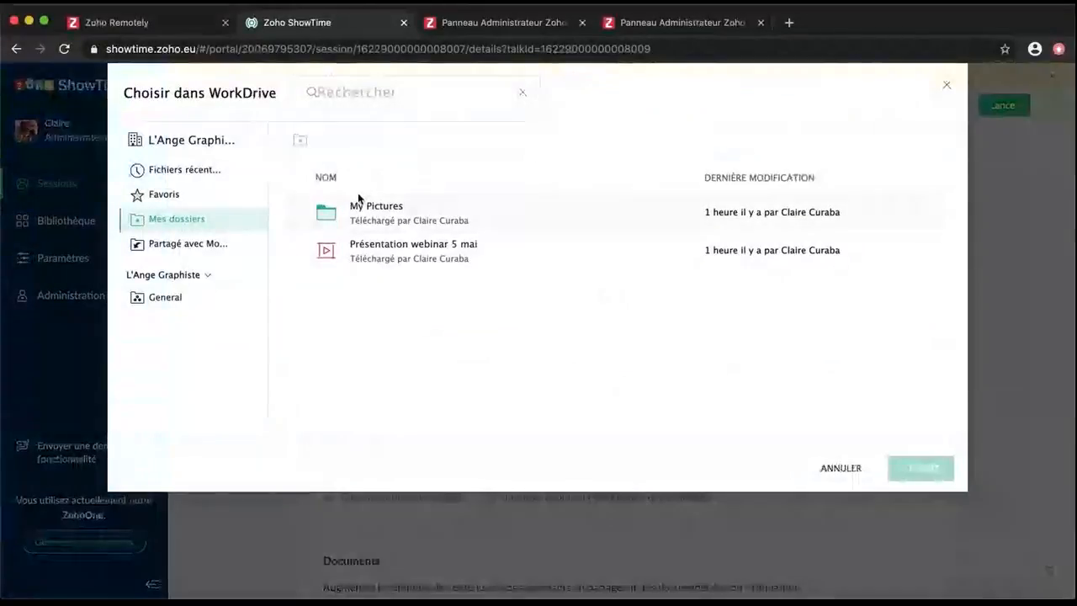
click(299, 252)
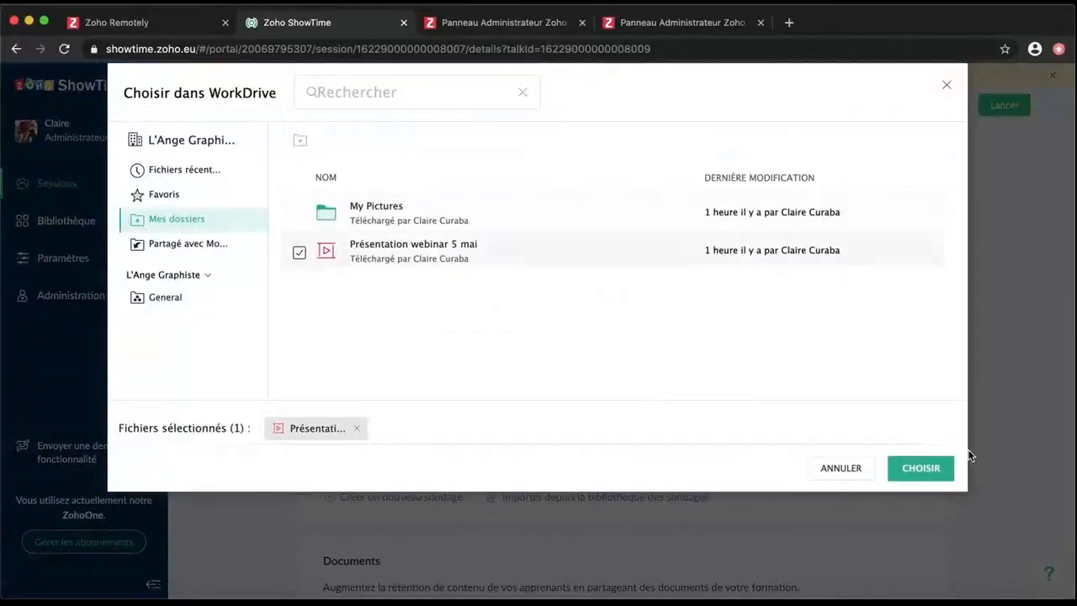
click(922, 471)
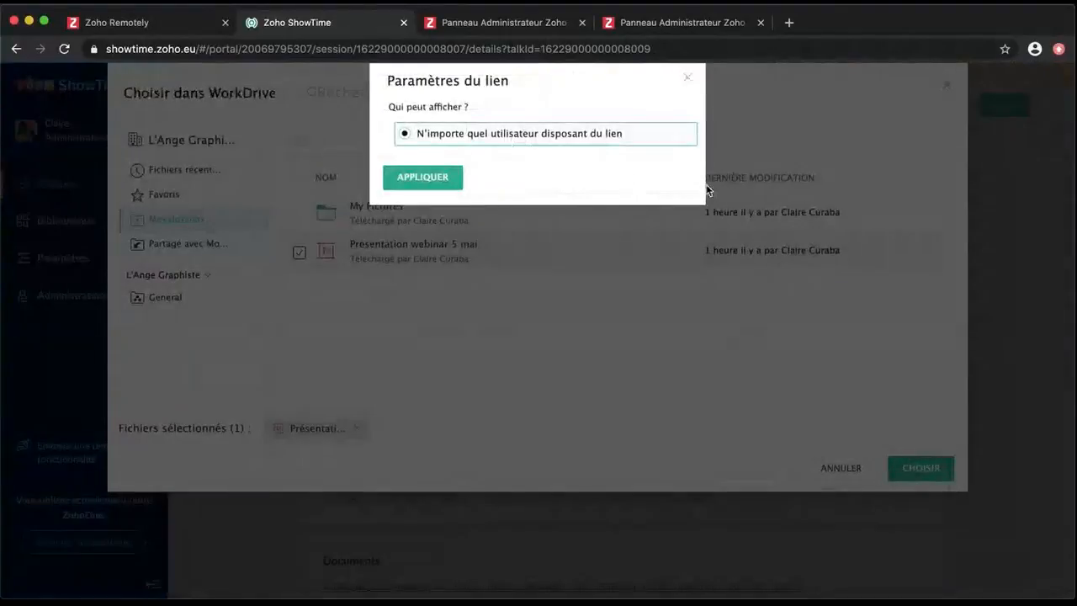
click(453, 182)
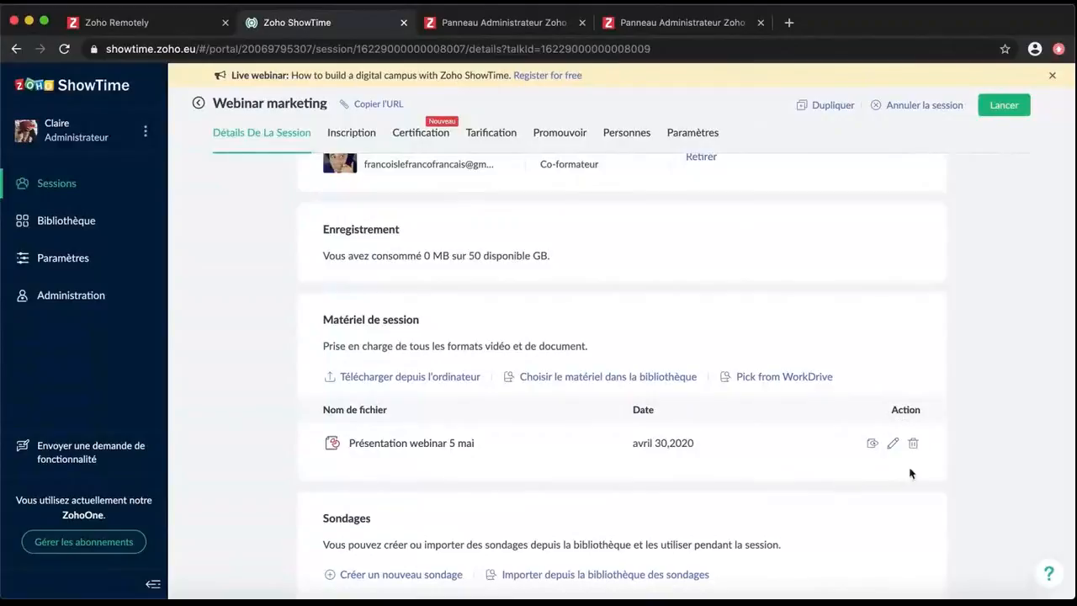
scroll(982, 435, down, 2)
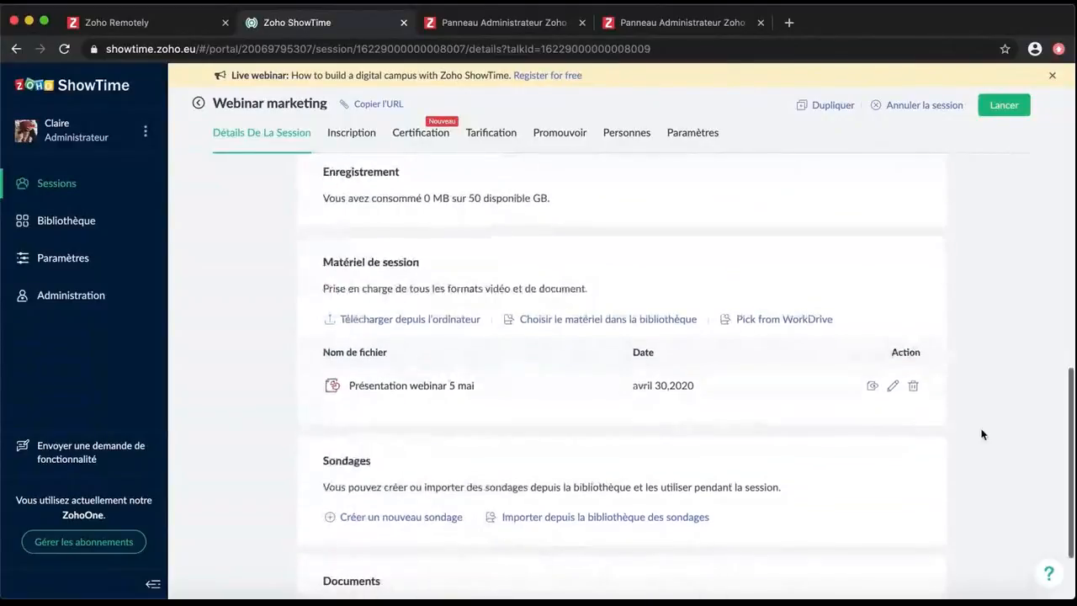
scroll(982, 434, down, 2)
Create a Zone de texte poll asking 'Quelle place occupez-vous dans le domaine du marketing ?'
click(389, 451)
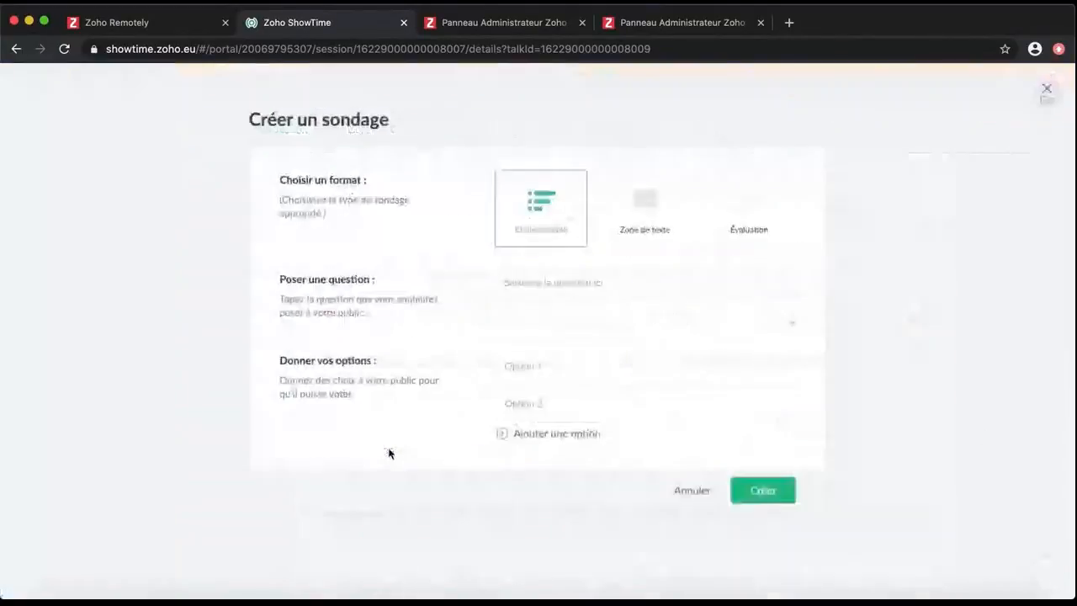
click(644, 211)
click(601, 282)
text(Quelle place occupez-vous dans le domaine du marketing ?)
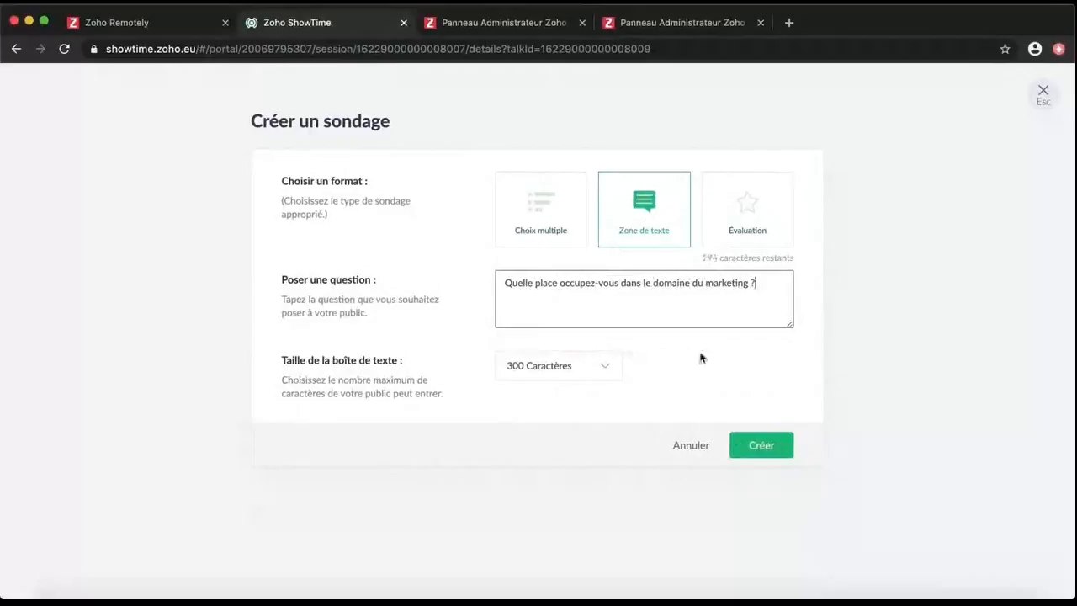
click(758, 445)
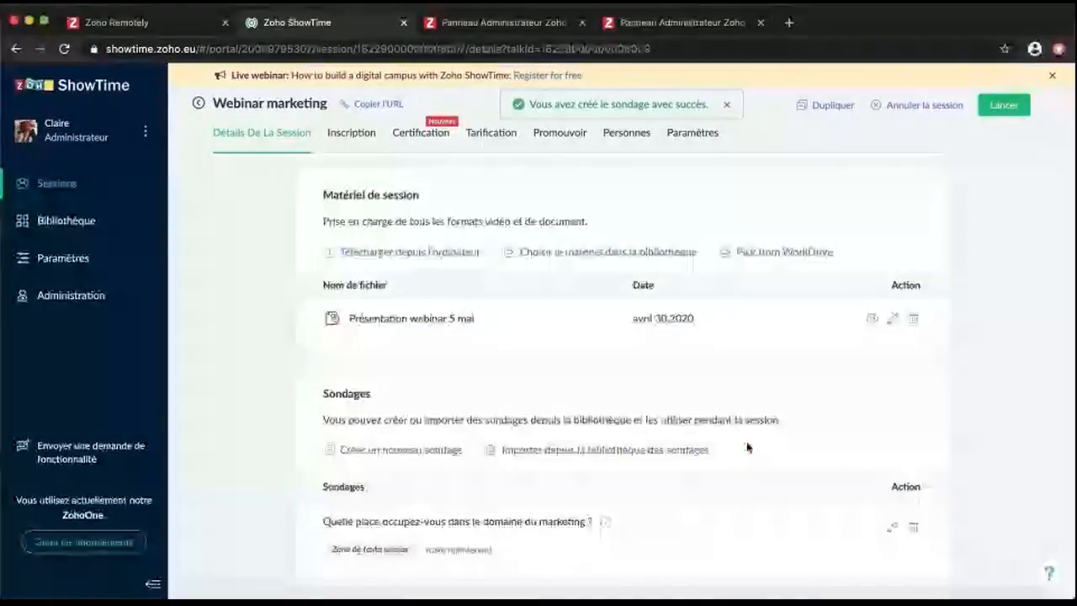
scroll(748, 447, down, 3)
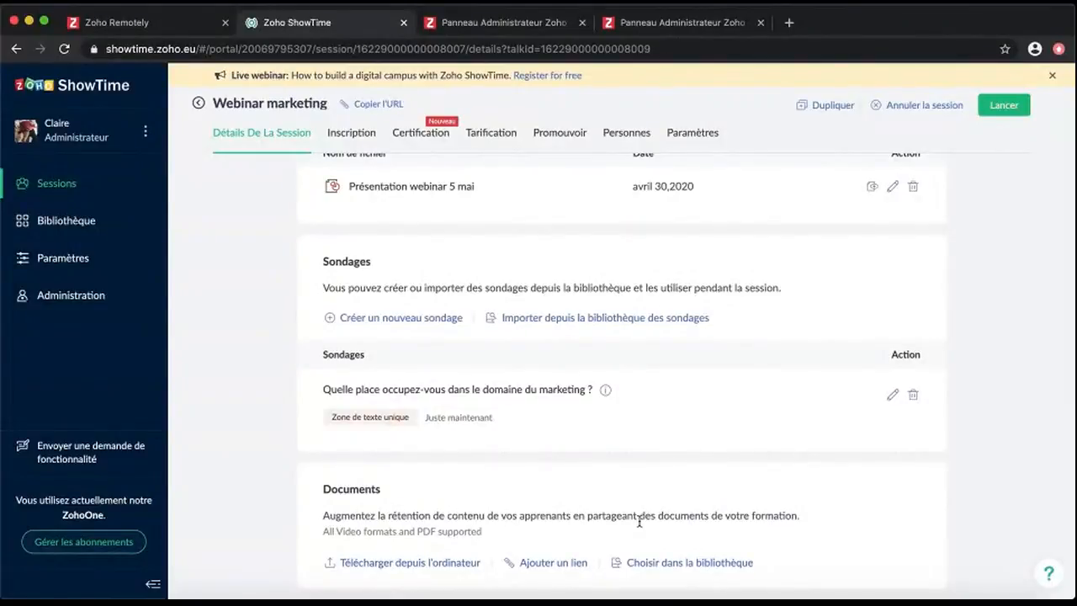
scroll(239, 389, up, 5)
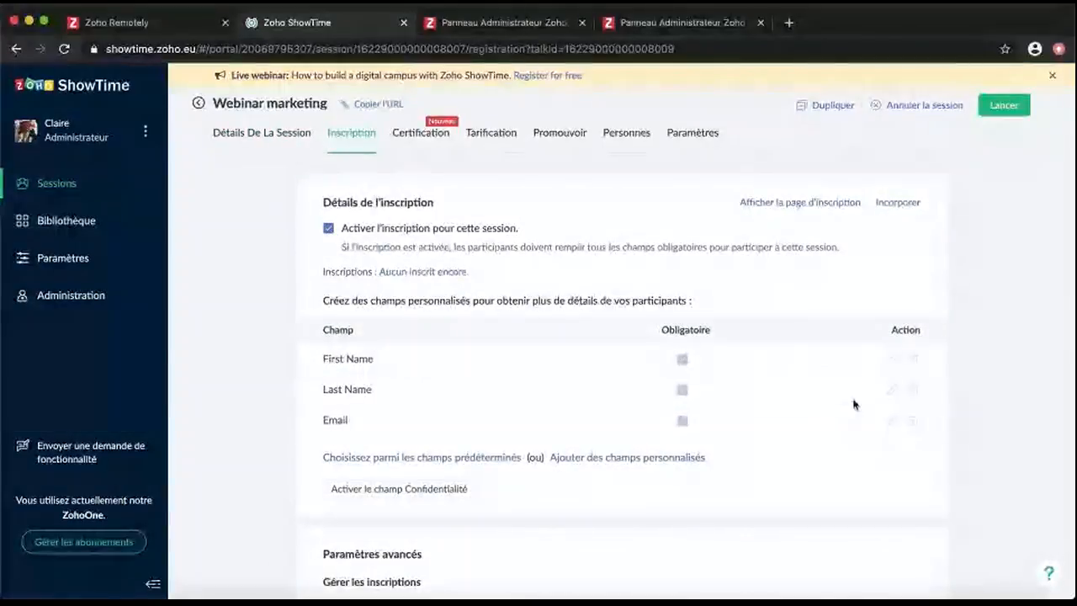
Add the predefined Organization and Job Title fields to the registration form
click(491, 458)
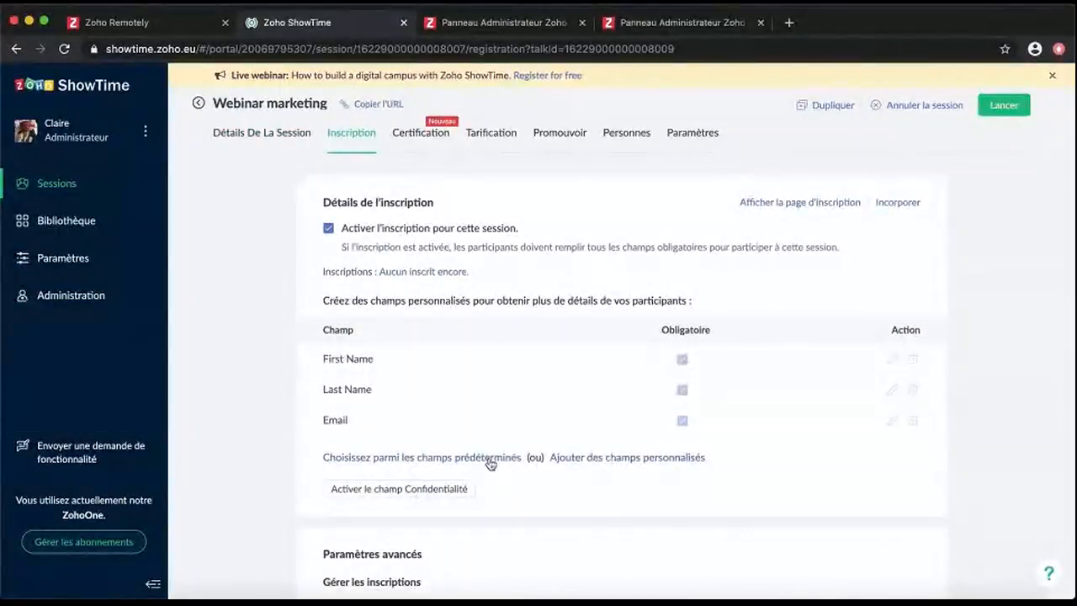
click(382, 403)
click(316, 433)
click(717, 492)
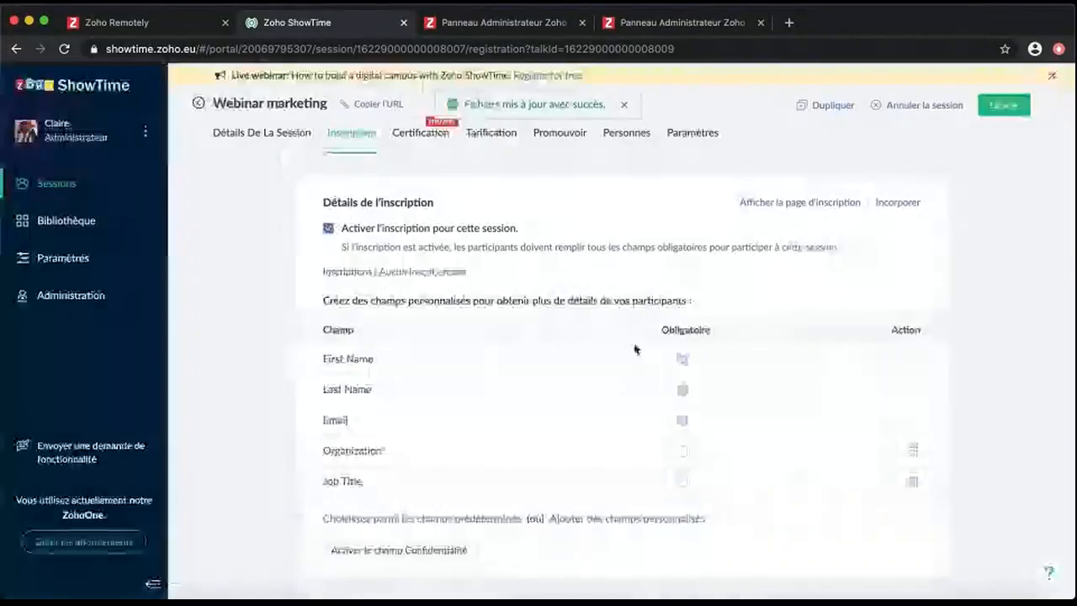
Start a custom text registration field, then cancel it
click(648, 520)
click(362, 269)
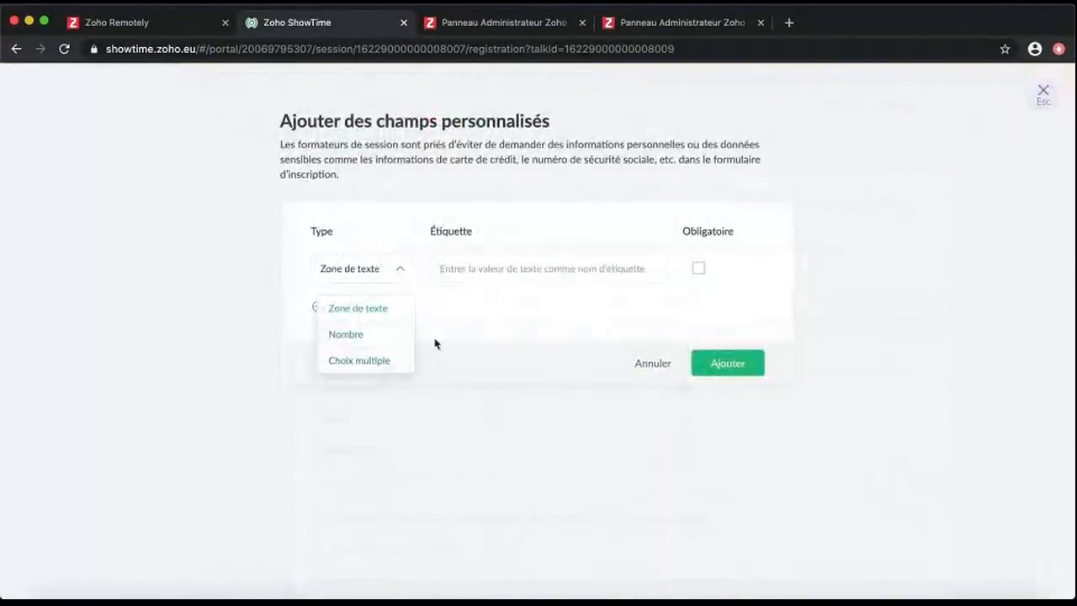
click(357, 308)
click(660, 367)
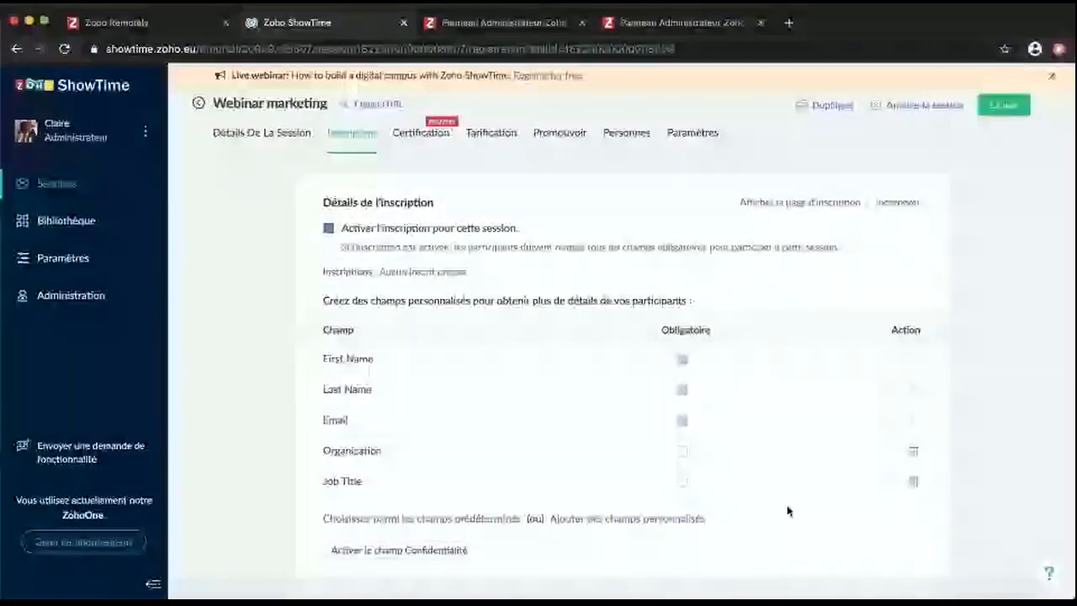
scroll(743, 497, down, 3)
scroll(541, 295, up, 2)
scroll(630, 481, down, 5)
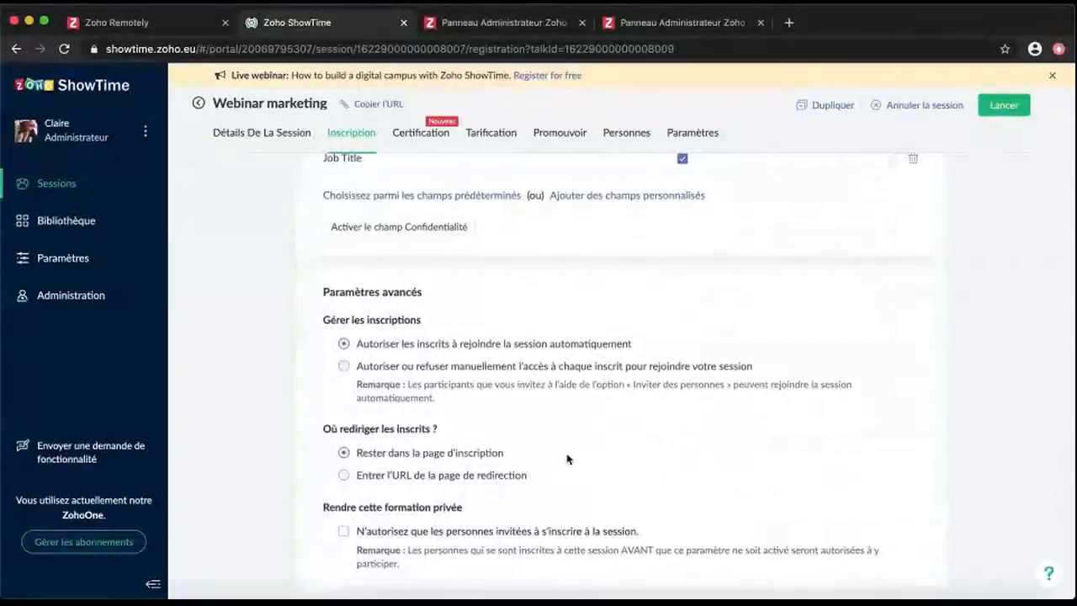
Keep registrants on the registration page instead of a redirect URL, then view Certification
click(527, 474)
click(511, 505)
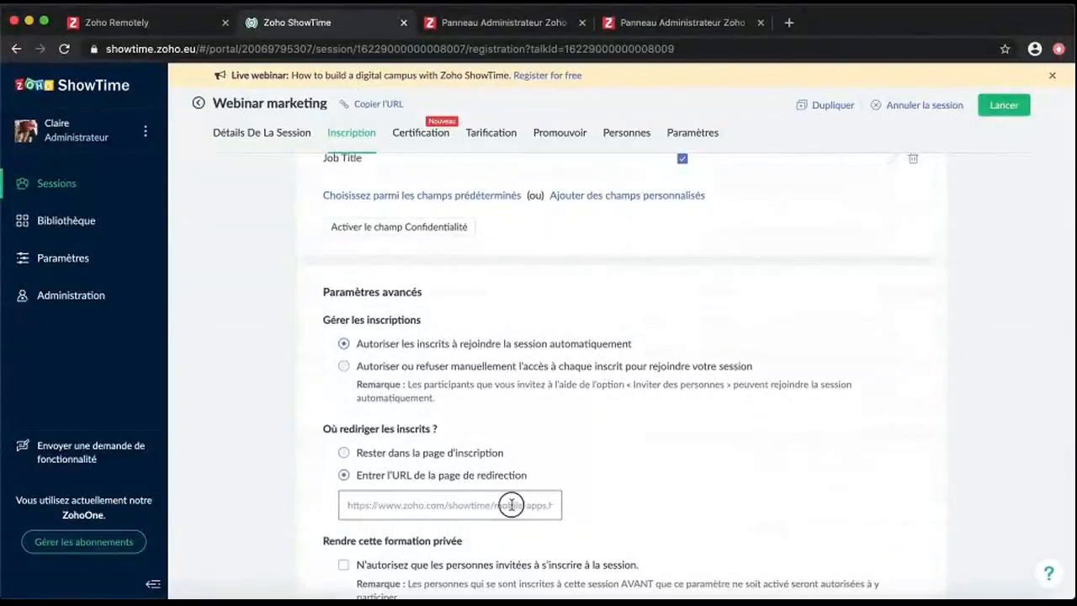
scroll(625, 506, down, 2)
click(579, 424)
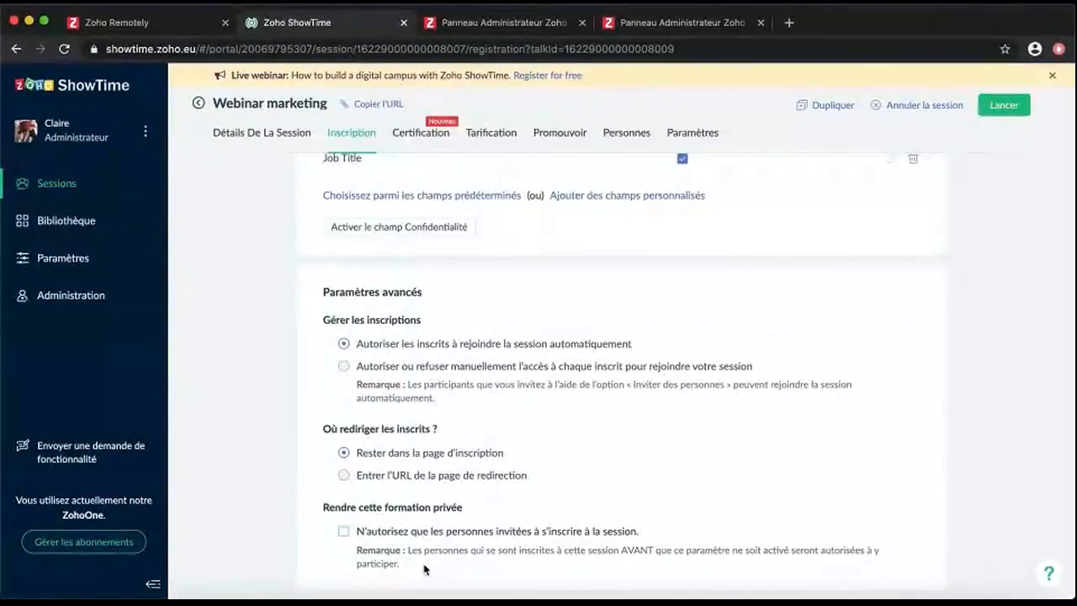
scroll(277, 379, up, 3)
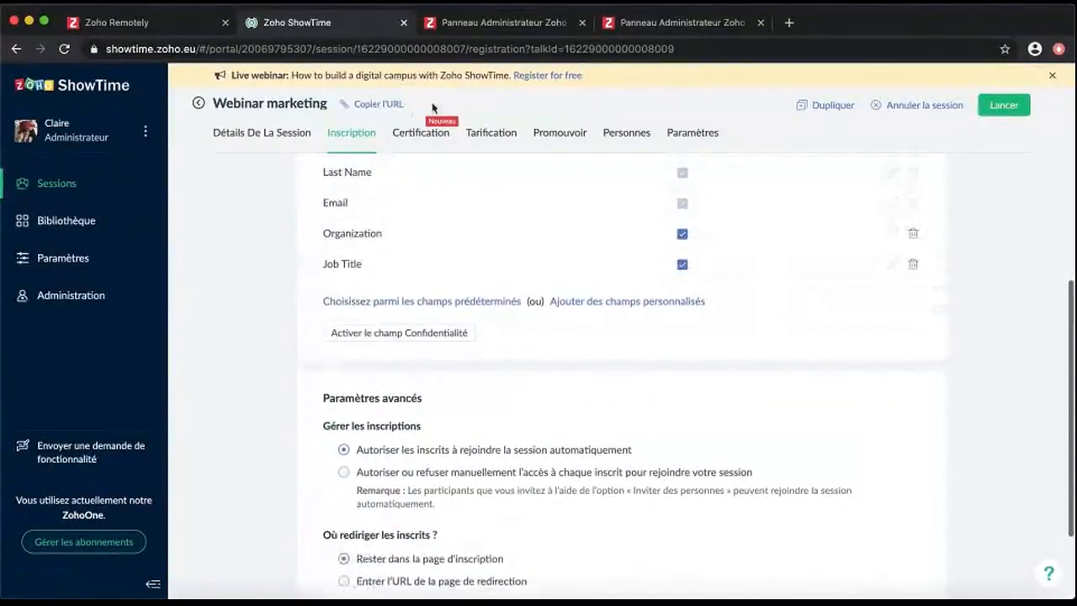
click(434, 139)
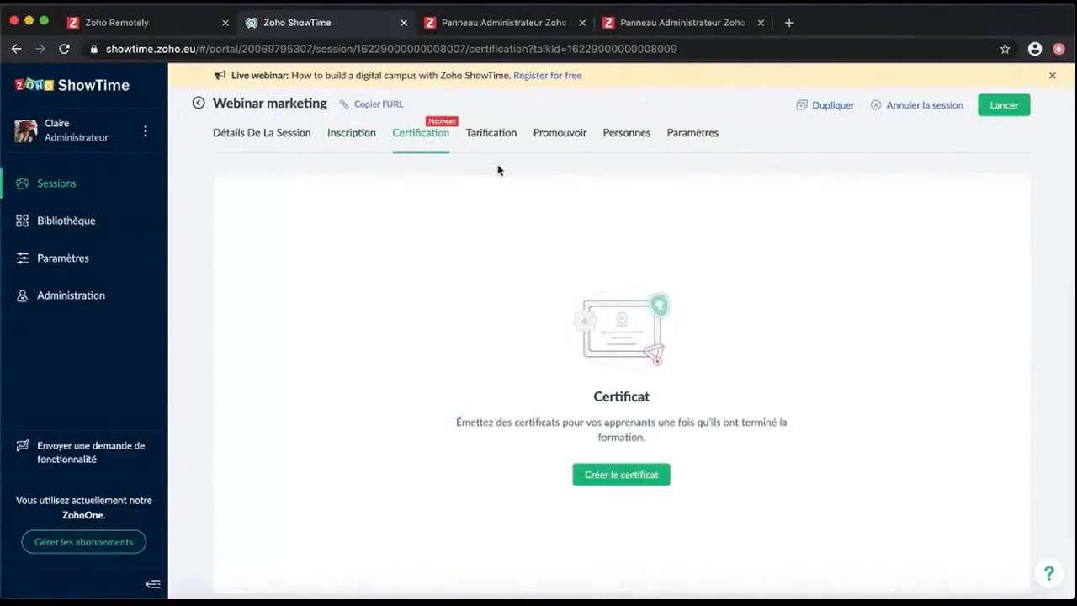
Create a certificate of excellence from a gallery template and close the certificate editor
click(622, 475)
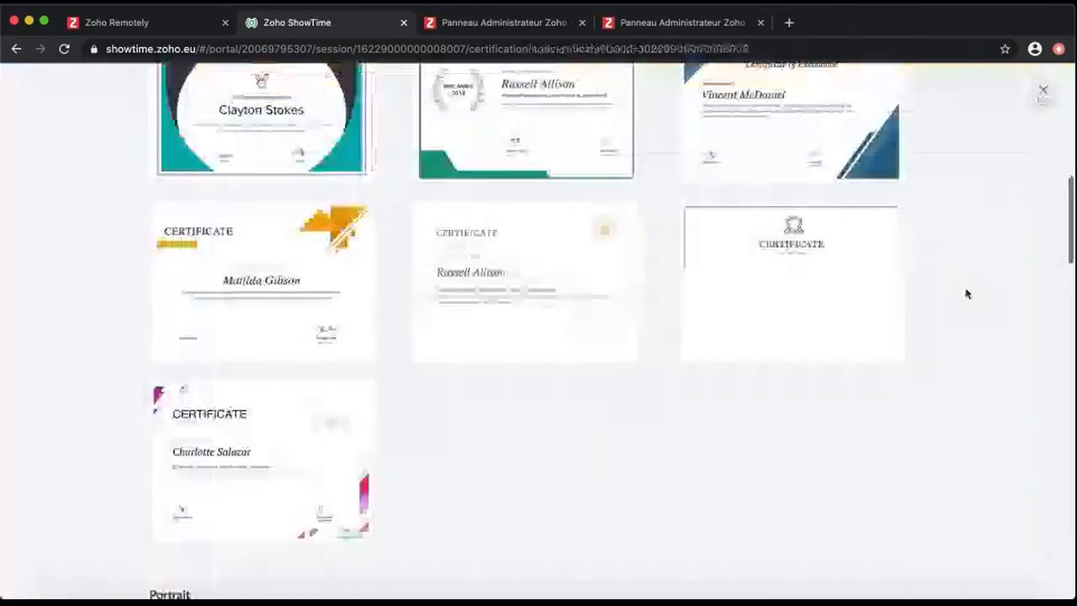
scroll(664, 392, up, 5)
click(527, 339)
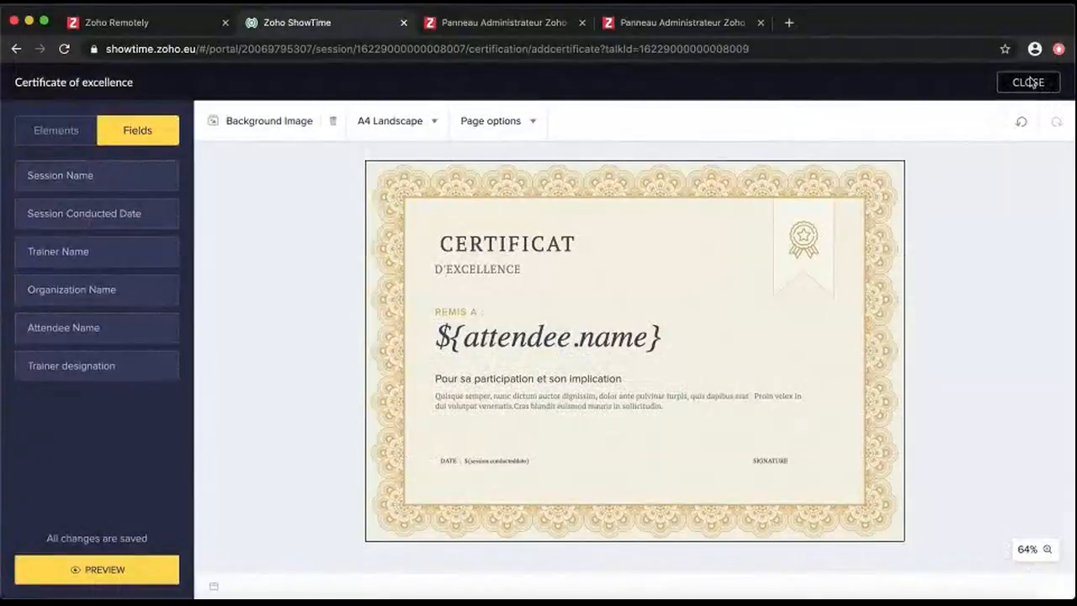
click(1028, 82)
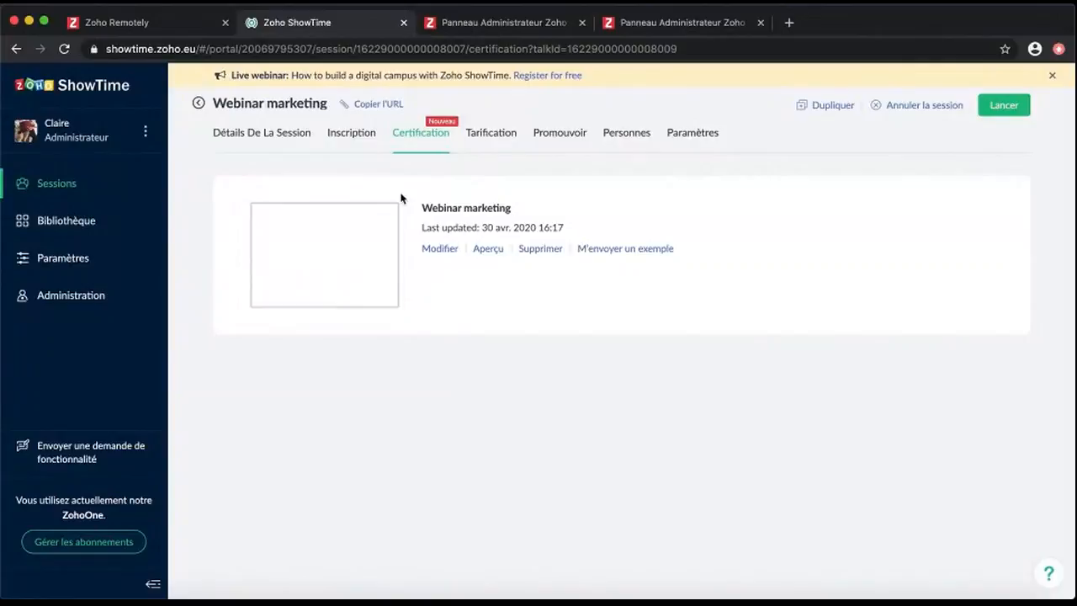
click(515, 146)
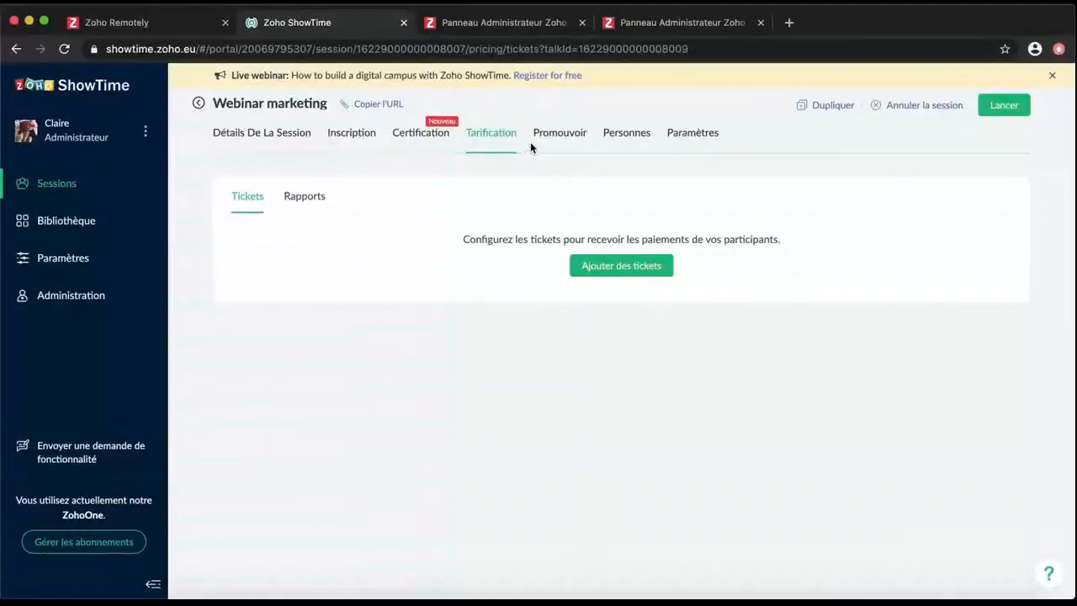
Review the Promouvoir registration-form embed code, leaving the embedded form's header shown
click(547, 134)
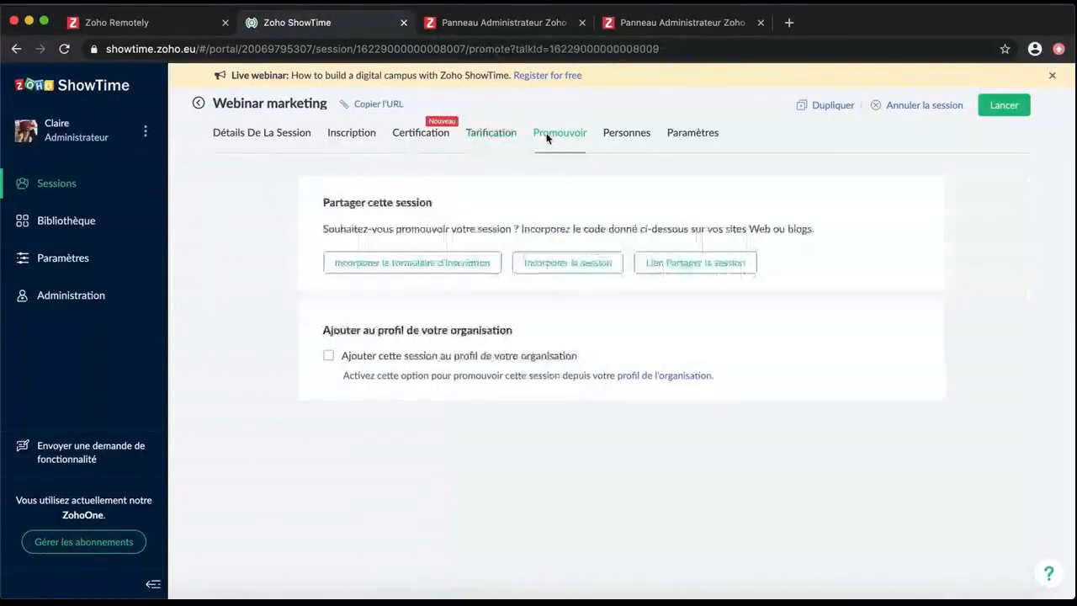
click(483, 140)
click(568, 136)
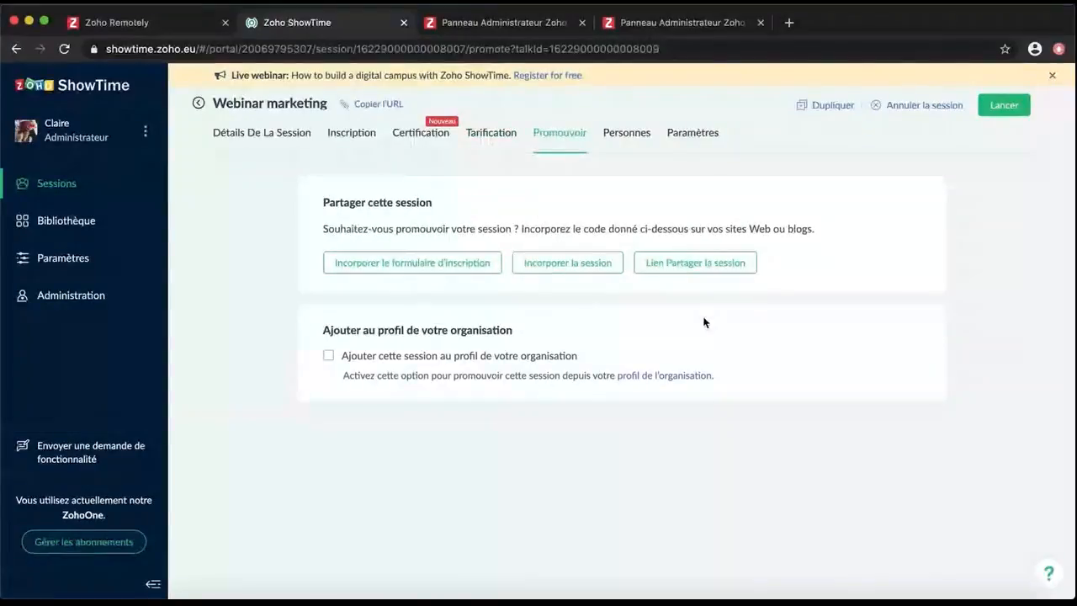
click(427, 262)
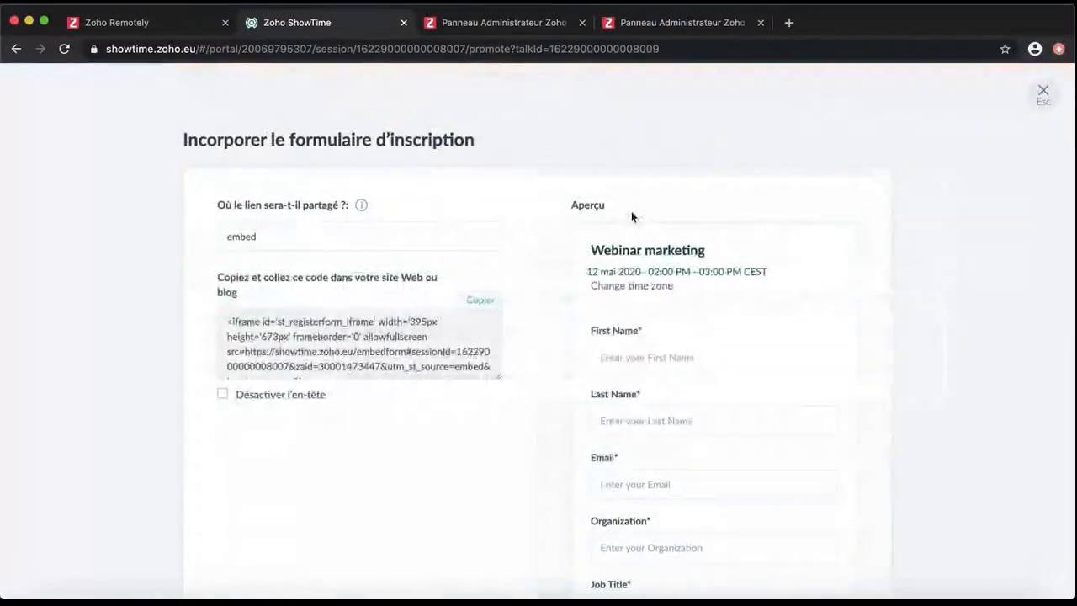
scroll(693, 355, down, 3)
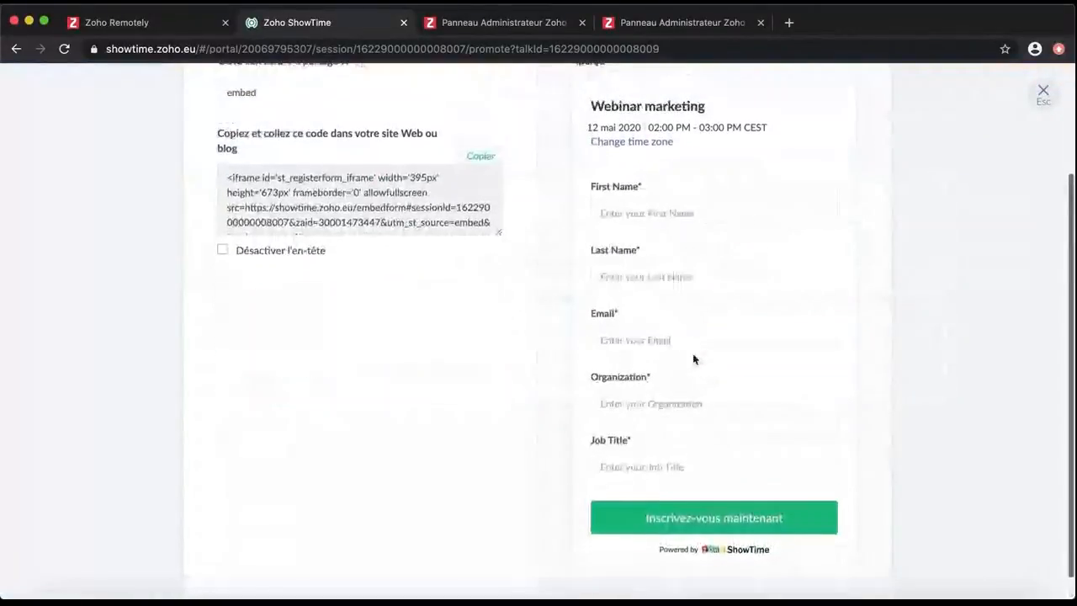
scroll(694, 360, up, 3)
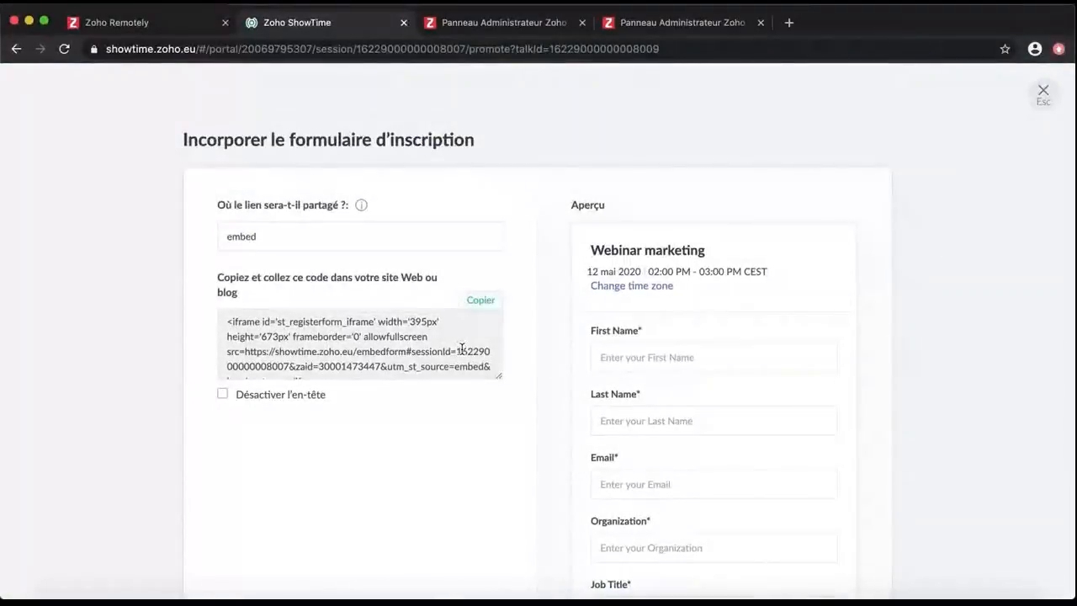
scroll(461, 349, down, 1)
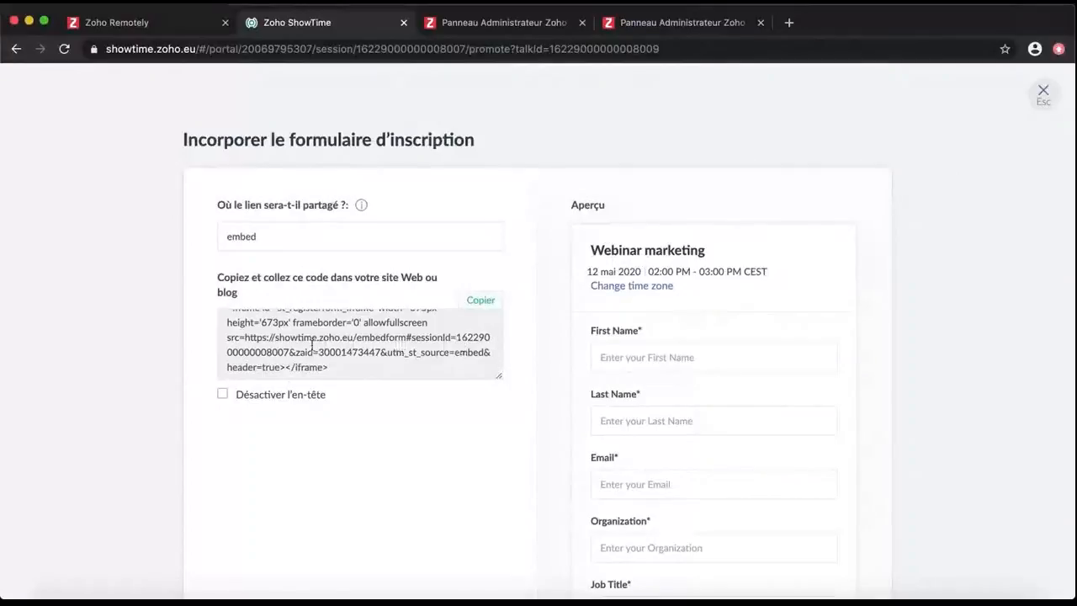
click(222, 395)
click(223, 395)
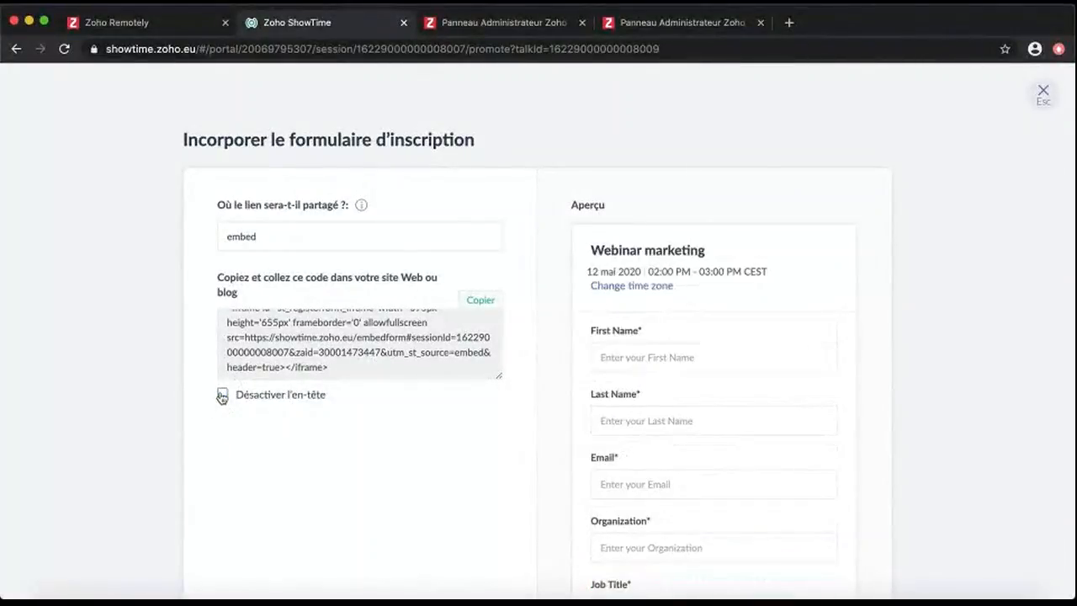
click(223, 395)
click(222, 395)
key(Escape)
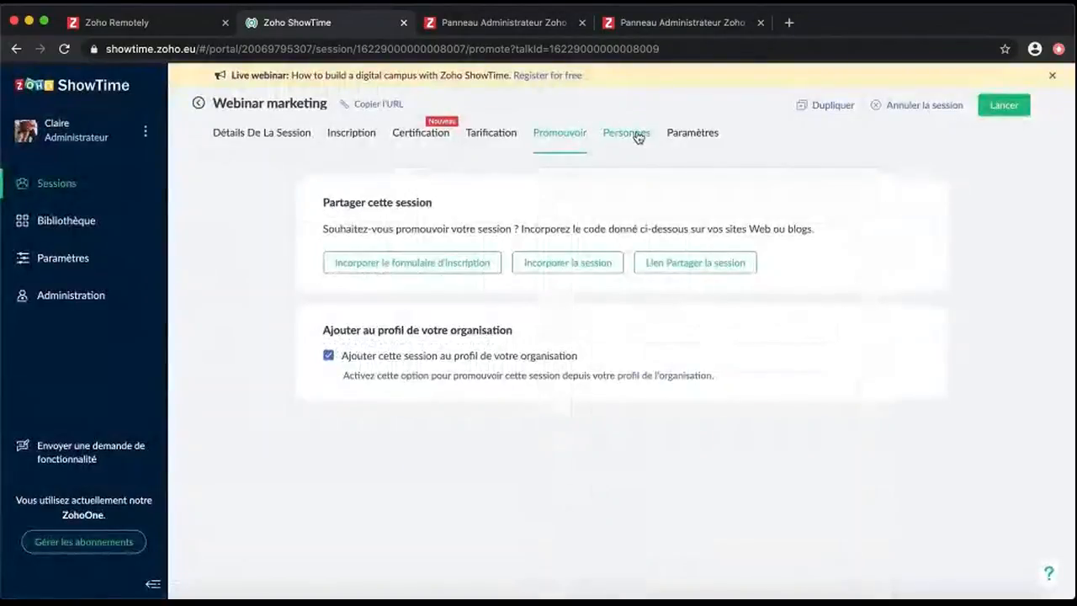
Look over the Invite dialog's personalised invitation option without sending any invitations
click(637, 135)
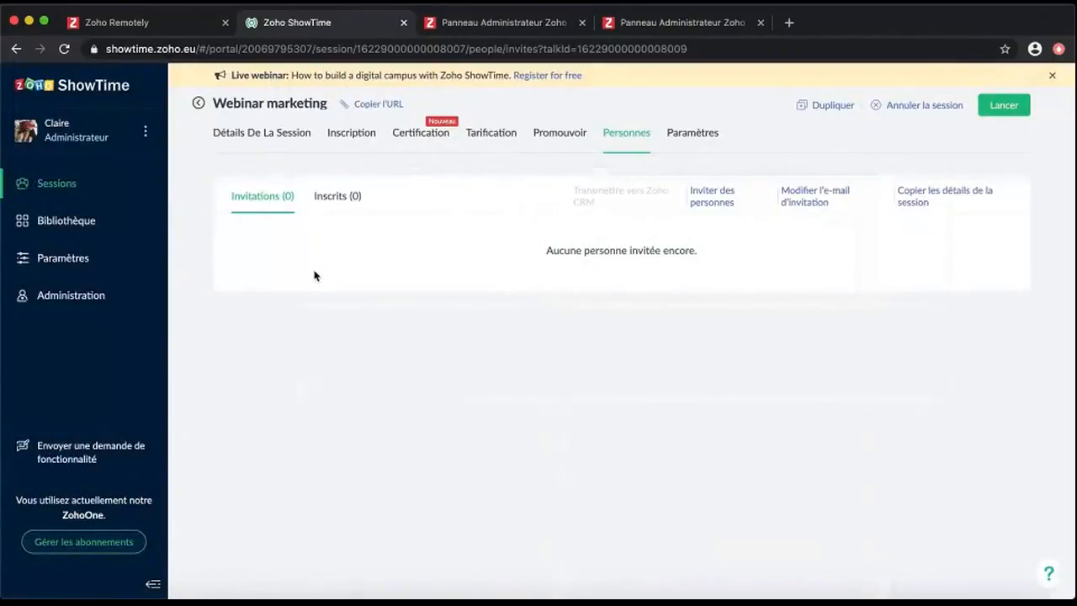
click(707, 206)
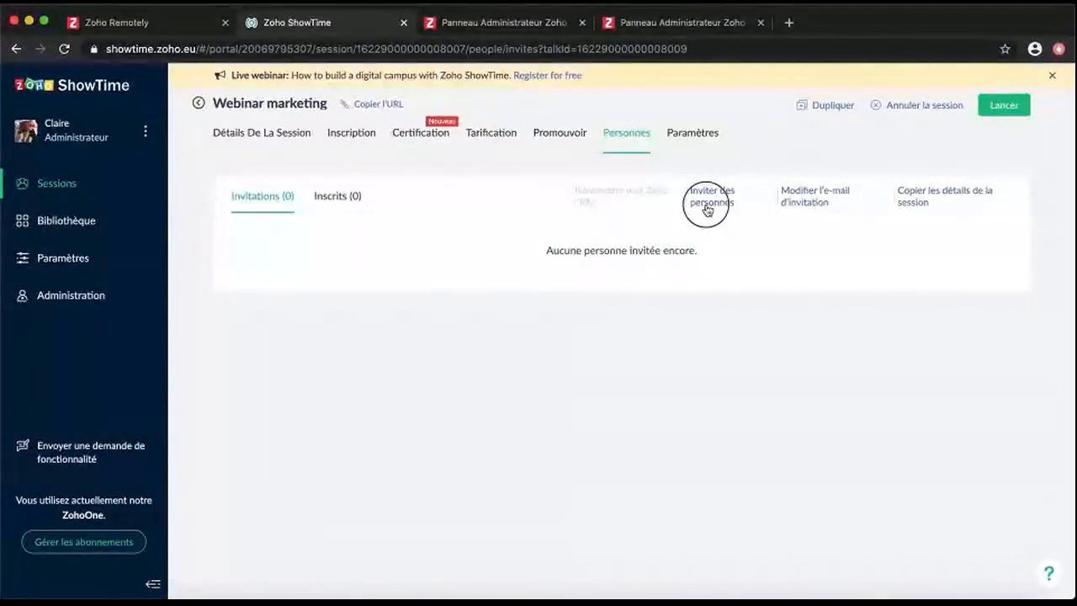
key(Escape)
click(710, 204)
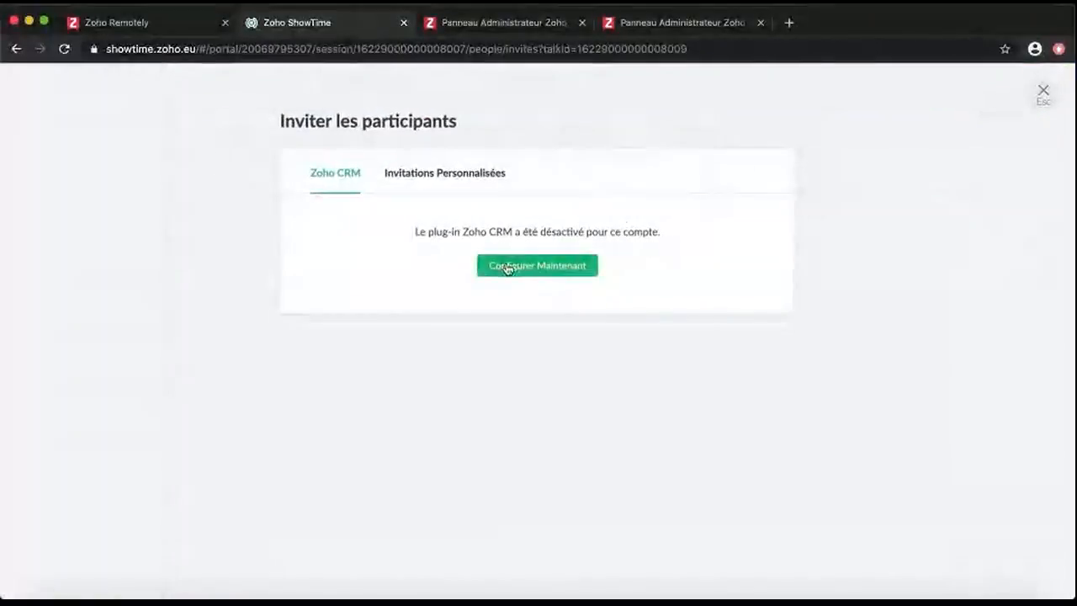
click(454, 174)
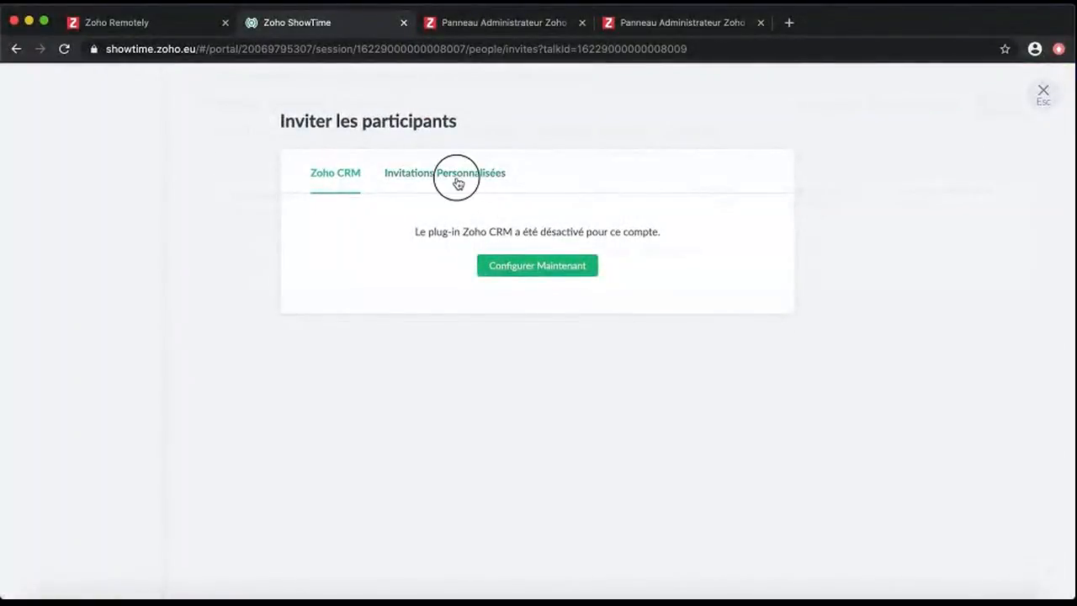
click(1041, 101)
Change 'for' to 'pour' in the invitation subject and replace the message with French text
click(853, 193)
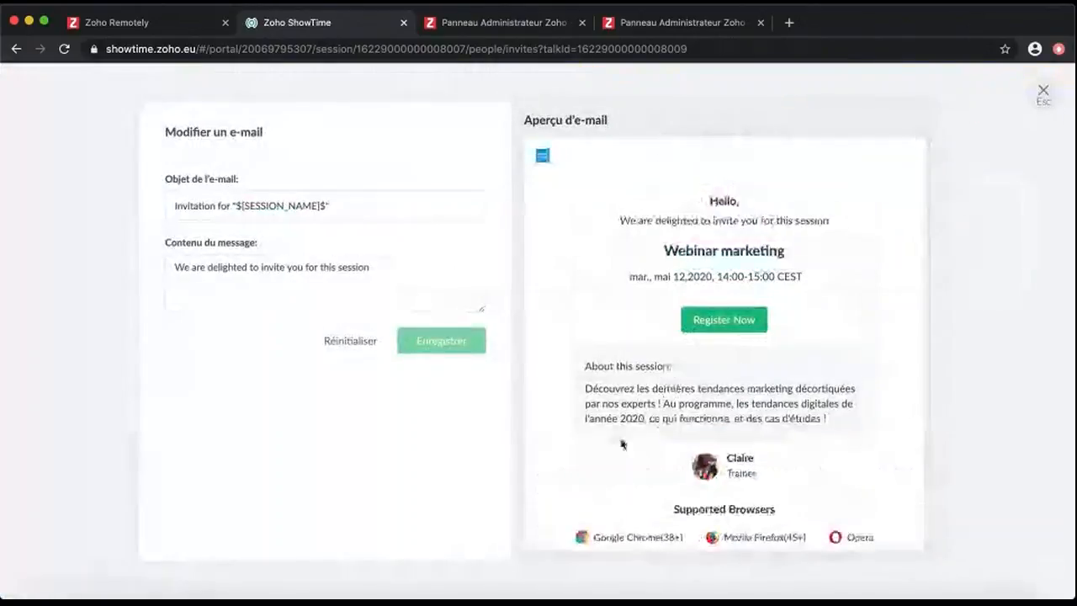
double_click(225, 206)
text(pour)
drag(371, 267, 172, 267)
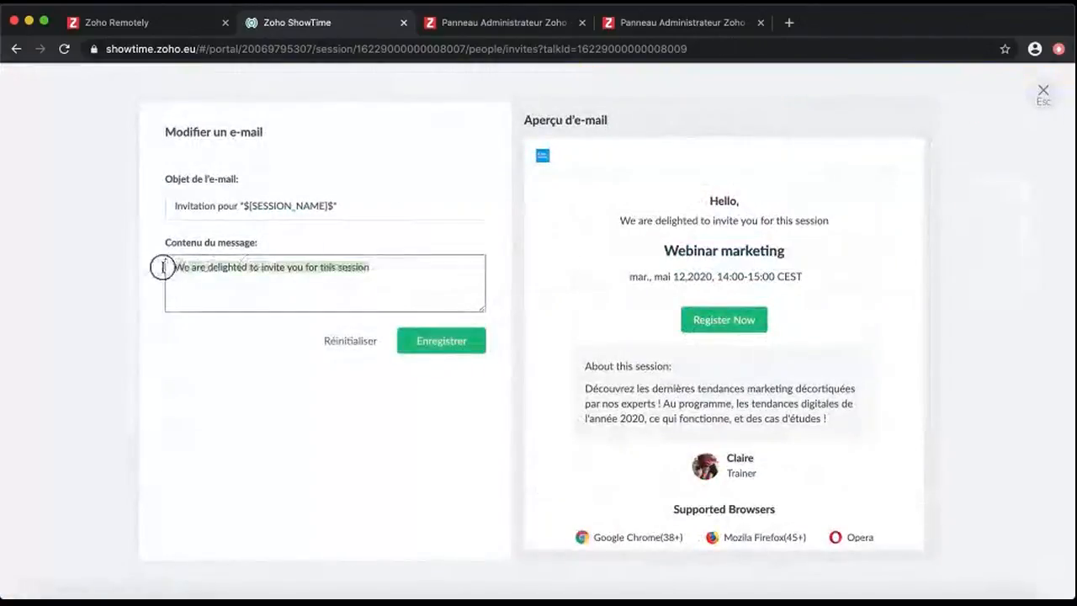
text(C'est un grand honneur que de vous inviter à participer à notre)
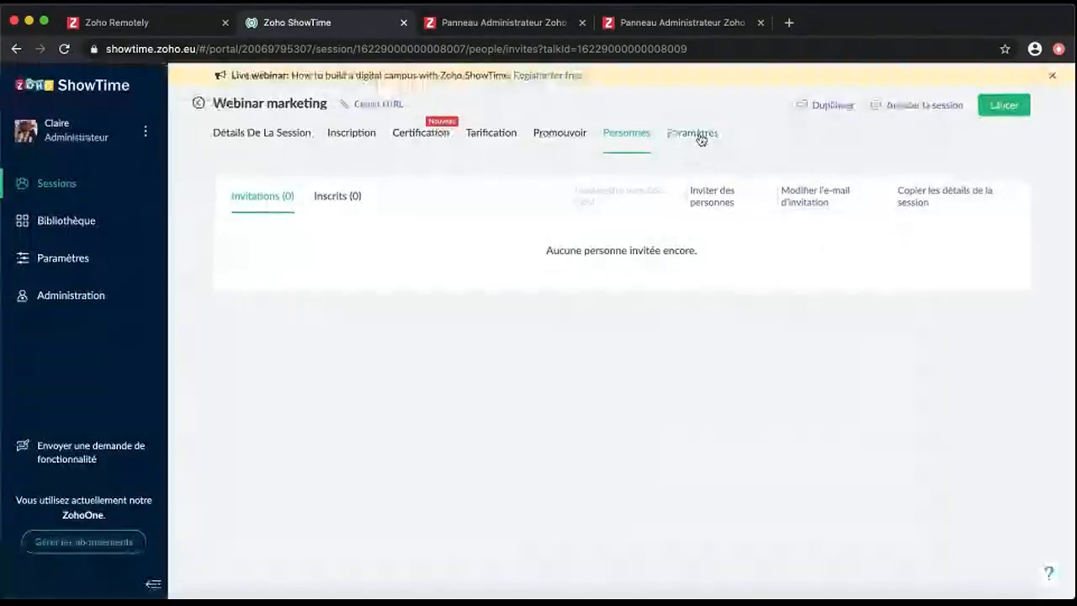
click(700, 133)
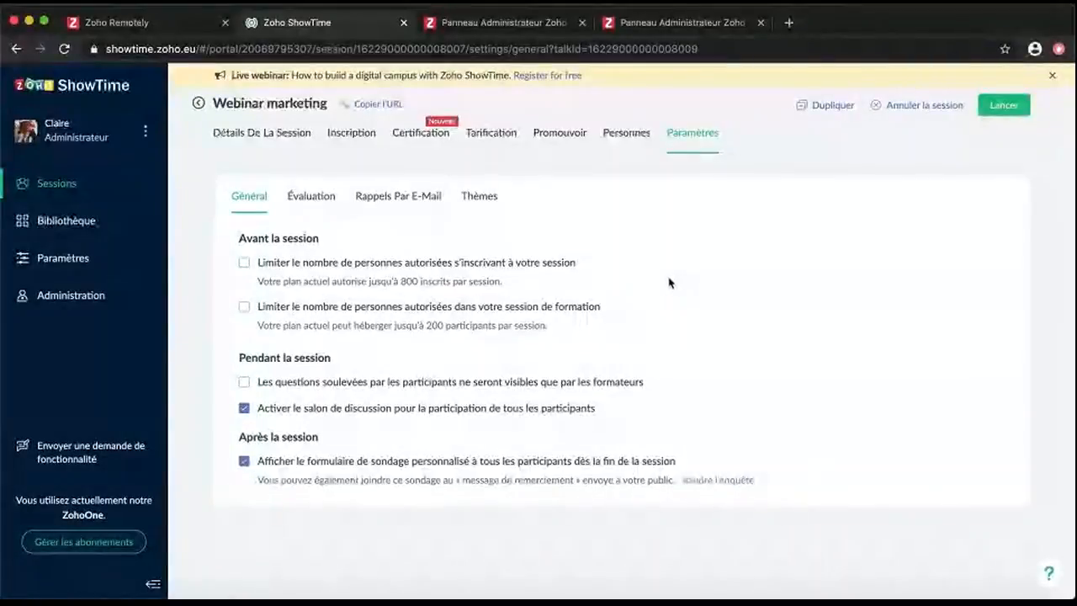
Toggle the trainers-only questions setting on and back off, leaving it unchanged
click(244, 382)
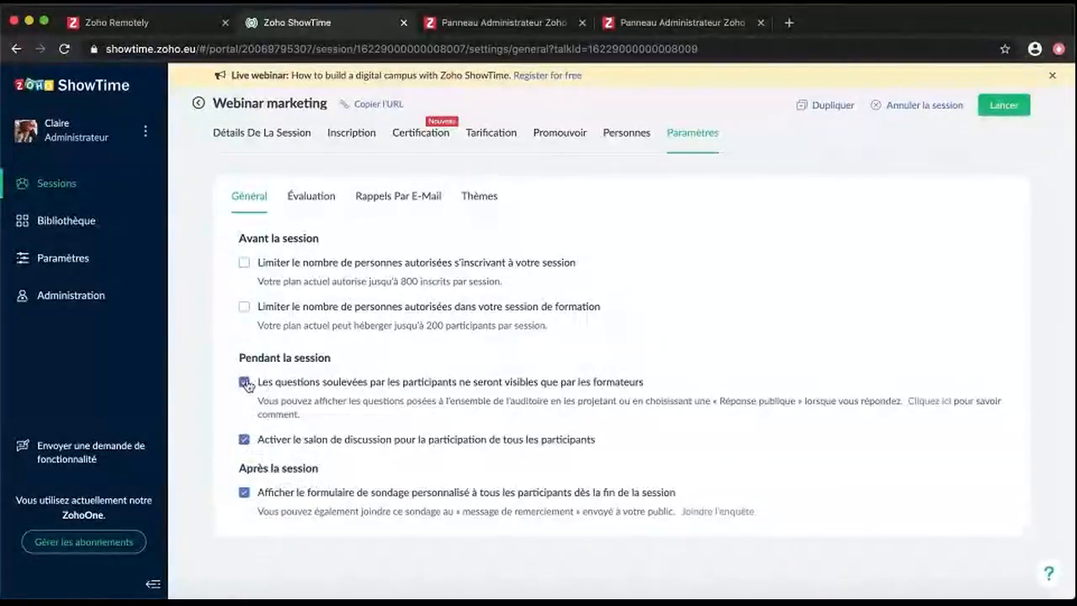
click(244, 383)
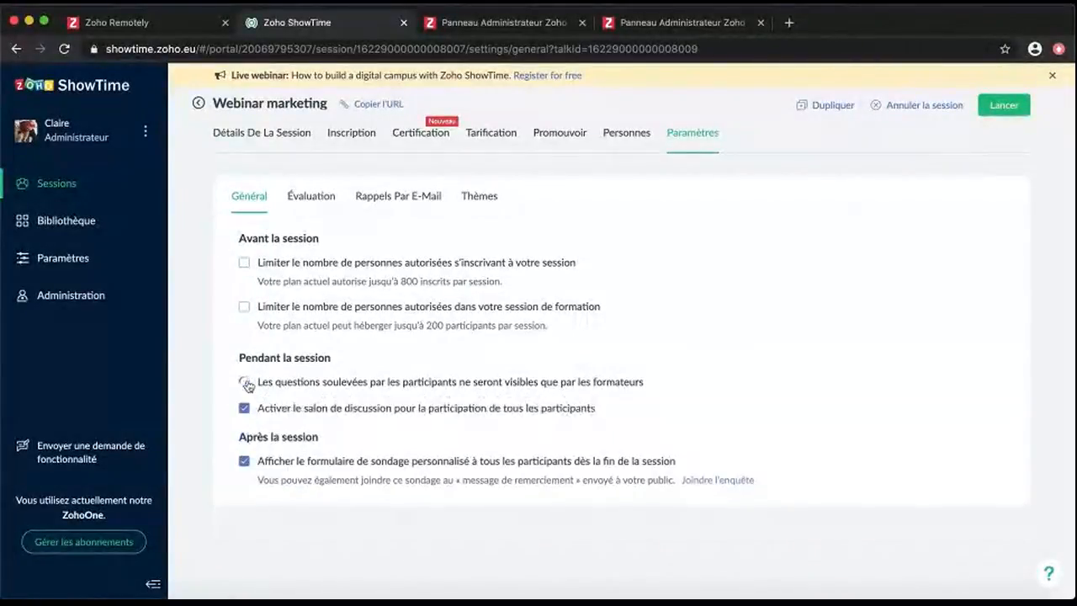
click(312, 197)
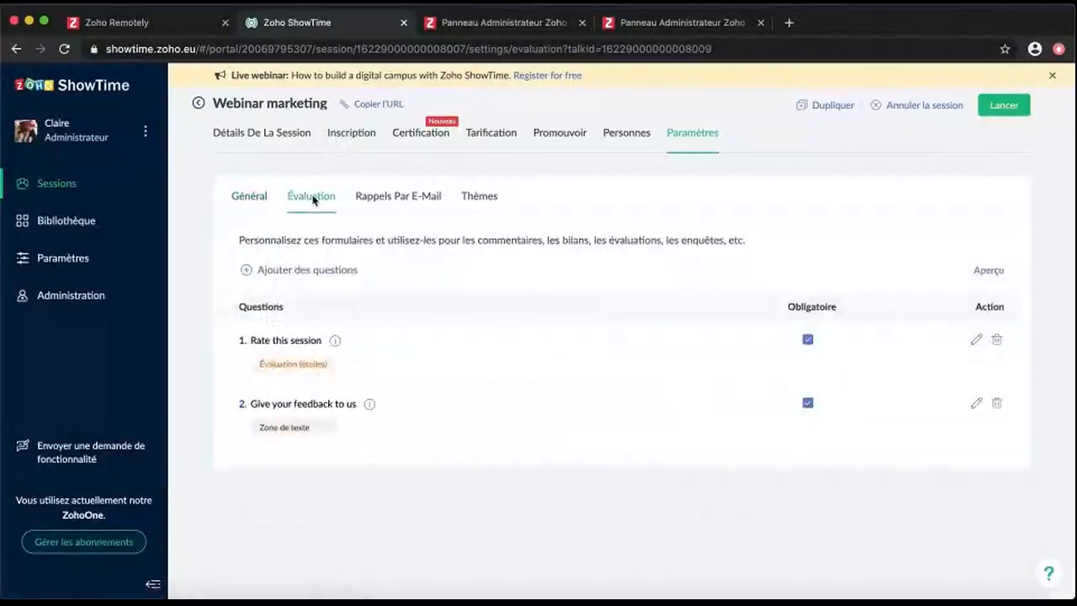
click(398, 197)
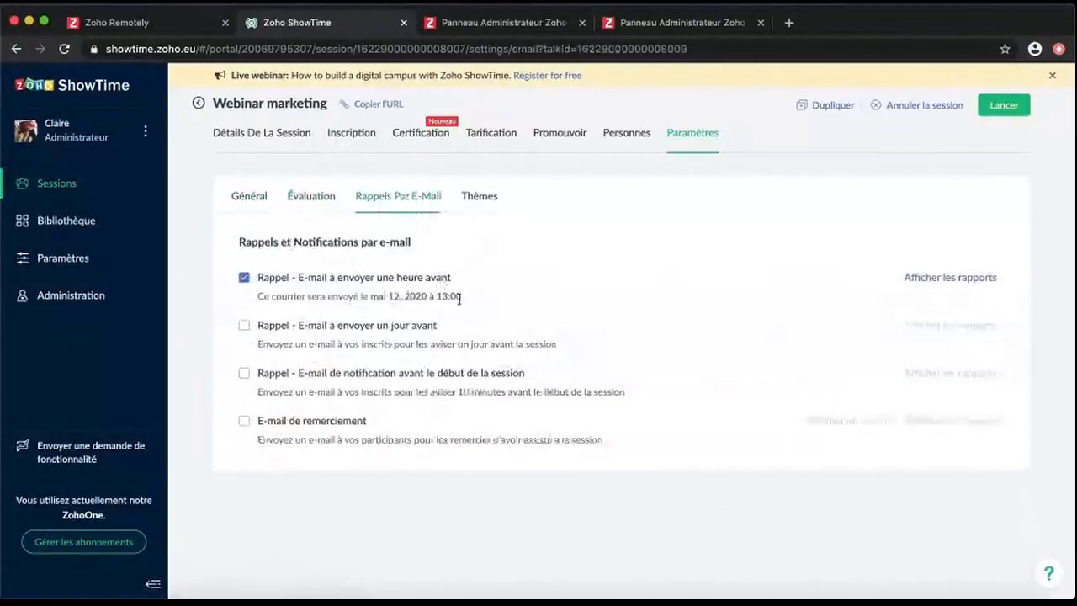
Enable the thank-you email and reword its subject and opening to 'Merci d'avoir participé à'
click(300, 423)
click(846, 421)
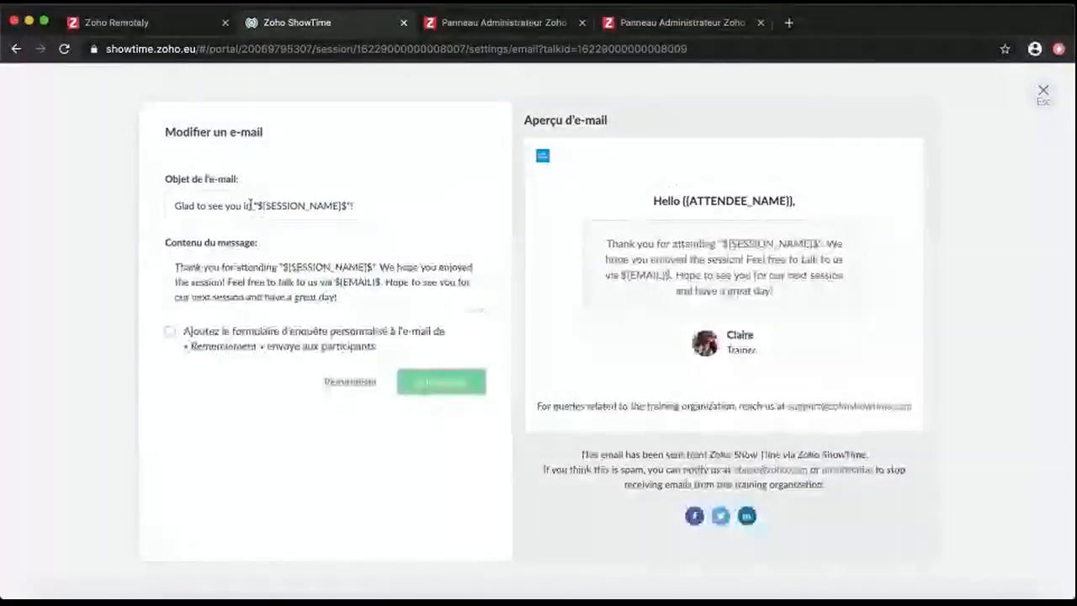
drag(227, 205, 173, 205)
text(Merci d'avoir participé à)
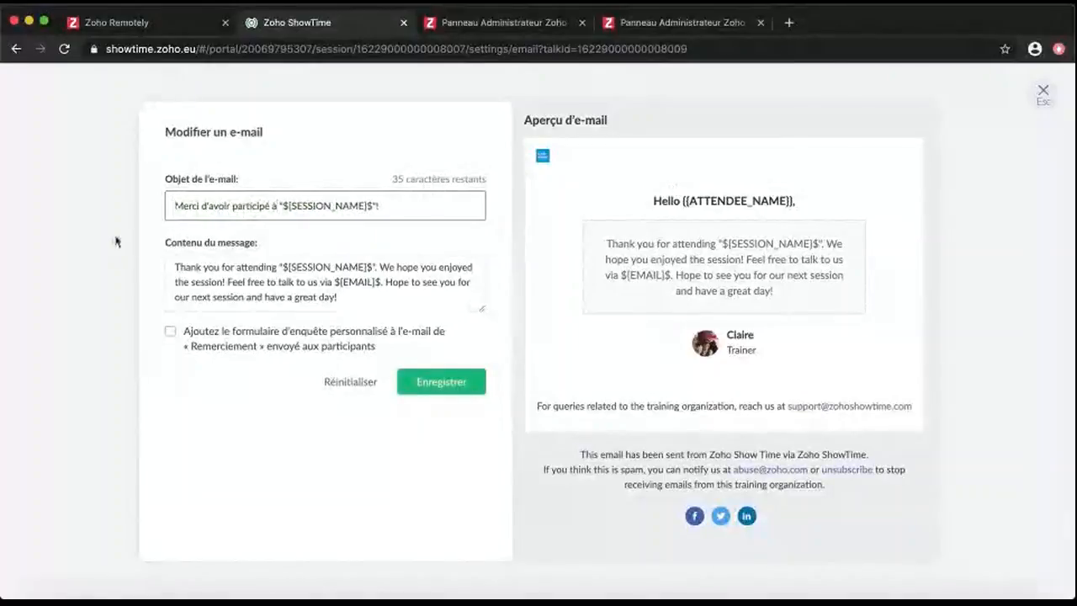
drag(277, 267, 174, 267)
text(Merci d'avoir participé à)
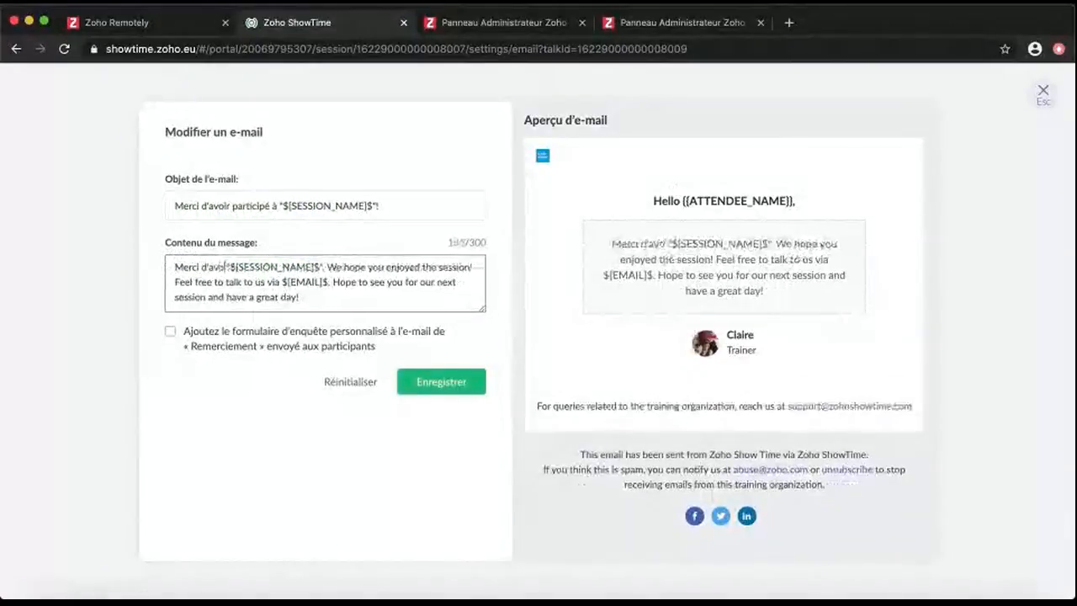
drag(379, 267, 233, 281)
text(Nous espérons sincèrement que cette ses)
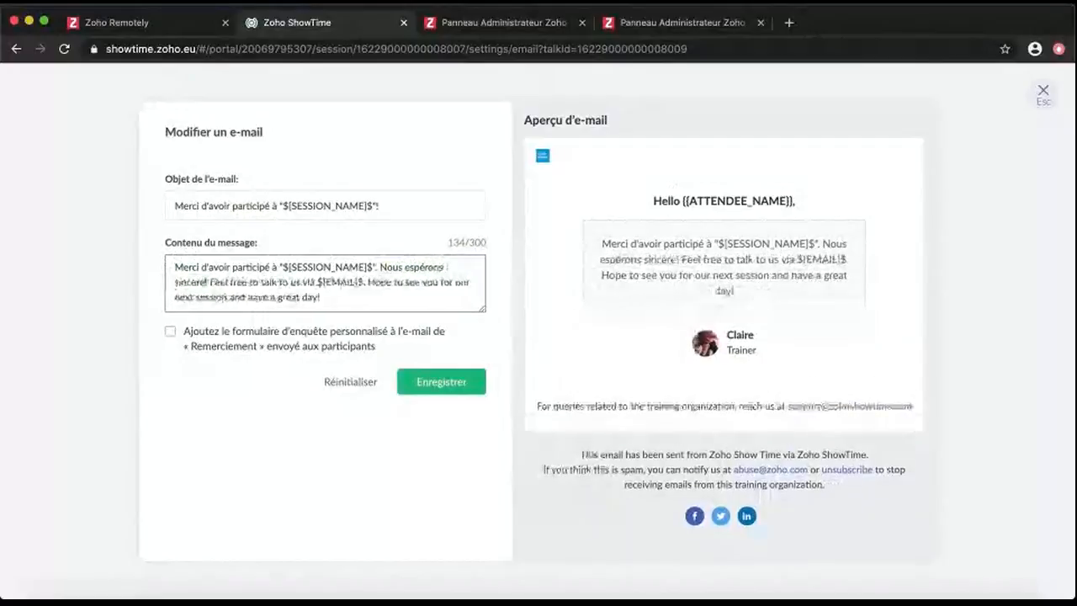
text(sion vous a plu)
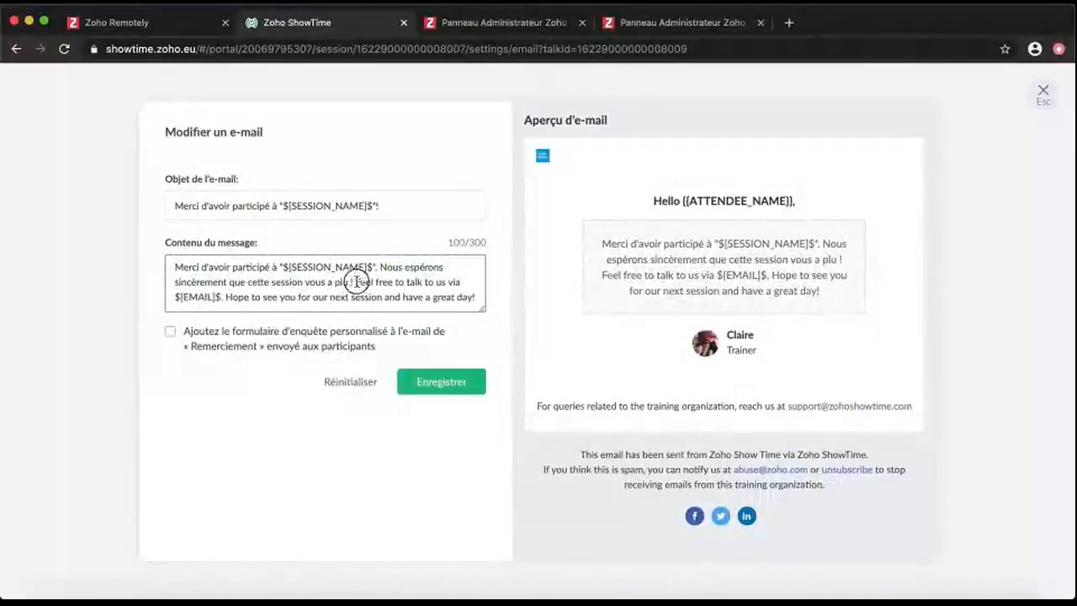
End the message with 'A très vite pour la prochaine session !', attach the survey, and save
drag(353, 282, 462, 283)
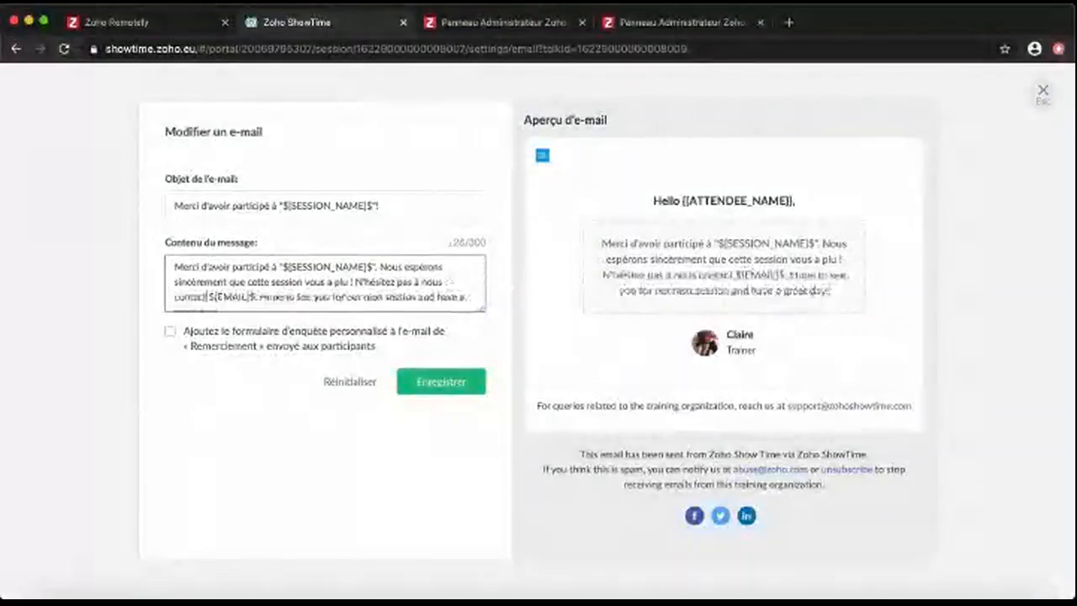
text(er à)
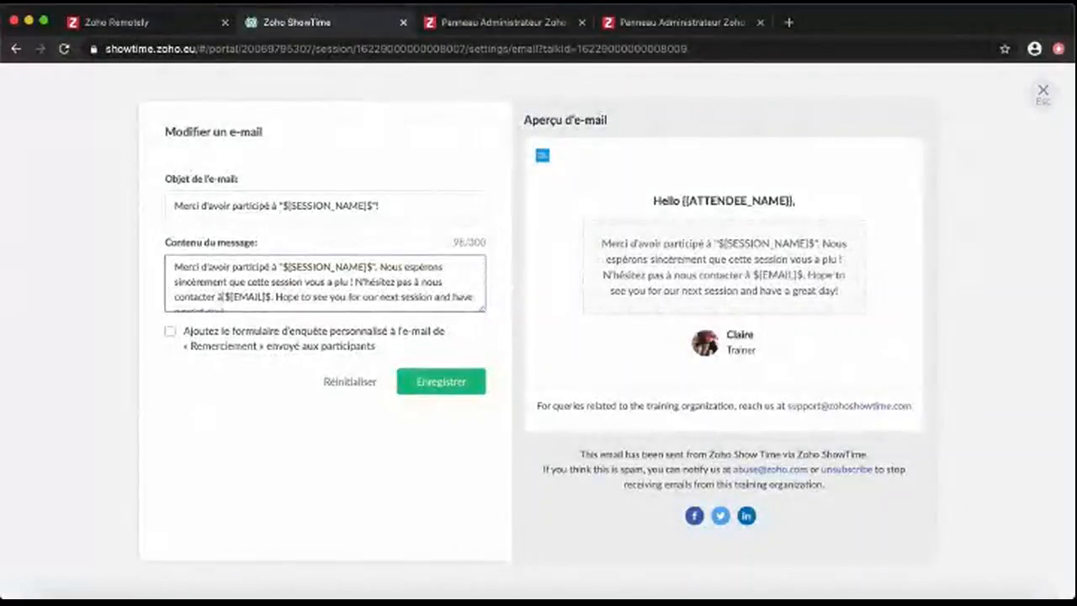
scroll(283, 294, down, 1)
drag(275, 286, 218, 305)
text(A très vite pour la prochaine session ! D'ici là)
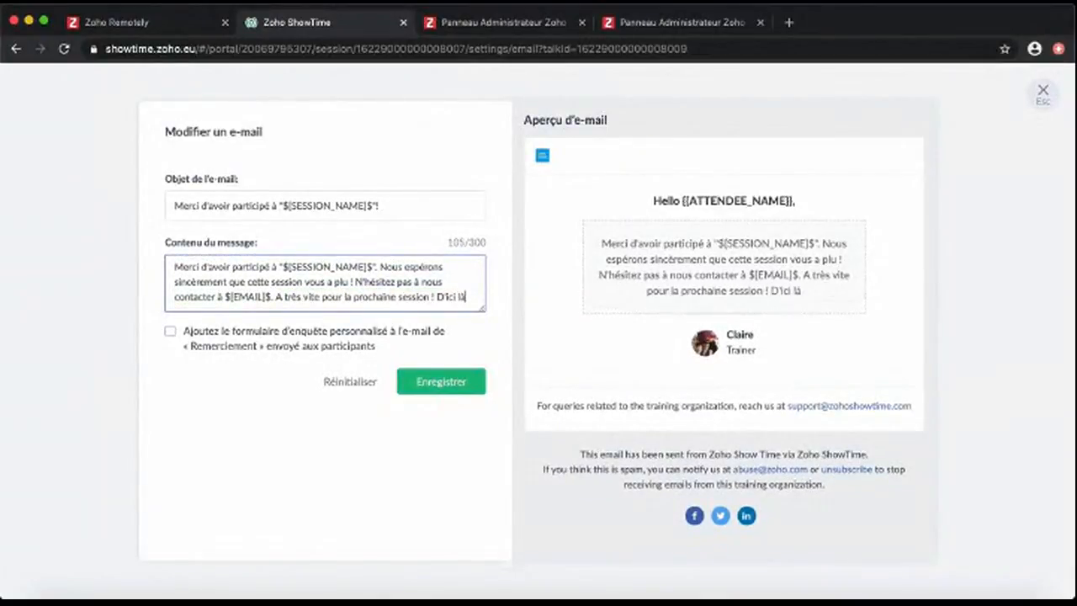
text(, passez une excellente journée.)
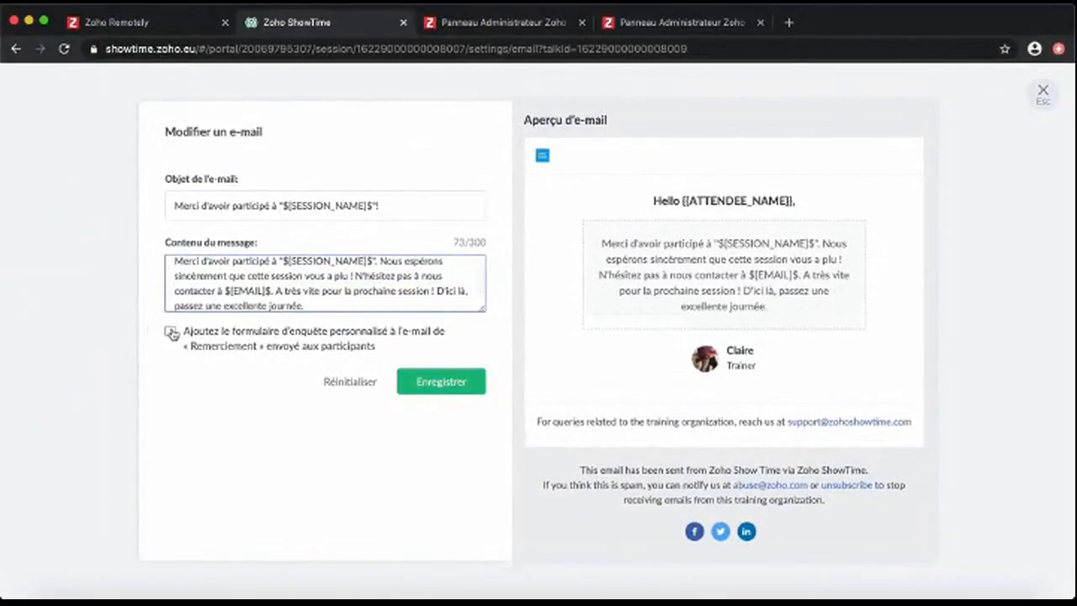
click(171, 332)
click(462, 383)
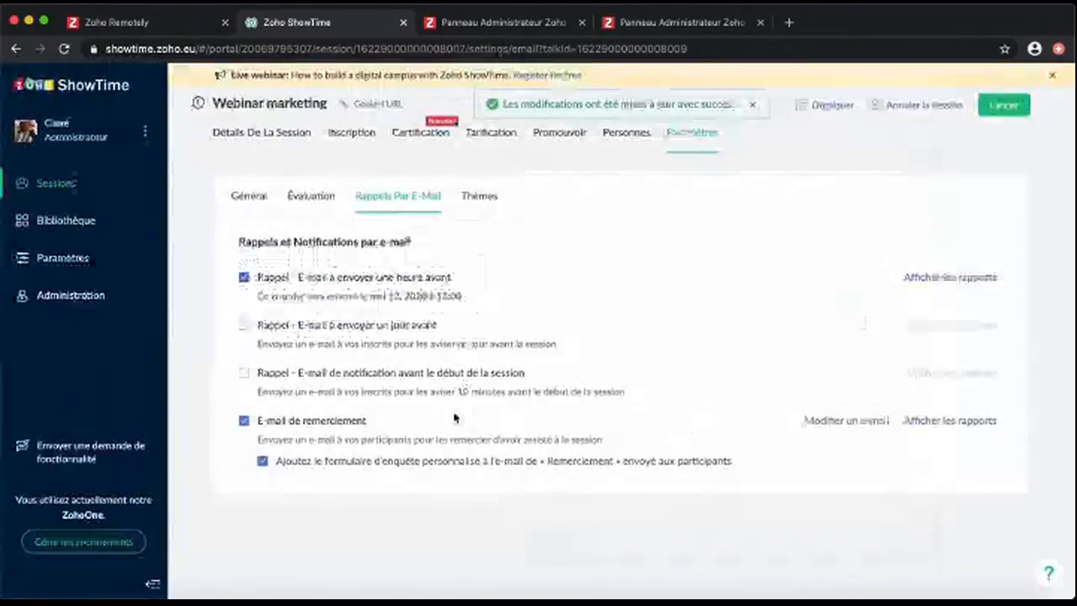
Preview the registration page in the Dark theme, then start launching Webinar marketing early from its details
click(485, 196)
mouse_move(451, 339)
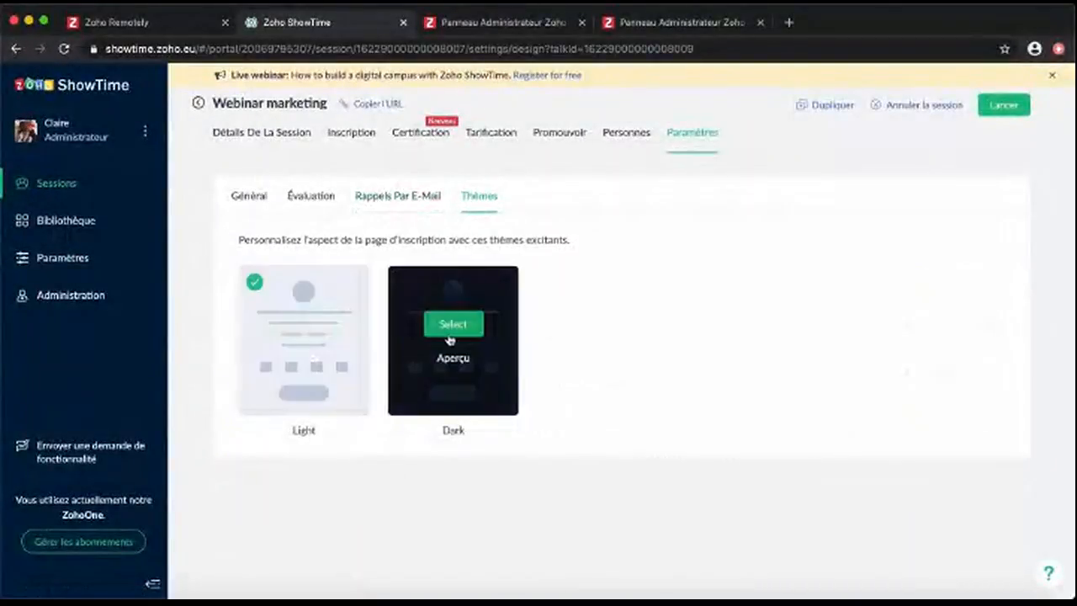
click(453, 360)
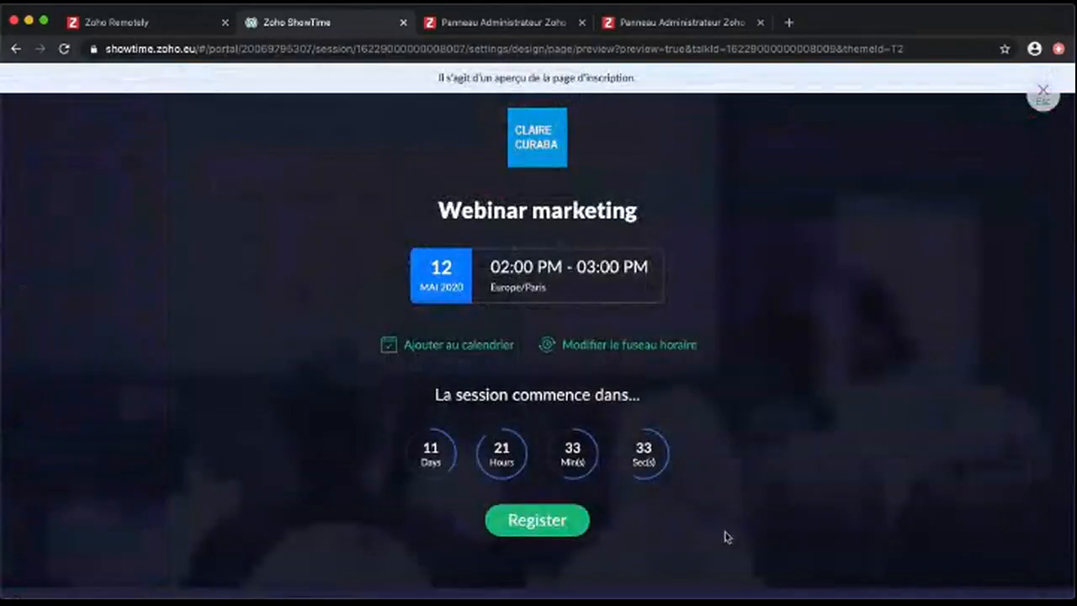
click(1044, 94)
click(267, 133)
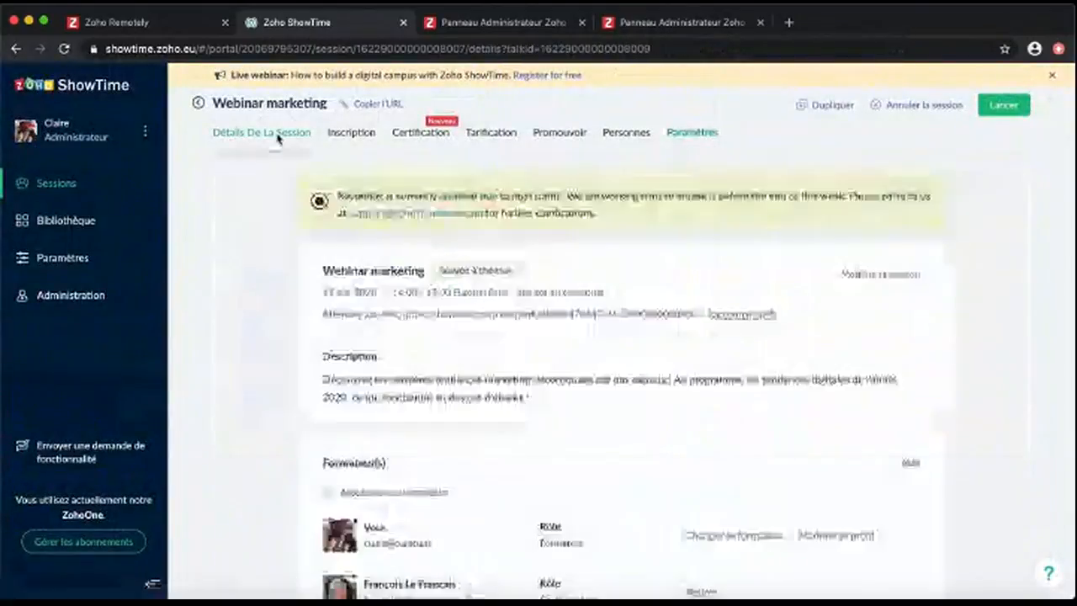
click(1003, 106)
Confirm the launch, allow camera access, and continue with camera on and microphone off
click(663, 308)
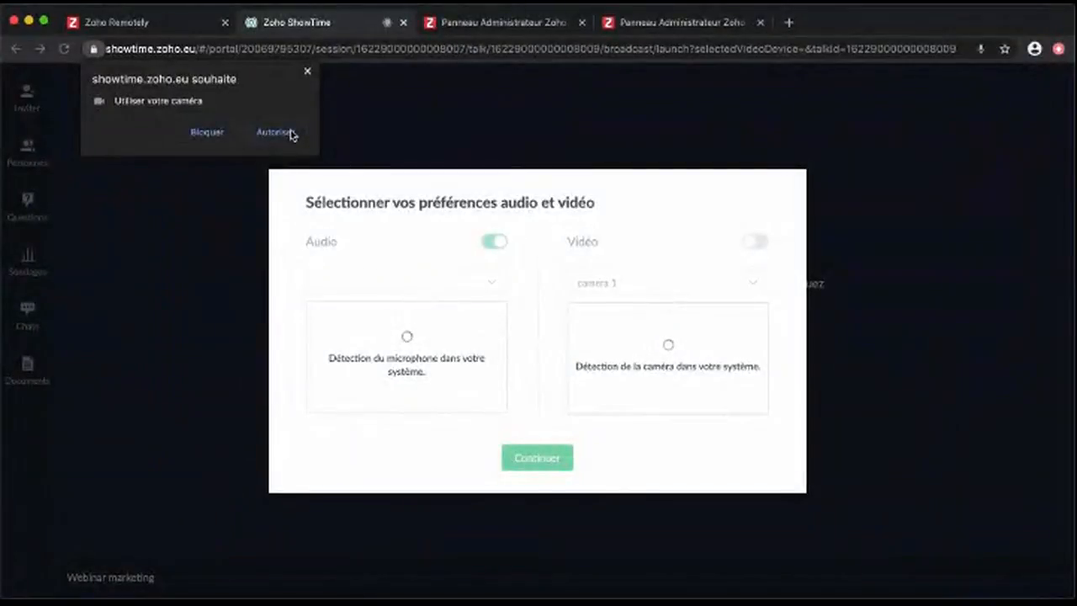
click(290, 132)
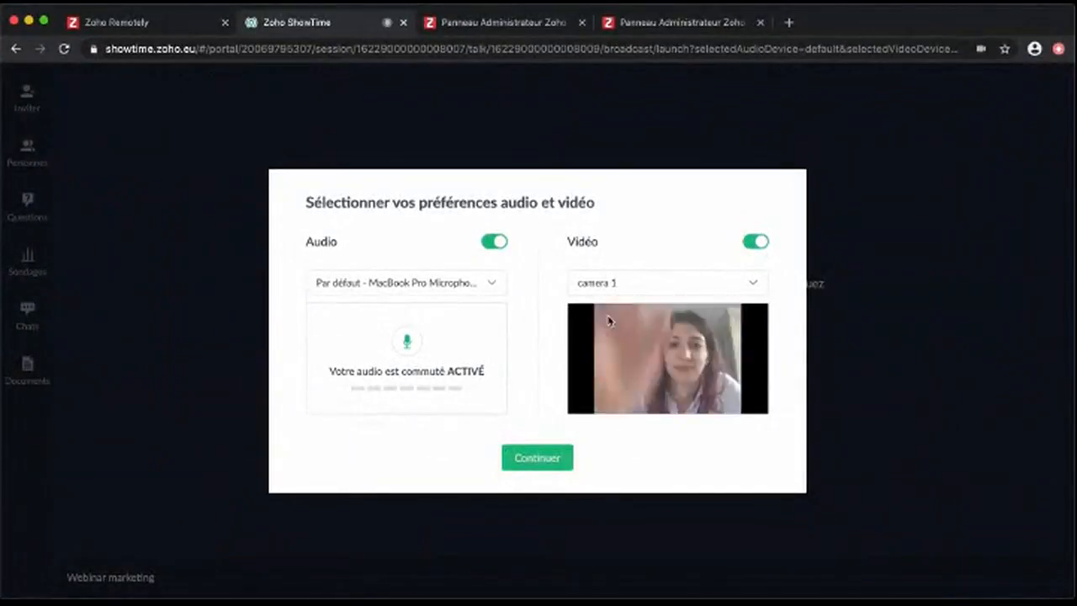
click(547, 460)
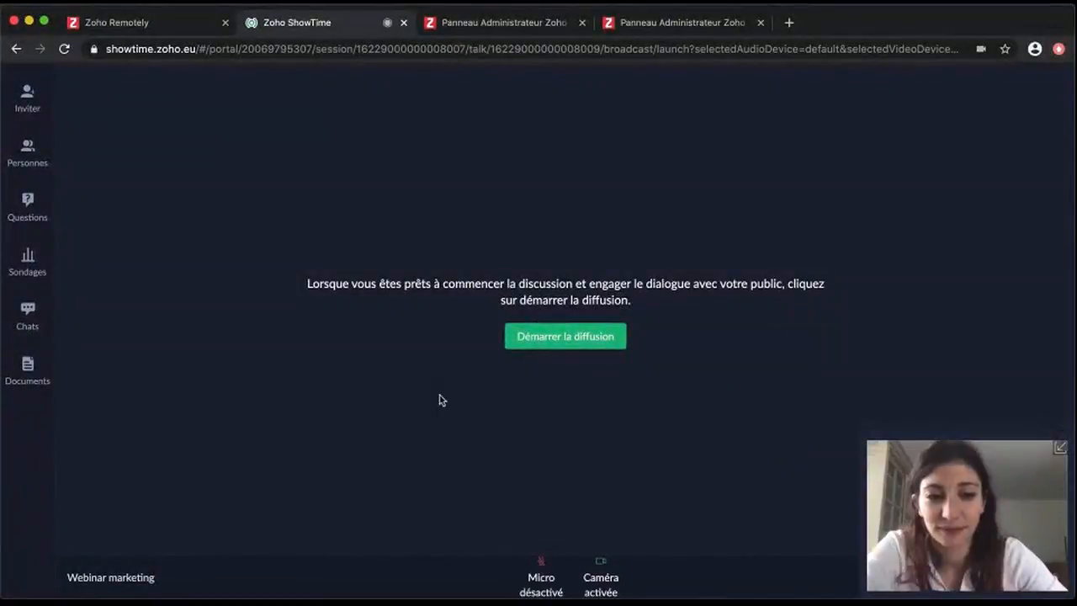
Check the join link and participant list, then tell trainers 'On attend encore 2 min avant de commencer'
click(26, 99)
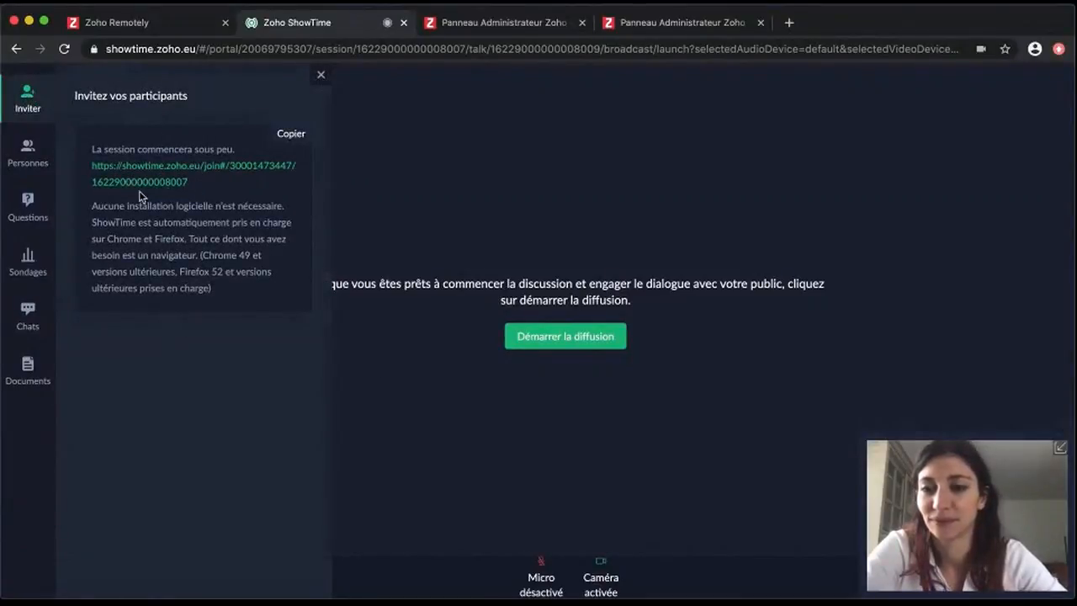
click(22, 161)
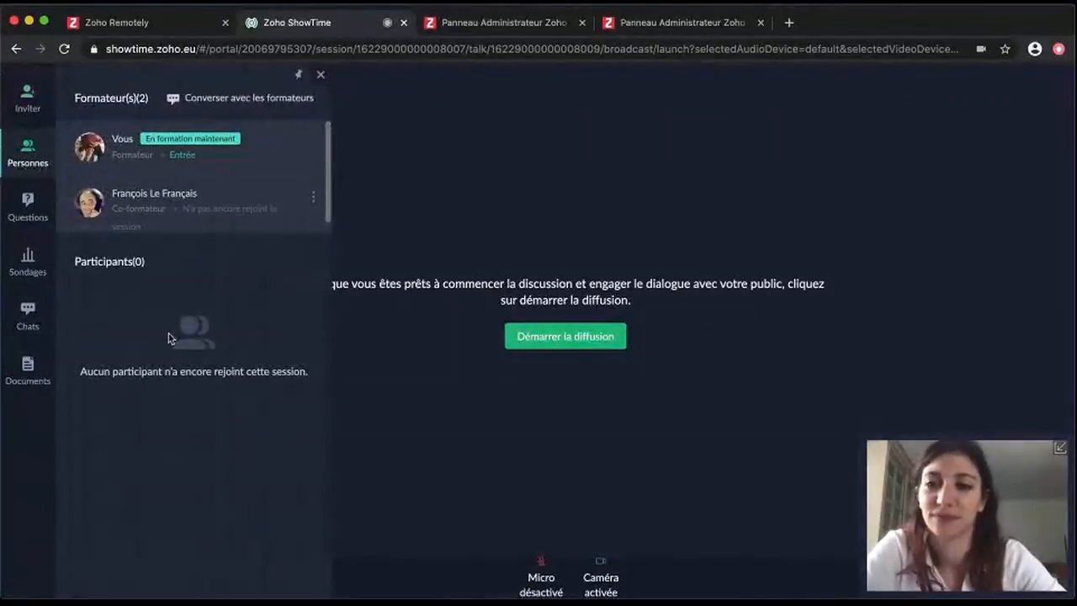
click(222, 99)
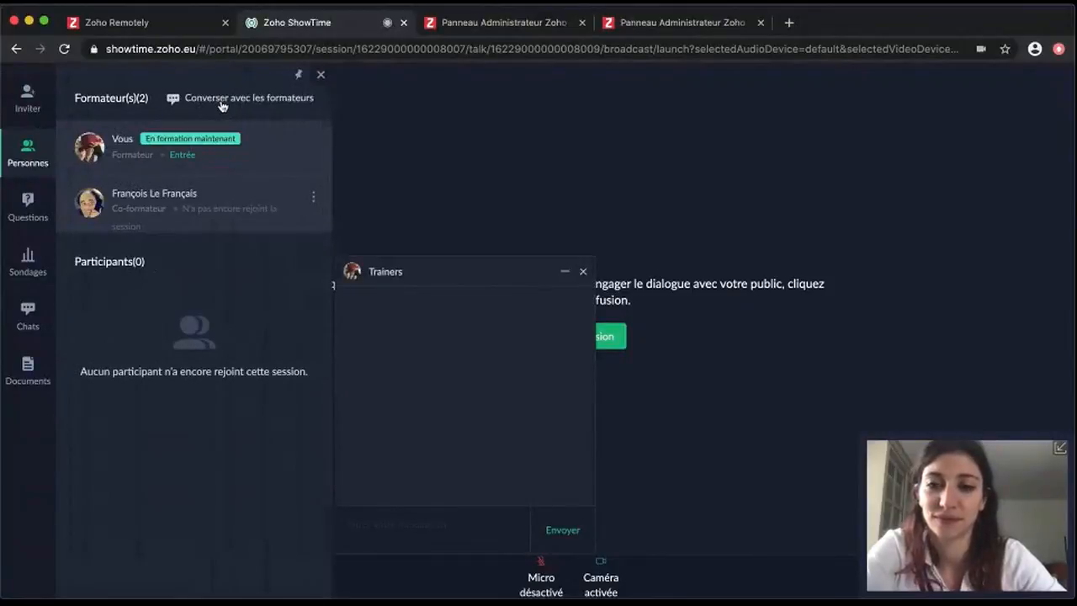
text(On attend encore 2 min avant de commencer)
click(564, 541)
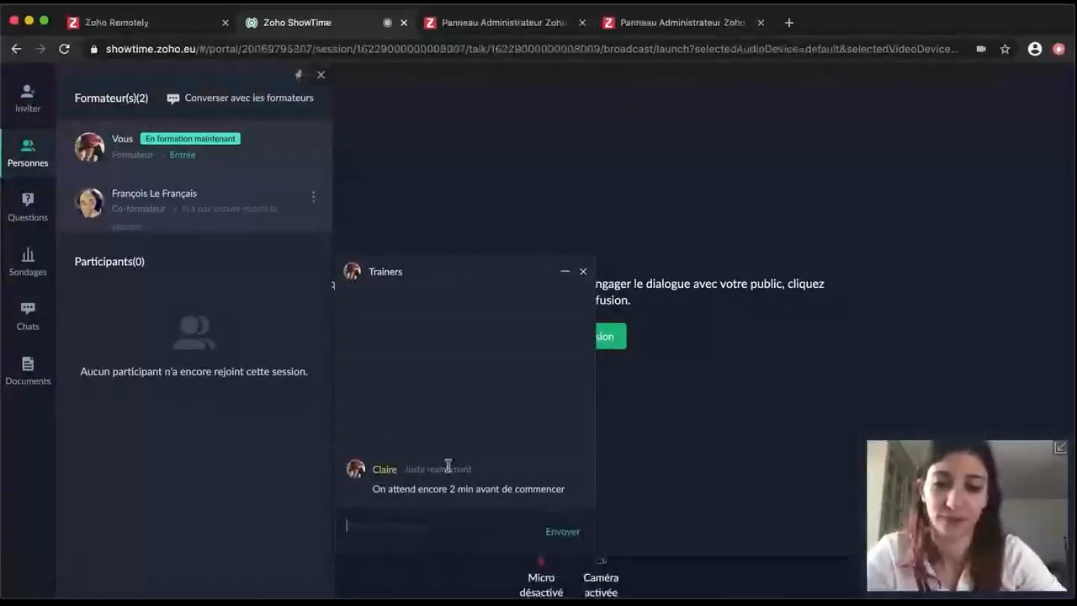
Review the audience questions, both answered and unanswered, and the session's polls
click(30, 214)
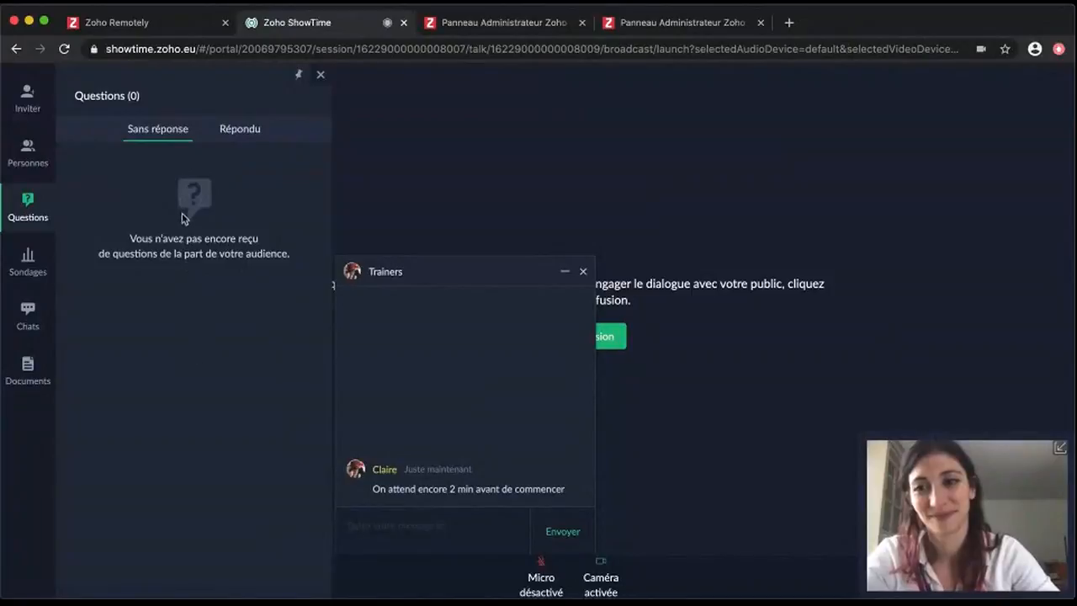
click(245, 132)
click(150, 130)
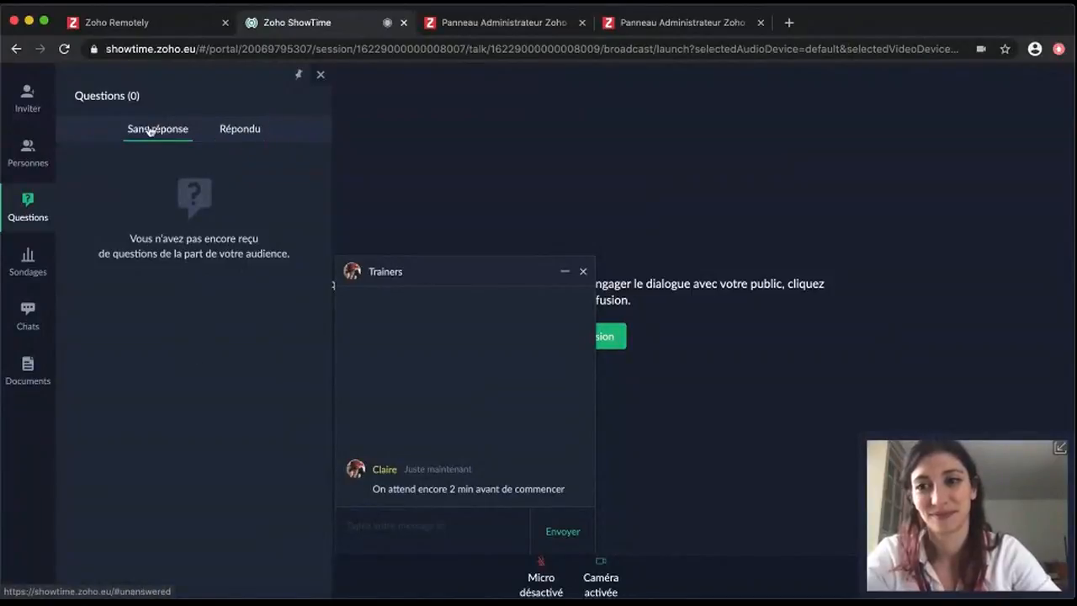
click(35, 272)
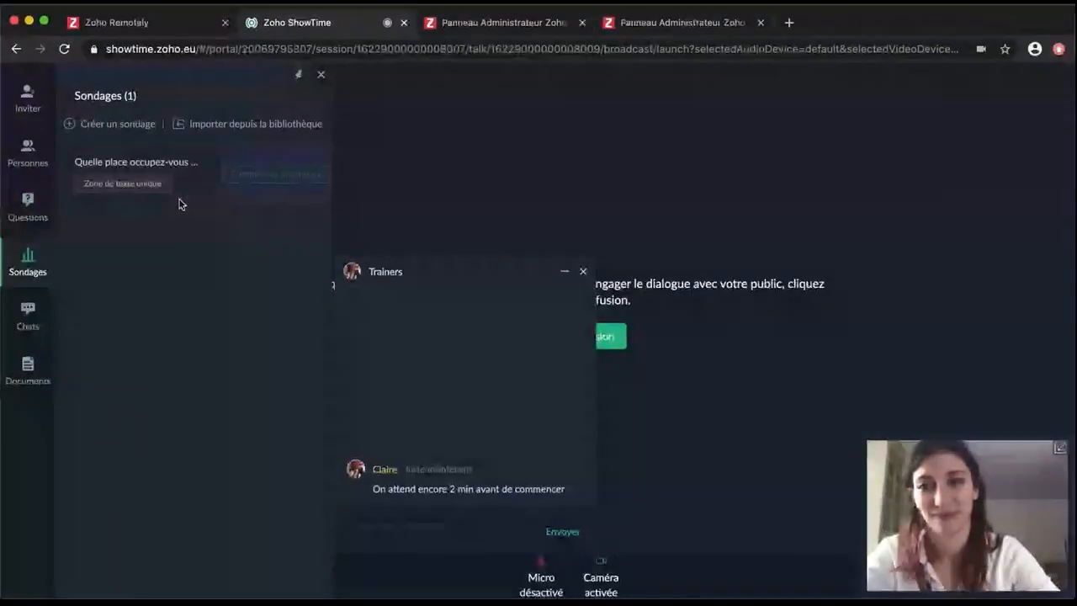
mouse_move(130, 183)
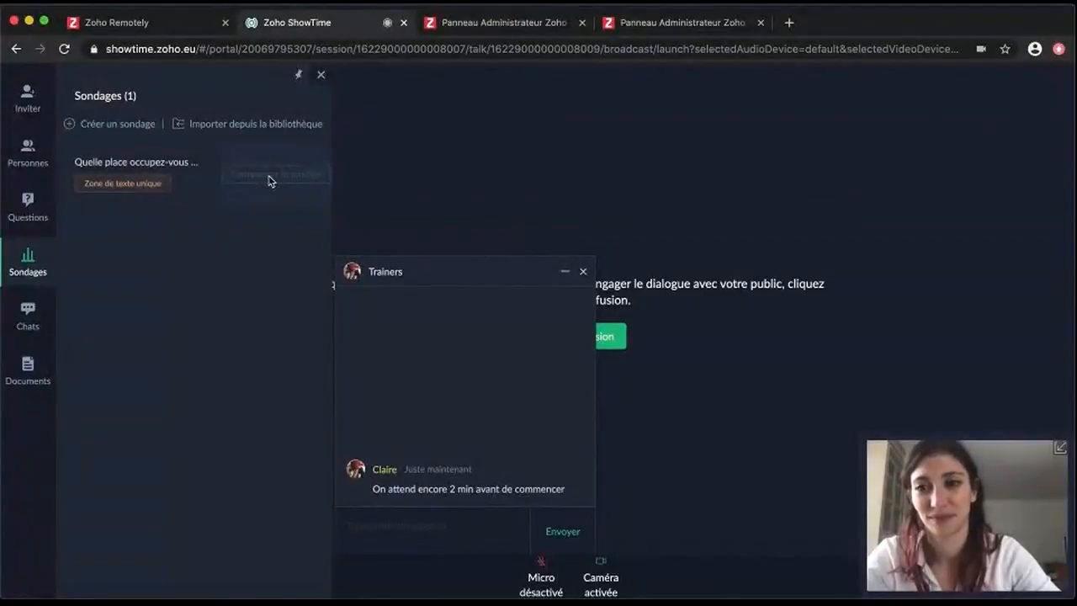
mouse_move(178, 170)
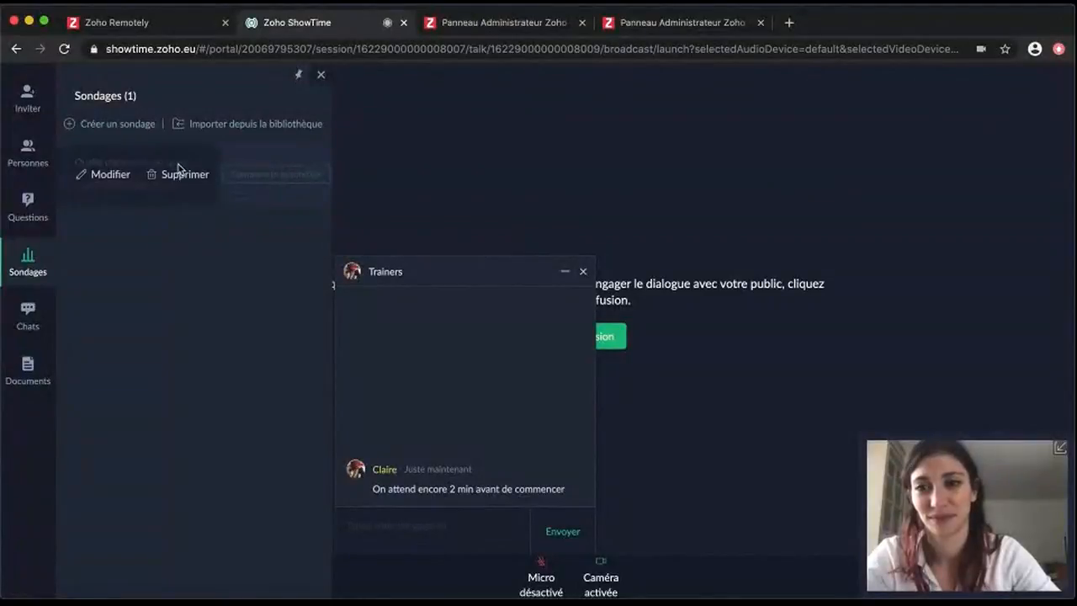
Send attendees 'La session va bientôt démarrer. Le son a été coupé en attendant le début ;)' and start broadcasting
click(32, 325)
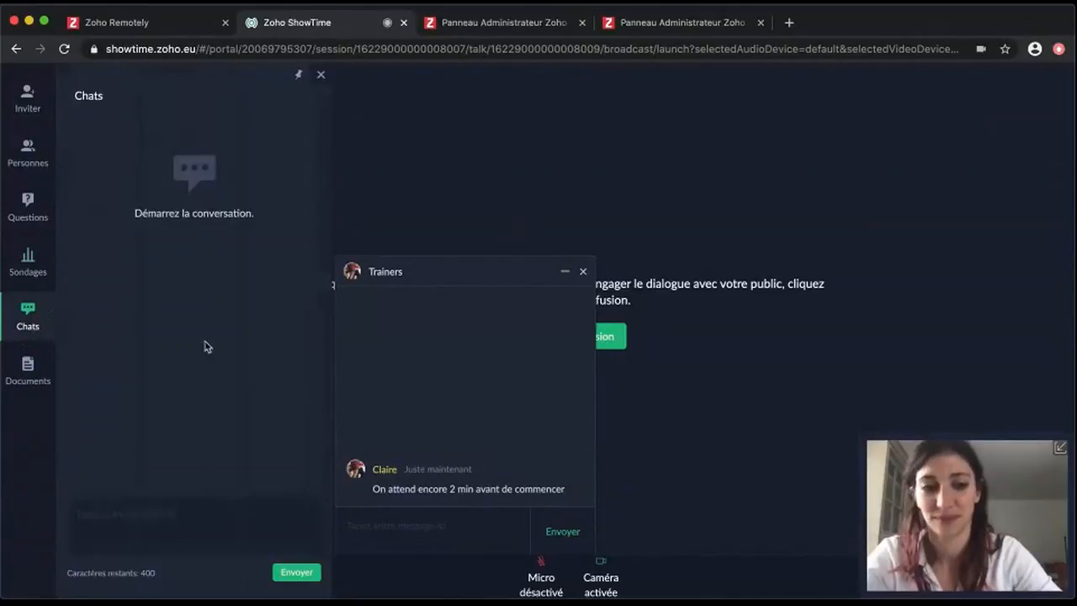
click(175, 531)
text(La session va bientôt démarrer. Le son a été coupé en attendant le début ;))
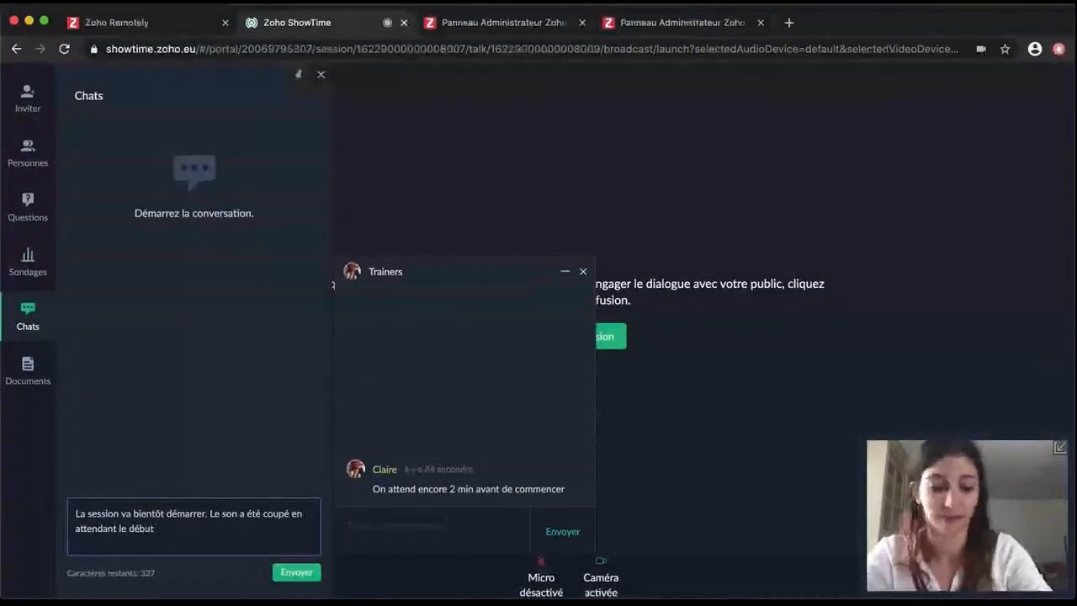
key(Return)
click(584, 337)
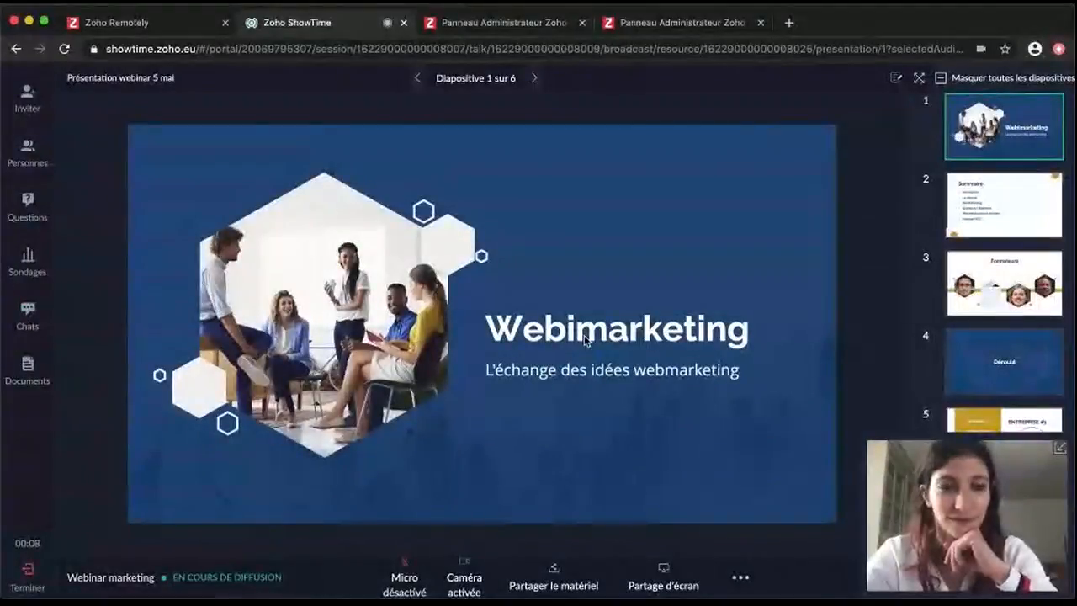
Open the whiteboard and add an 'Idée 1' text box in the upper left
click(737, 578)
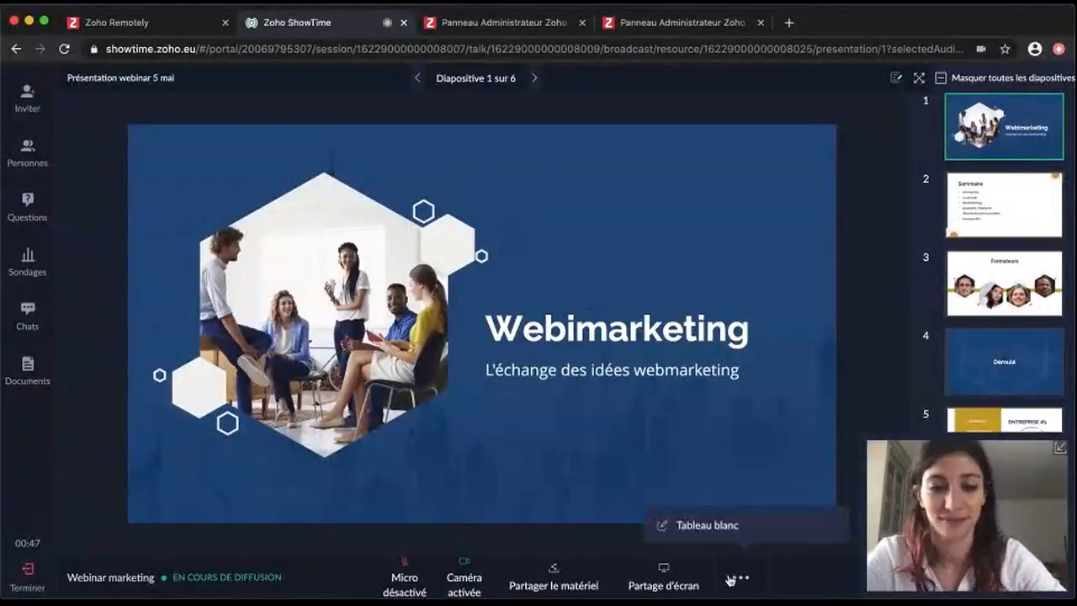
click(733, 539)
click(699, 474)
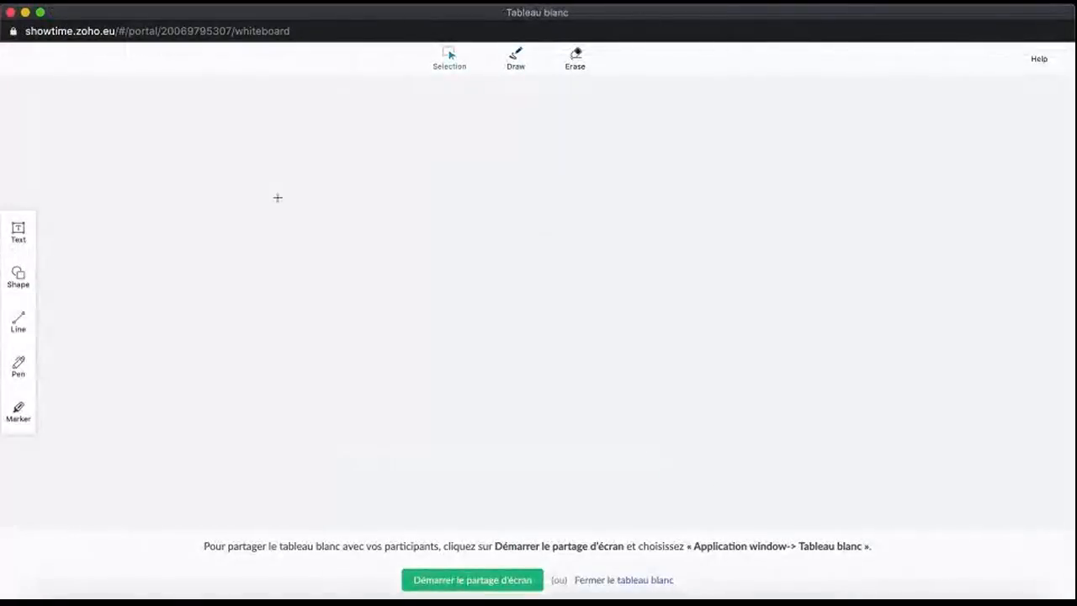
drag(277, 197, 463, 224)
text(Idée 1)
click(547, 115)
Draw a straight vertical line below Idée 1 and add 'Idée 2' beneath it
click(505, 66)
click(42, 325)
click(96, 320)
drag(351, 213, 351, 274)
double_click(324, 298)
text(Idée 2)
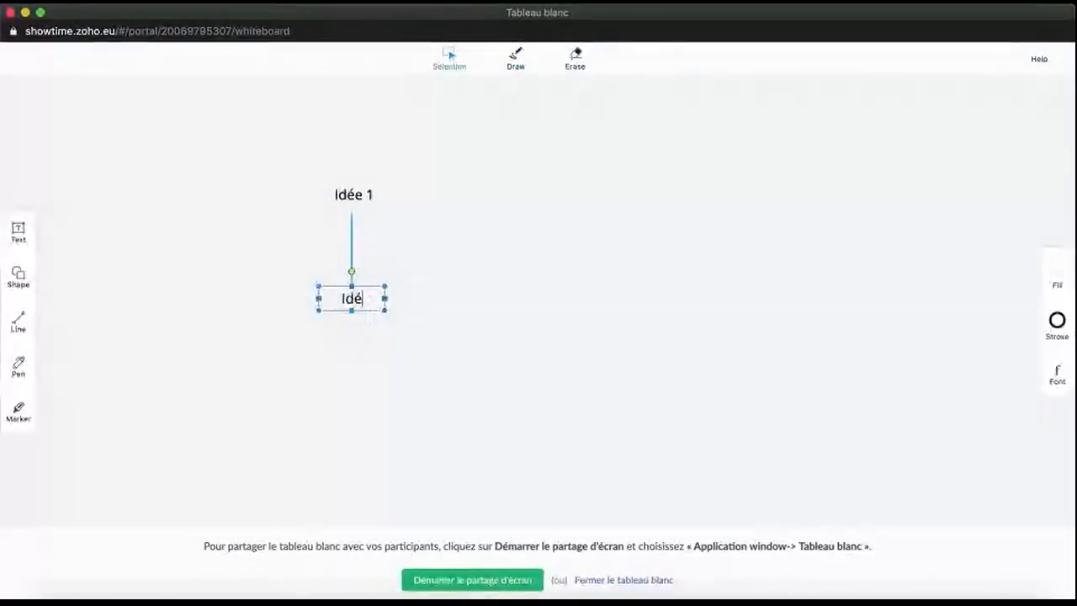
click(19, 366)
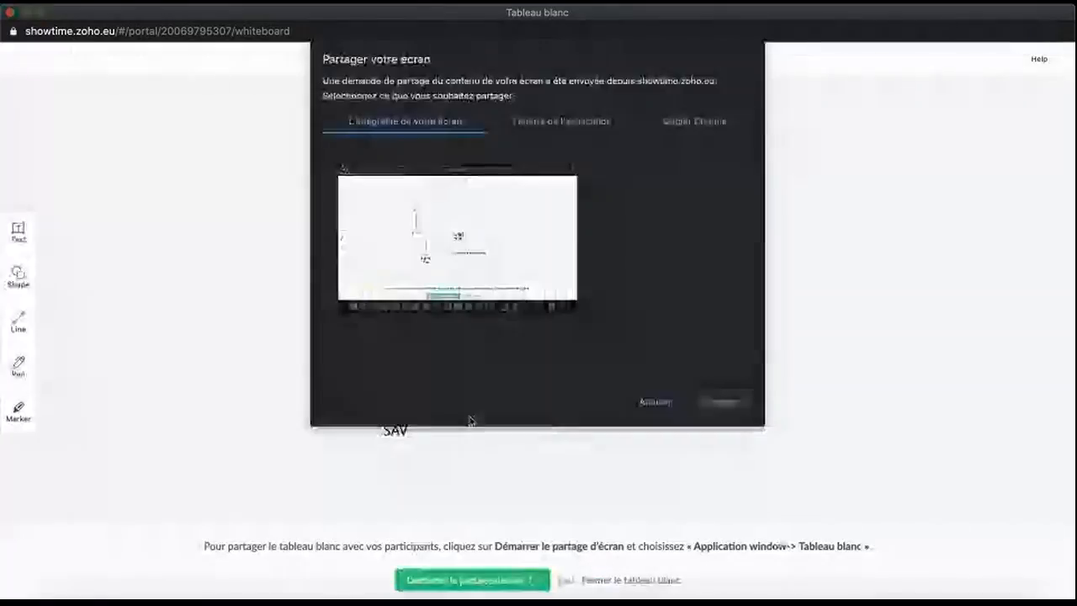
Return to the Formateurs slide, offer session control to the co-trainer, and request ending the session
click(722, 403)
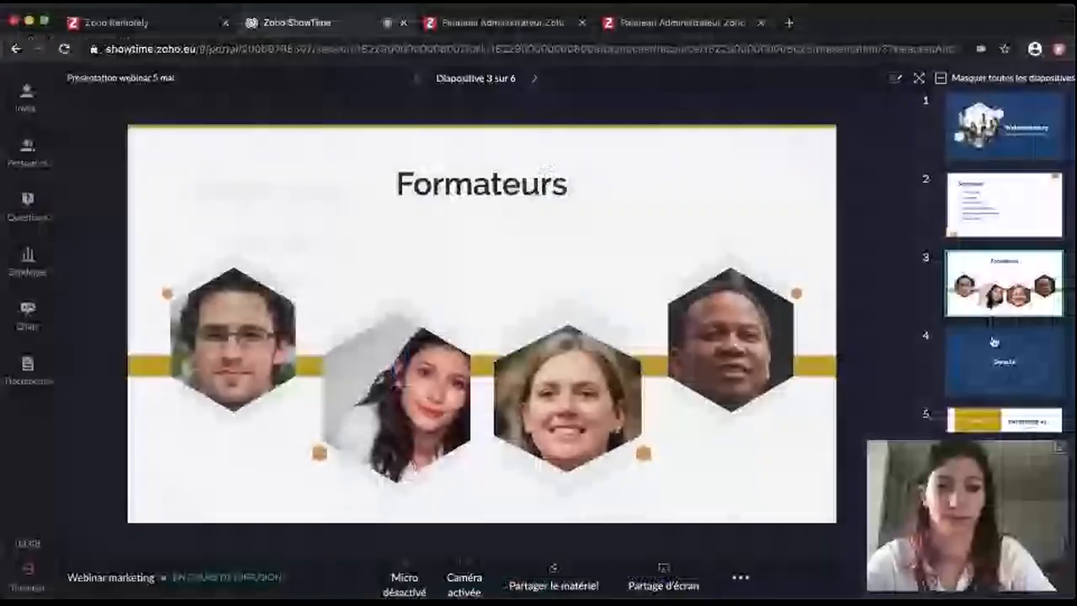
click(26, 156)
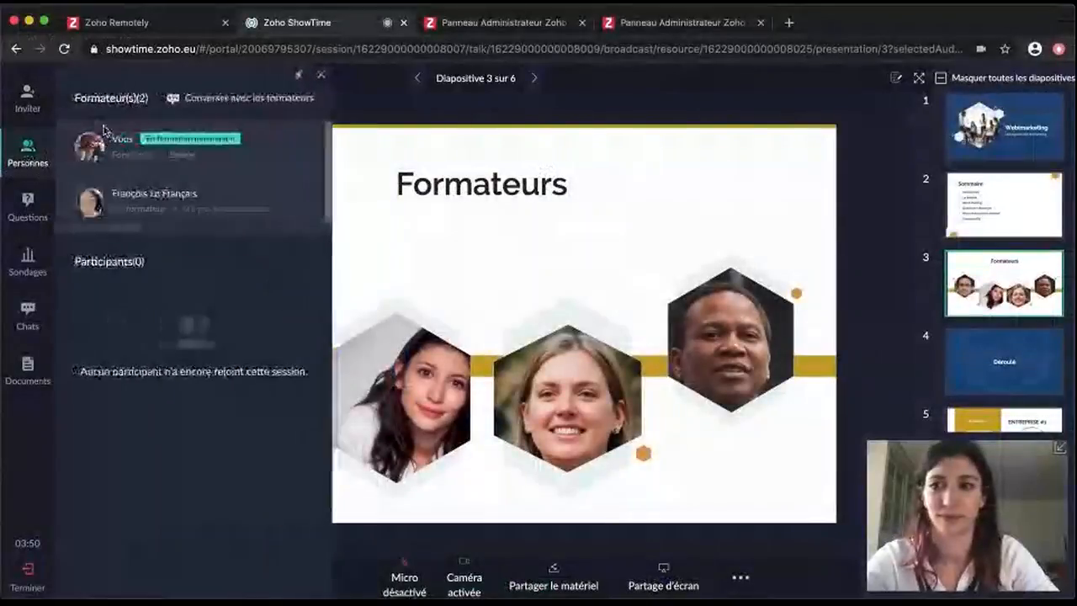
click(312, 199)
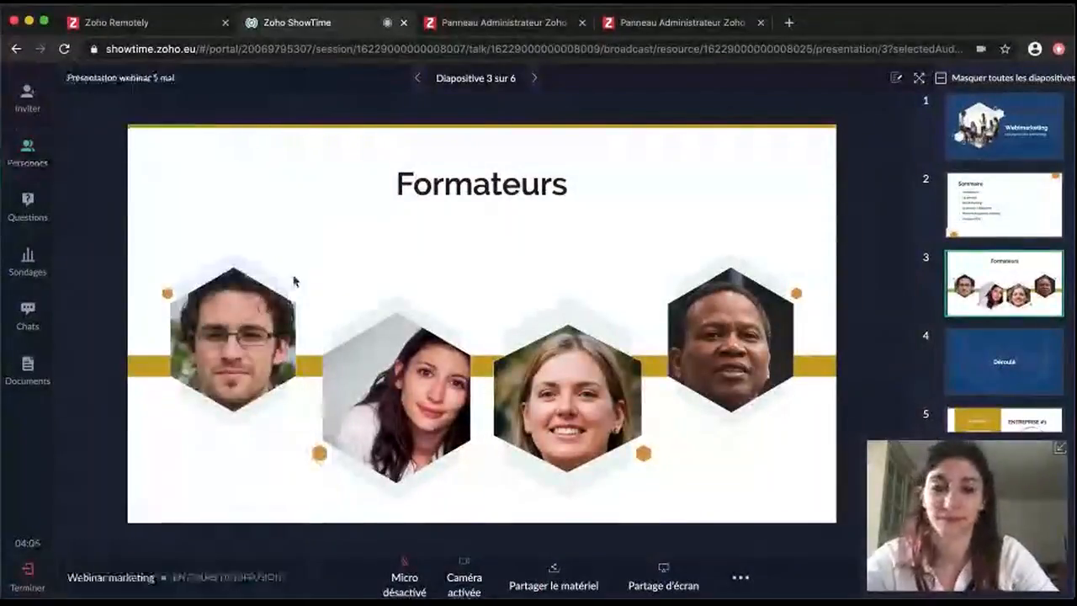
click(28, 575)
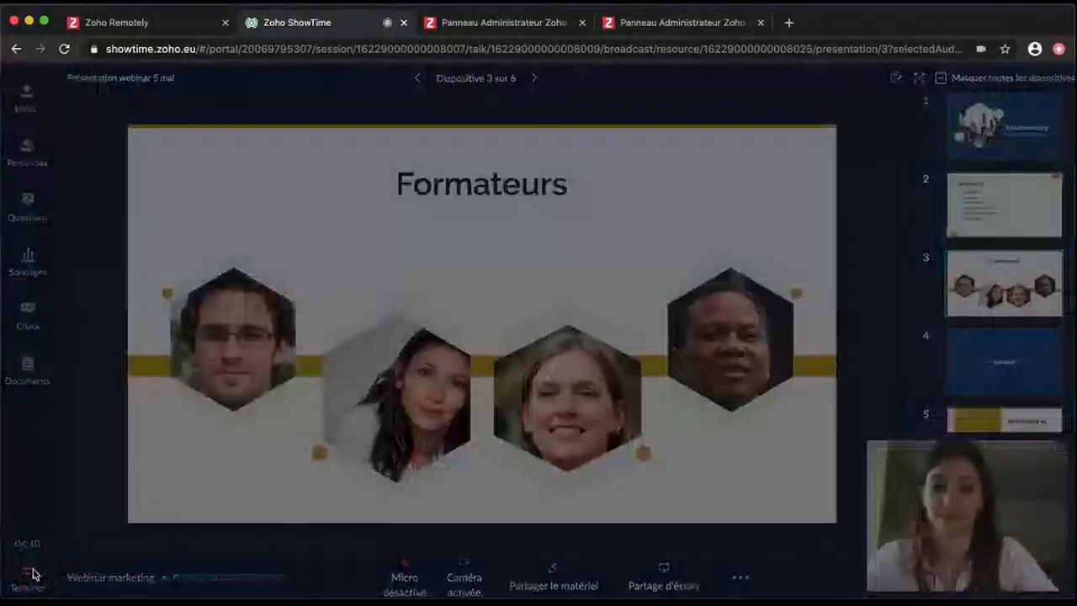
Confirm ending the Webinar marketing session and look over its details page
click(645, 392)
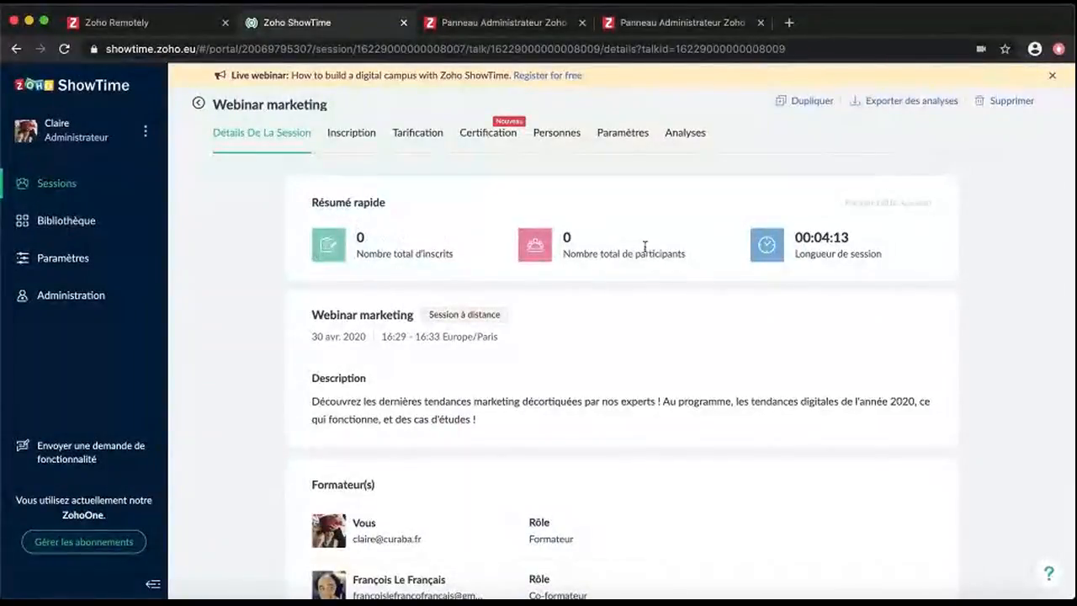
scroll(213, 379, down, 5)
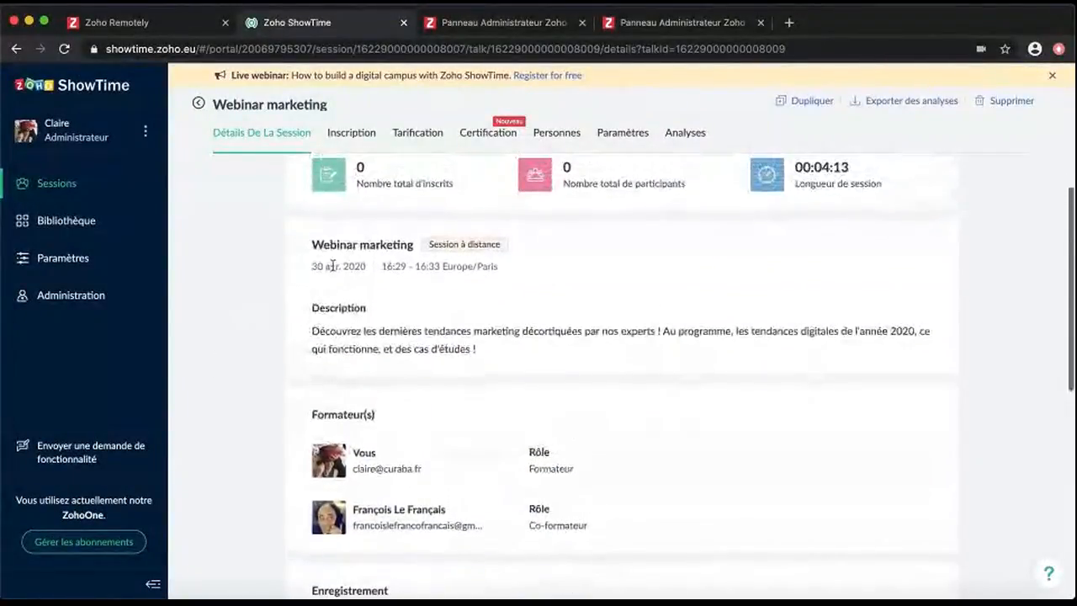
scroll(243, 439, down, 2)
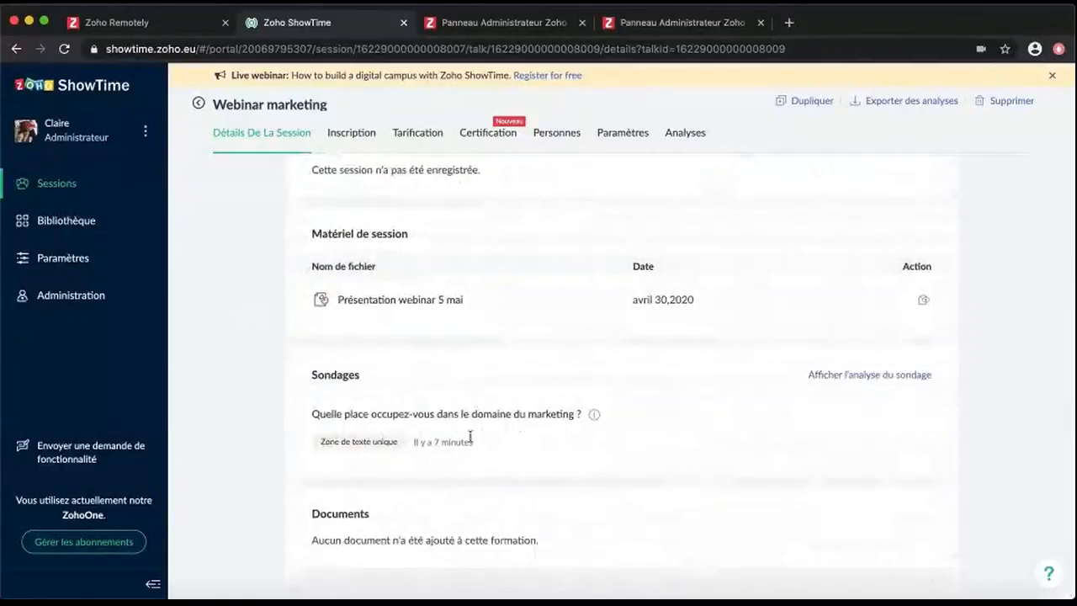
Review the session analytics: overview, questions, chats, polls and evaluation results
click(679, 134)
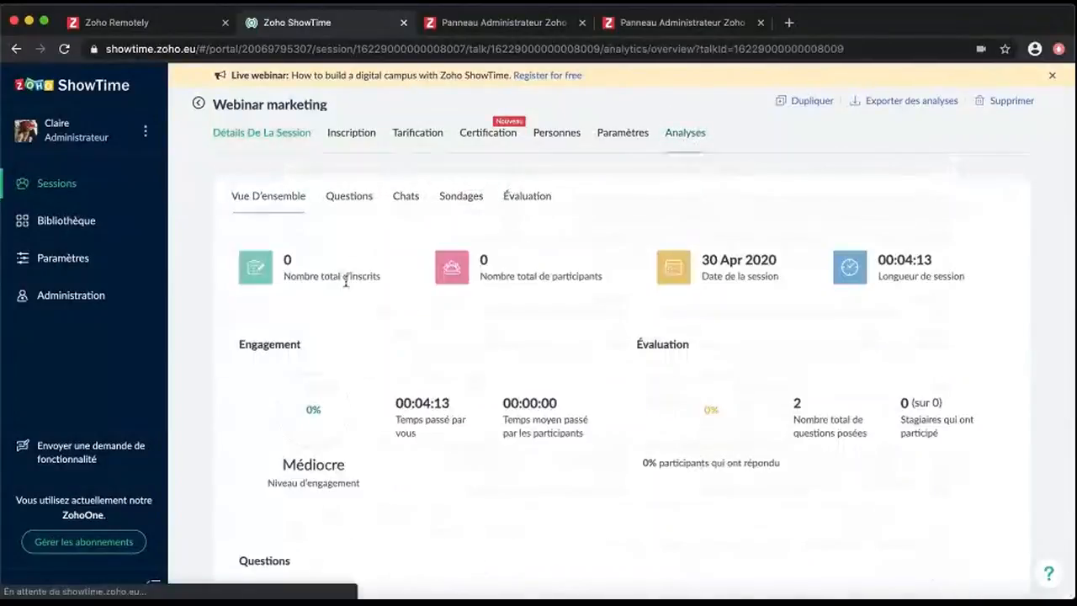
scroll(614, 423, down, 4)
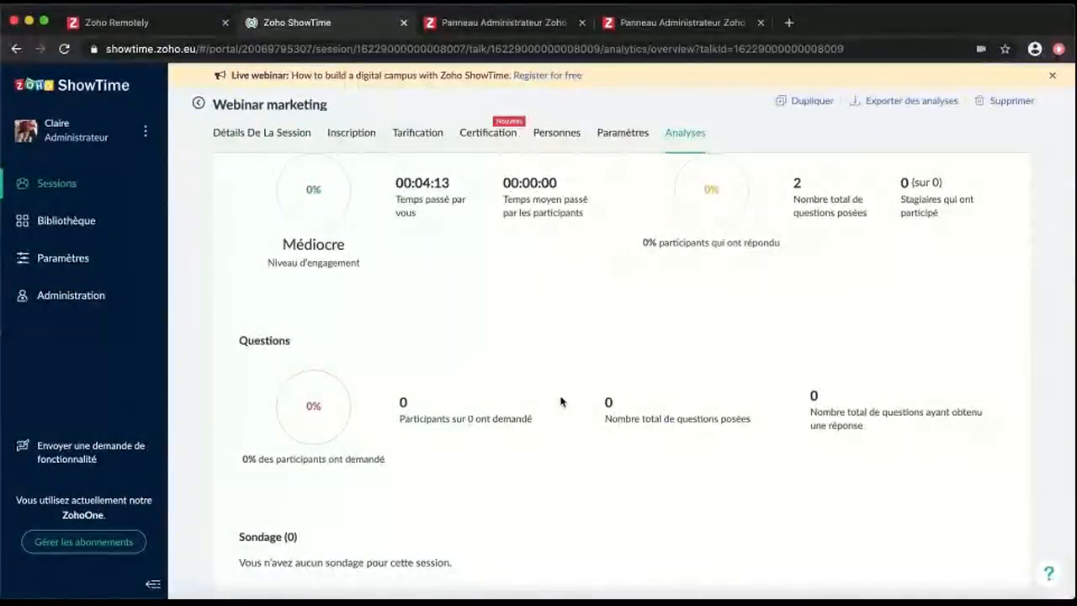
scroll(561, 402, up, 3)
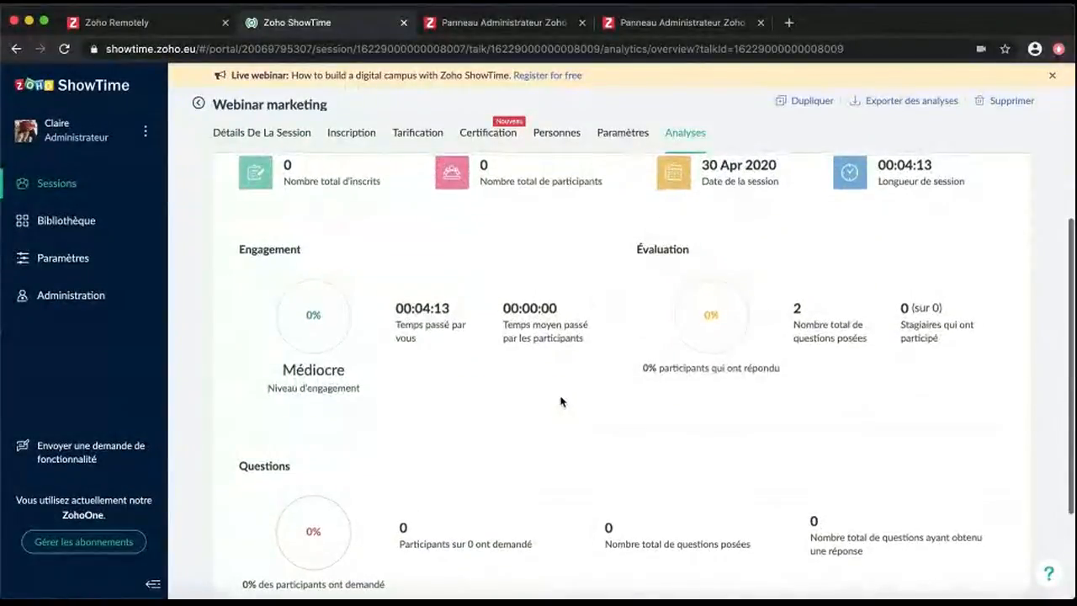
scroll(561, 401, up, 2)
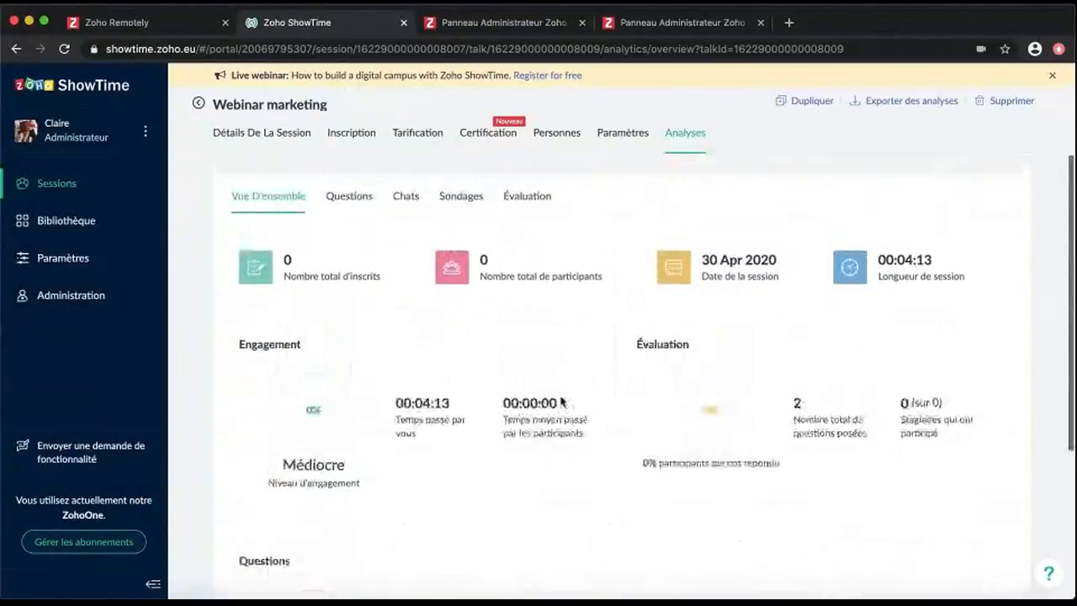
click(342, 202)
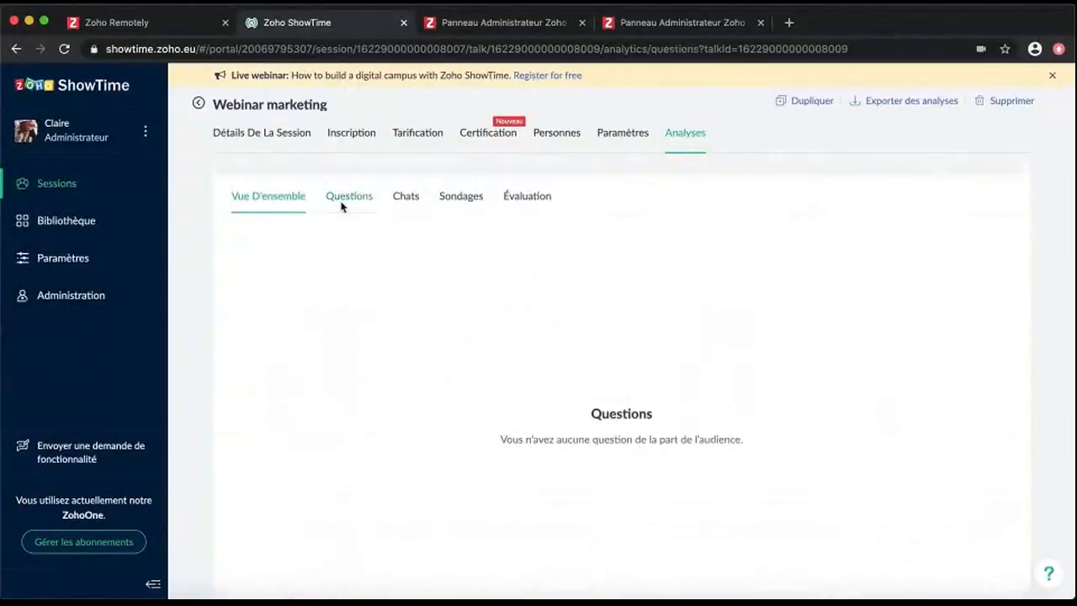
click(406, 198)
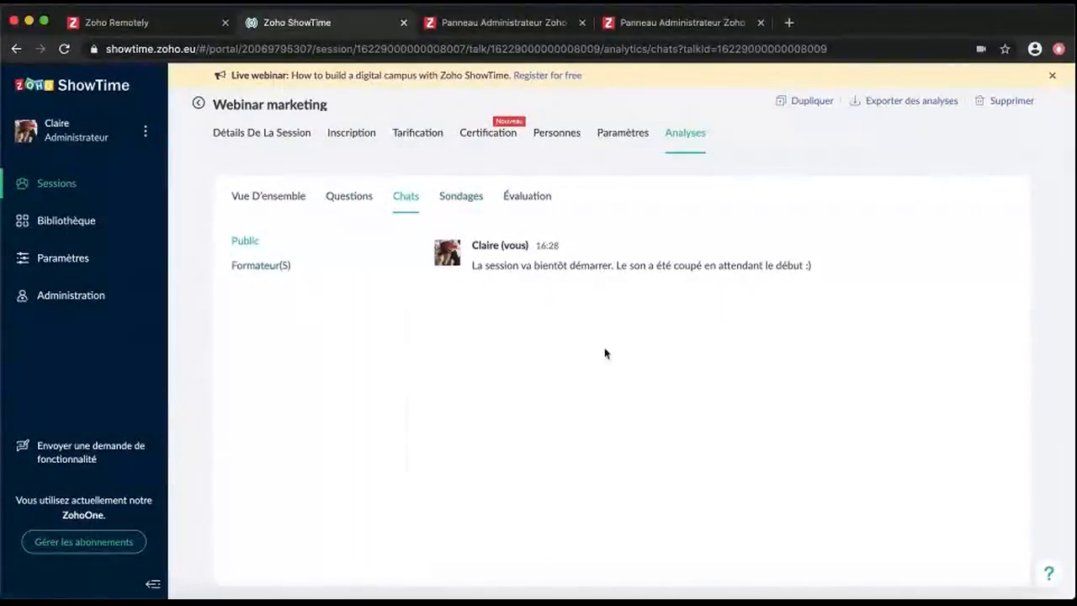
click(462, 197)
click(542, 202)
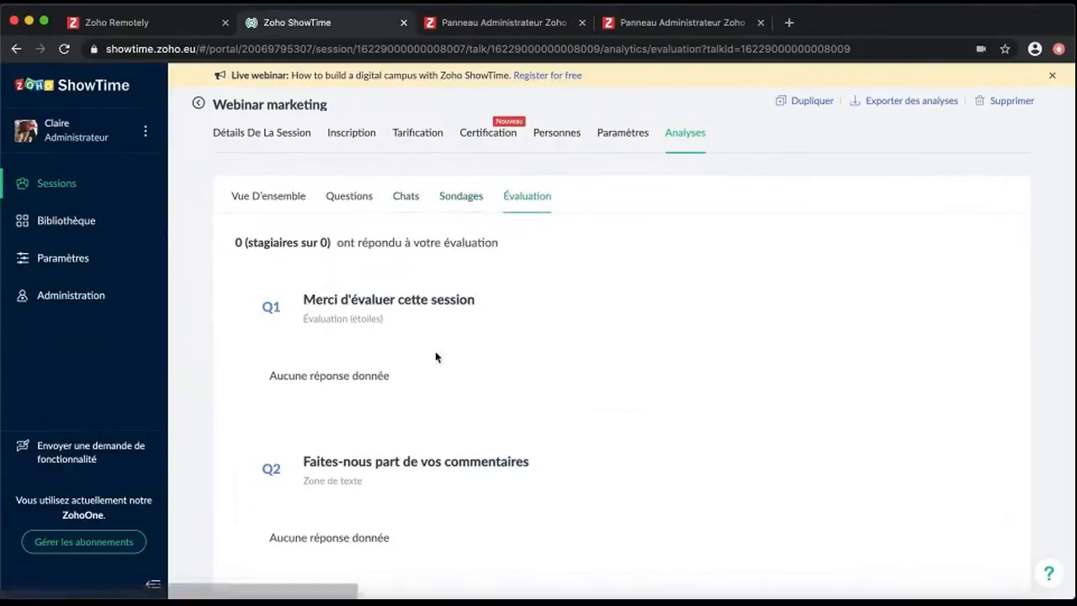
scroll(385, 373, down, 1)
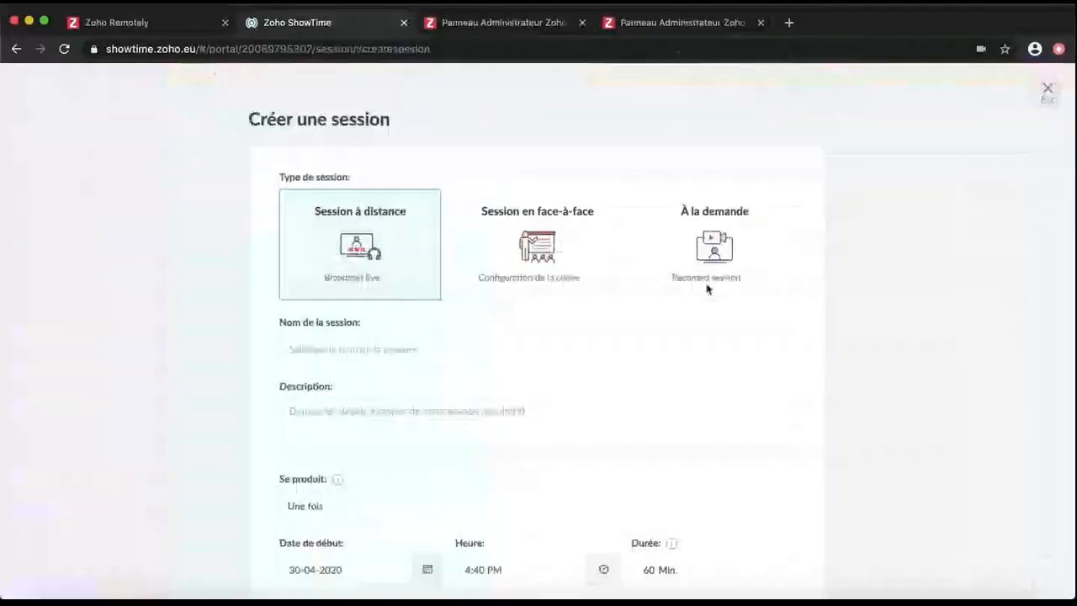
Create the on-demand session 'Formation marketing réseaux sociaux' with a description
click(707, 283)
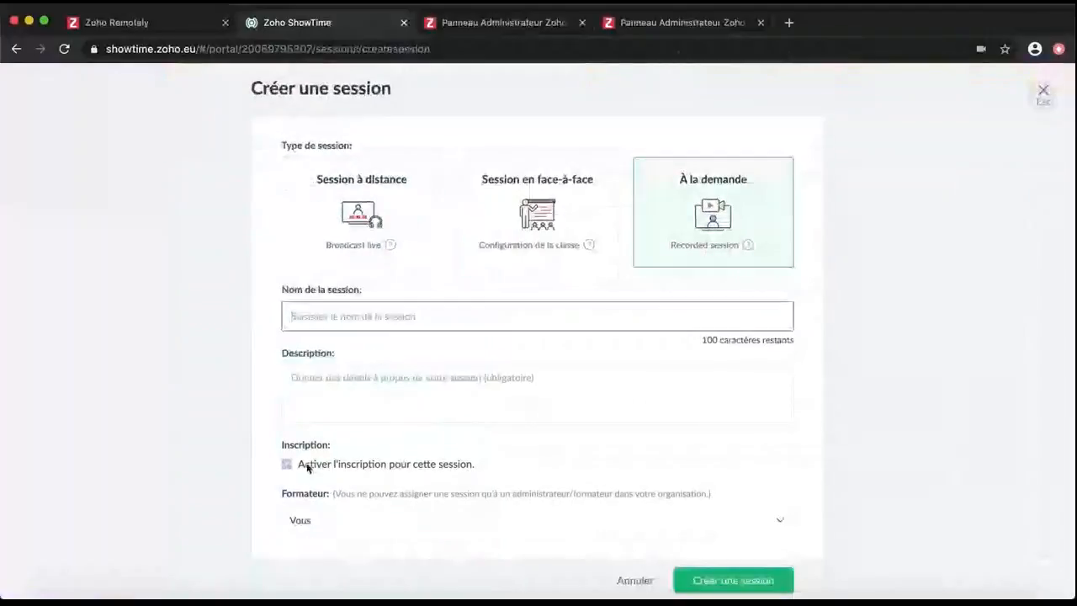
click(366, 304)
text(Formation marketing réseaux socia)
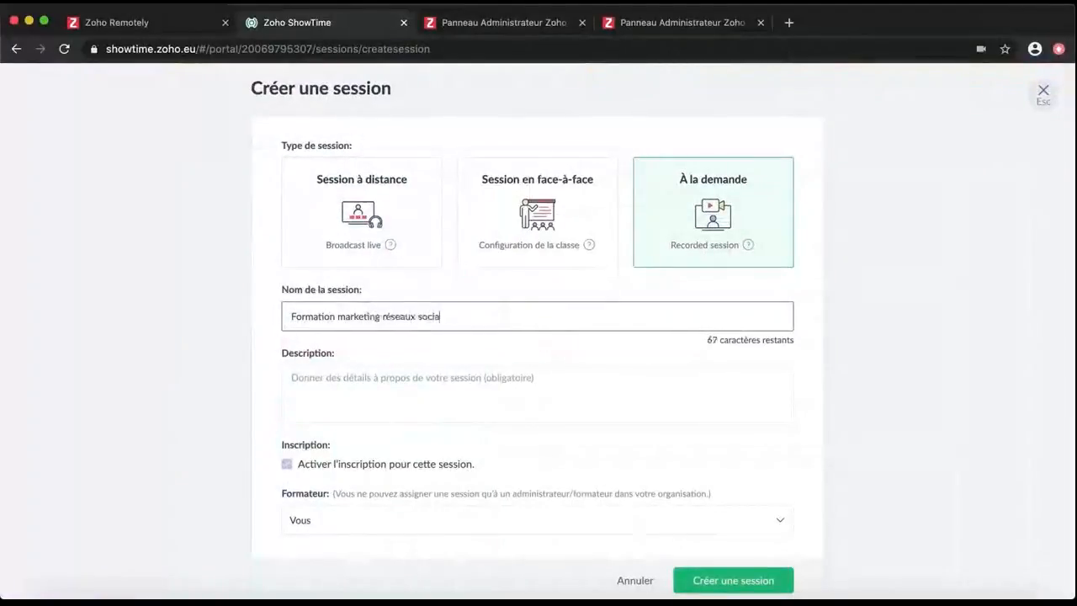
text(ux)
click(401, 398)
text(Comment )
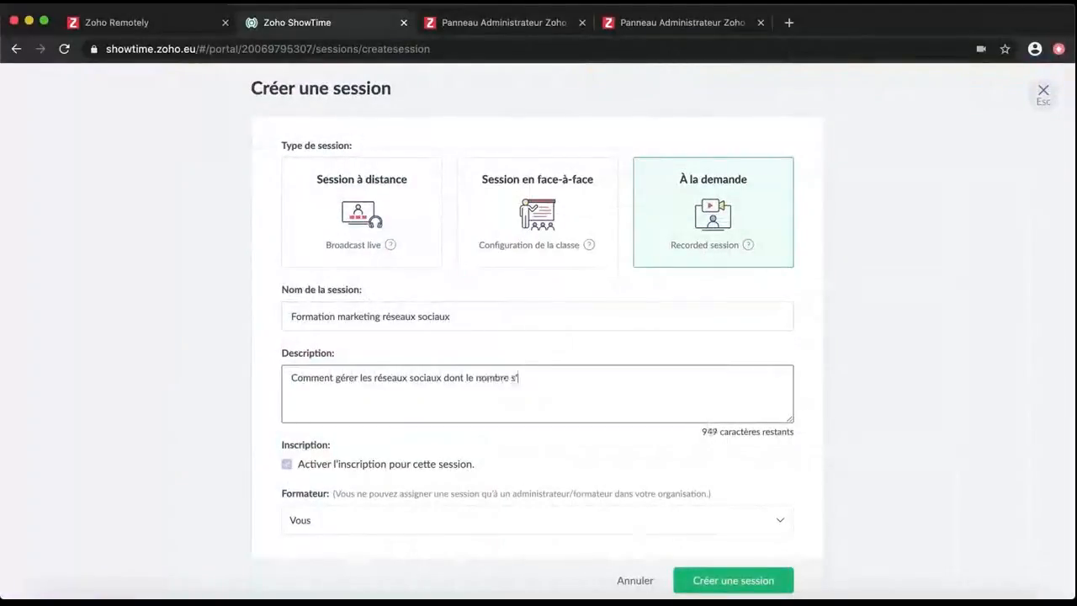
text(de l'immédiateté dans le temps de répon)
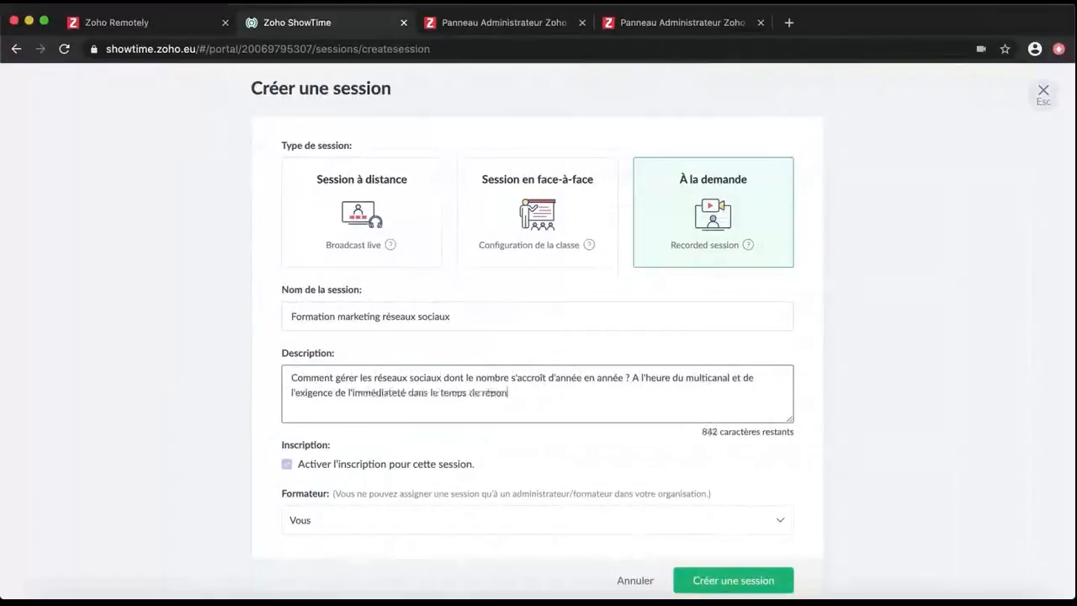
text(se, comment assurer la contin, la stabilité de l'image de la marque et l'acquisition de nouveaux prospects ? Venez sui)
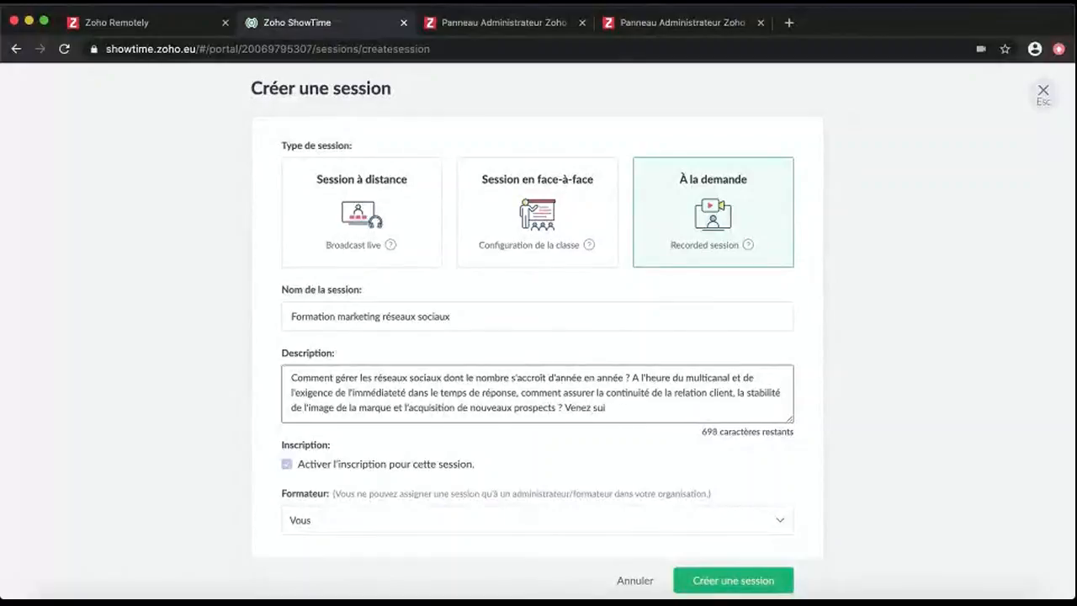
text(ù nous vous livrons tous nos secrets !)
scroll(699, 548, down, 2)
click(699, 548)
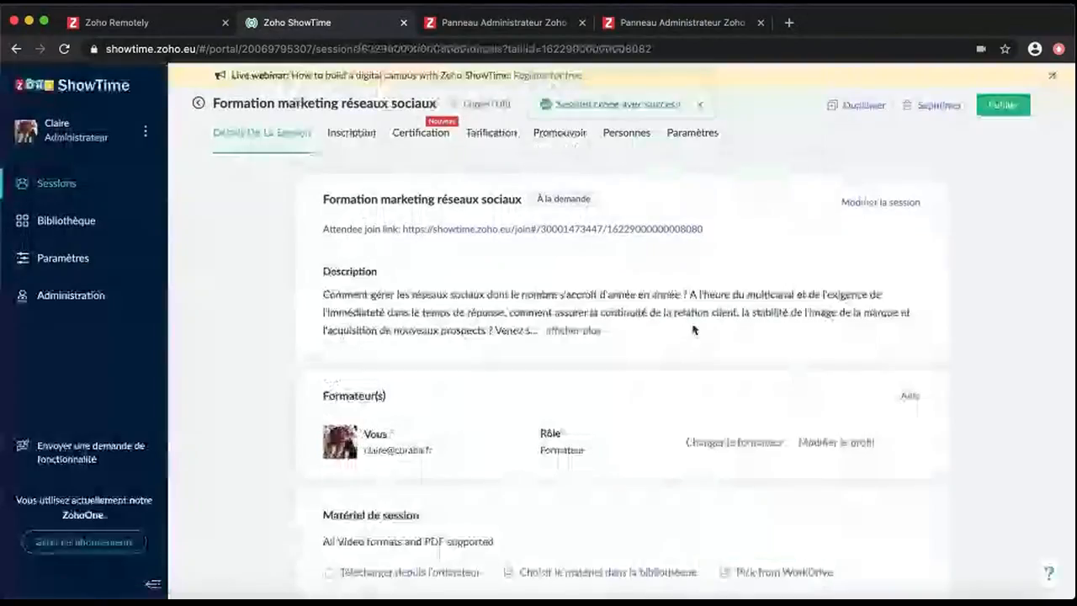
Browse the session's registration, certificate, pricing, promotion and people settings
scroll(673, 315, down, 3)
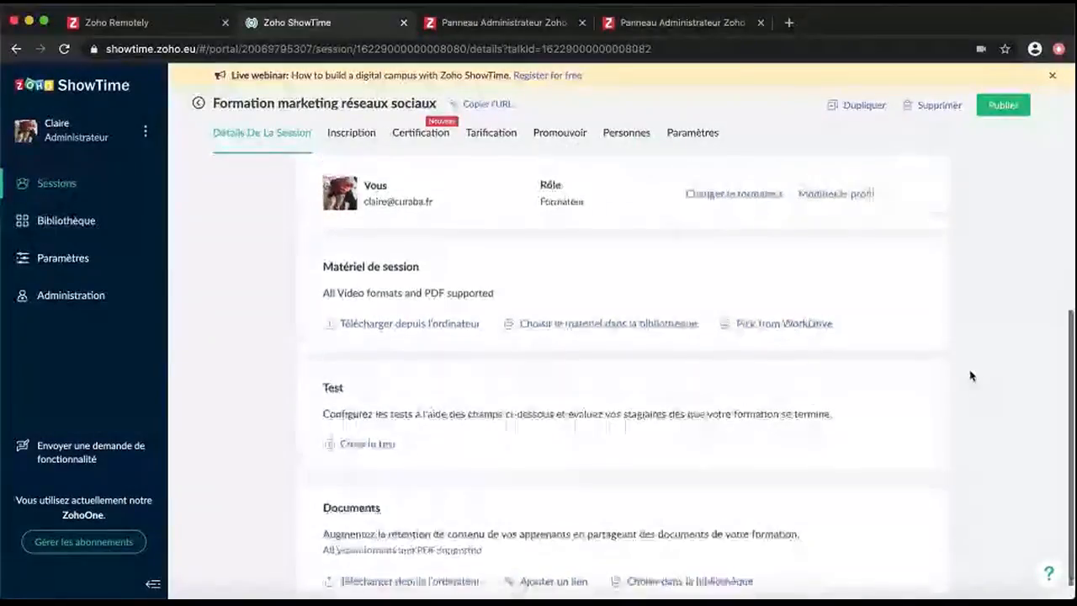
scroll(471, 516, up, 2)
scroll(488, 479, up, 2)
click(351, 132)
click(421, 133)
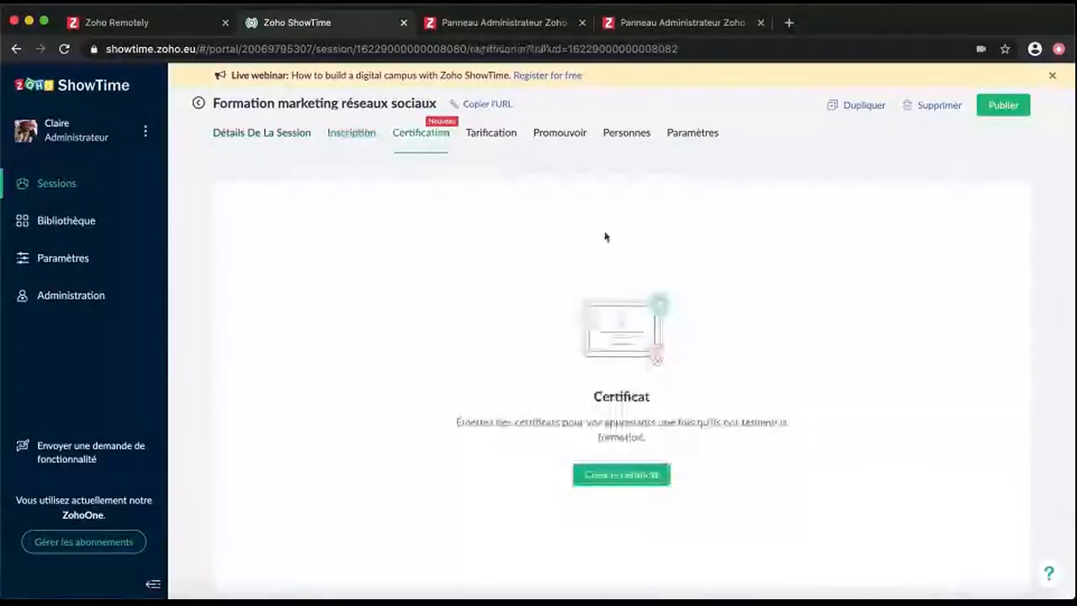
click(492, 132)
click(560, 132)
click(626, 132)
Add a mandatory multiple-choice evaluation question 'Pensez-vo?' with answers Oui and Non
click(692, 133)
click(303, 266)
click(491, 214)
text(Pensez-vo?)
click(547, 271)
text(Oui)
click(536, 306)
text(Non)
click(582, 388)
click(792, 464)
Upload Admin panel.mp4 from the Webinar > Vidéos folder as the session material
click(261, 133)
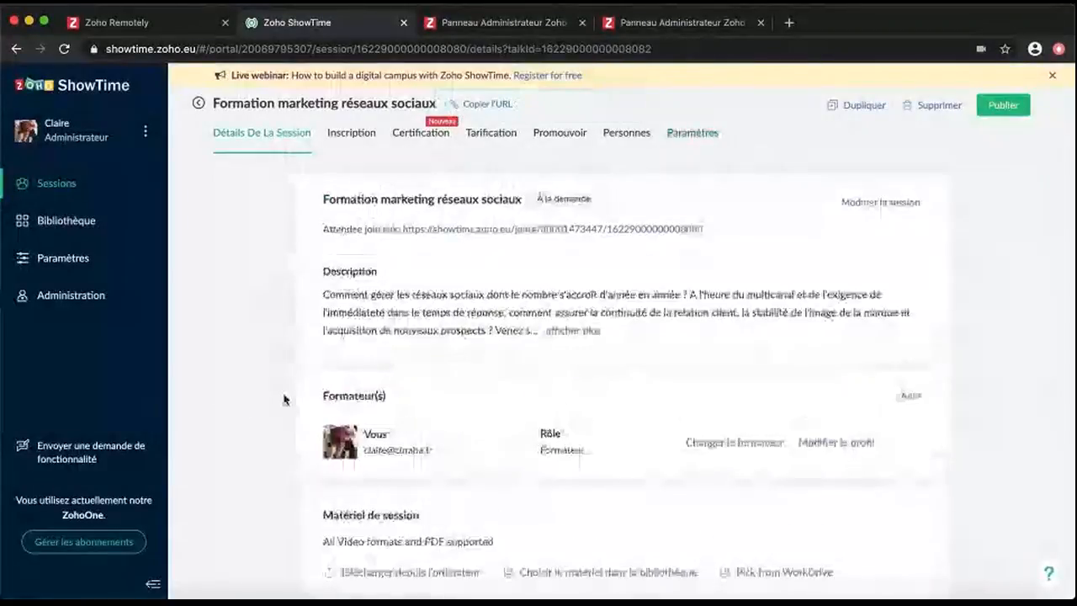
scroll(284, 400, down, 5)
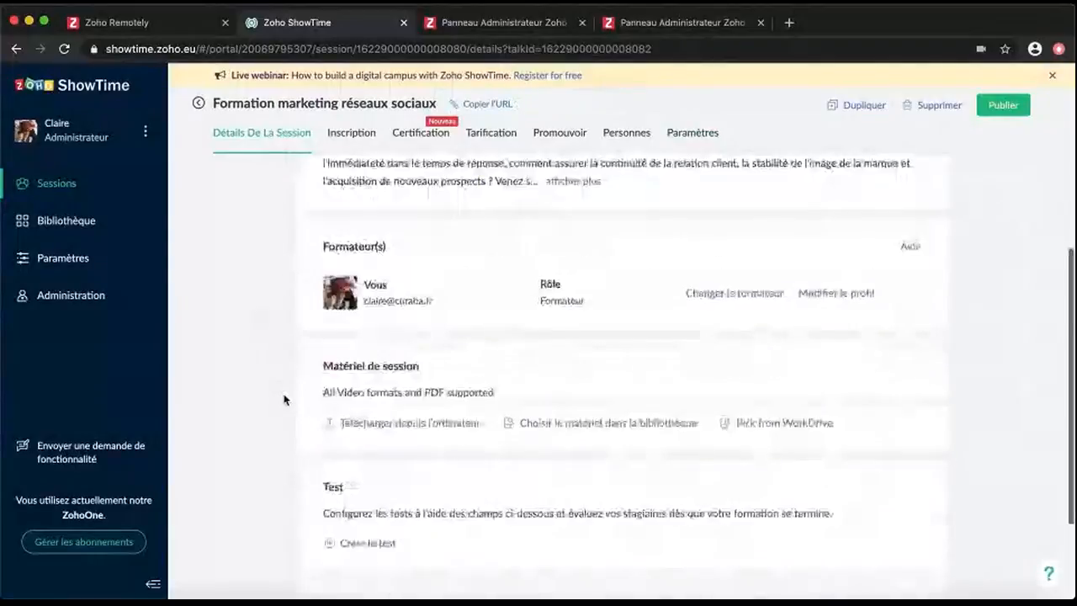
scroll(568, 389, up, 3)
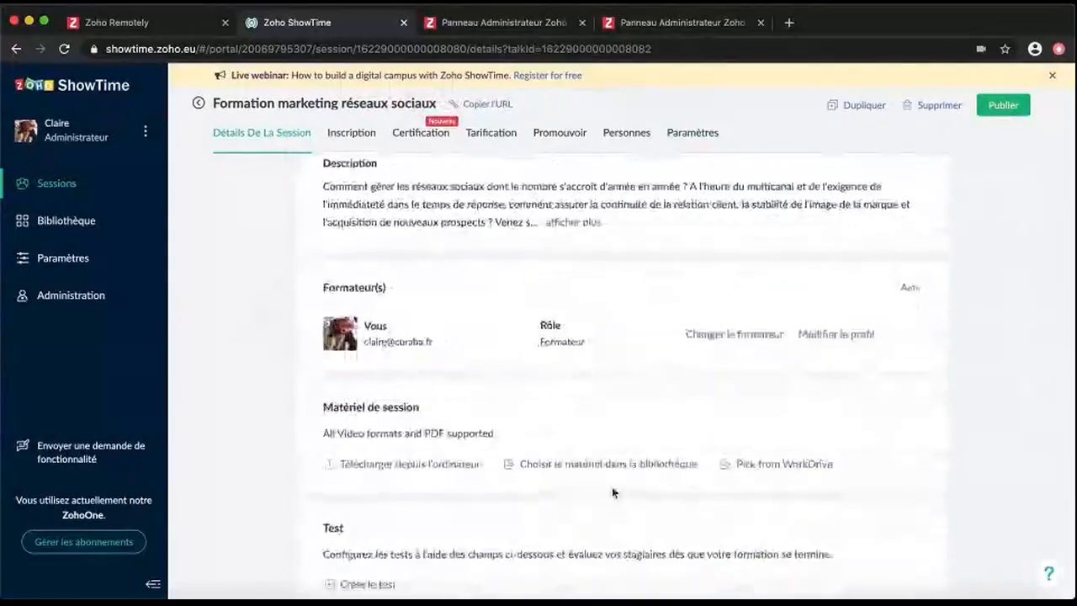
click(468, 464)
scroll(301, 236, down, 2)
scroll(301, 237, up, 2)
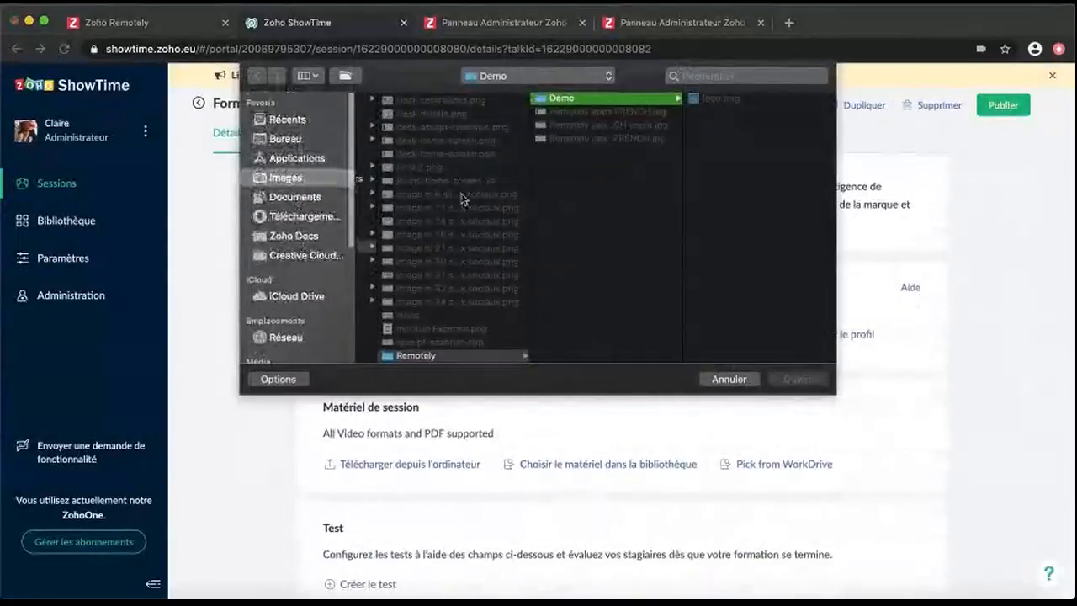
scroll(462, 198, left, 3)
click(400, 167)
click(549, 138)
click(712, 138)
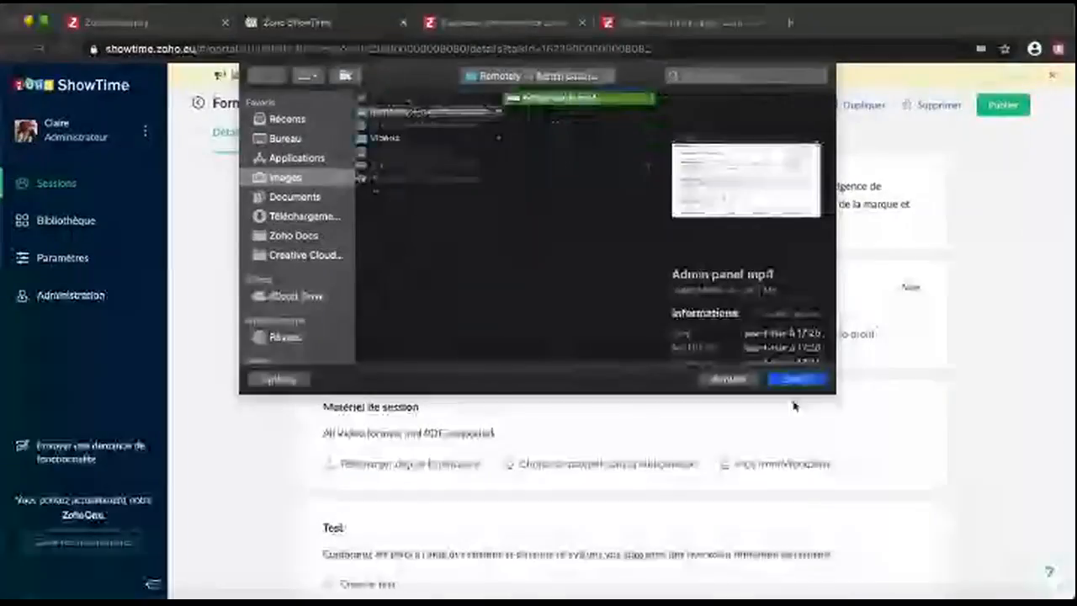
click(798, 379)
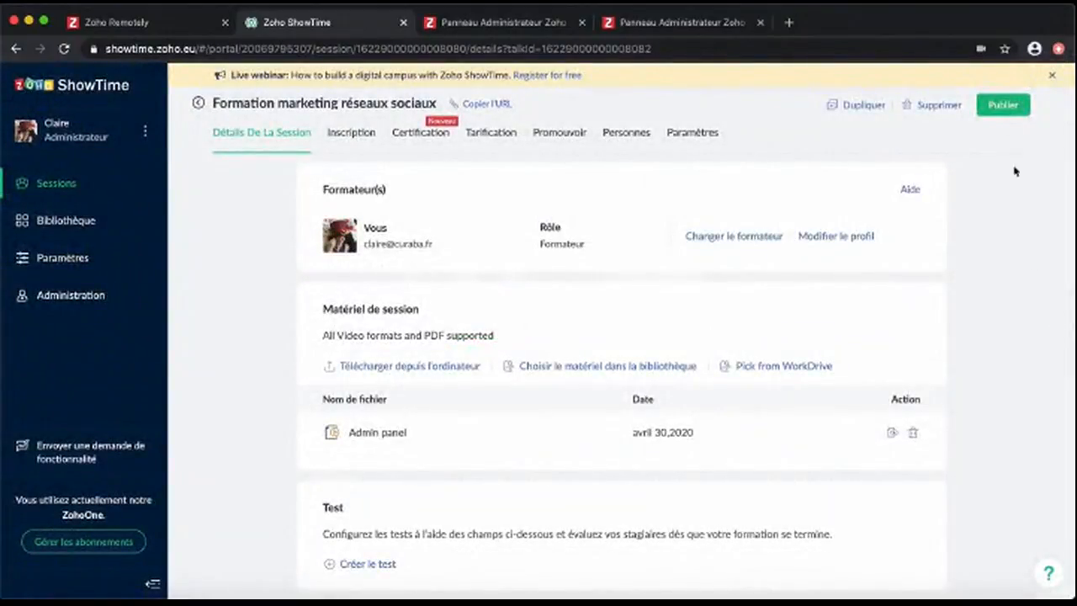
Publish the session and open its copied attendee link in a new tab
click(1006, 106)
click(484, 105)
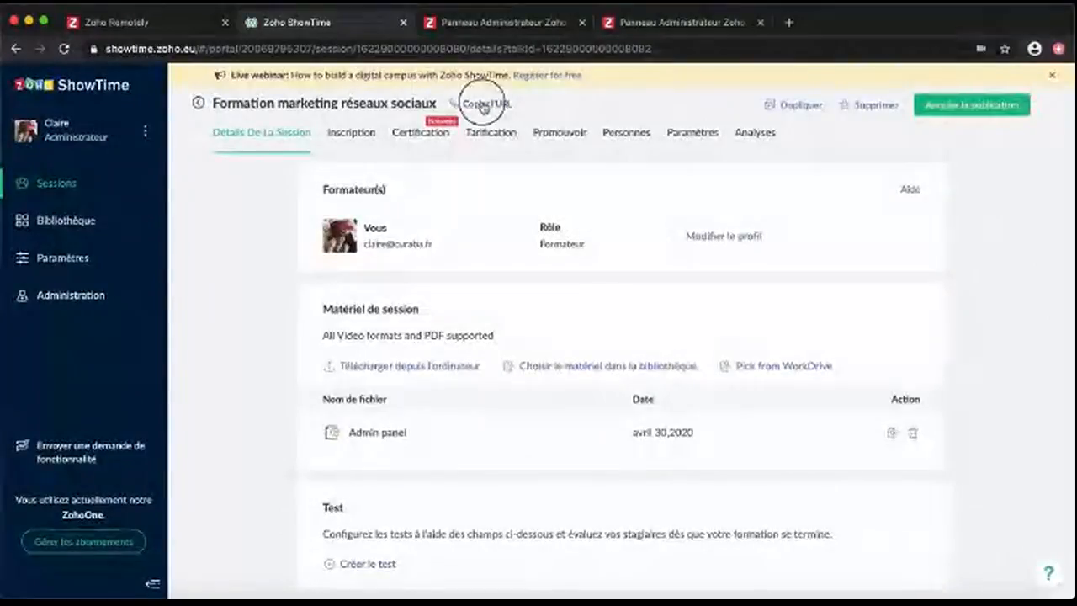
key(super+t)
key(super+v)
key(Return)
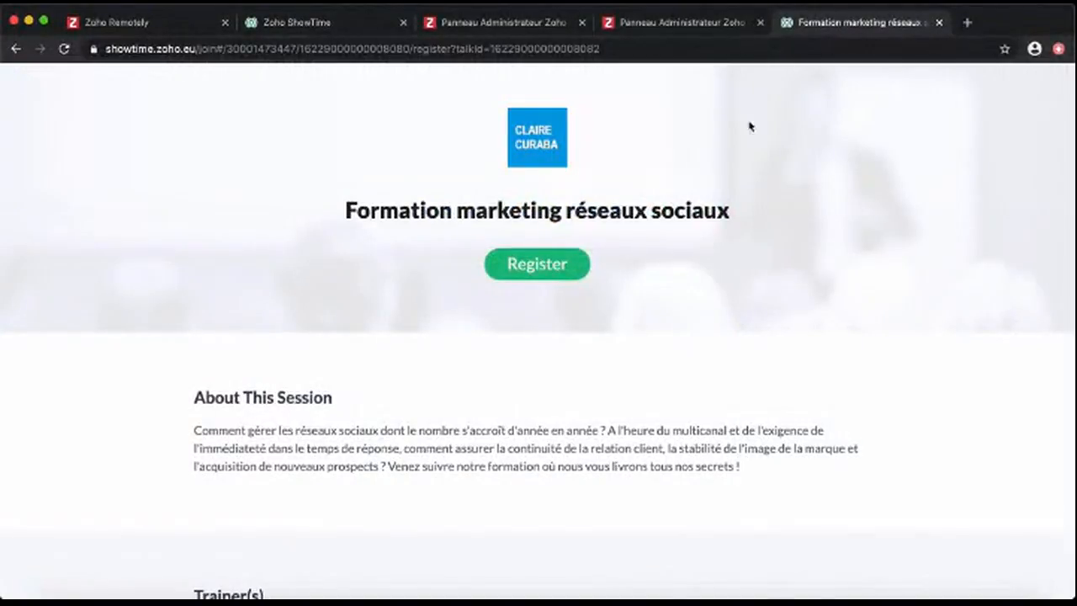
Register a test attendee with a first name, last name and e-mail
scroll(628, 294, down, 3)
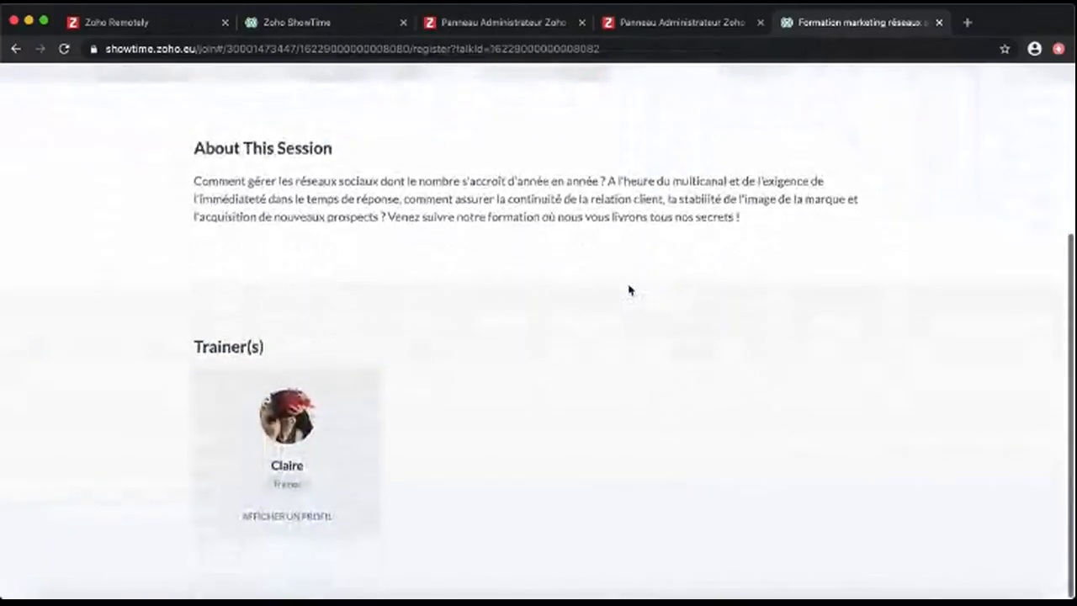
scroll(629, 290, up, 2)
scroll(589, 286, up, 2)
click(548, 264)
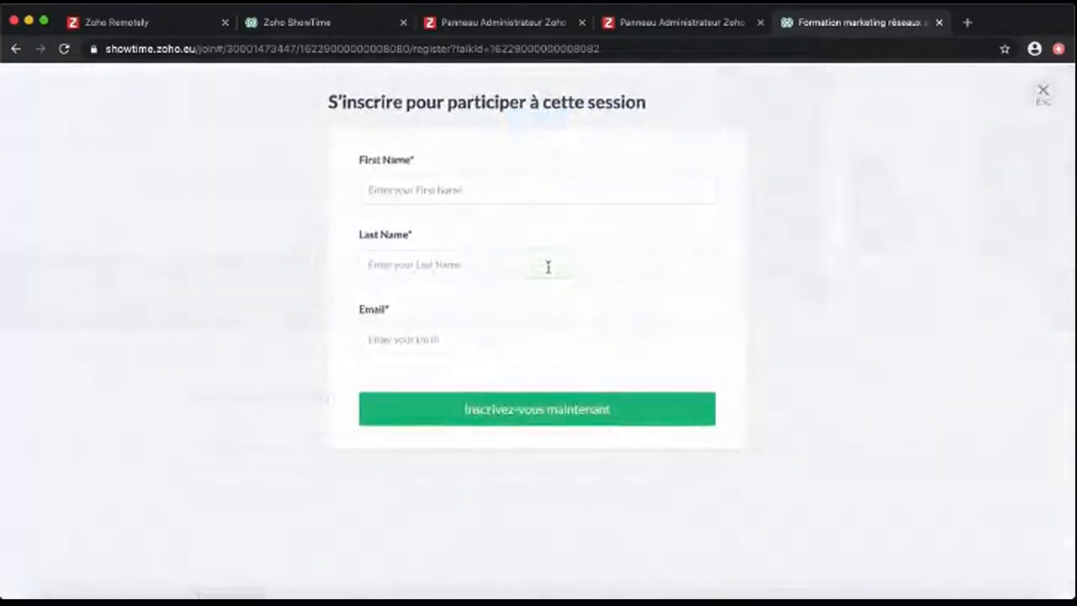
click(477, 195)
text(Claire)
key(Tab)
text(Curaba)
key(Tab)
text(clairecuraba)
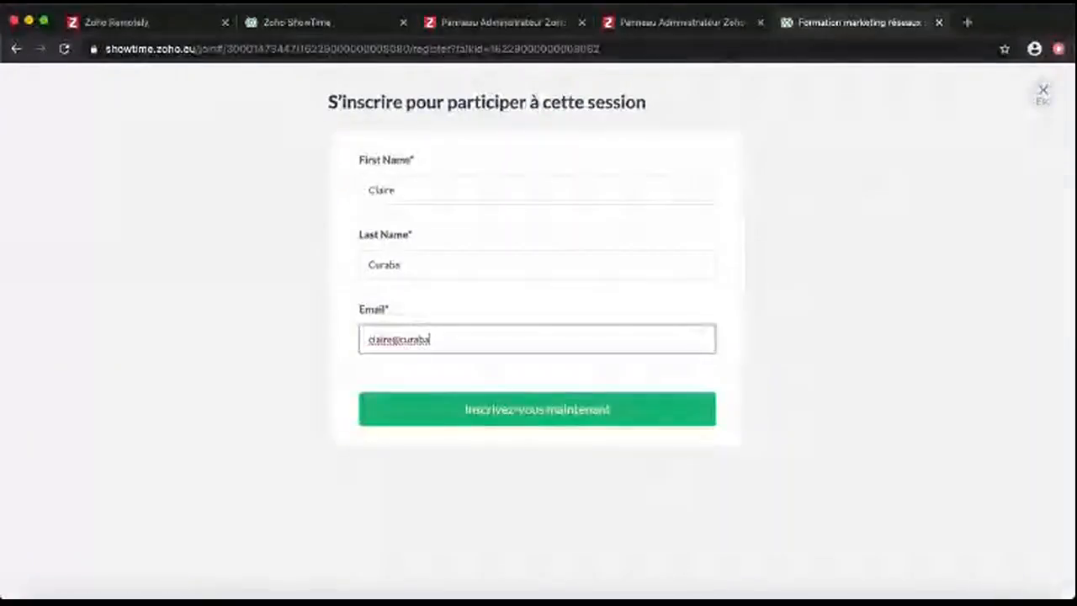
click(519, 404)
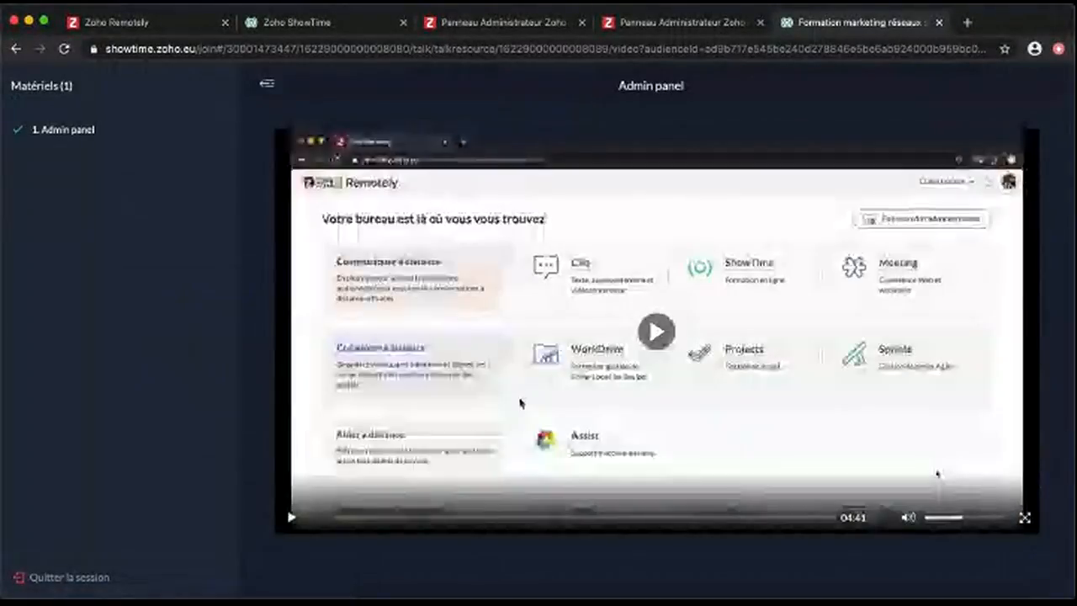
Check the training's materials list, close the attendee tab, and show upcoming sessions
click(267, 79)
click(28, 80)
click(939, 23)
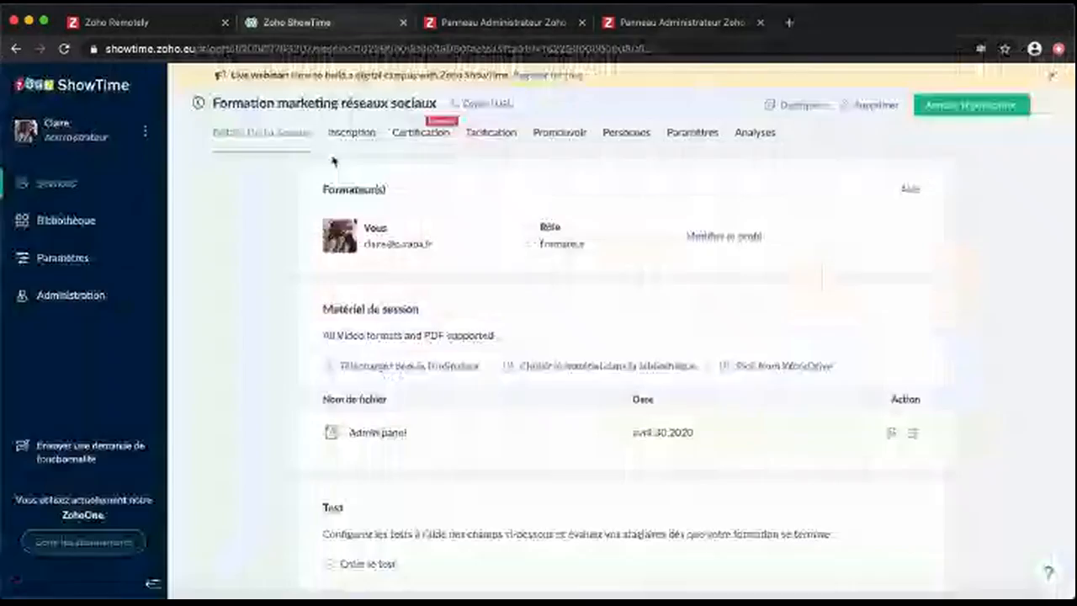
click(198, 104)
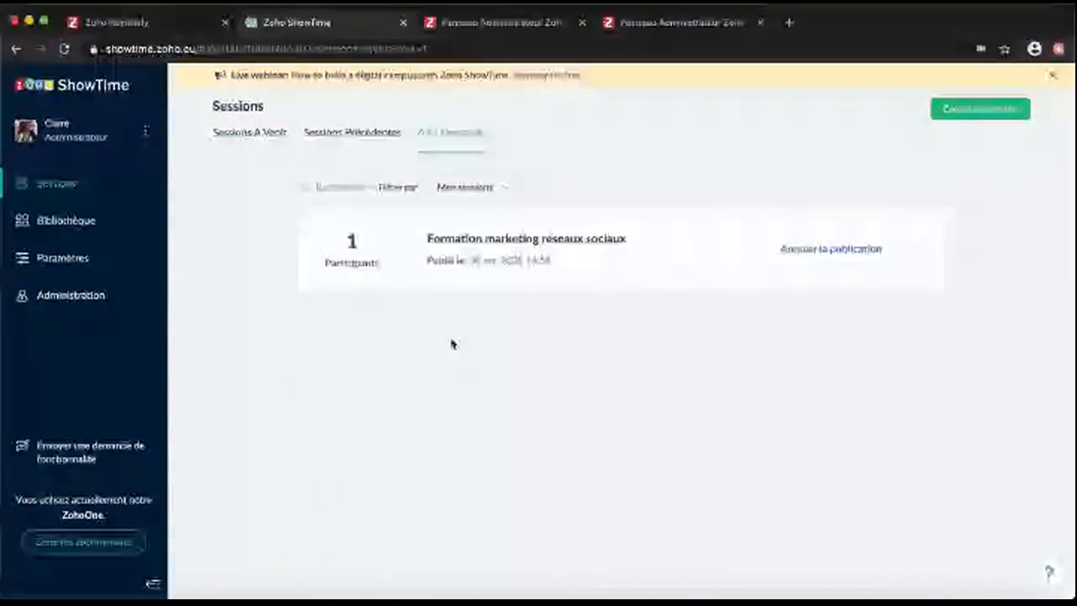
click(261, 133)
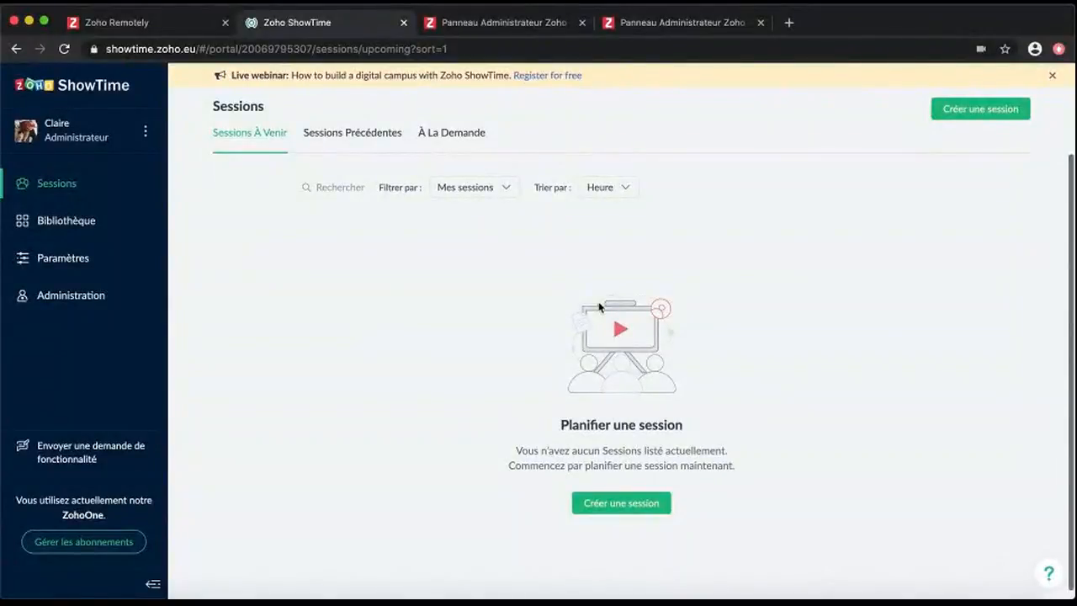
Open the Classe marketing content débutant session from the sessions list
click(74, 184)
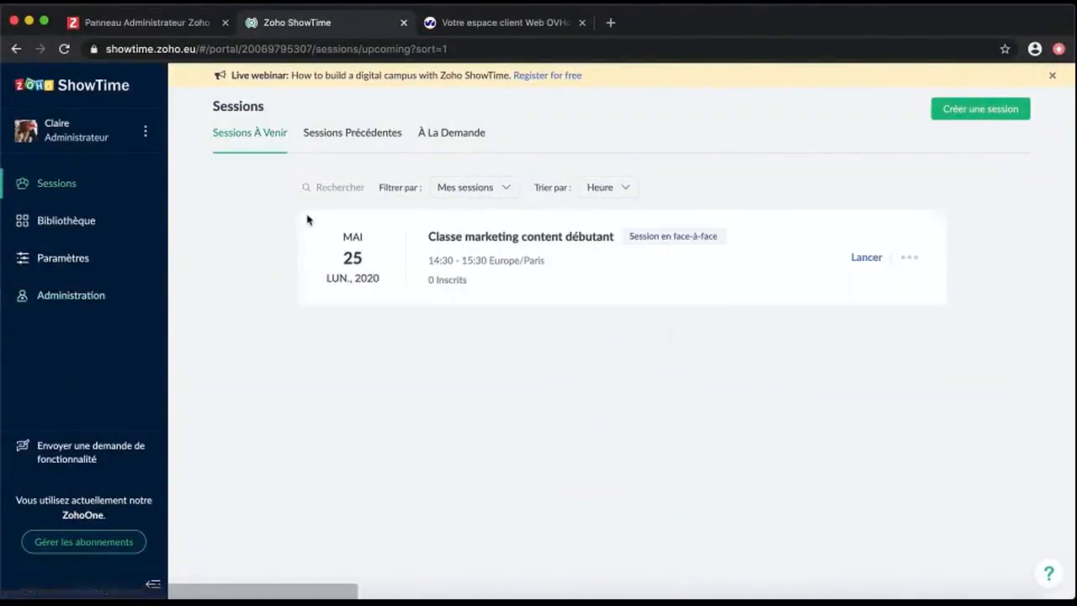
click(531, 238)
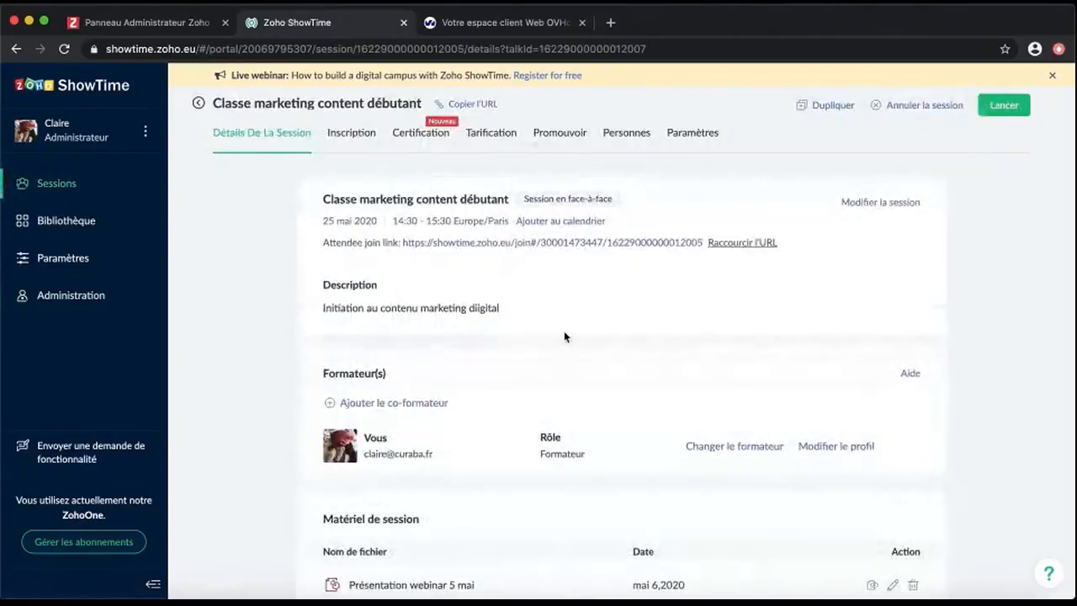
scroll(564, 337, down, 3)
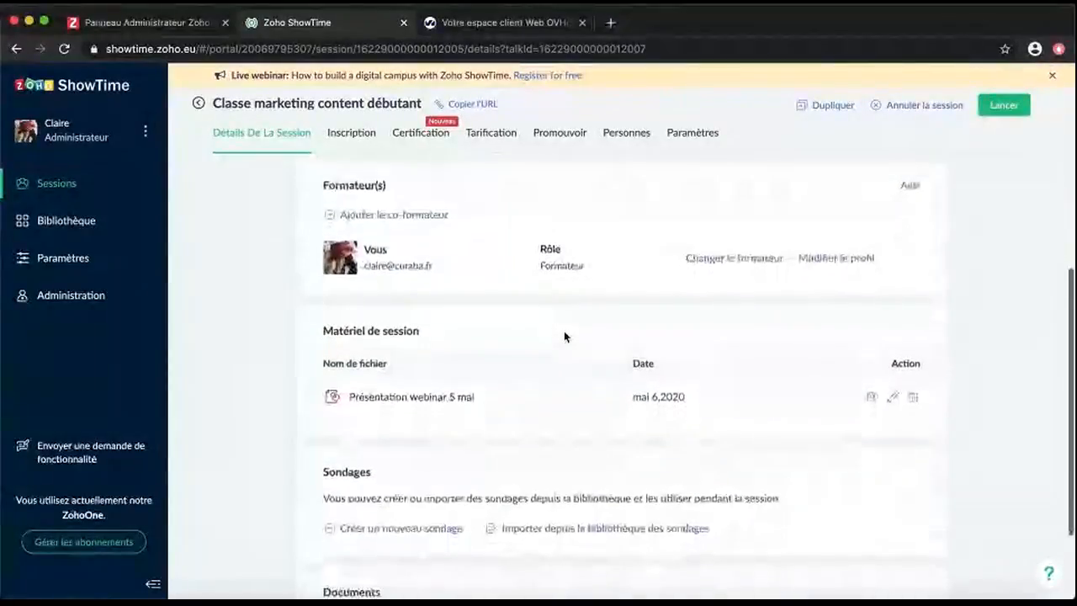
scroll(261, 489, down, 2)
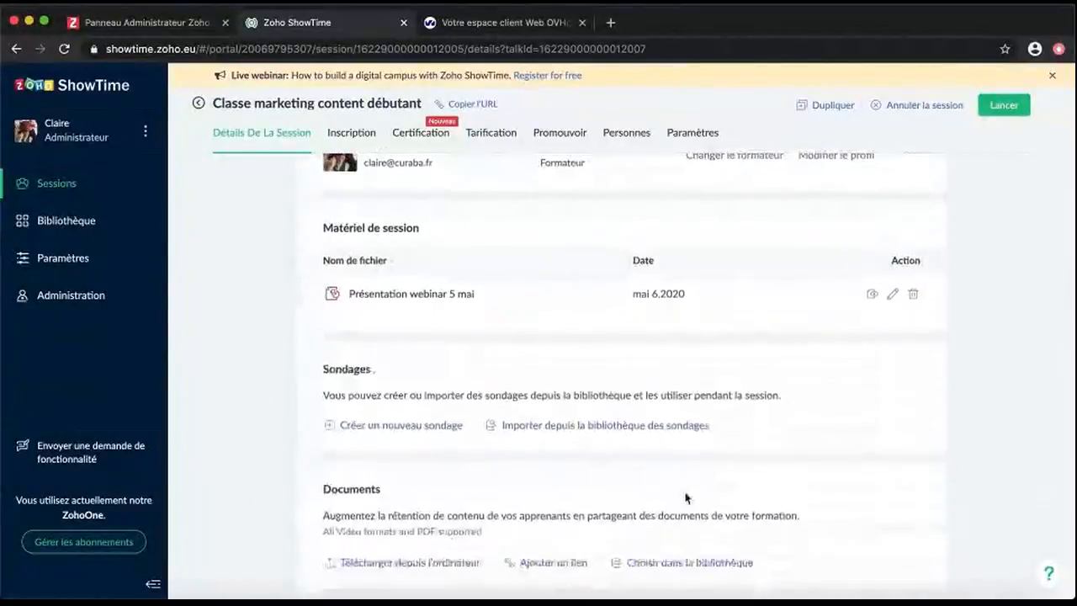
Create the poll 'Quelles sont vos attentes pour cette formation ?' with three answer options
click(459, 428)
click(597, 309)
text(Quelles sont)
click(762, 489)
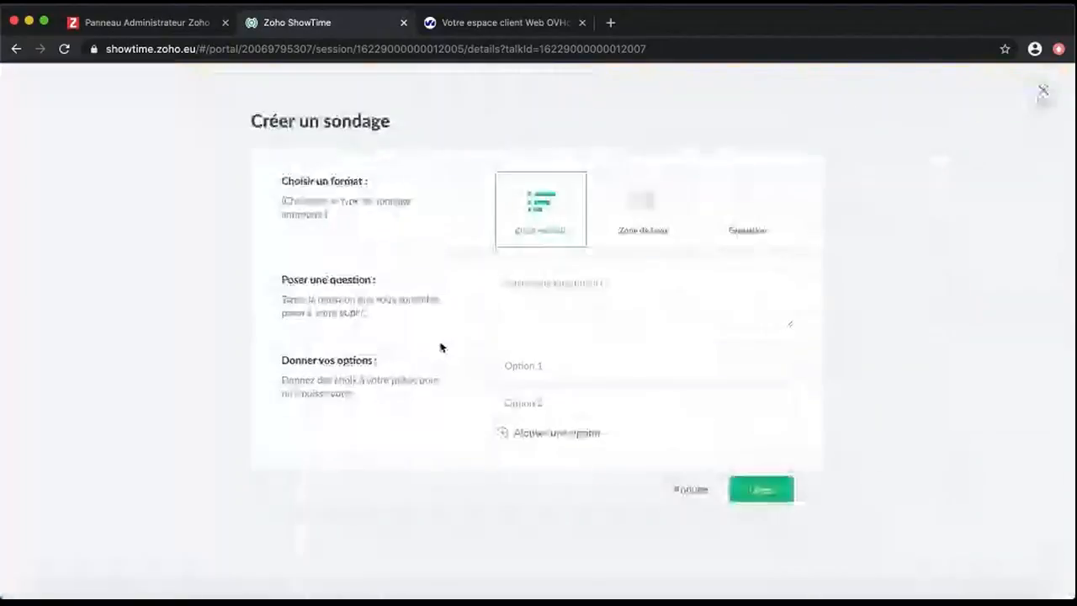
text(Quelles sont vos attentes pour cette formation ?)
key(Tab)
text(Maîtriser l'écriture web)
key(Tab)
text(Améliorer l'image de la marque)
click(530, 433)
text(Un focus sur les réseaux sociaux)
click(762, 527)
Set the document's availability to once the session ends
scroll(704, 413, down, 2)
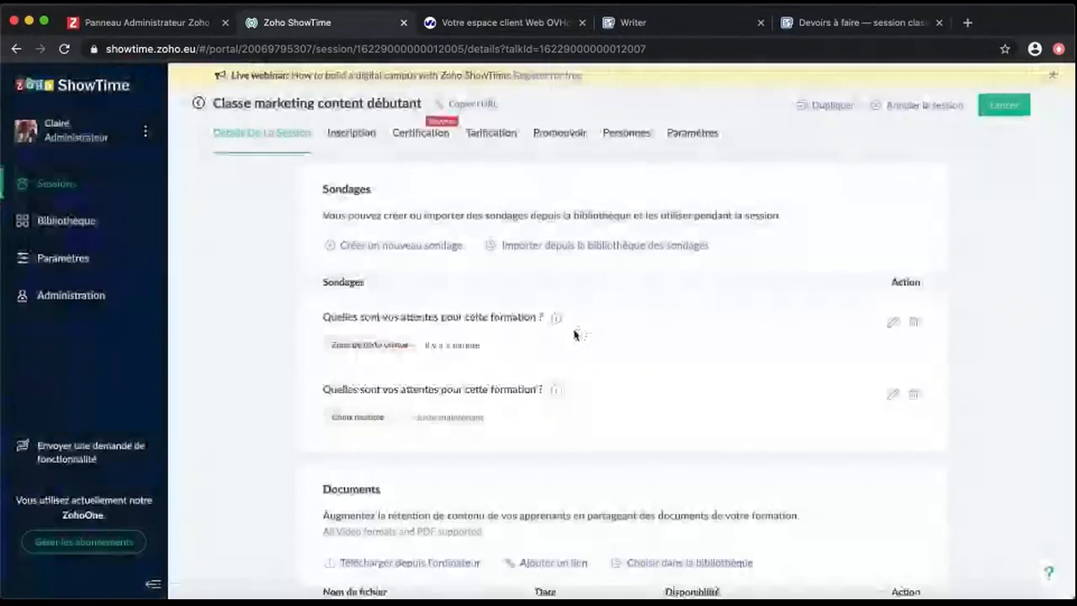
scroll(277, 448, down, 2)
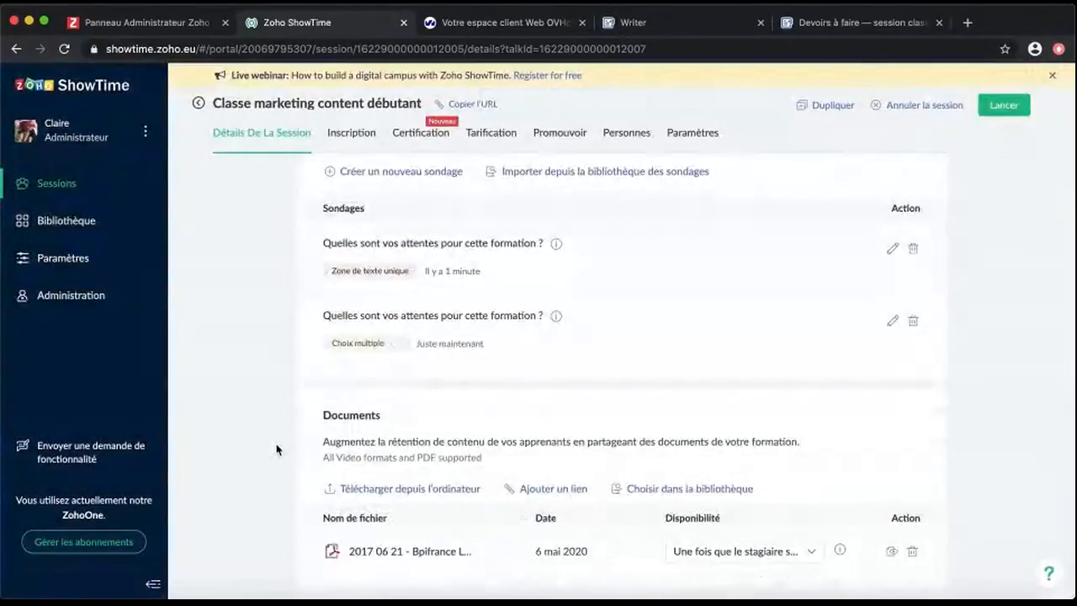
click(811, 552)
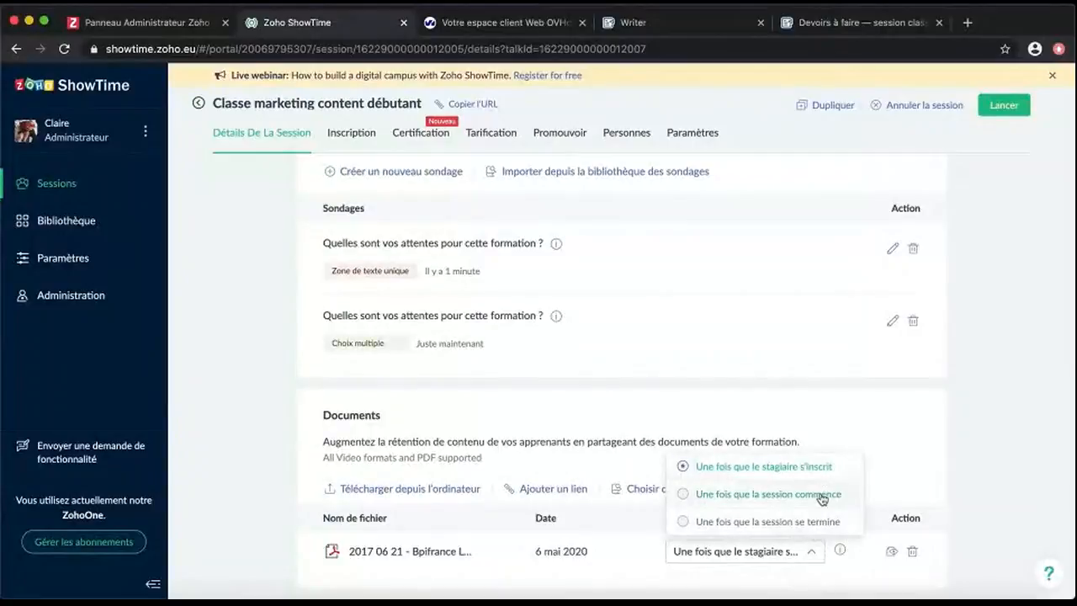
click(813, 522)
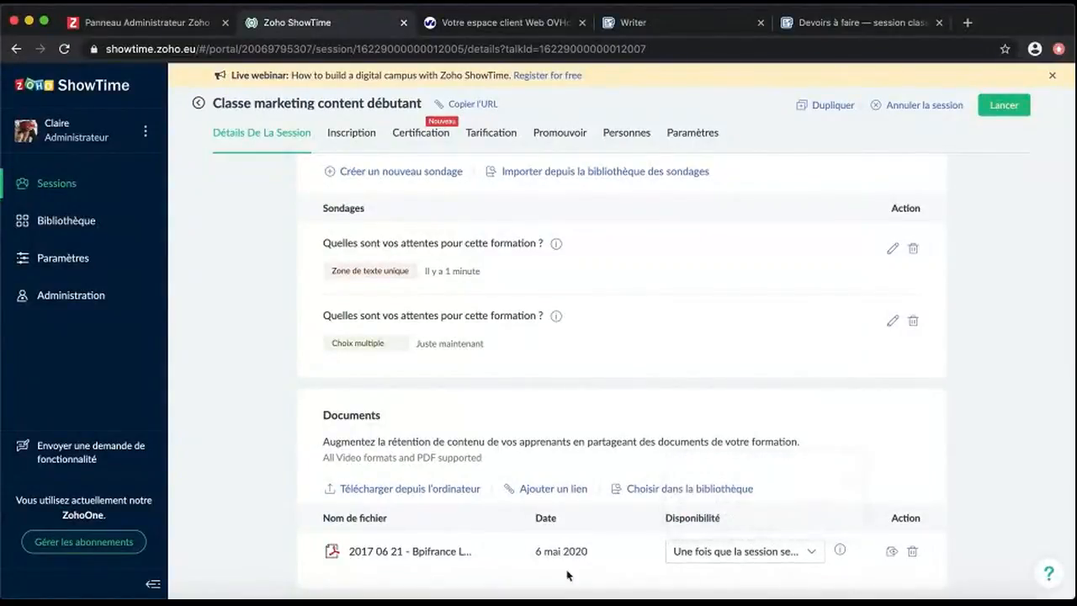
scroll(233, 447, up, 10)
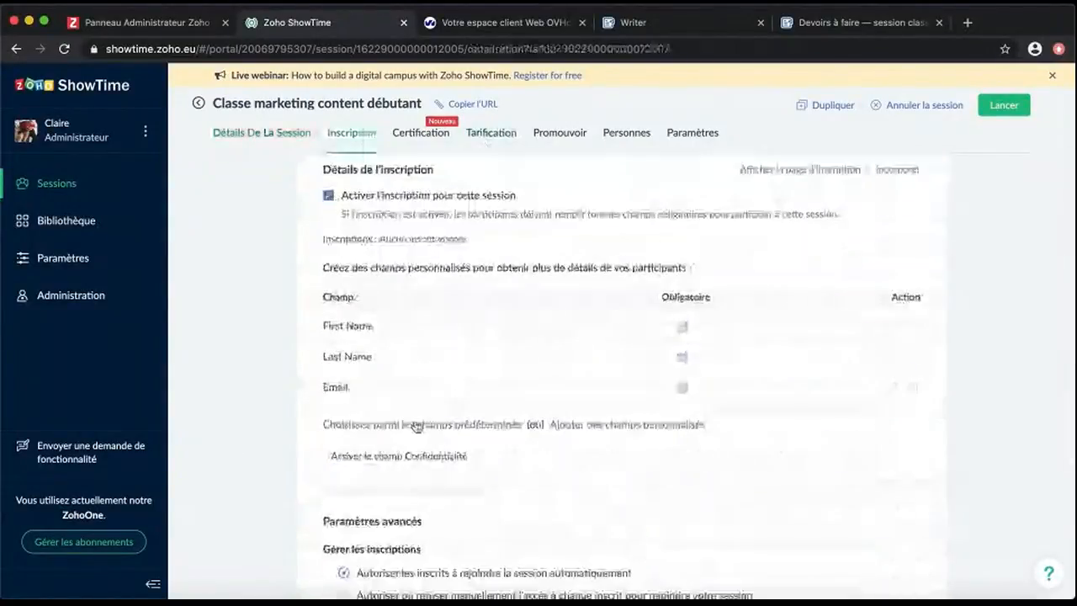
scroll(261, 516, down, 5)
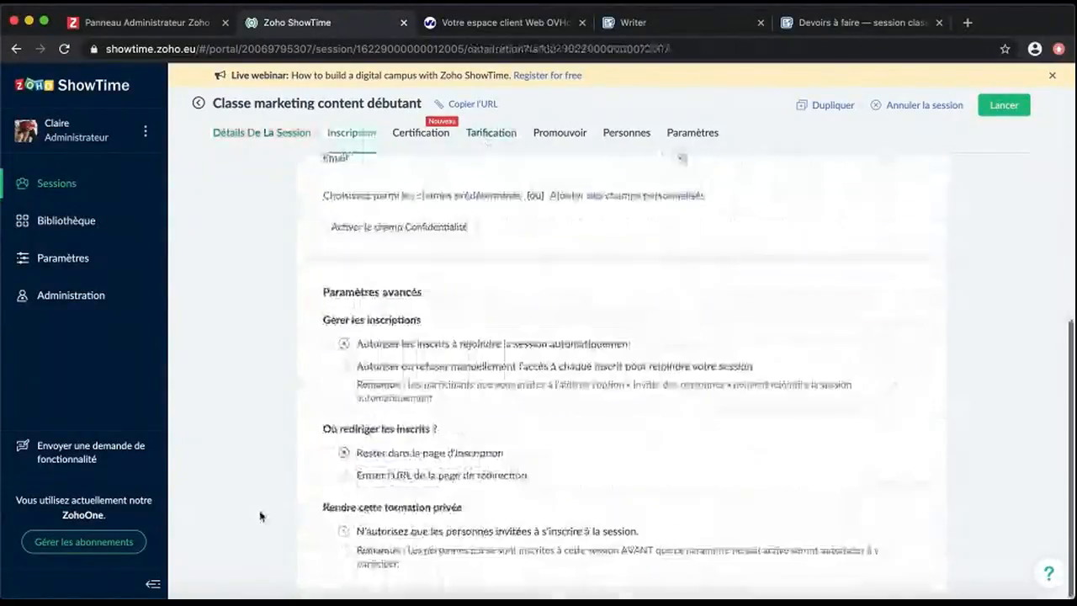
Preview the classroom session's registration page, then close the preview
scroll(284, 396, up, 4)
click(787, 206)
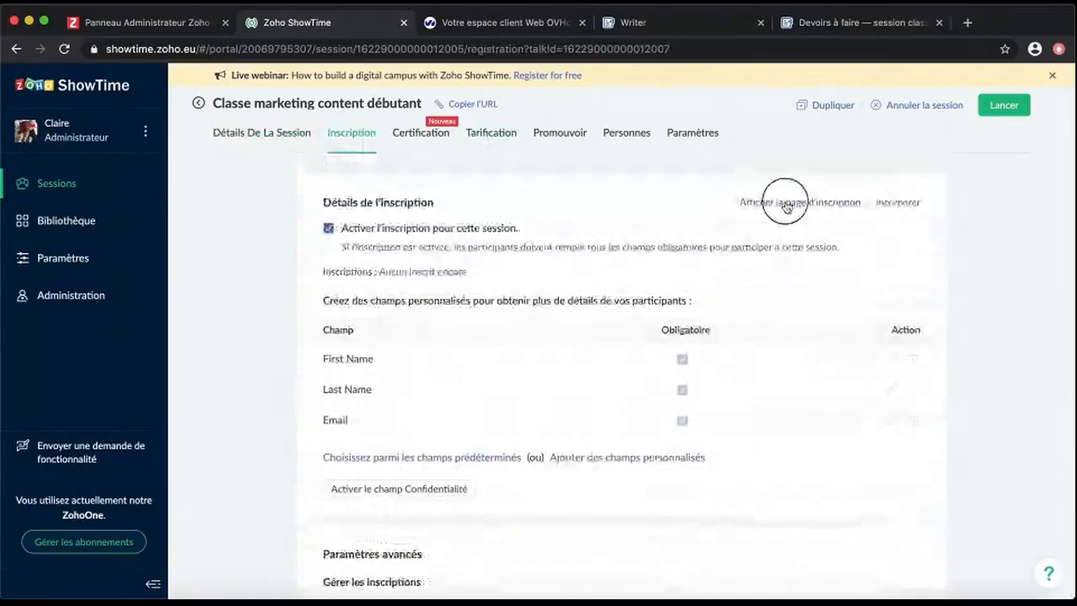
scroll(361, 373, down, 1)
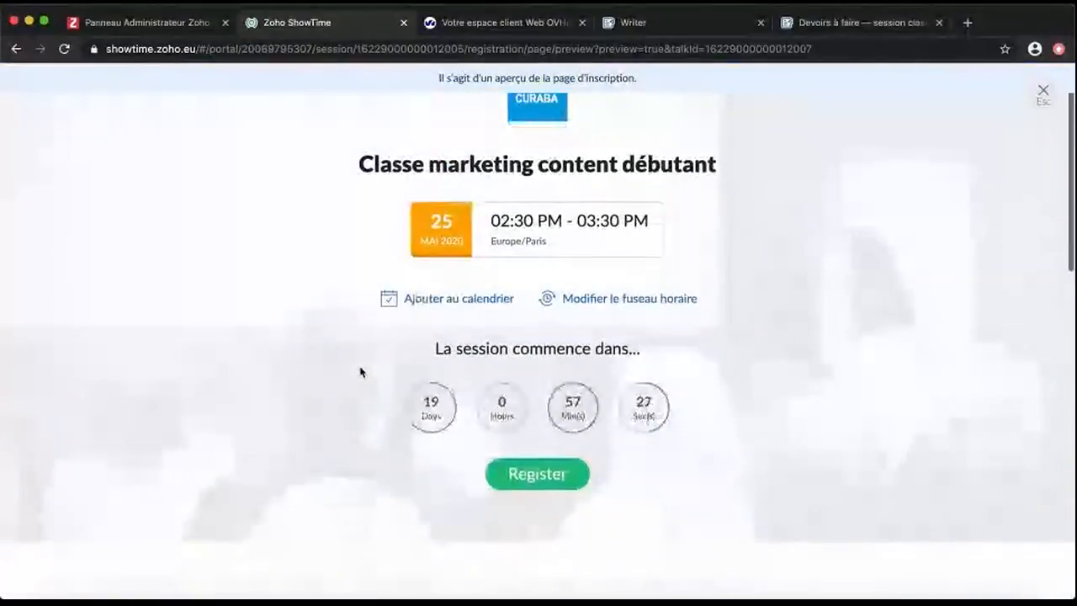
scroll(729, 363, down, 3)
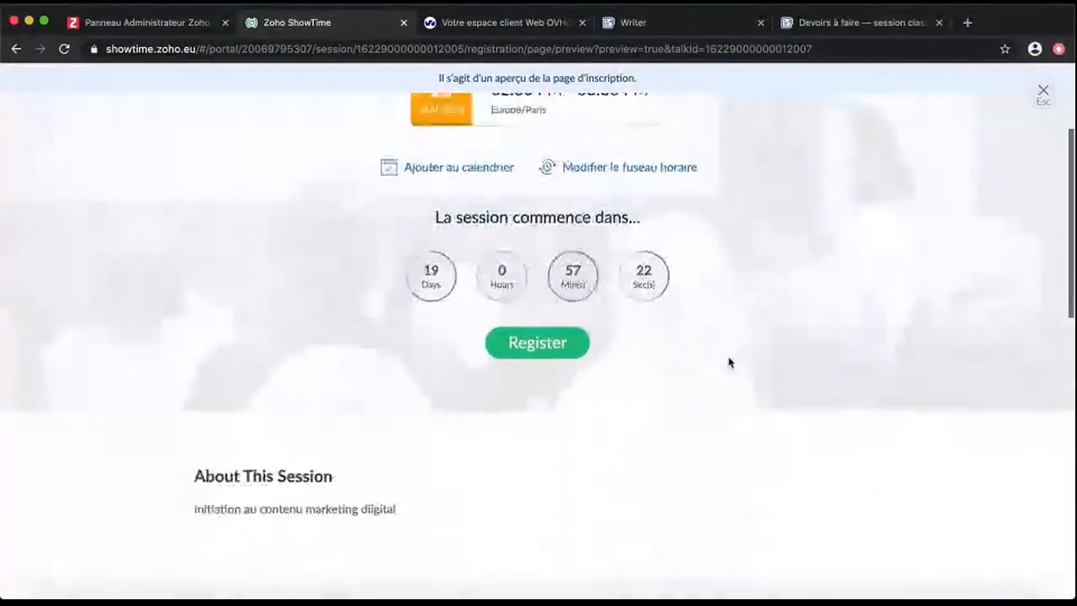
scroll(729, 363, down, 3)
scroll(663, 395, down, 10)
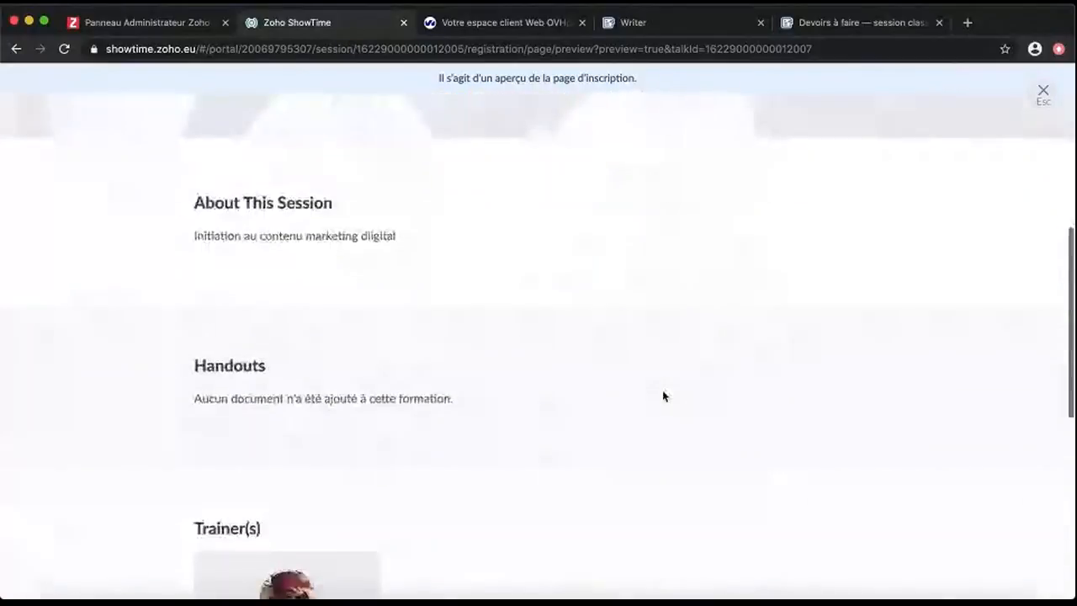
scroll(663, 397, up, 15)
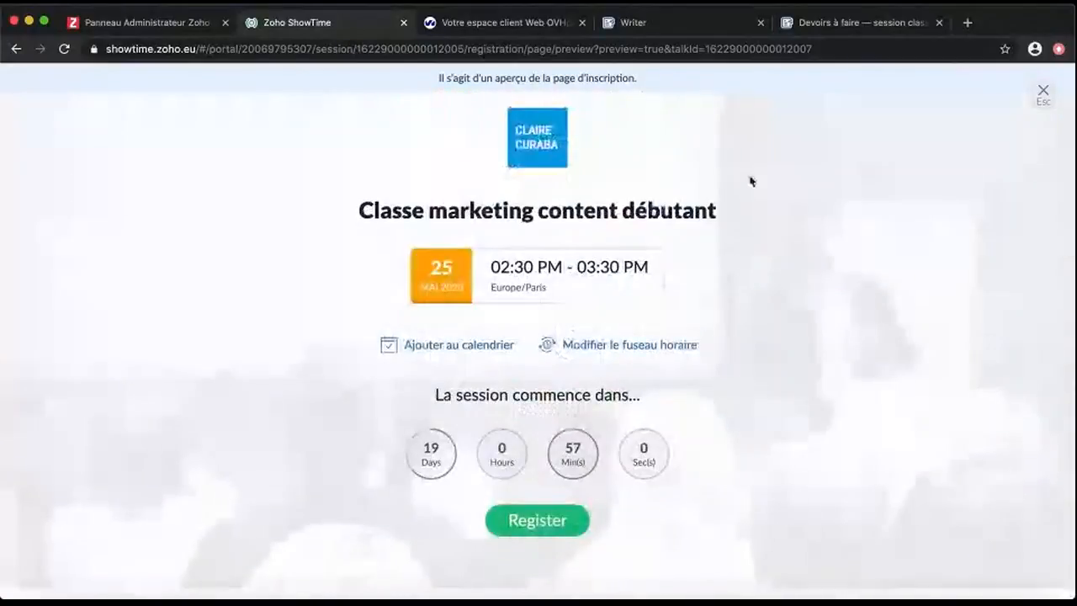
click(1044, 90)
Create a template certificate with French wording ('FIEREMENT REMIS A', 'D'EXCELLENCE') and email yourself a sample
click(437, 138)
click(621, 475)
text(FIEREMENT REMIS A)
key(BackSpace)
text(D'EXCELLENCEPour son assiduité au cours et toute la formationCe certificat est la preuve de la persévérance du candidat et de son engagement tout au long de cette formation.)
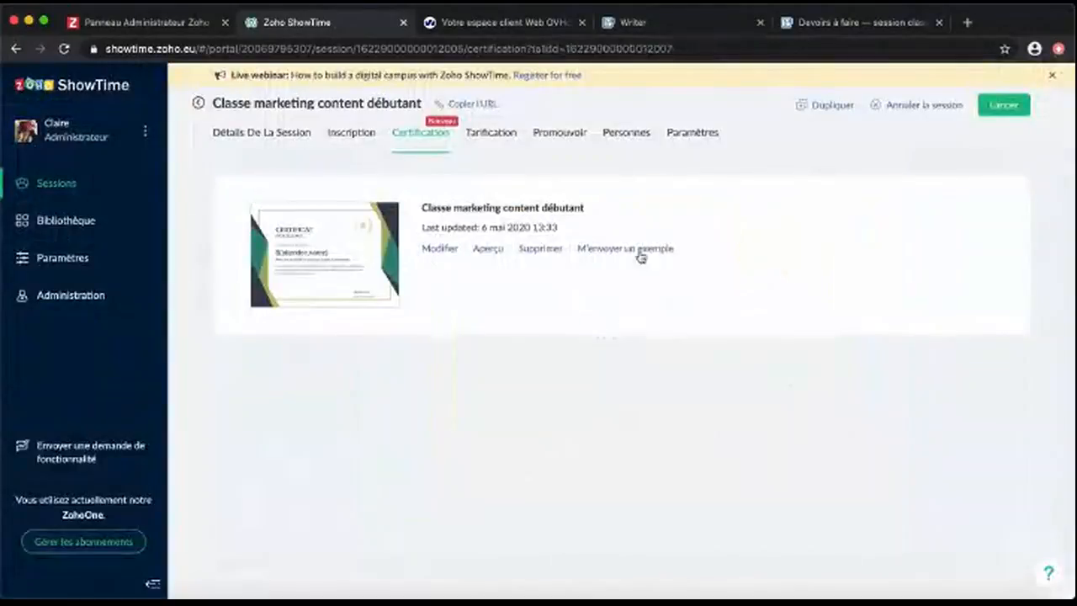
click(639, 253)
click(490, 132)
Add a 'Place normale' ticket under Tarification
click(603, 266)
text(Place normale)
click(677, 347)
key(Escape)
Rewrite the invitation e-mail in French ('C'est un plaisir de vous inviter…'), save it, and check invitation details
click(566, 135)
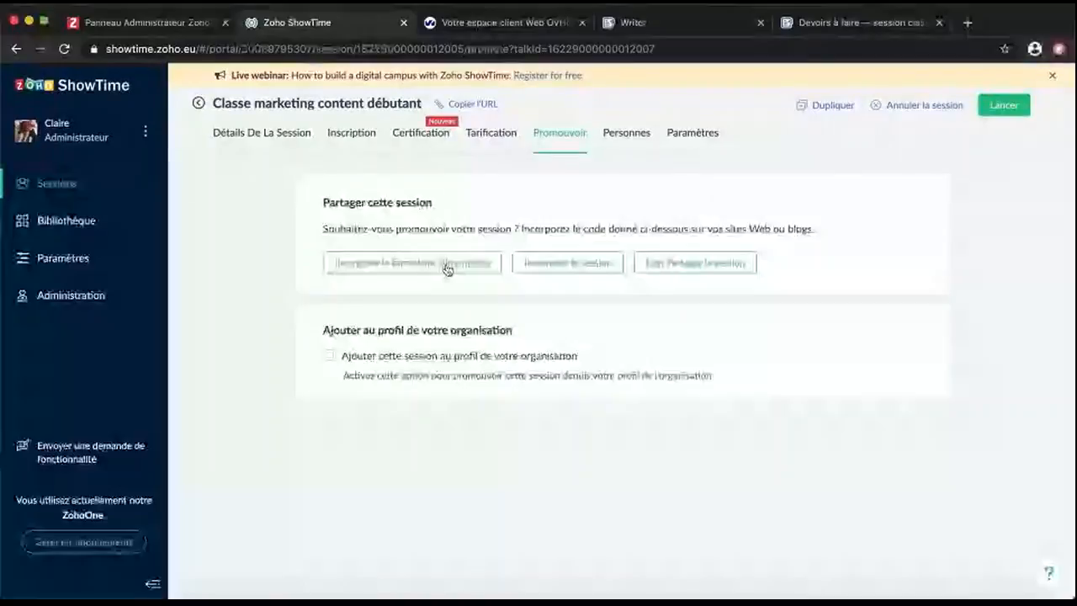
click(733, 263)
click(823, 199)
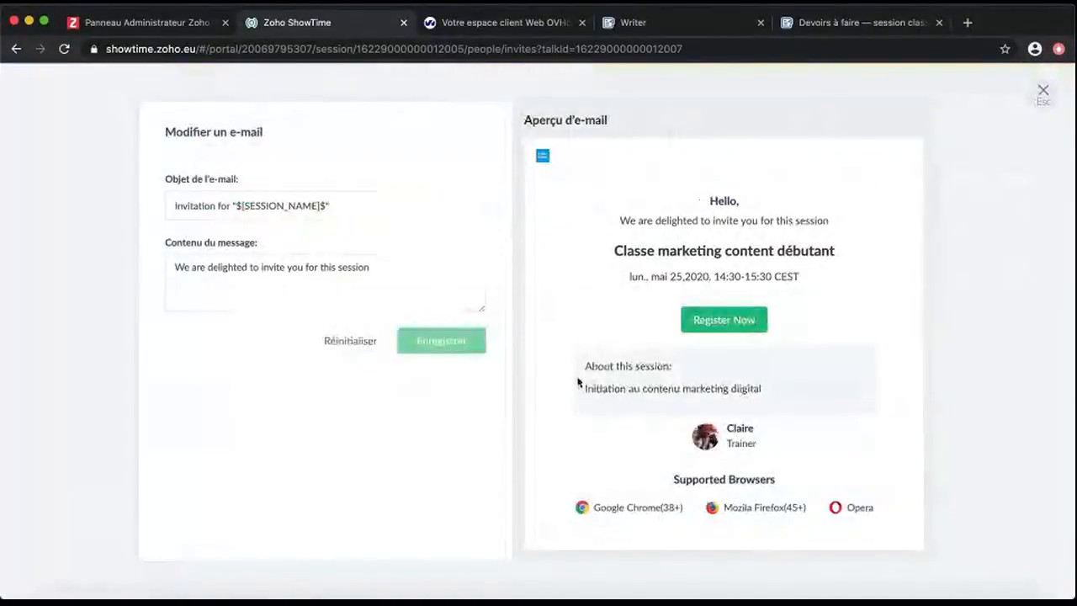
double_click(231, 206)
text(pour)
triple_click(216, 269)
text(C)
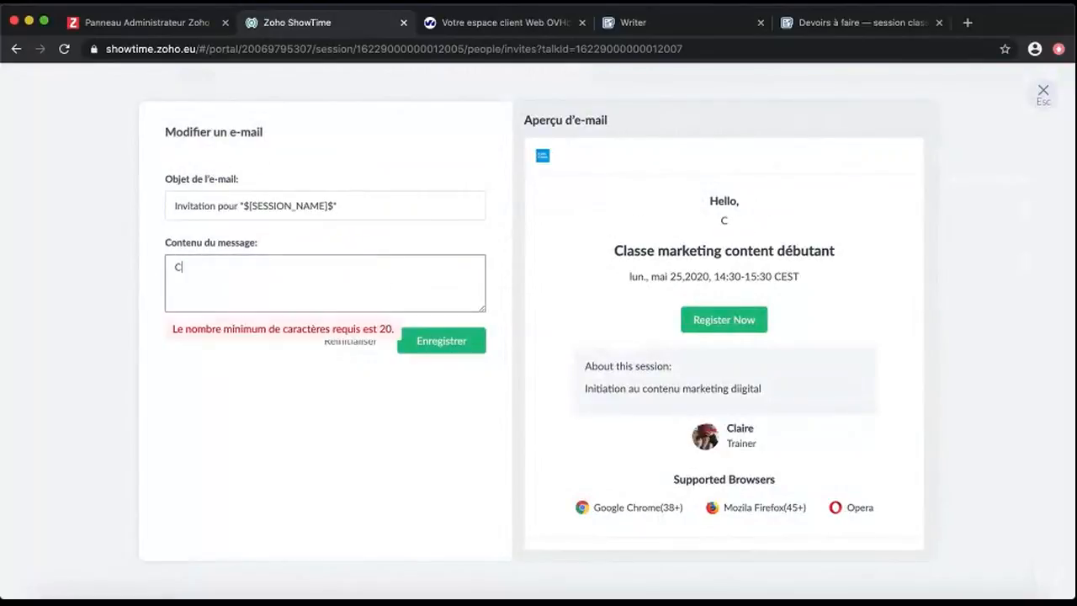
text('est un plaisir de vous inviter à participer à notre)
click(421, 342)
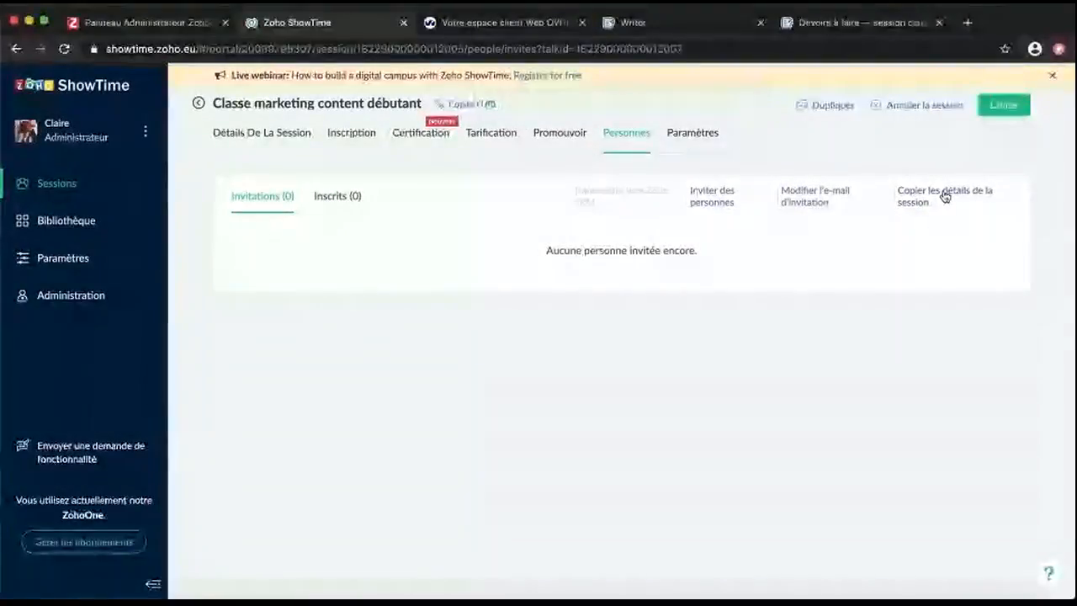
click(945, 196)
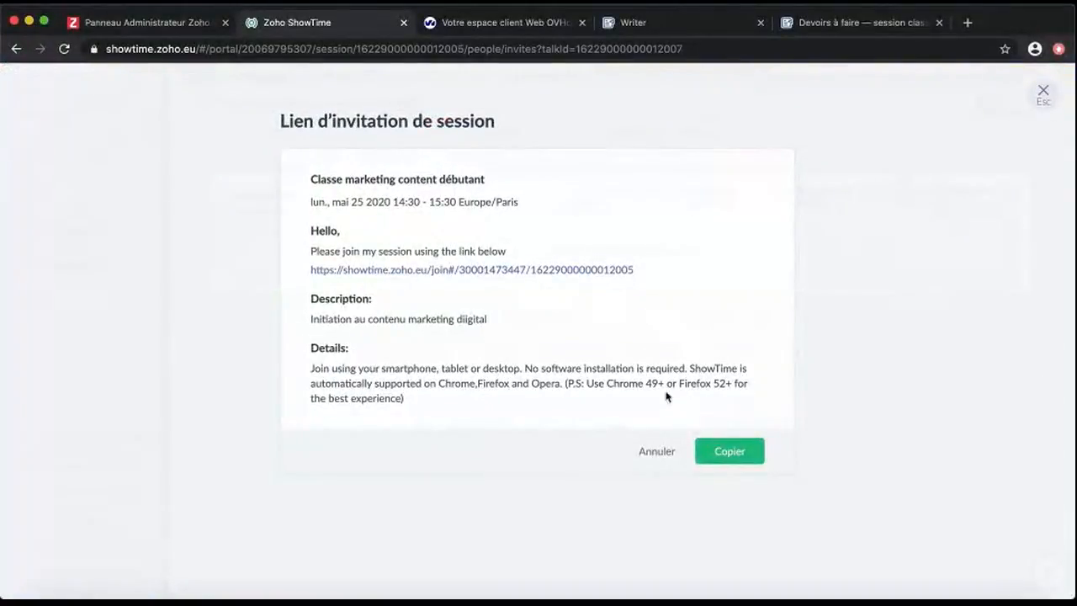
click(678, 453)
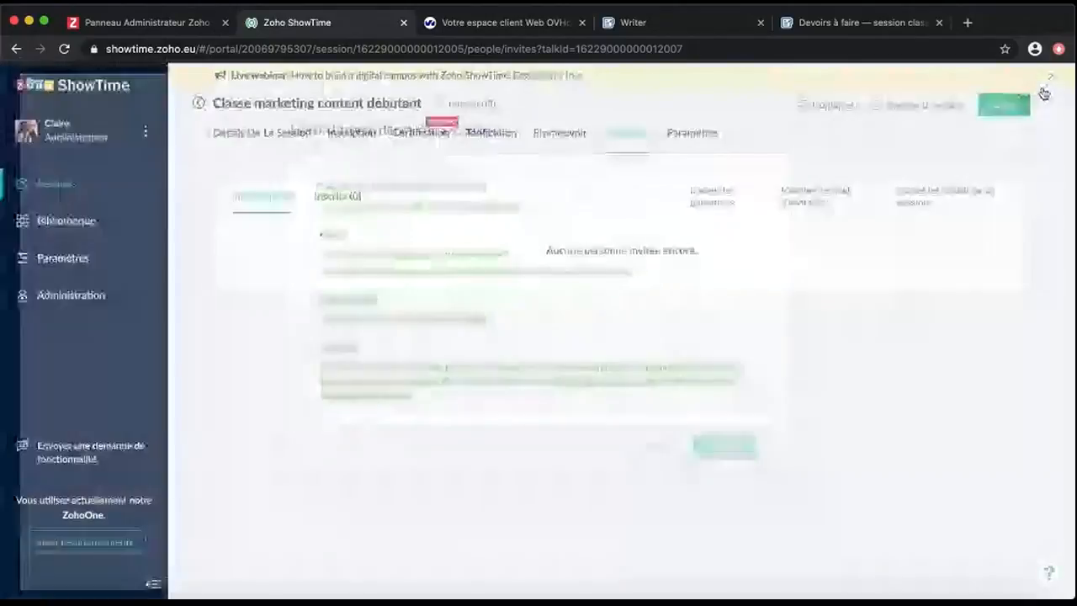
Reword the first Évaluation feedback question in French ('…s retours') and save it
click(703, 144)
click(638, 389)
click(659, 388)
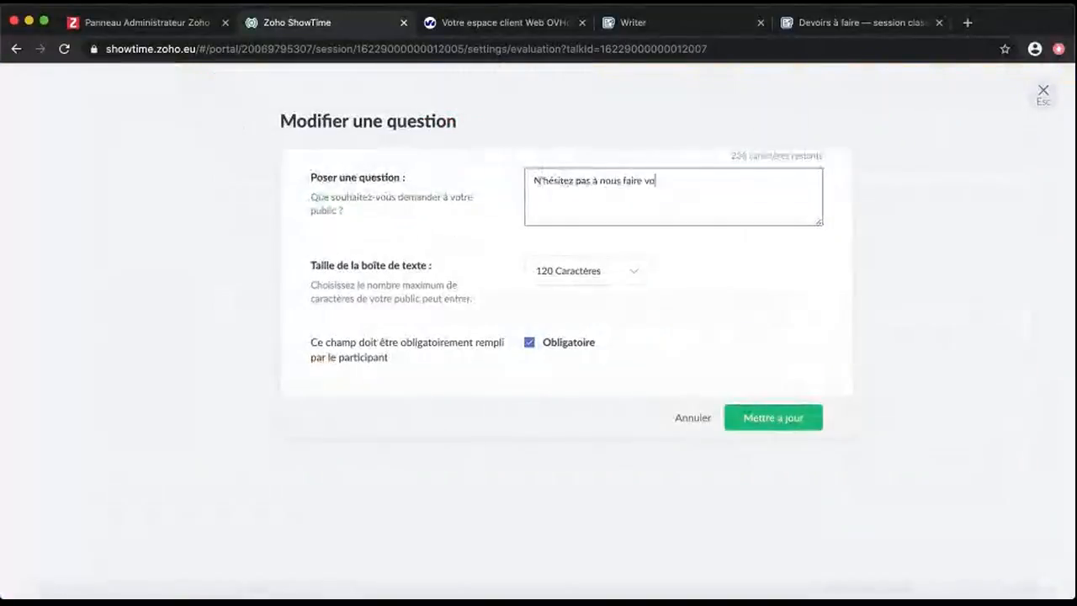
text(s retours)
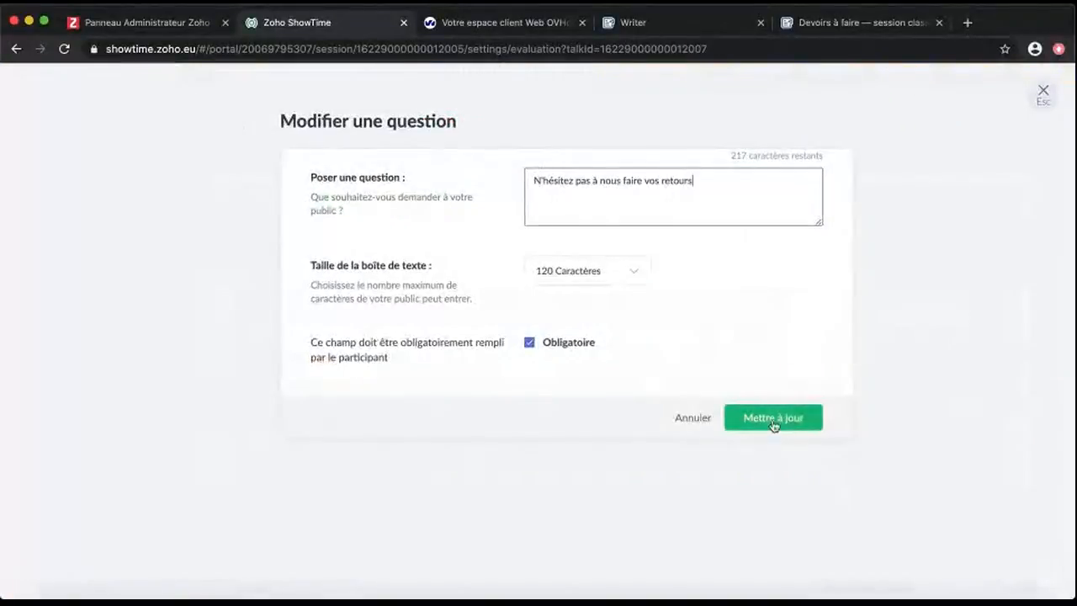
click(767, 428)
Enable the pre-session reminder and a French thank-you e-mail ('Ravi de voir rencontré lors de') with the survey attached
click(398, 196)
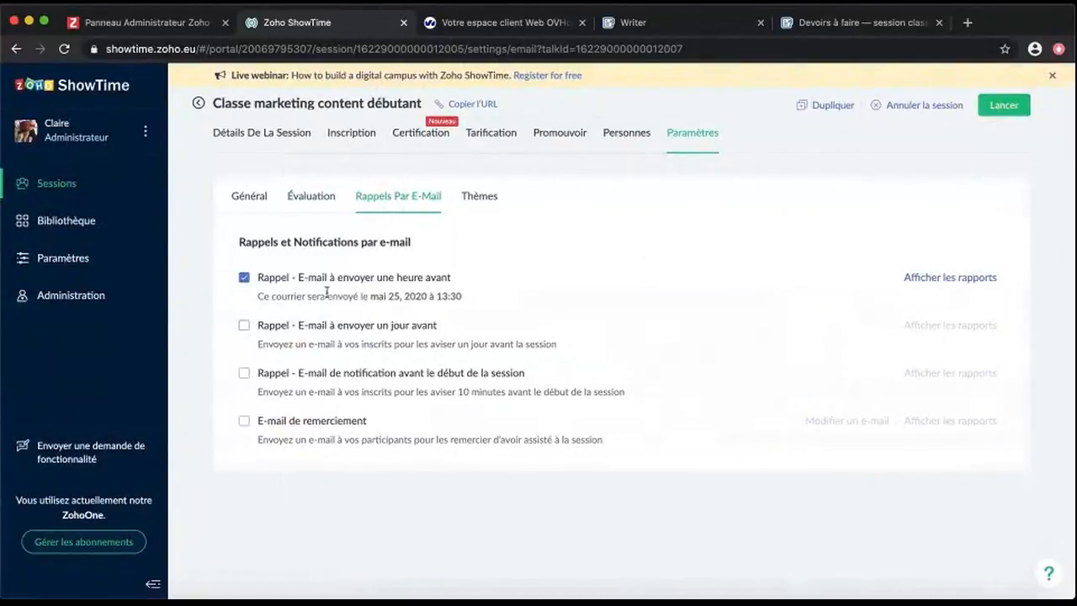
click(244, 373)
click(244, 421)
click(833, 421)
key(BackSpace)
text(Ravi de voir rencontré lors de la "$[SESSION_NAME]$"!)
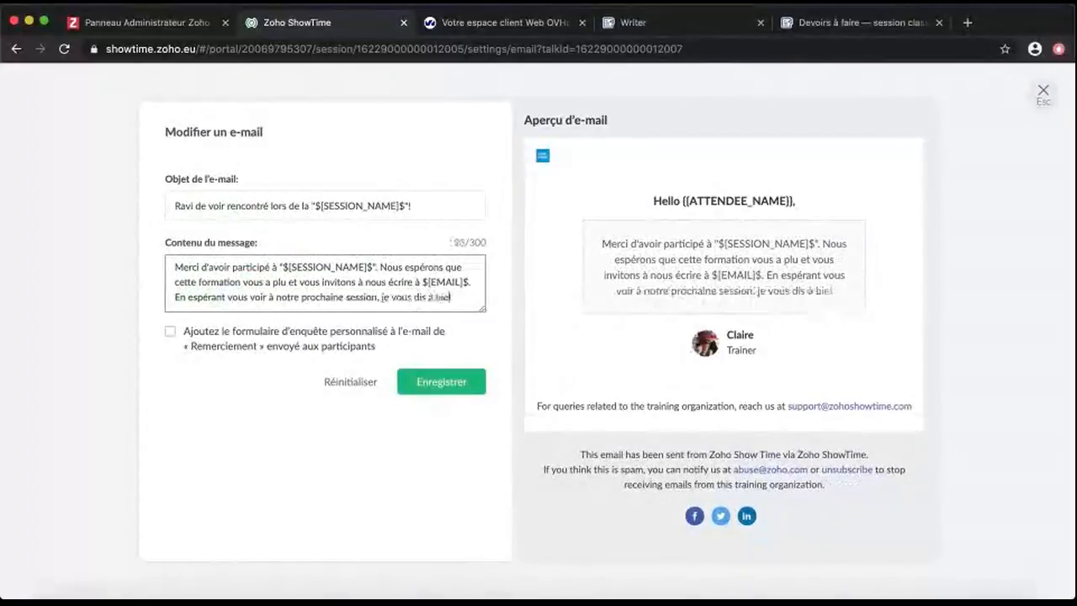
click(246, 347)
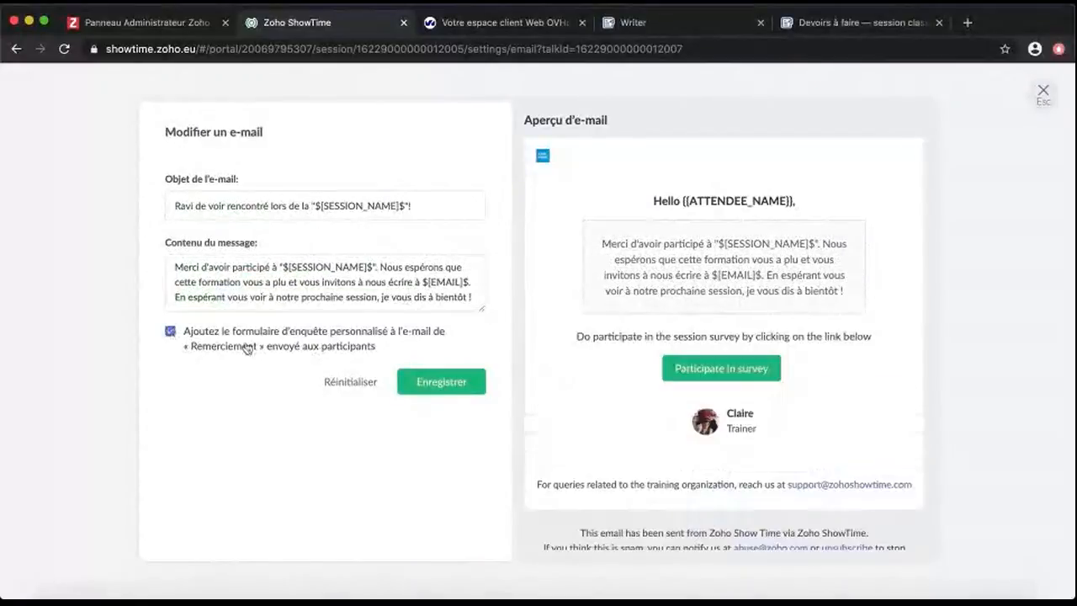
click(446, 386)
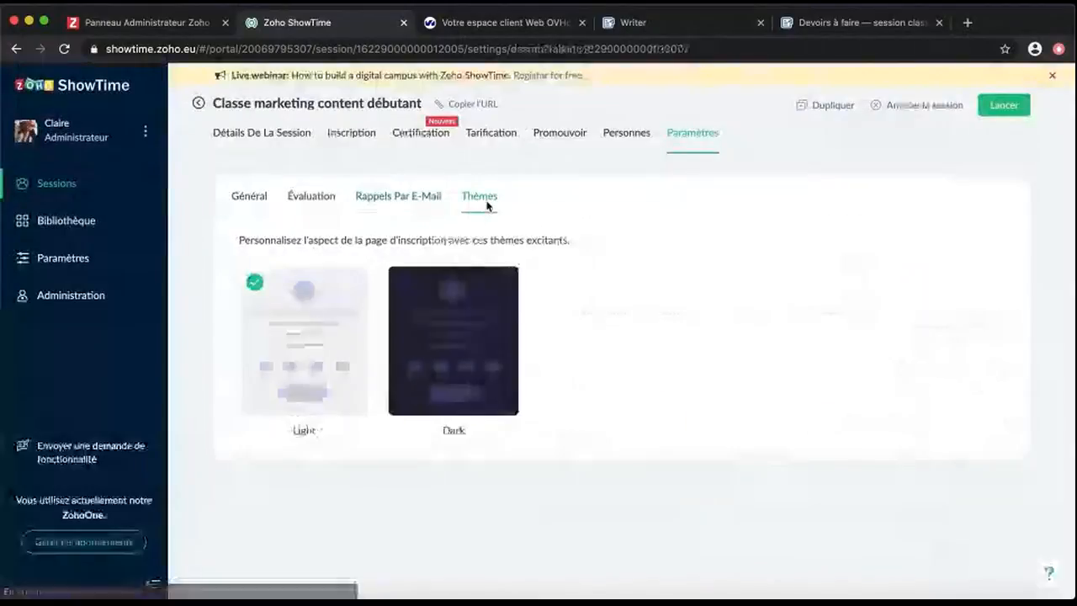
click(198, 103)
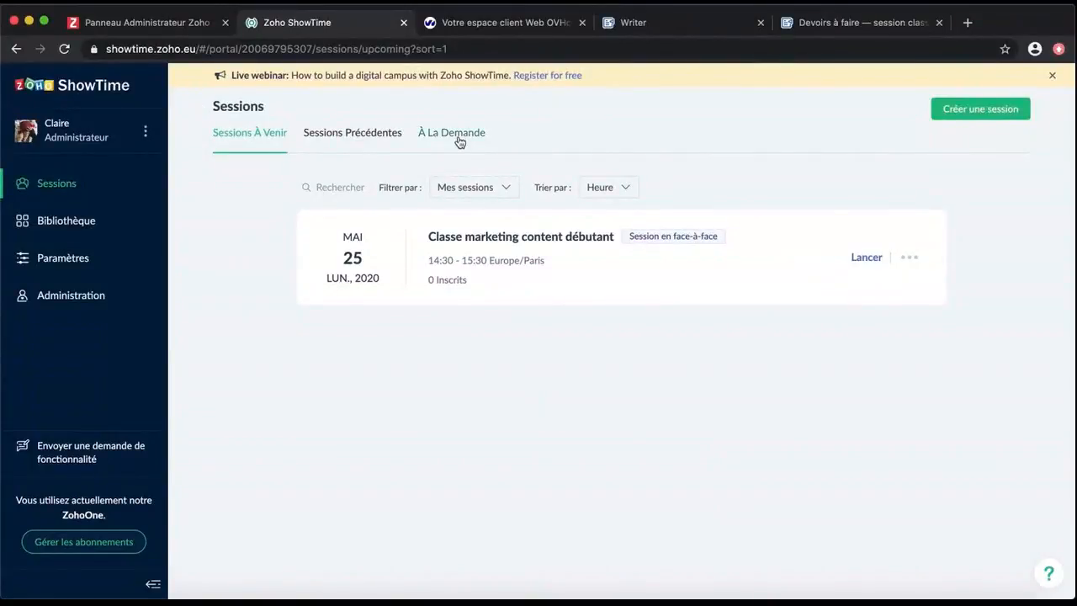
Open Webinar marketing's analytics from past sessions and review its Questions, trainer/public Chats, Sondages and Évaluation results
click(362, 136)
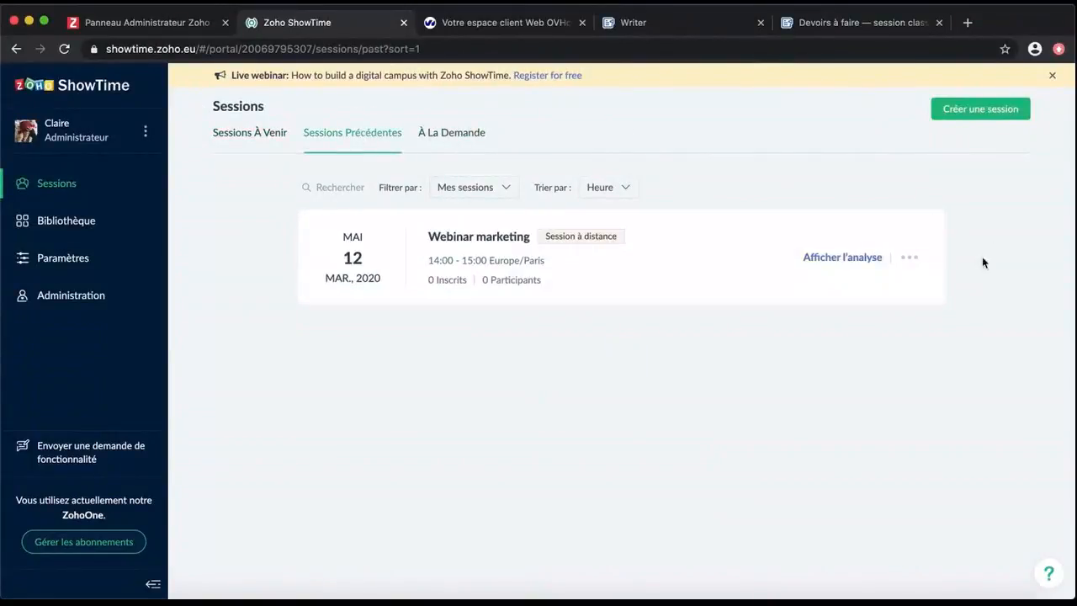
click(857, 259)
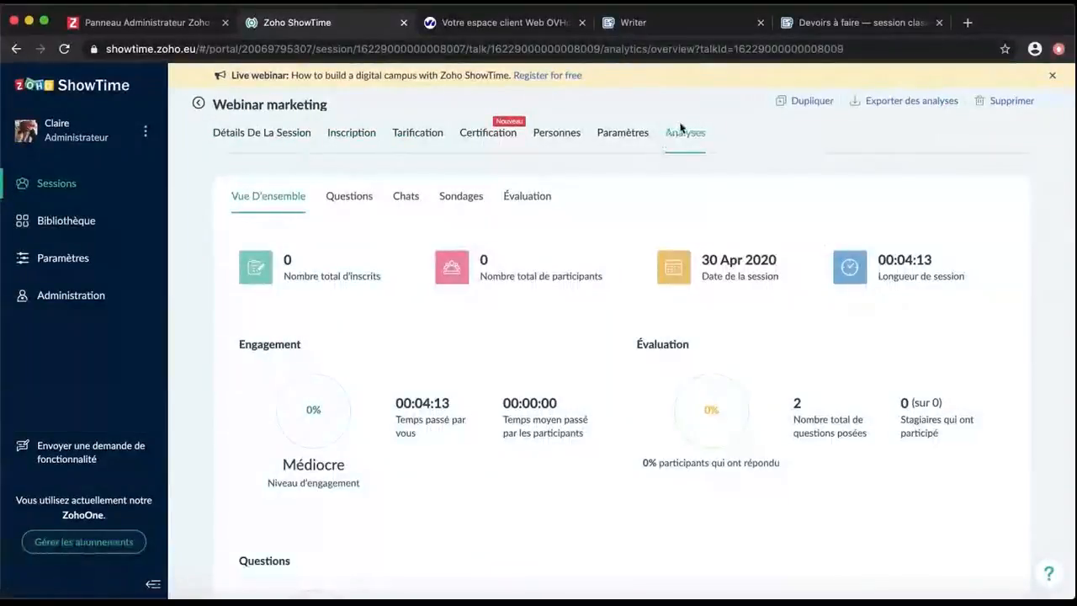
click(358, 199)
click(409, 200)
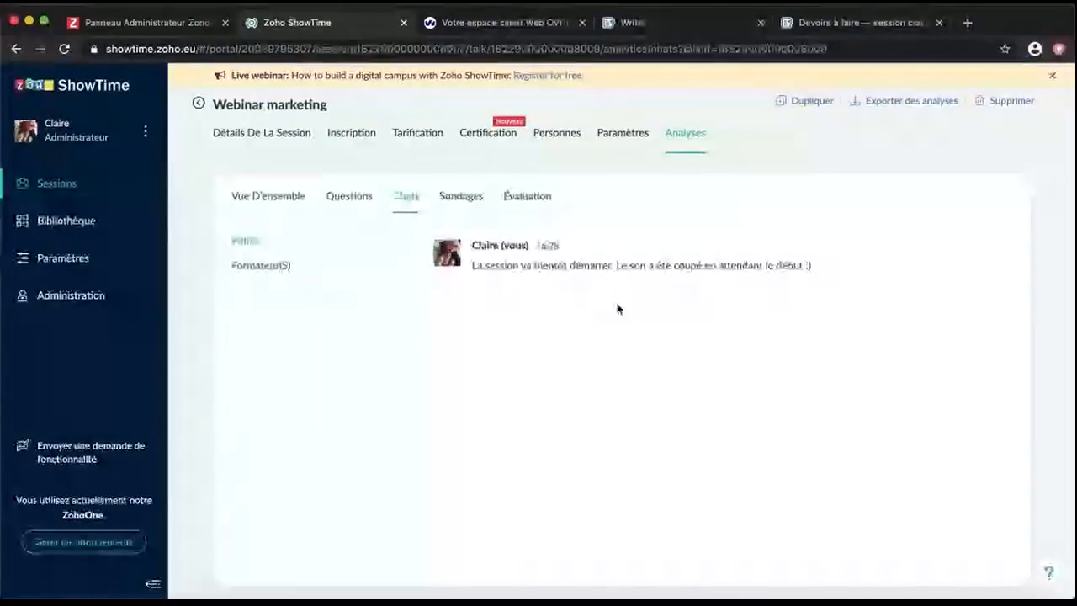
click(293, 271)
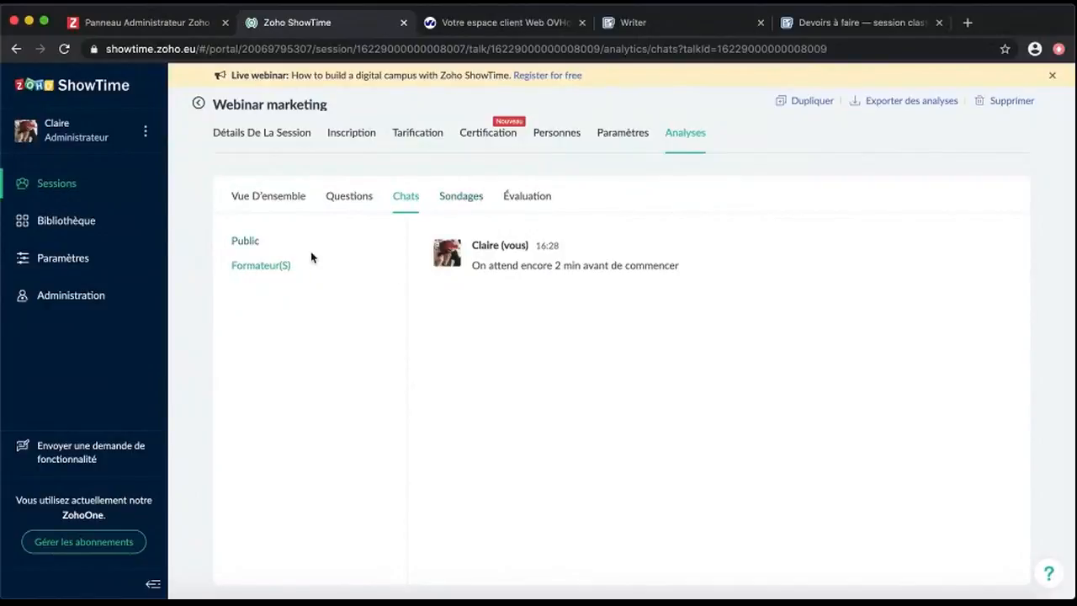
click(240, 243)
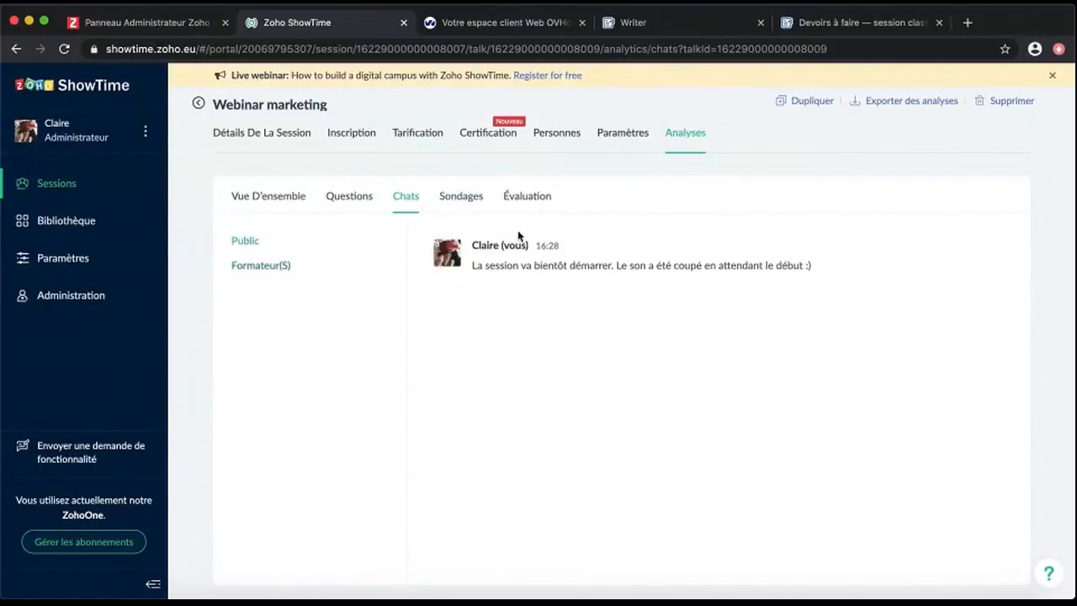
click(468, 199)
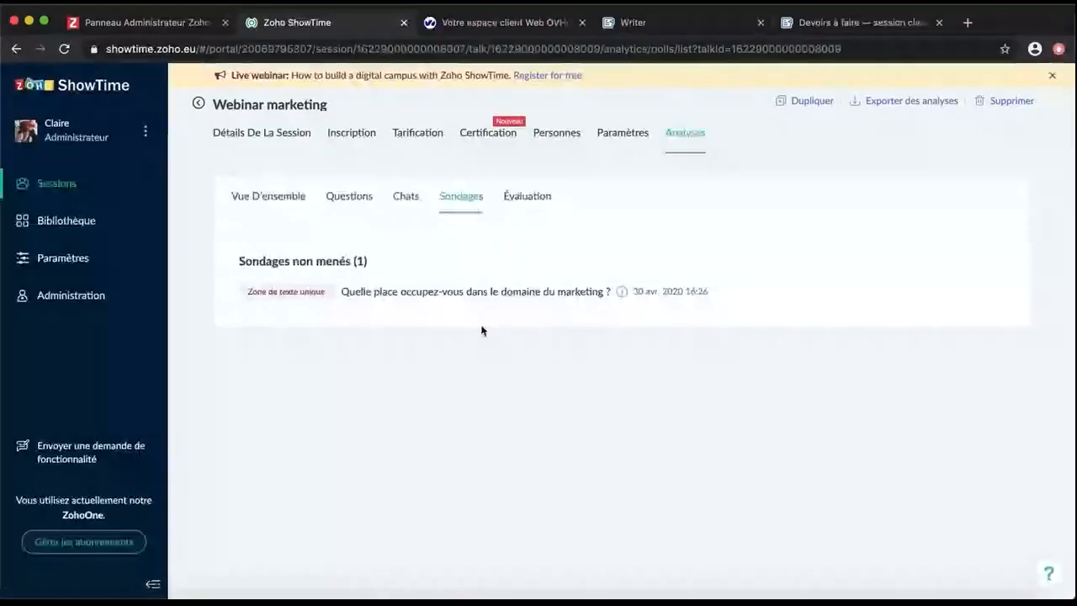
click(535, 200)
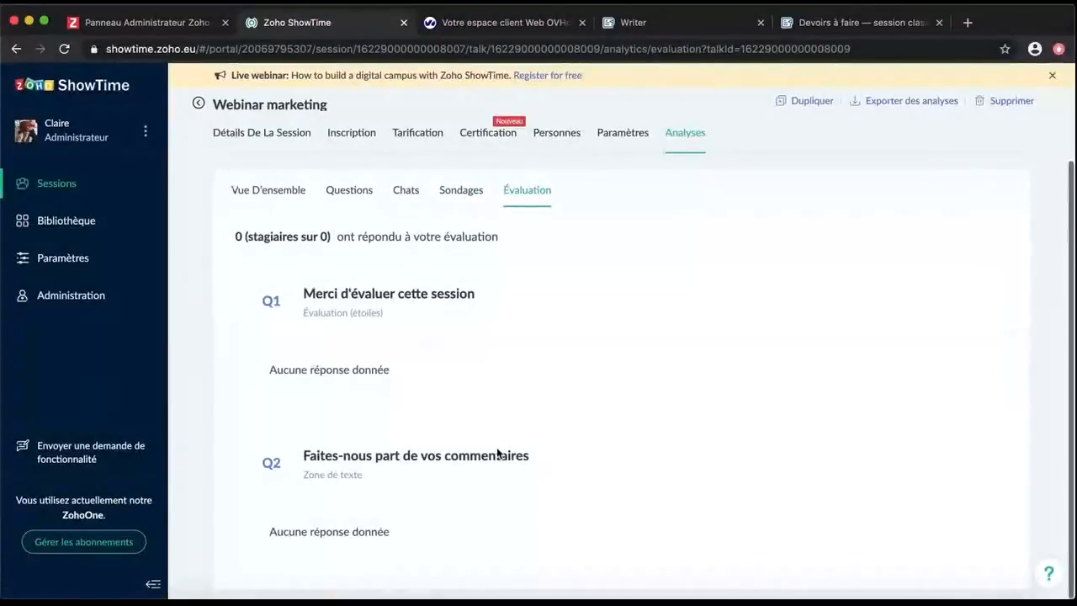